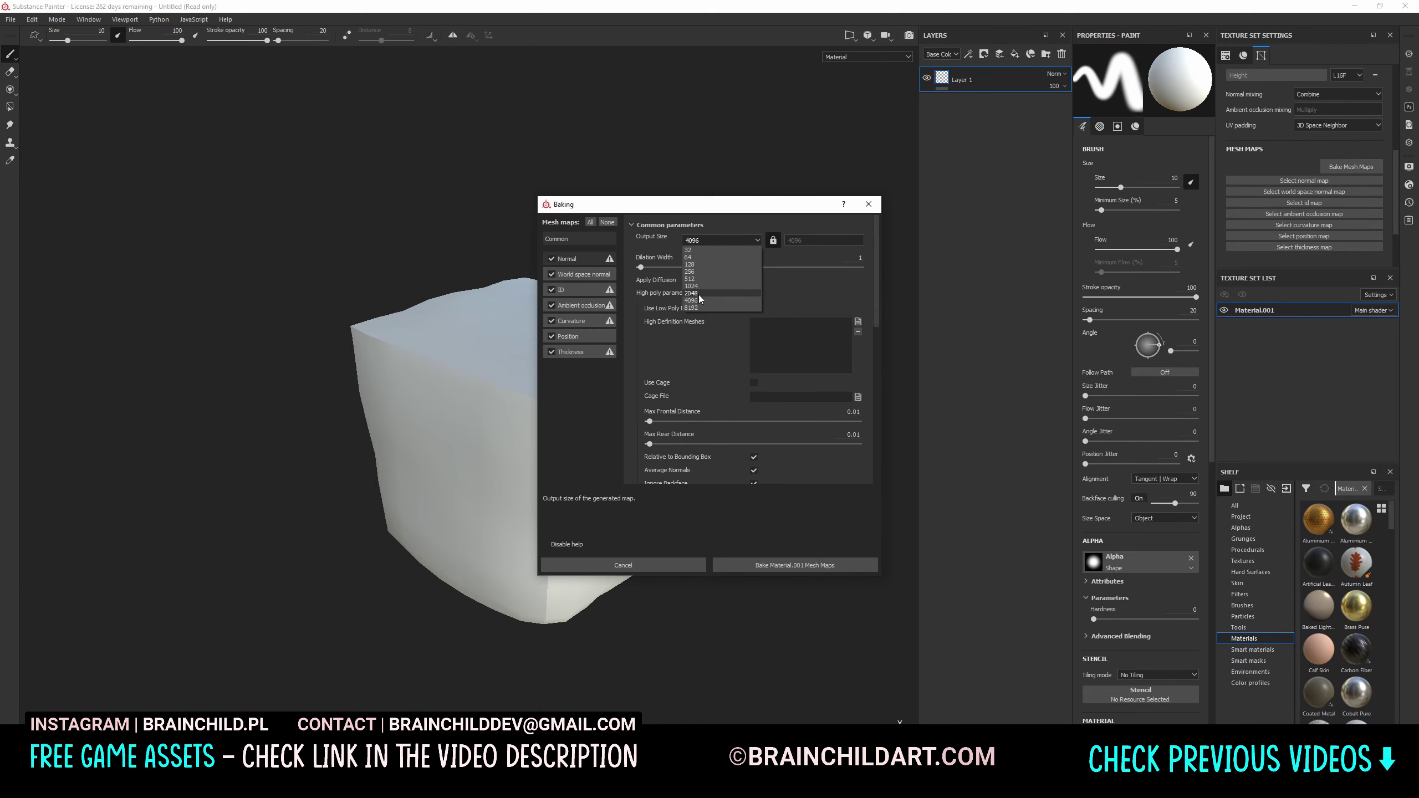
Bake the cube's mesh maps at 2048 output size, then rebake them
left_click(699, 299)
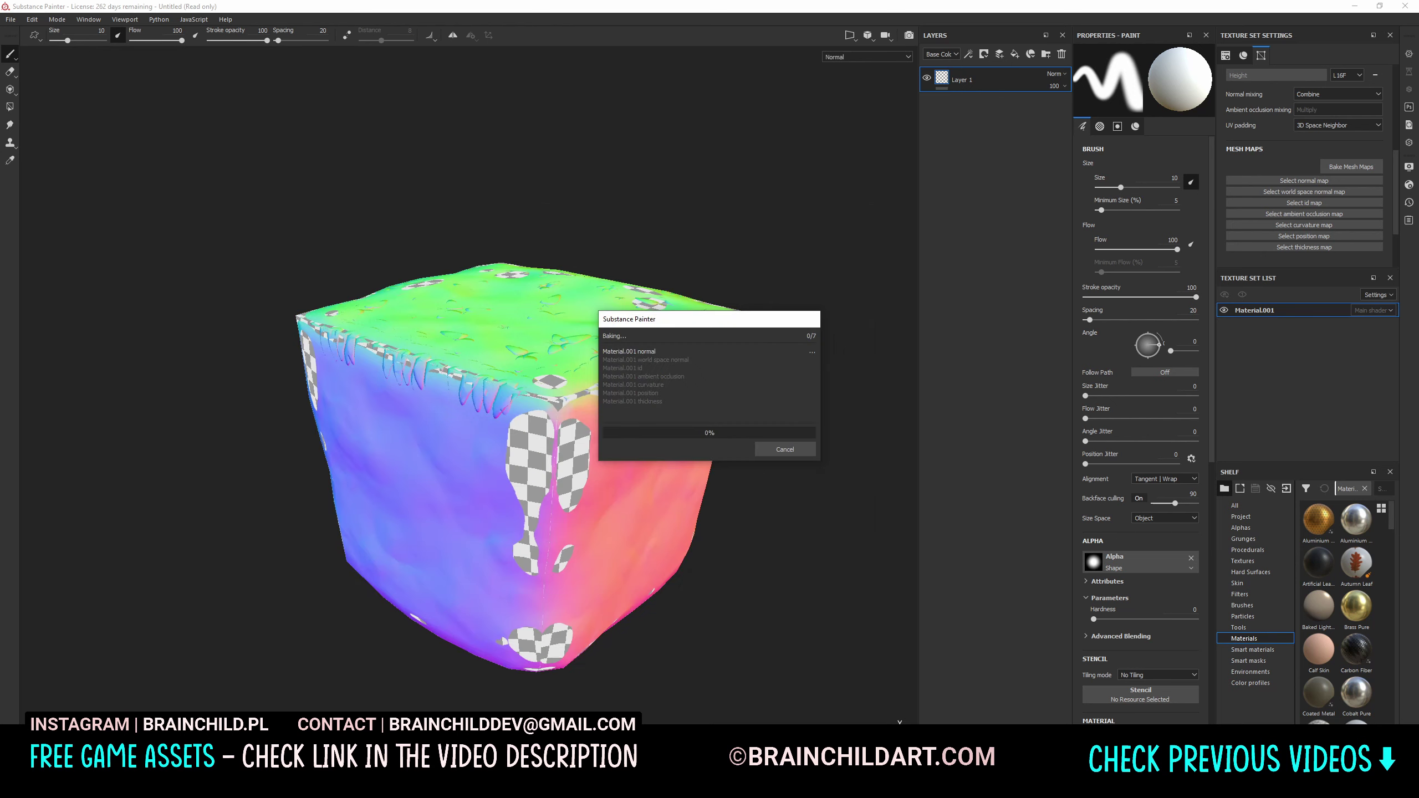
left_click(785, 449)
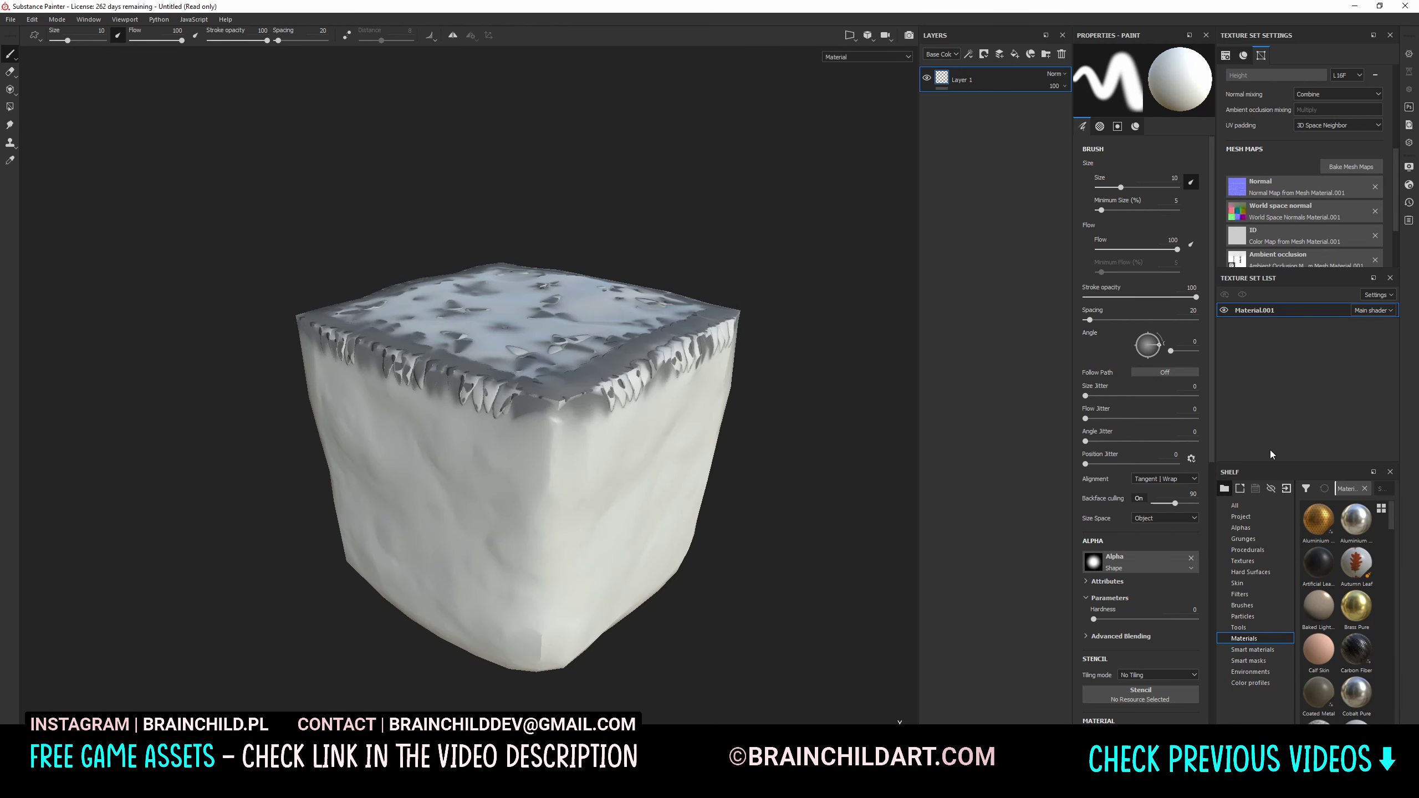
scroll(1341, 195, "down", 1)
left_click(1351, 147)
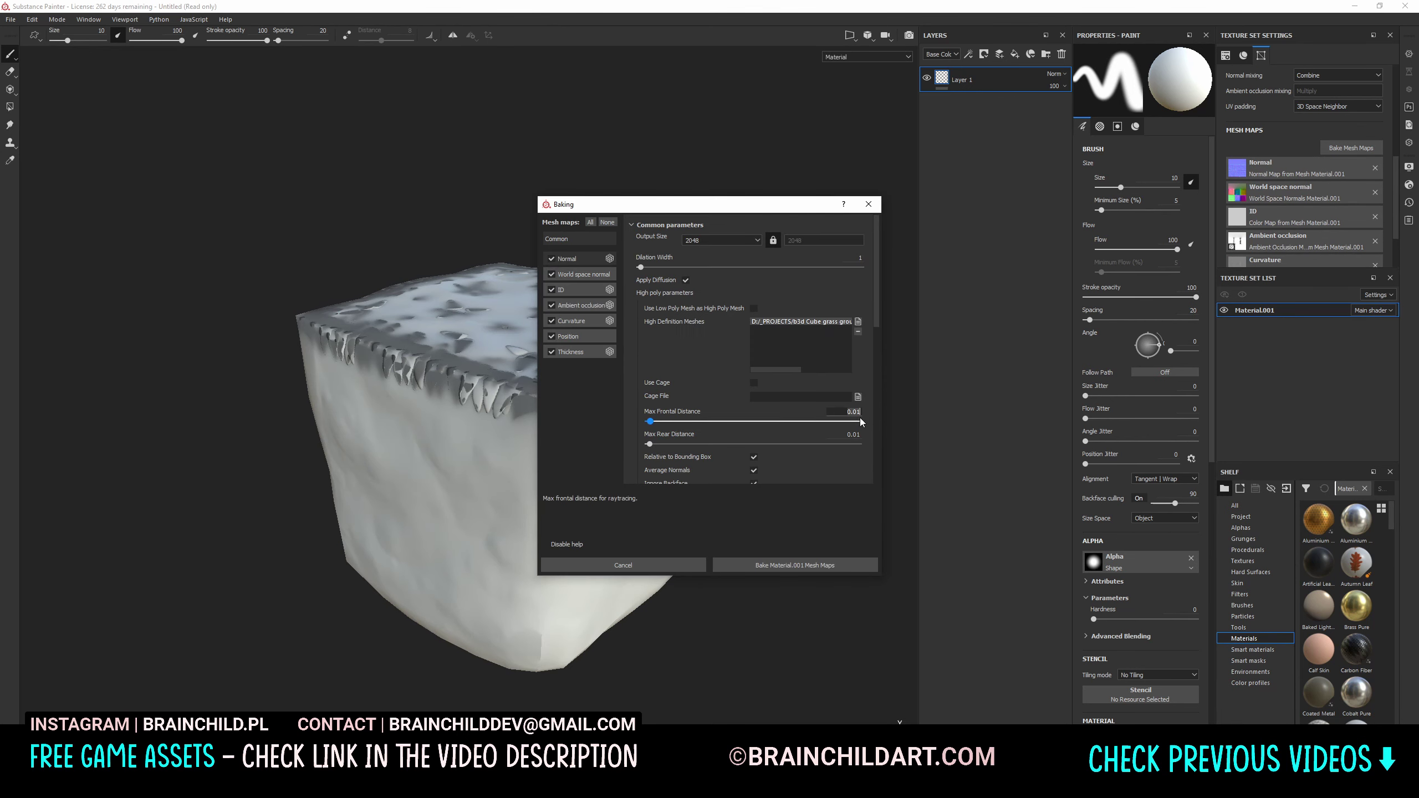
left_click(794, 565)
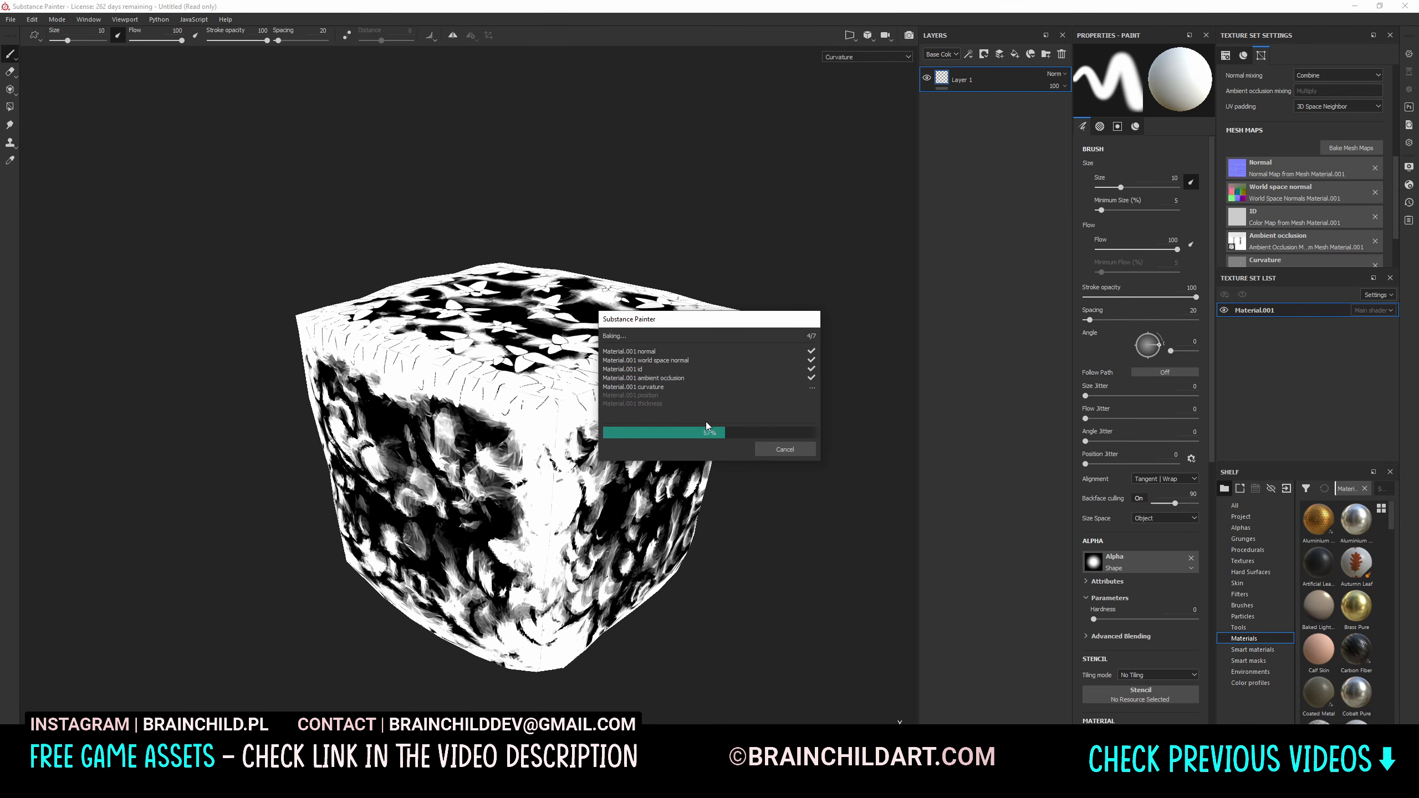
Orbit, zoom and pan the view to inspect the baked cube
scroll(693, 416, "down", 4)
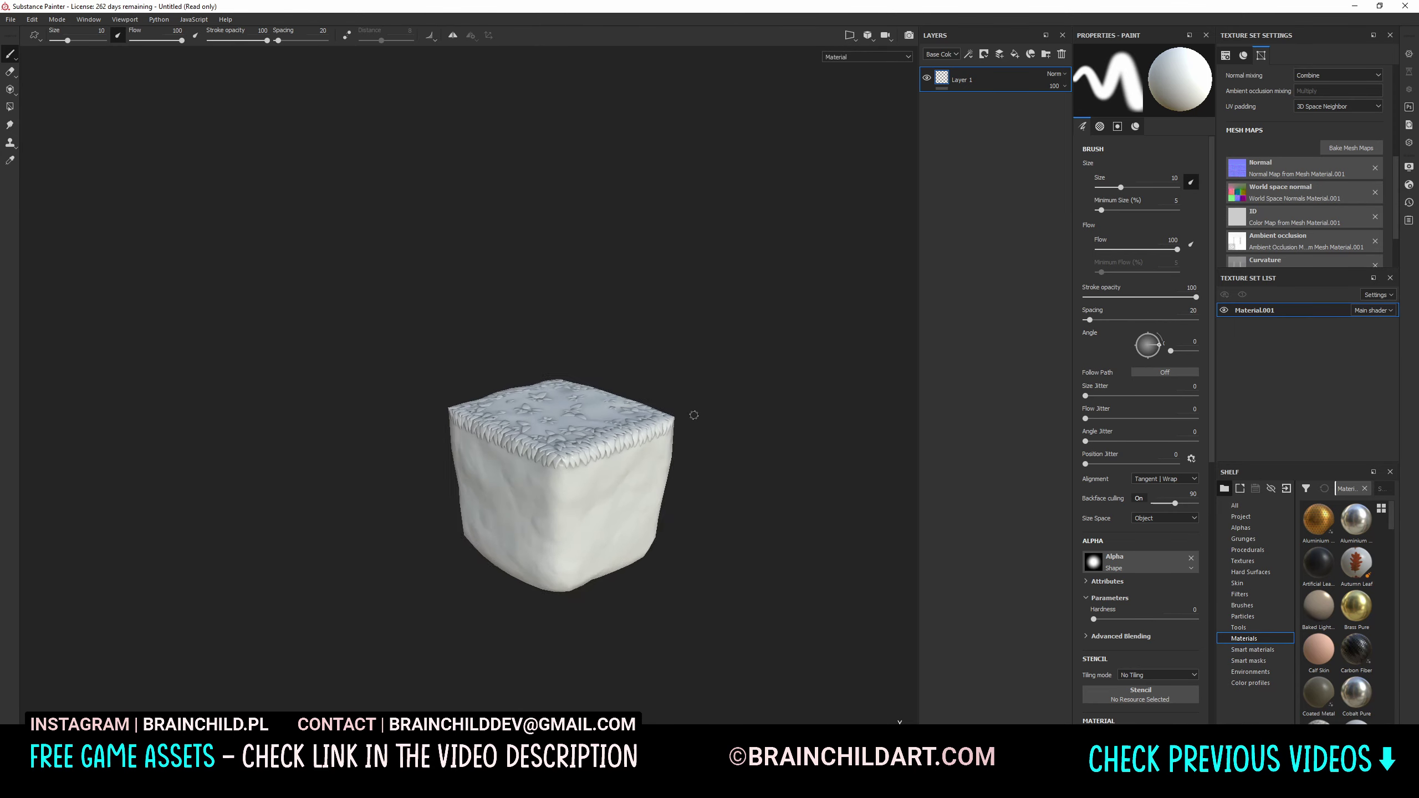
left_click_drag(693, 420, 668, 445, "alt")
scroll(537, 427, "up", 5)
scroll(649, 406, "down", 4)
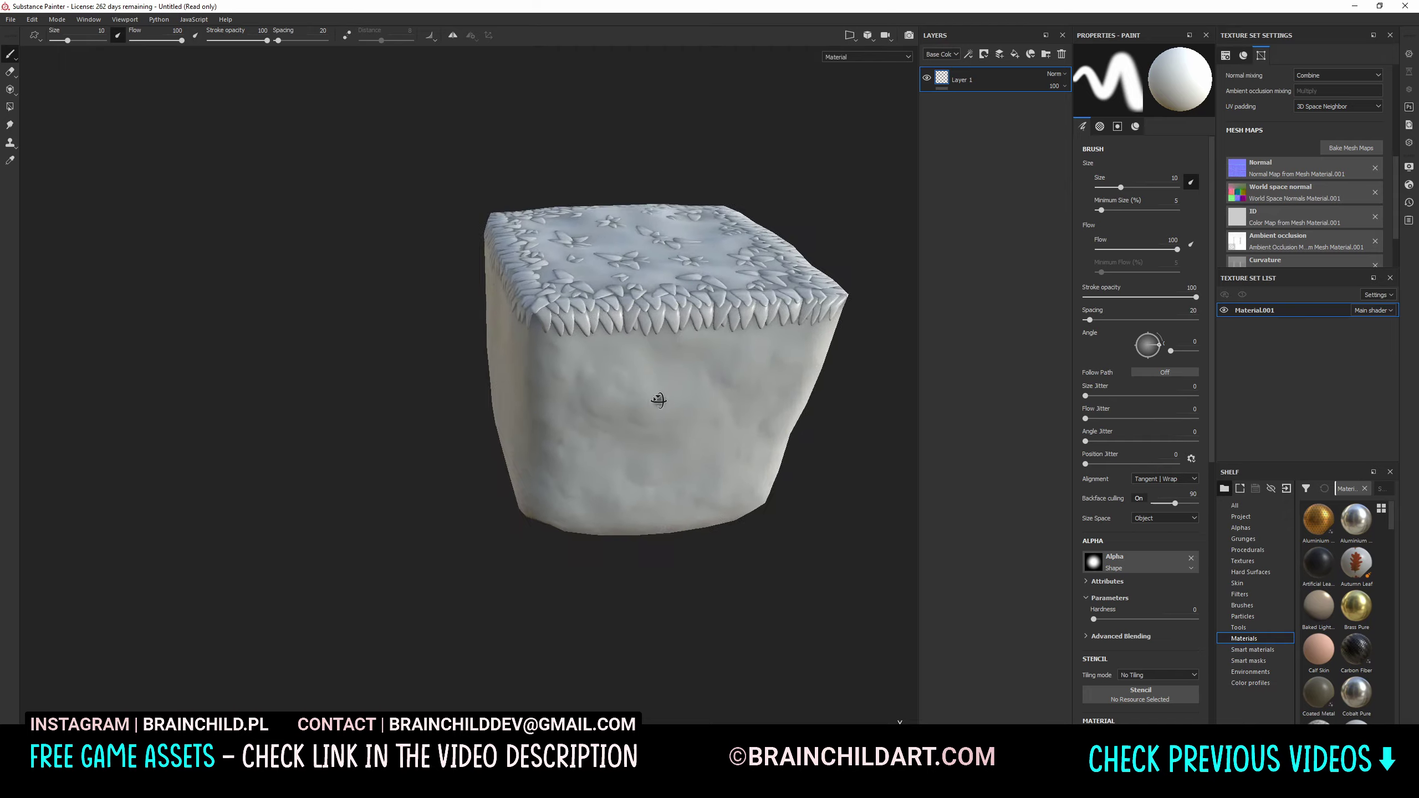
scroll(624, 447, "up", 5)
middle_click_drag(624, 447, 313, 458, "alt")
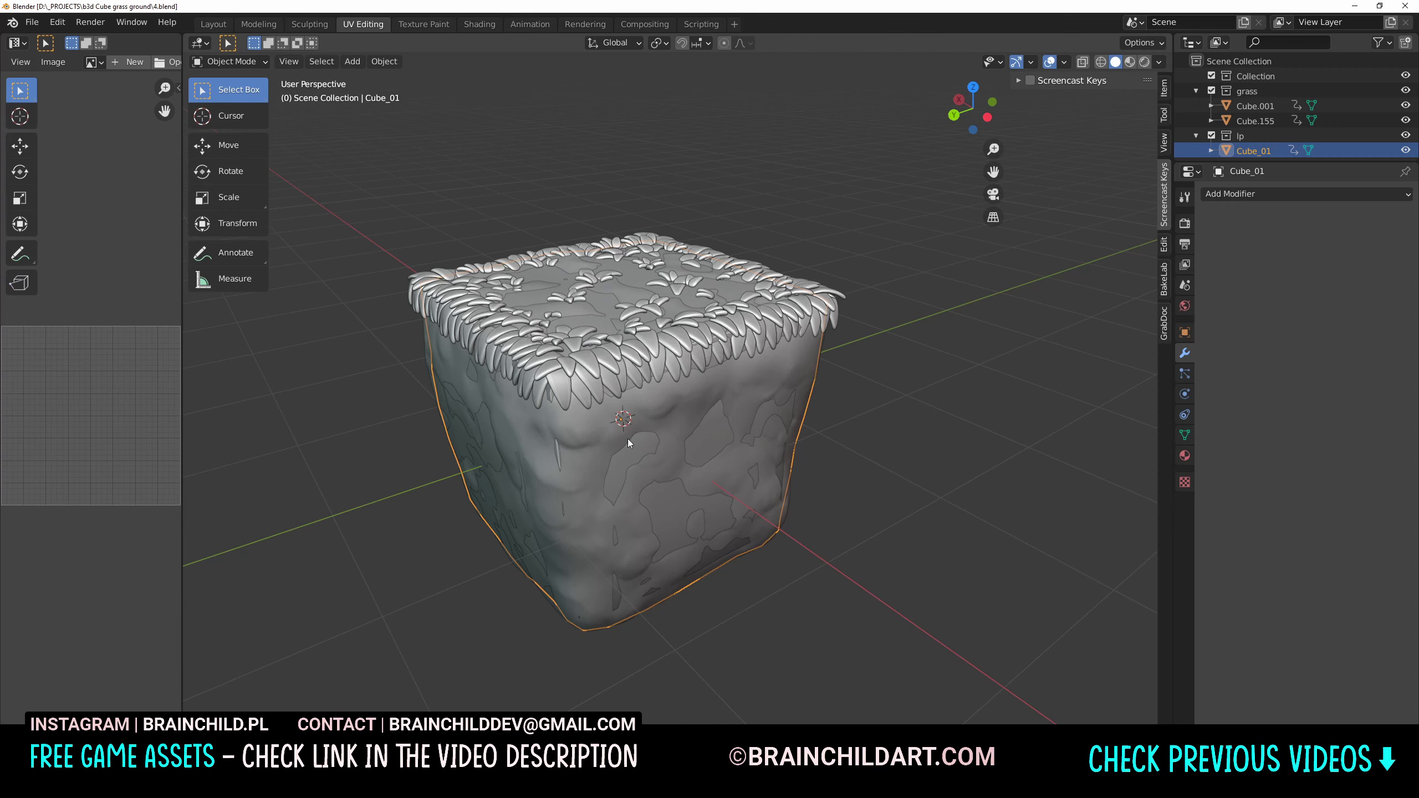
Mark the cube's top edge loop as sharp
middle_click_drag(520, 330, 642, 336)
left_click(743, 349, "alt")
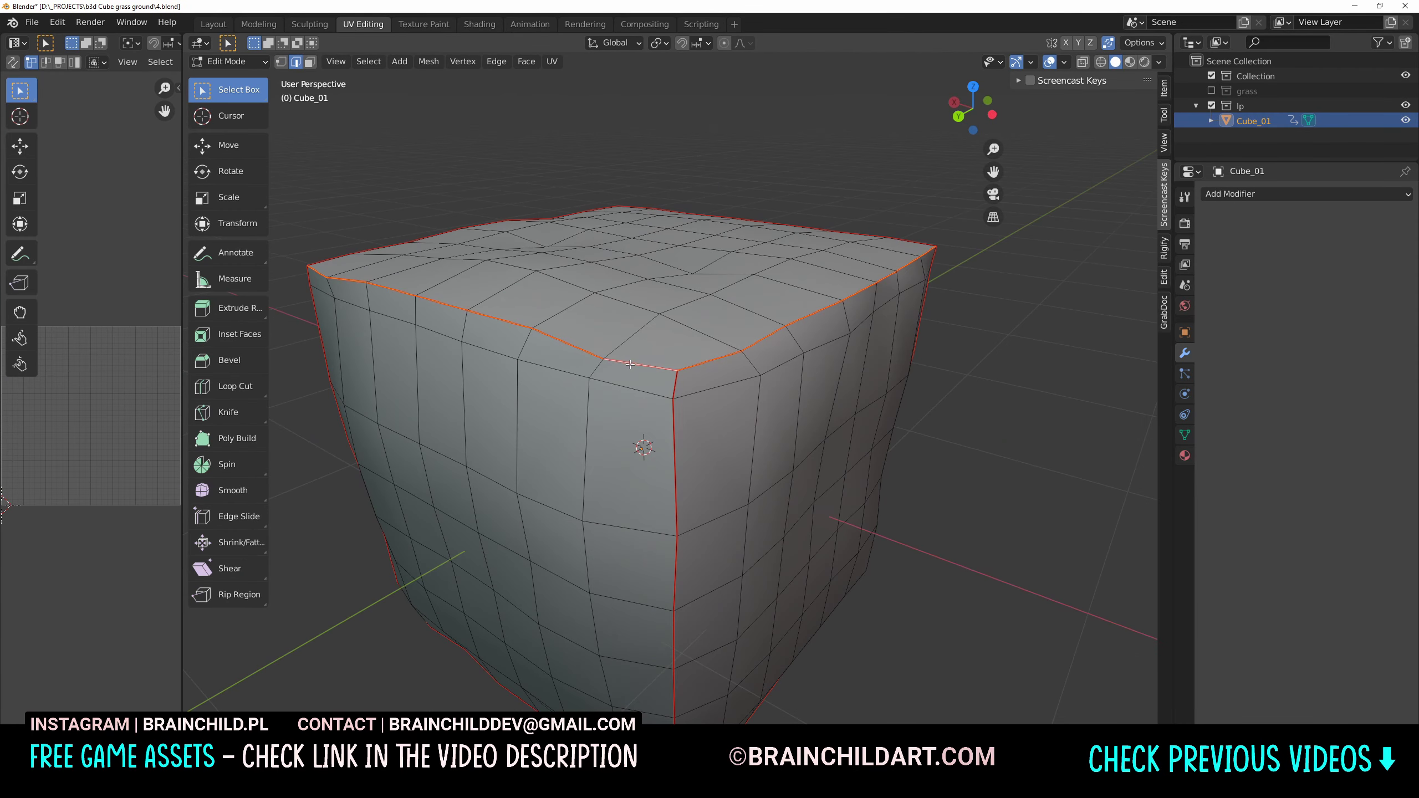
key("ctrl+e")
left_click(814, 679)
Slide the loop below the rim, scale it to 0.982 and move it along Z
left_click(675, 470, "alt")
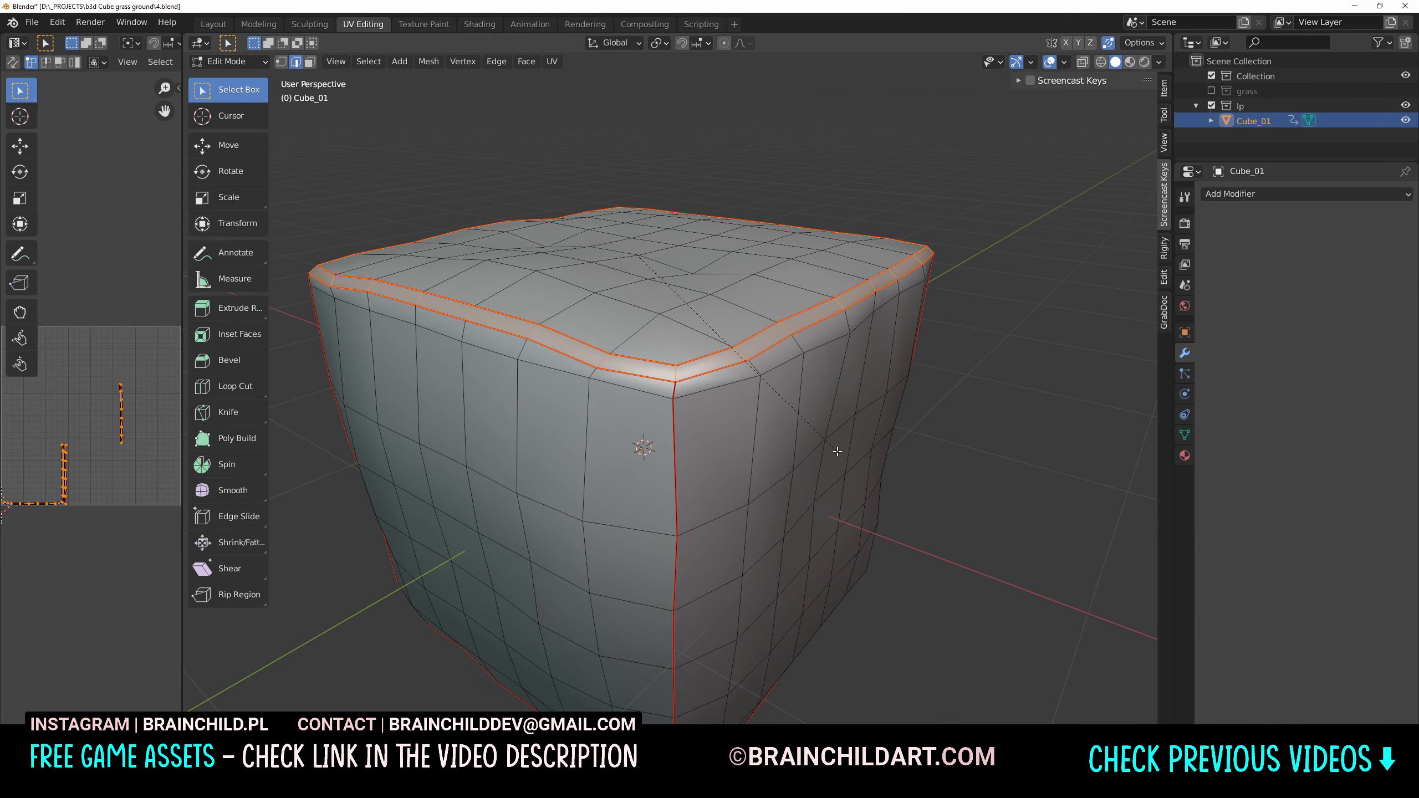
key("g")
key("g")
left_click(674, 420)
key("s")
key("Return")
key("g")
key("z")
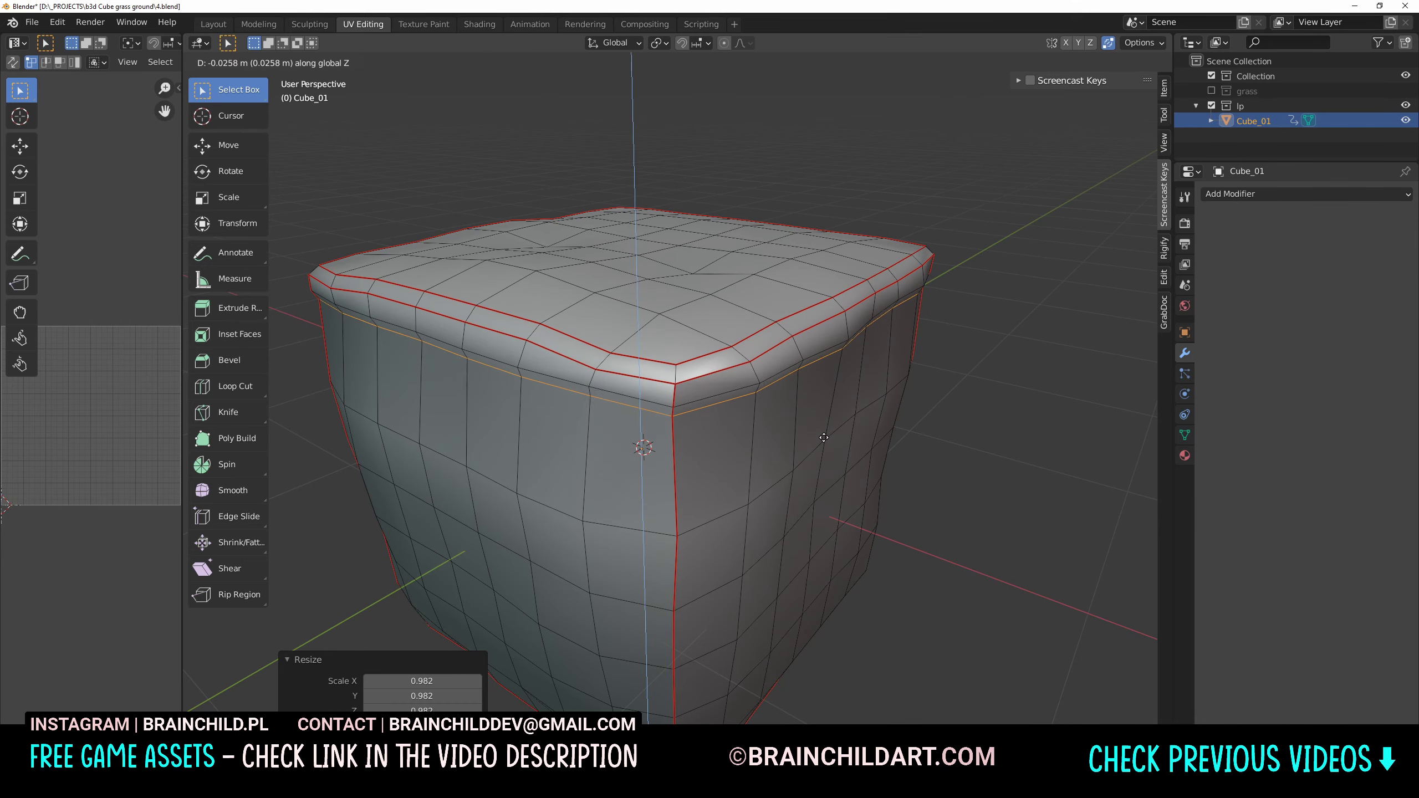
mouse_move(764, 412)
middle_mouse_down()
mouse_move(585, 388)
mouse_move(687, 384)
middle_mouse_up()
scroll(727, 413, "down", 3)
Apply edge marking to the adjusted loop and revise its sharp marking
key("ctrl+e")
left_click(696, 423)
scroll(717, 427, "up", 3)
scroll(717, 428, "down", 2)
key("ctrl+e")
left_click(585, 388)
Mark the selected rim edges as both sharp and UV seams
key("a")
key("ctrl+e")
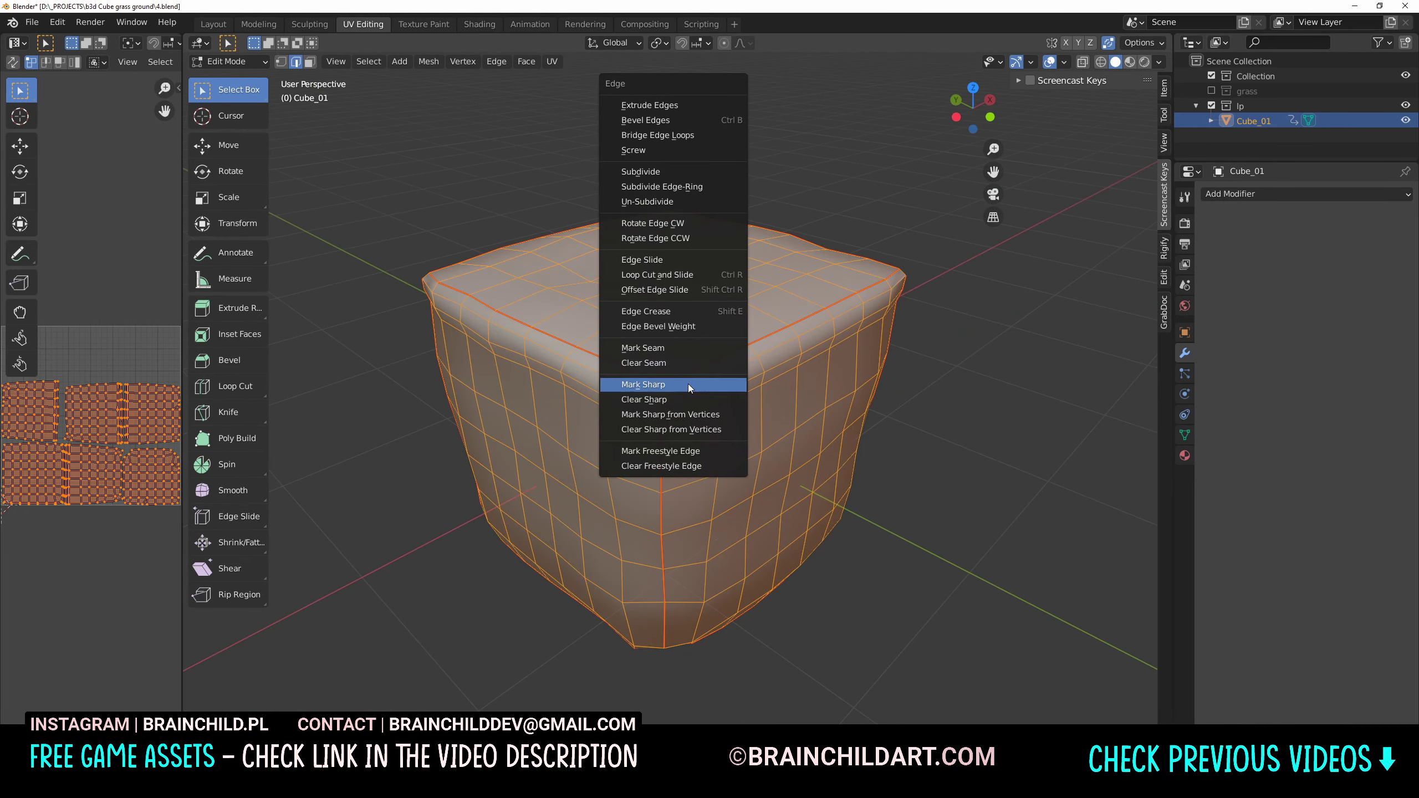
left_click(688, 384)
key("alt+a")
key("ctrl+e")
key("ctrl+e")
left_click(695, 419)
key("ctrl+e")
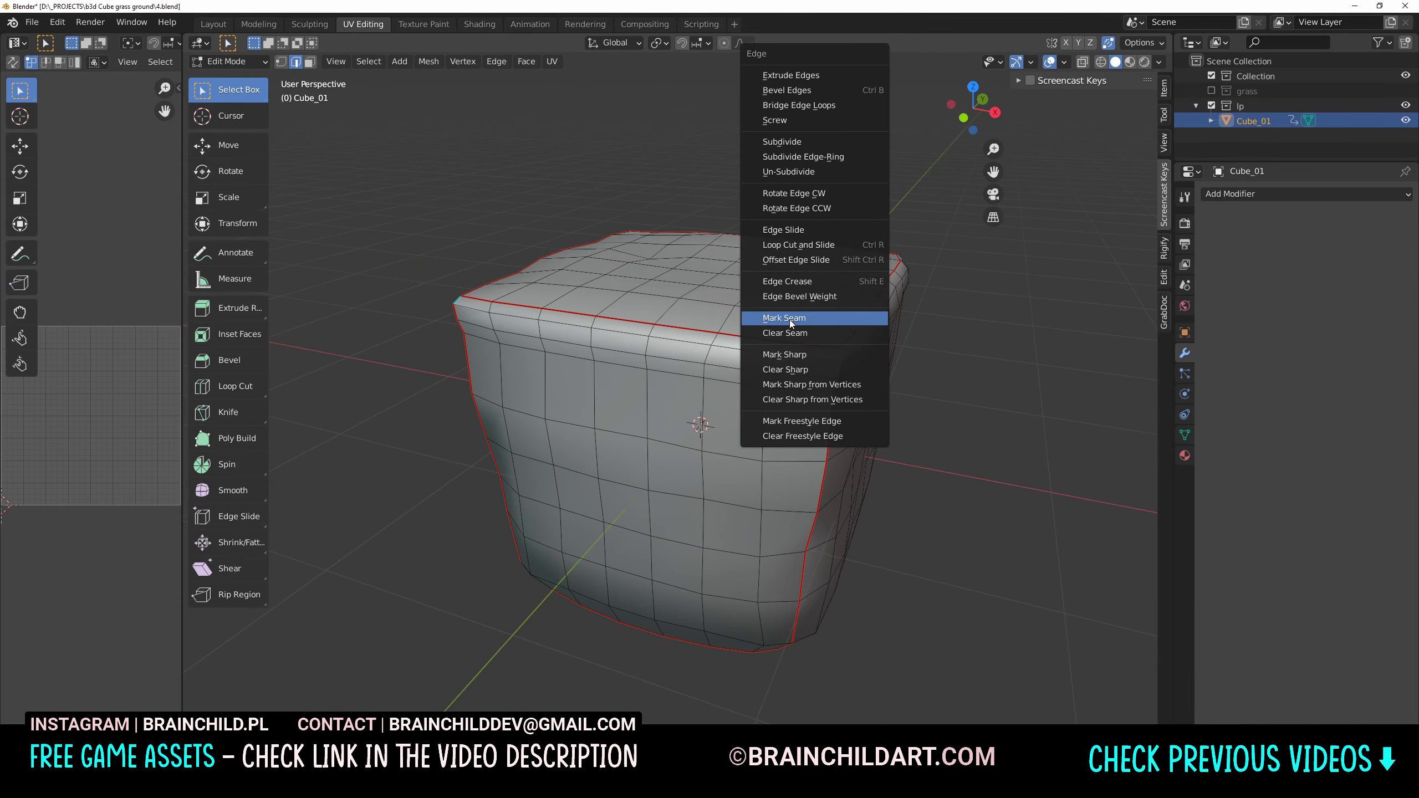
left_click(790, 320)
Mark a vertical corner edge loop as sharp
mouse_move(790, 320)
middle_mouse_down()
mouse_move(725, 451)
mouse_move(669, 427)
middle_mouse_up()
left_click(725, 451, "alt")
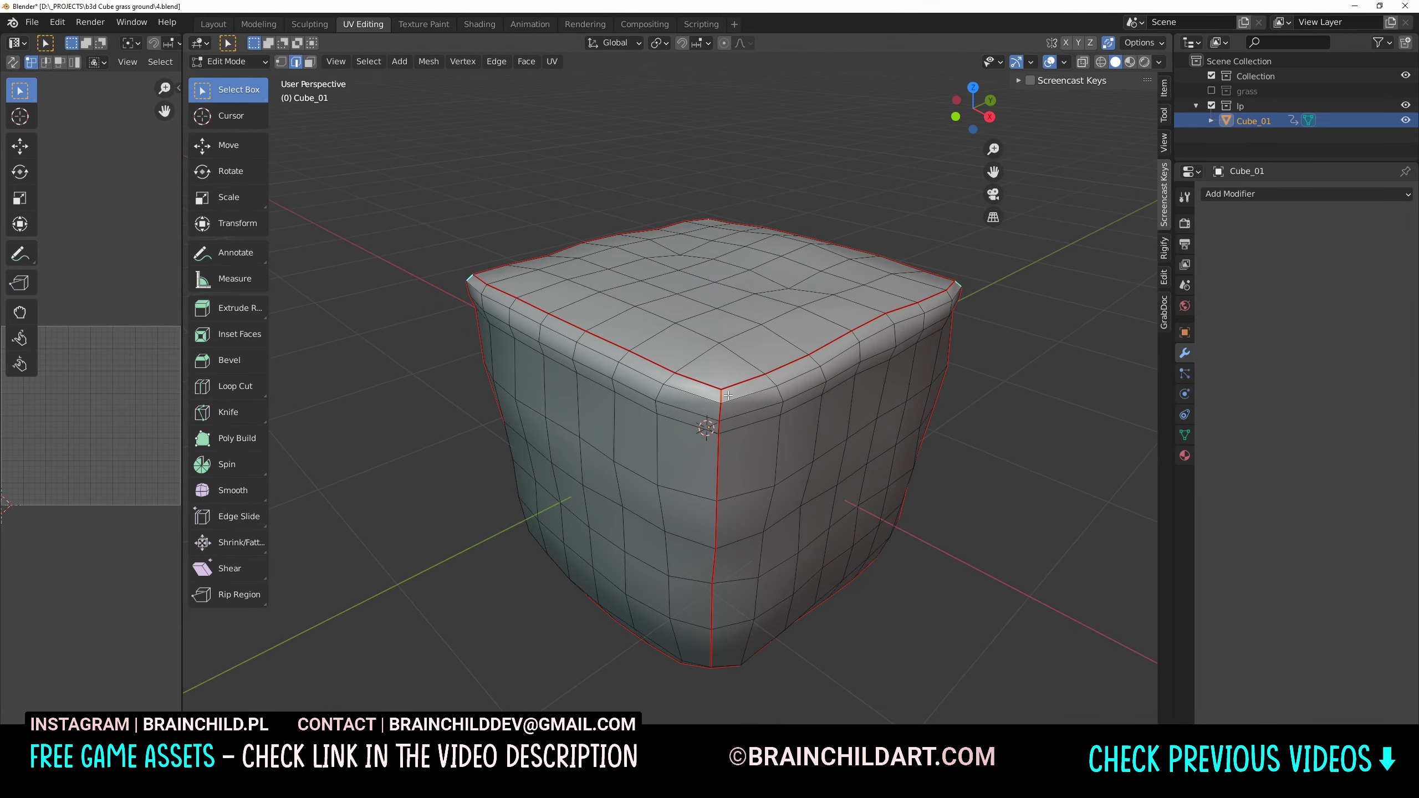
key("ctrl+e")
left_click(670, 427)
key("ctrl+e")
Slide a vertex along its edge to refine the cube's side
mouse_move(801, 405)
middle_mouse_down()
mouse_move(917, 386)
mouse_move(686, 409)
mouse_move(726, 442)
mouse_move(940, 468)
middle_mouse_up()
scroll(685, 409, "up", 2)
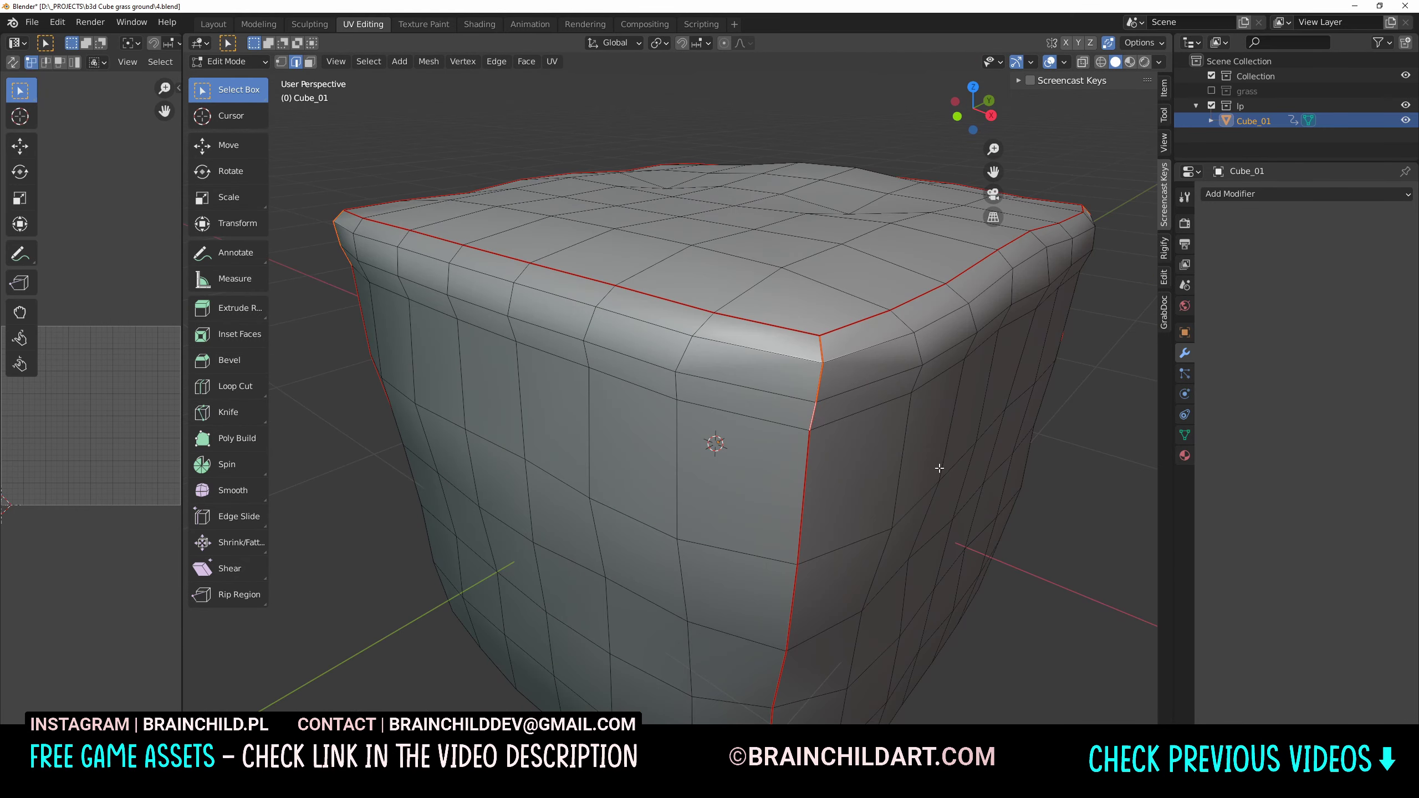
scroll(812, 461, "down", 2)
middle_click_drag(811, 462, 726, 402)
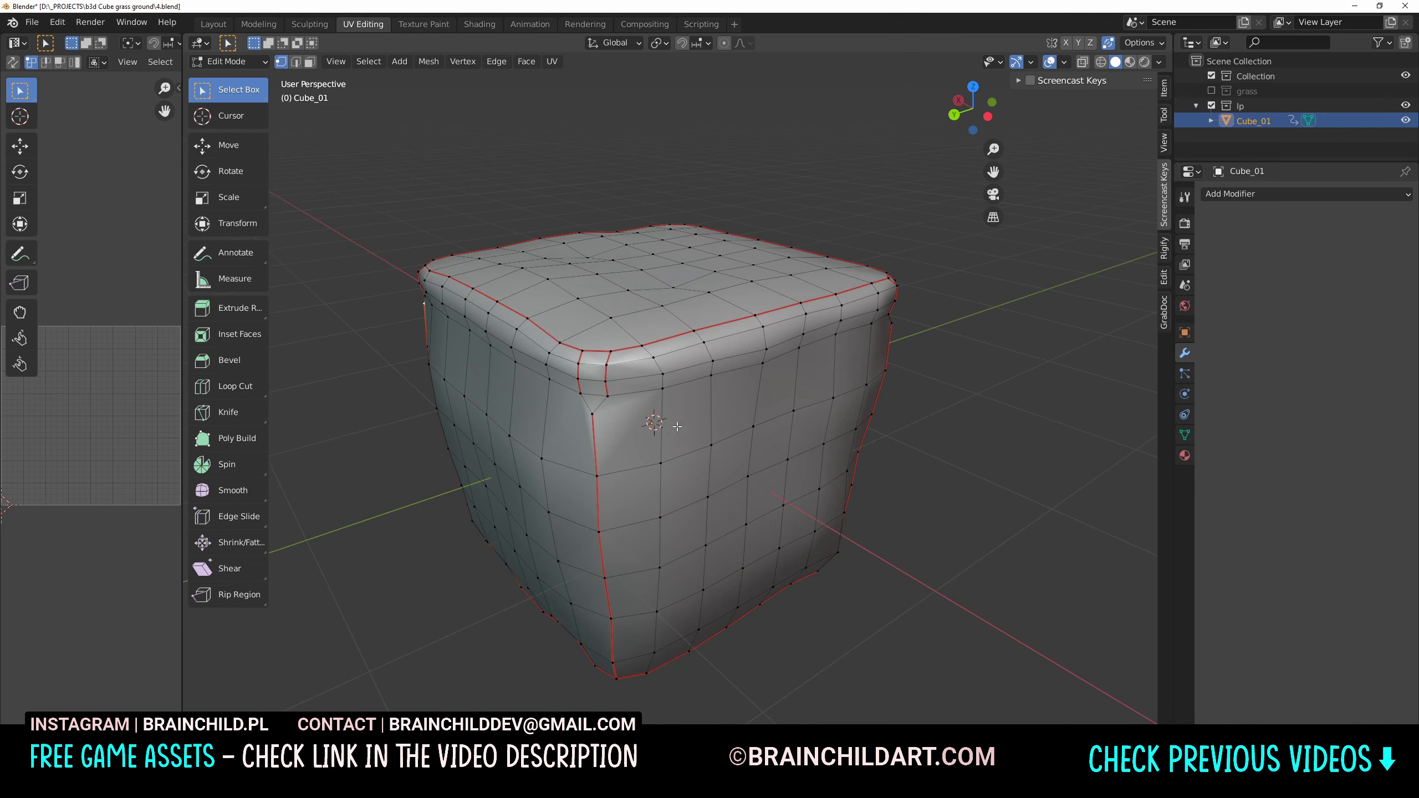
scroll(726, 403, "up", 2)
key("shift+v")
left_click(673, 353)
middle_click_drag(674, 353, 613, 284)
Mark the selected corner edge path as a UV seam
key("2")
key("ctrl+e")
key("ctrl+e")
left_click(543, 378)
key("ctrl+e")
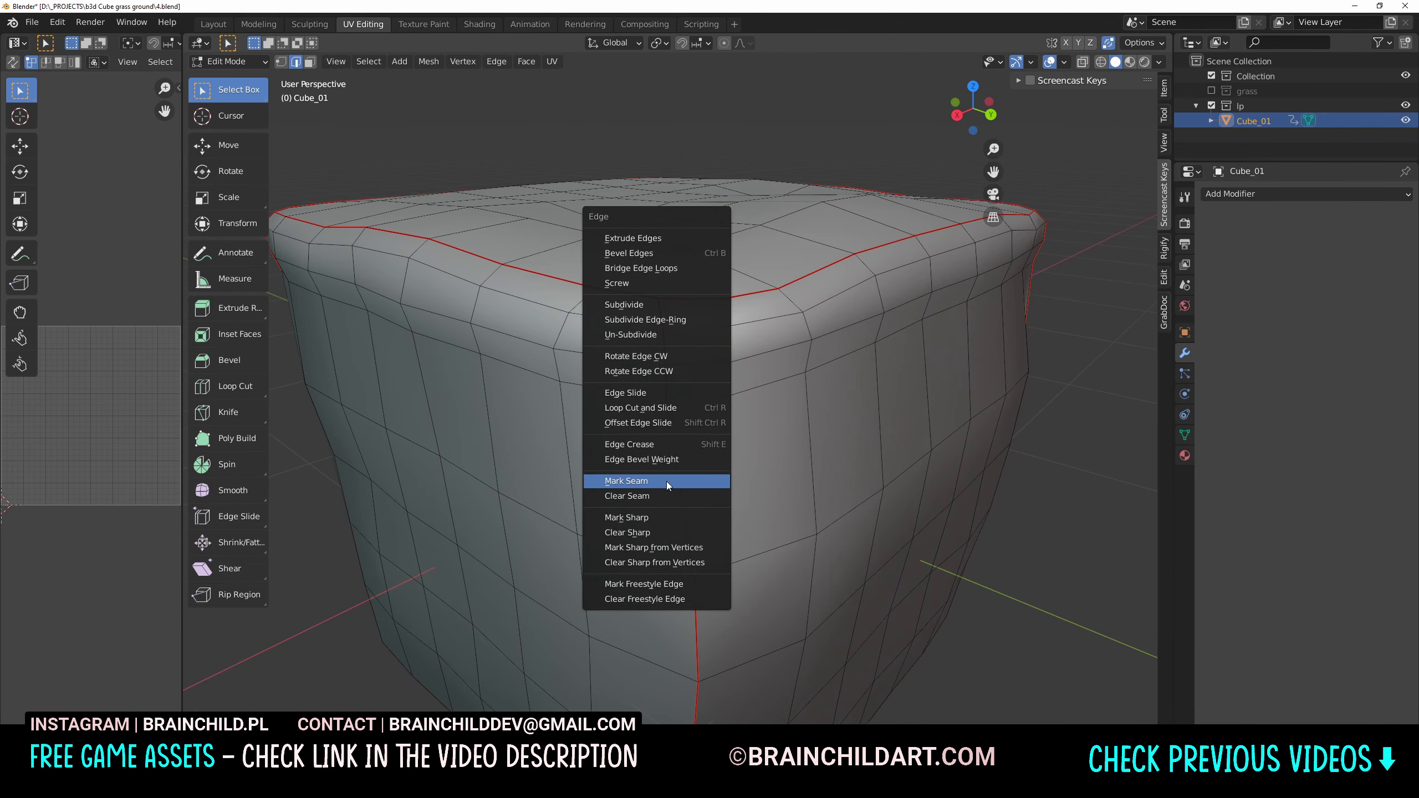
key("Escape")
scroll(666, 481, "down", 2)
left_click(708, 415, "ctrl")
key("ctrl+e")
Mark the low-poly cube's top edge and corner edge as seams
key("a")
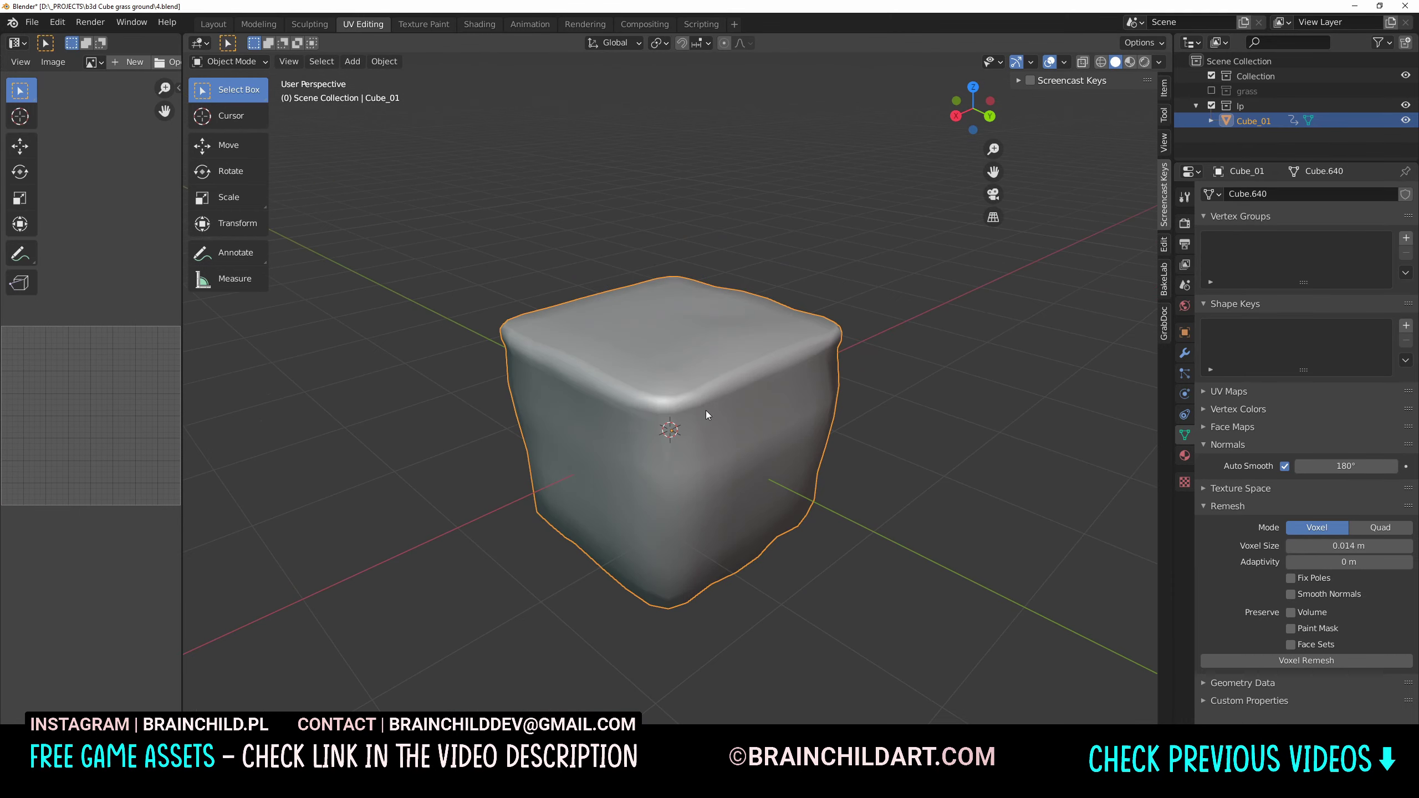
key("Tab")
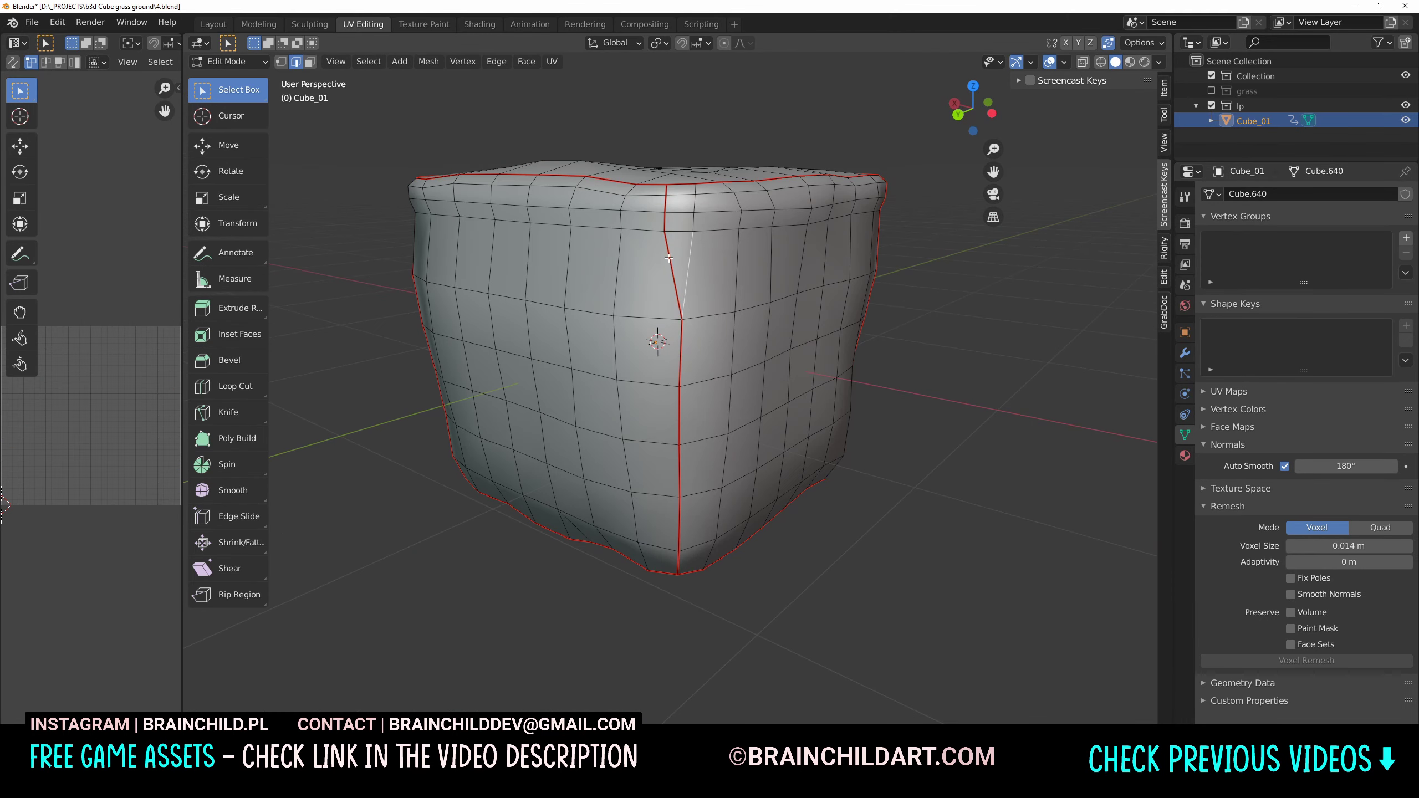
key("ctrl+e")
left_click(665, 557)
middle_click_drag(665, 558, 718, 301)
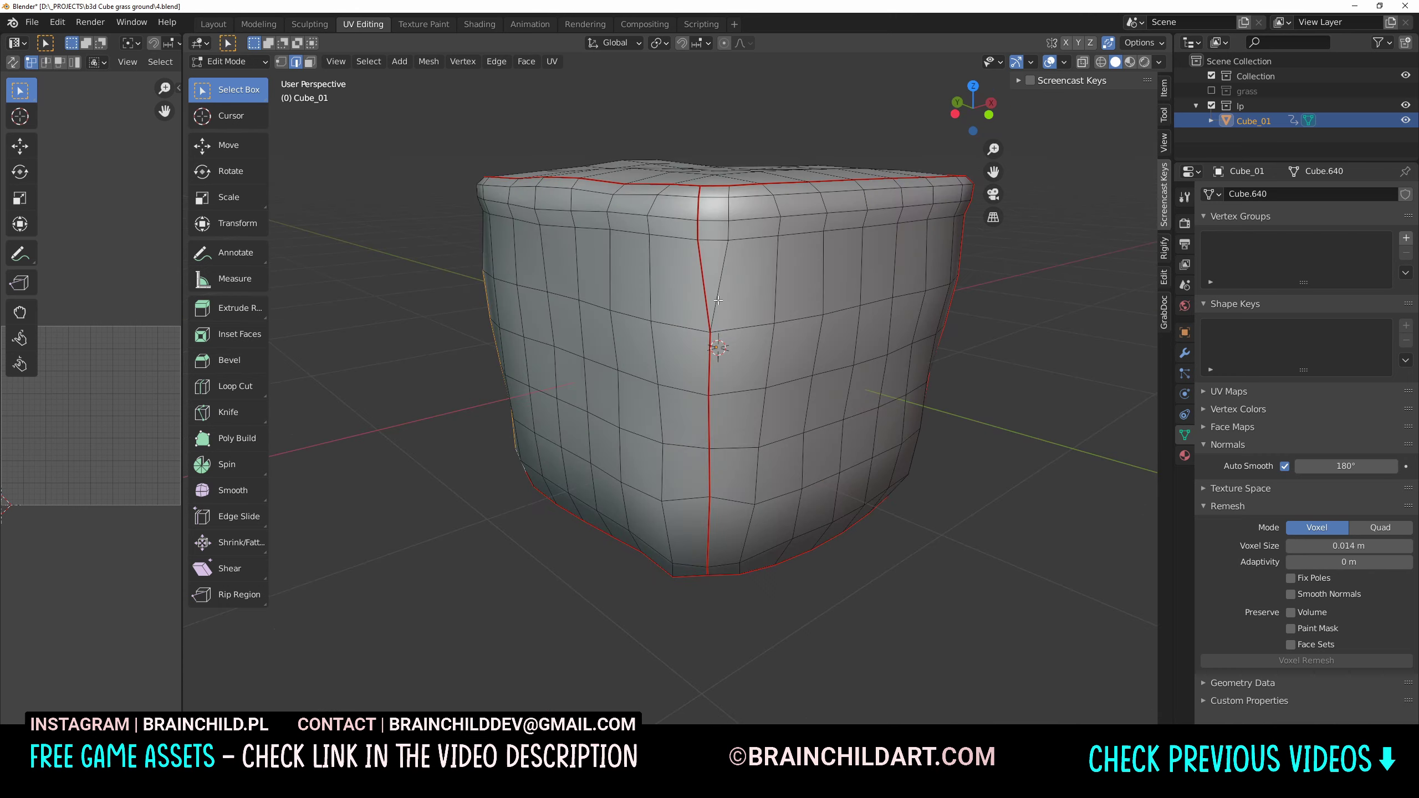
key("ctrl+e")
left_click(707, 571)
mouse_move(706, 571)
middle_mouse_down()
mouse_move(631, 392)
mouse_move(777, 406)
mouse_move(675, 445)
mouse_move(627, 413)
middle_mouse_up()
Select all faces and unwrap the cube into UV islands
key("a")
key("u")
key("Return")
key("u")
left_click(743, 285)
Dissolve the extra edges on the cube's top and sides and check the result
key("alt+a")
key("x")
left_click(627, 413)
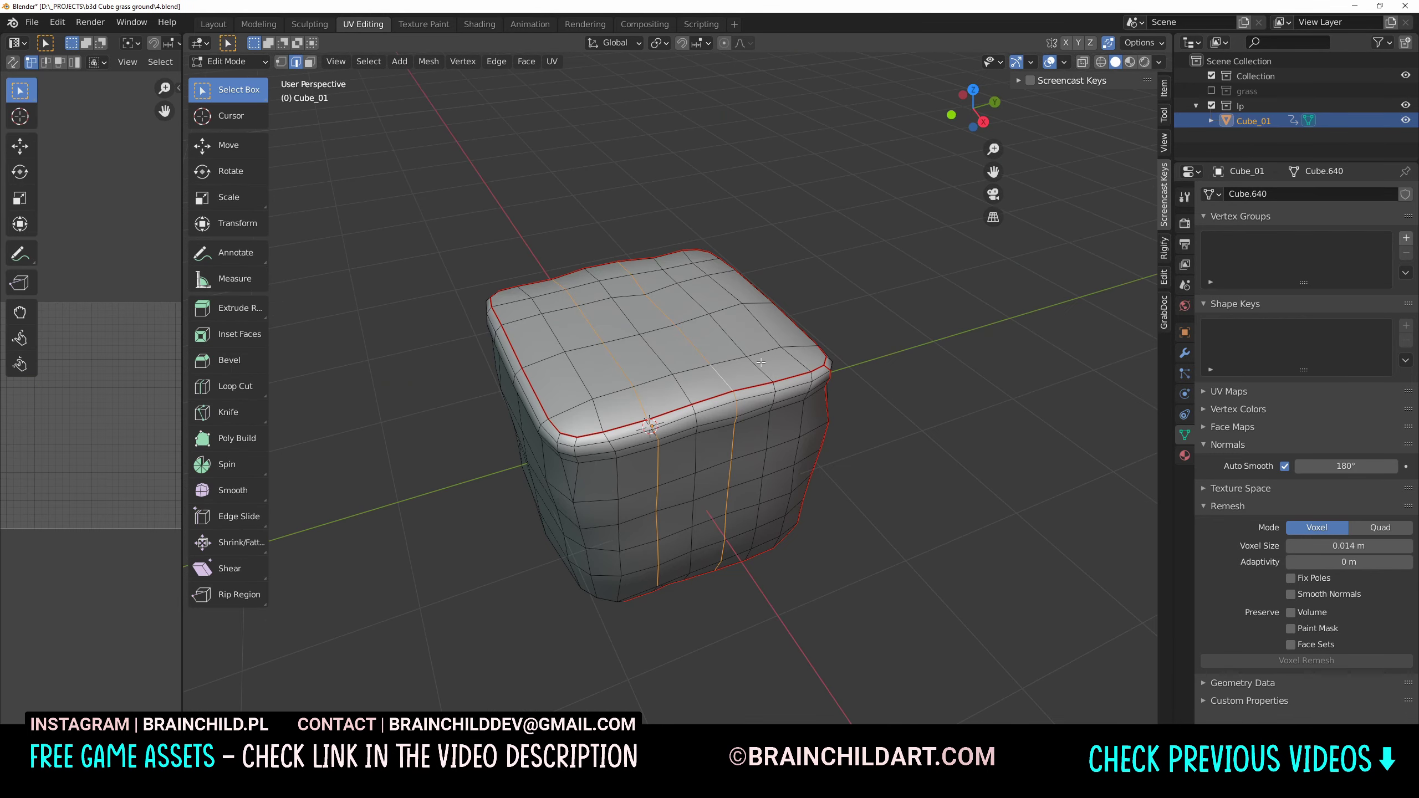
mouse_move(761, 362)
middle_mouse_down()
mouse_move(676, 449)
mouse_move(668, 439)
middle_mouse_up()
key("x")
left_click(675, 449)
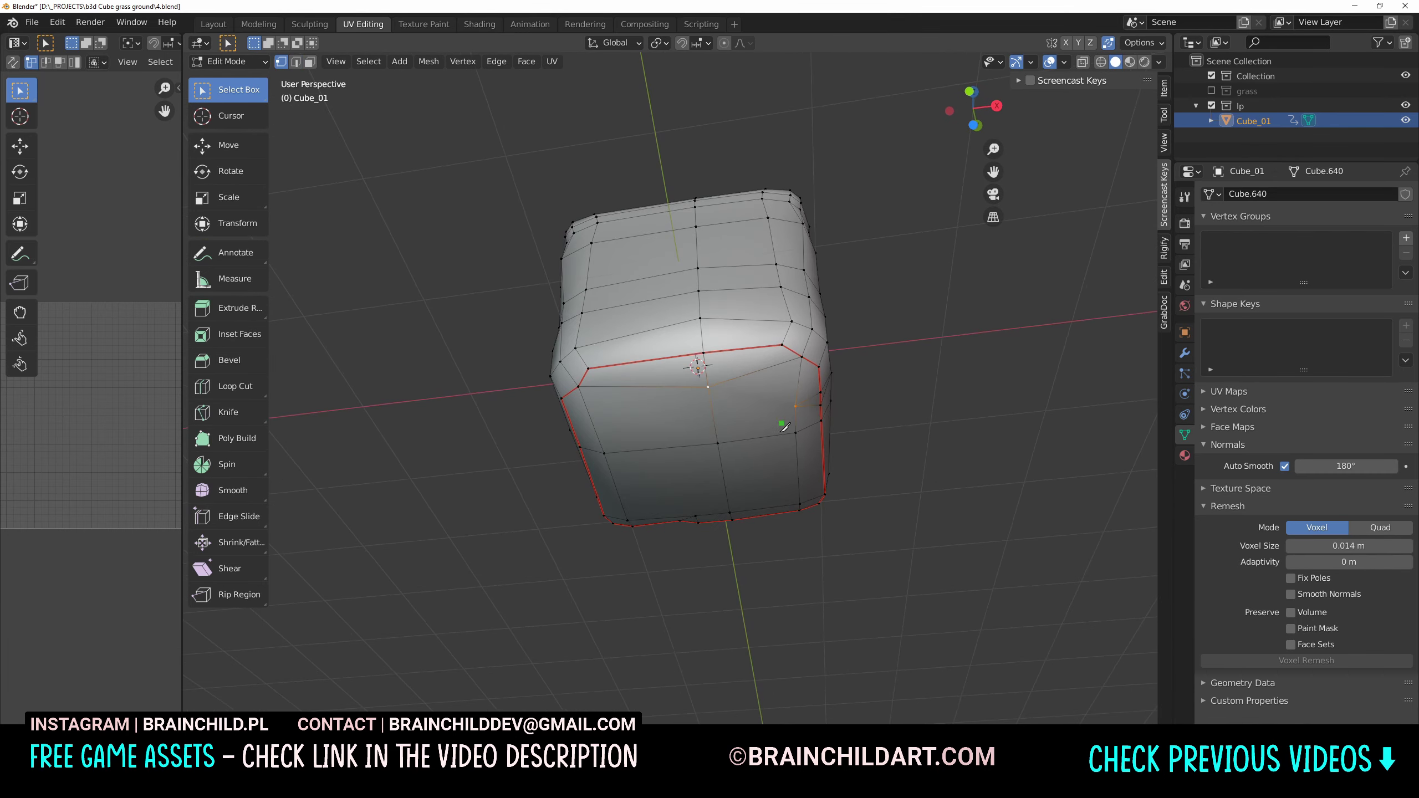
key("Tab")
mouse_move(766, 445)
middle_mouse_down()
mouse_move(711, 481)
mouse_move(794, 435)
middle_mouse_up()
key("Tab")
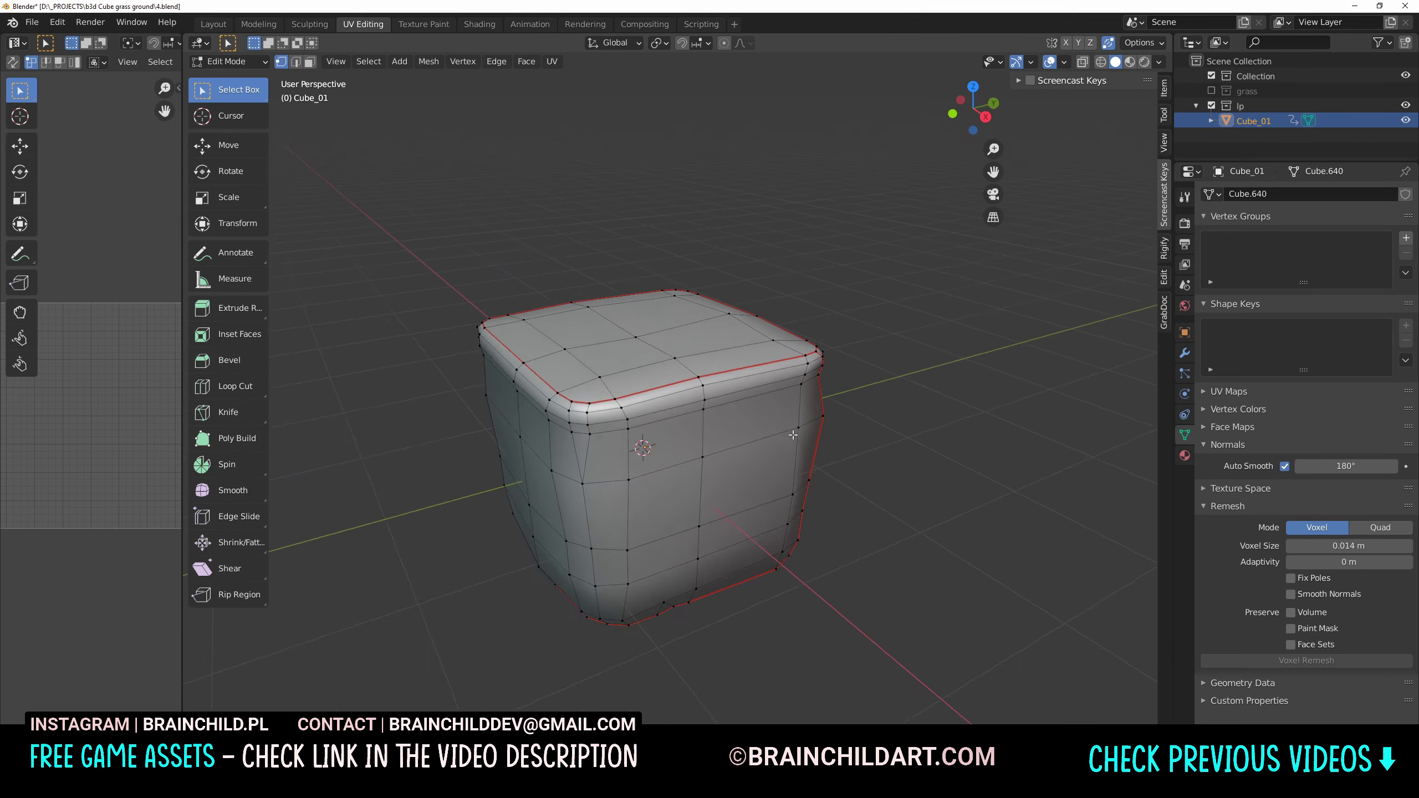
Mark the top edge loop as sharp and export the low-poly cube as FBX
left_click(614, 420, "ctrl")
mouse_move(615, 420)
middle_mouse_down()
mouse_move(744, 380)
mouse_move(701, 459)
mouse_move(861, 476)
middle_mouse_up()
key("ctrl+e")
left_click(745, 381)
key("Tab")
key("Tab")
key("Tab")
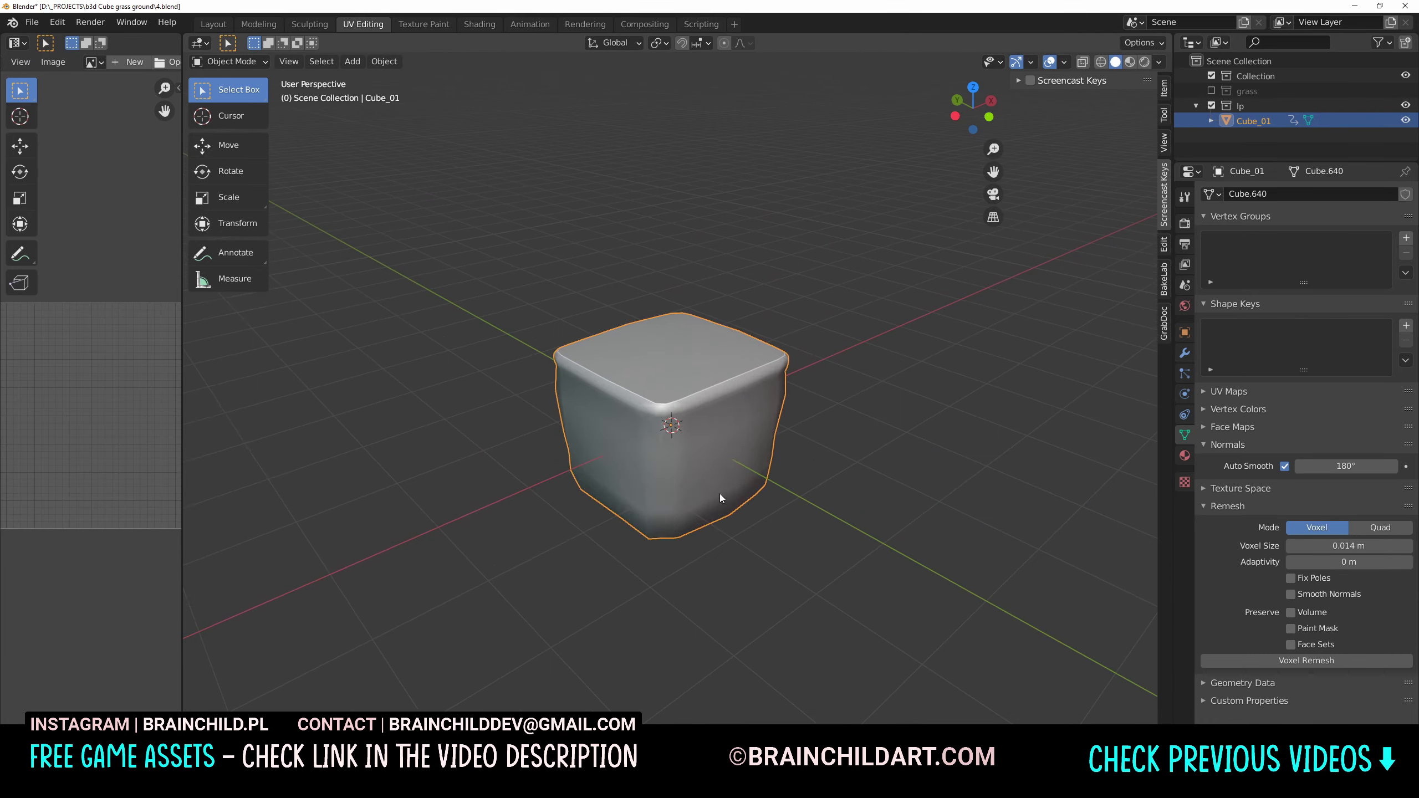
middle_click_drag(720, 498, 850, 527)
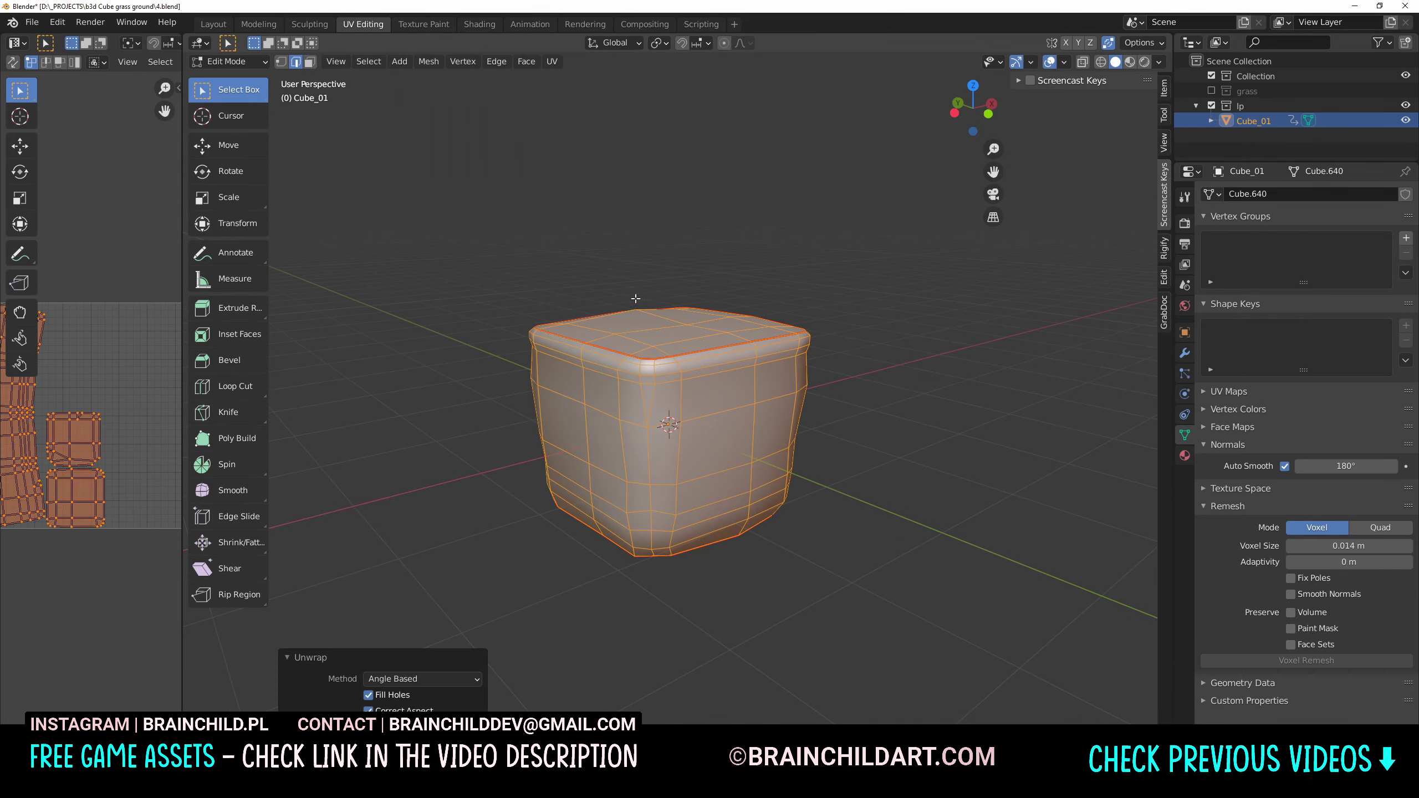
left_click(713, 465)
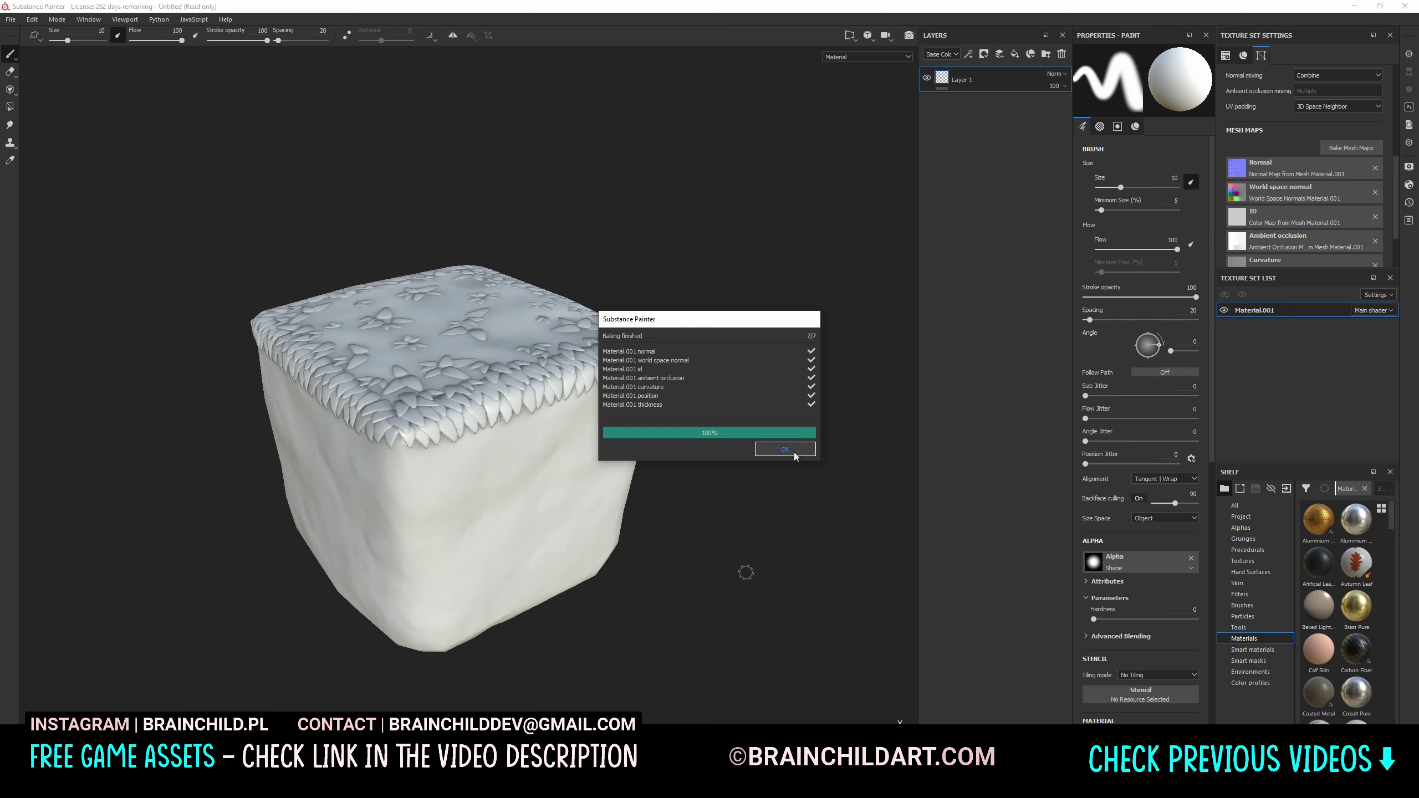
Save the Substance Painter project as cubeGrassGround
mouse_move(699, 430)
left_mouse_down("alt")
mouse_move(767, 618)
mouse_move(518, 469)
left_mouse_up("alt")
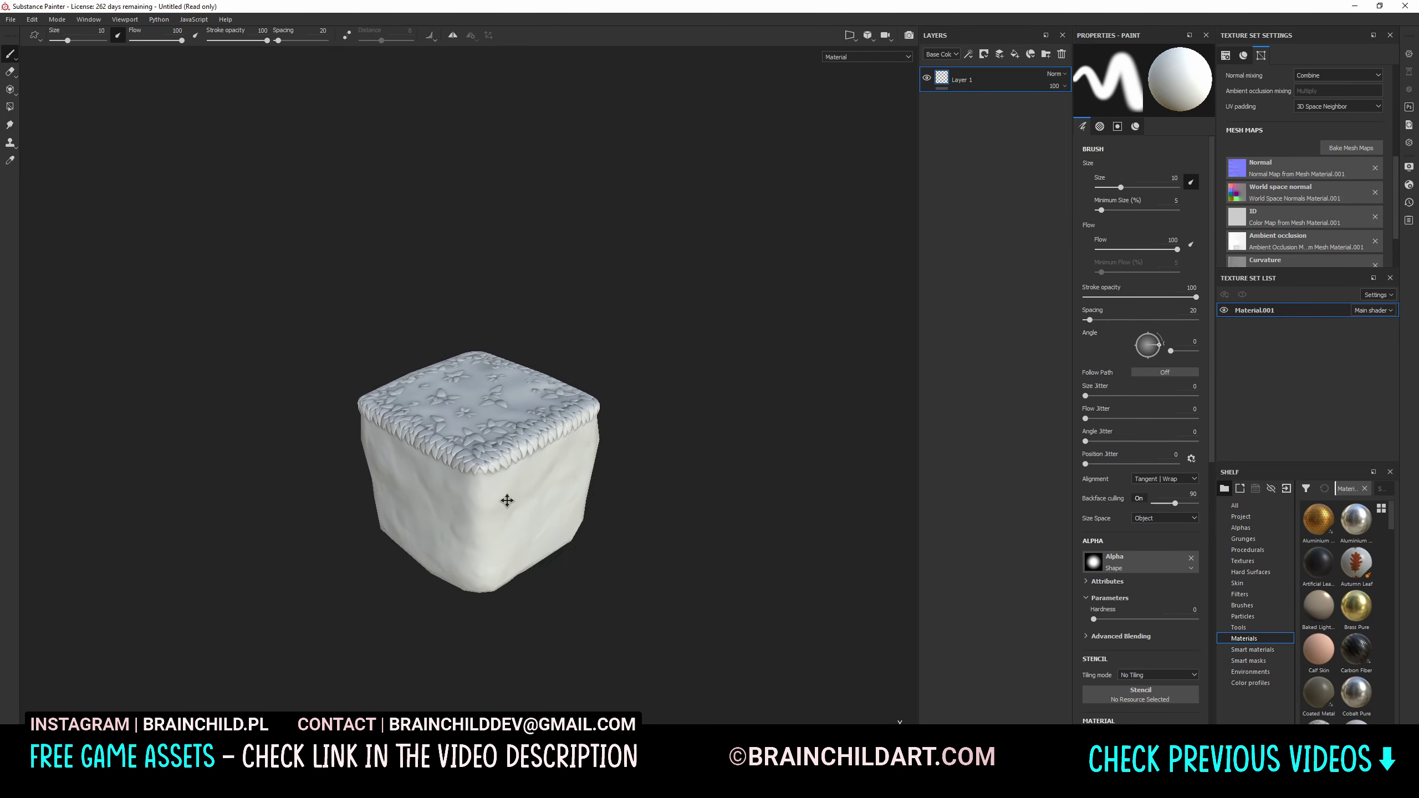
key("ctrl+s")
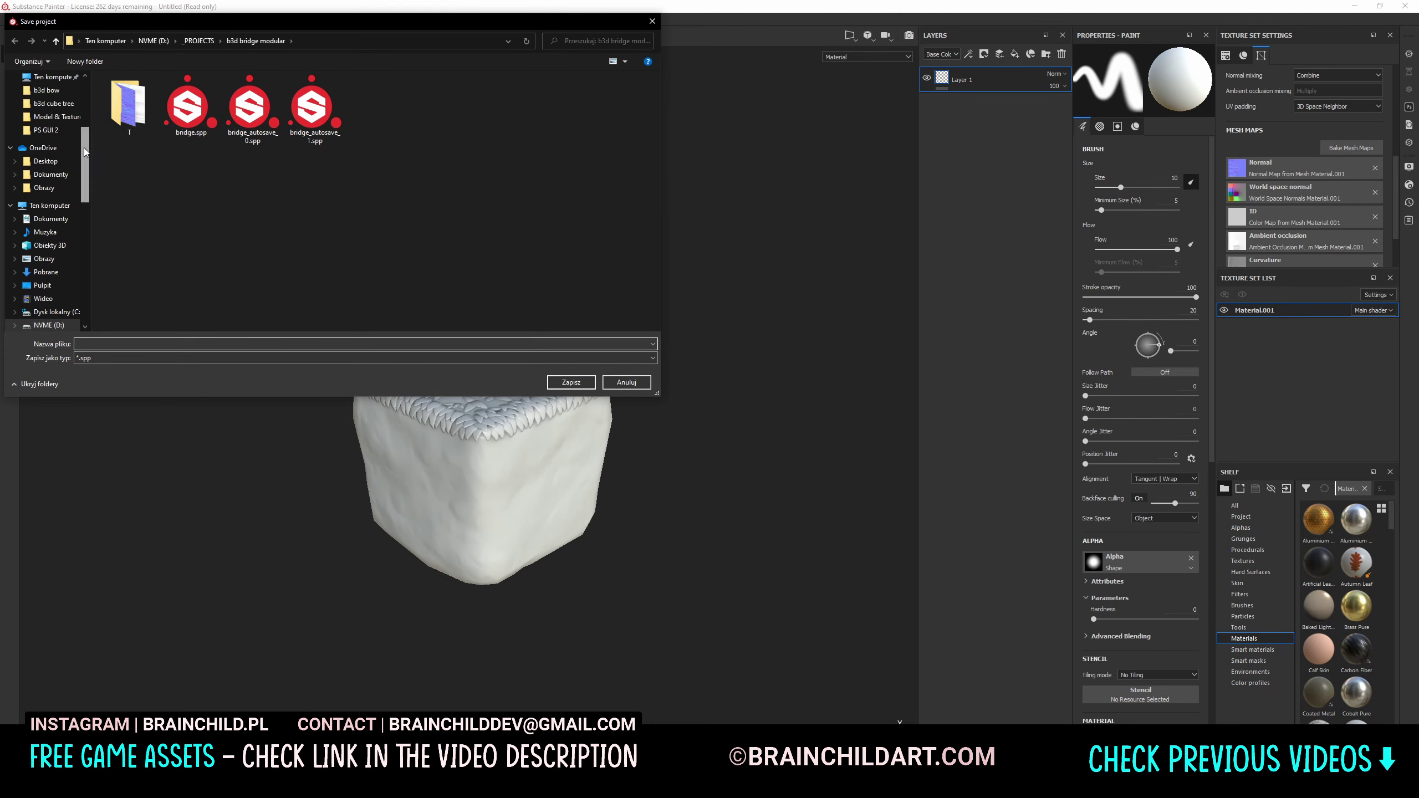
key("Escape")
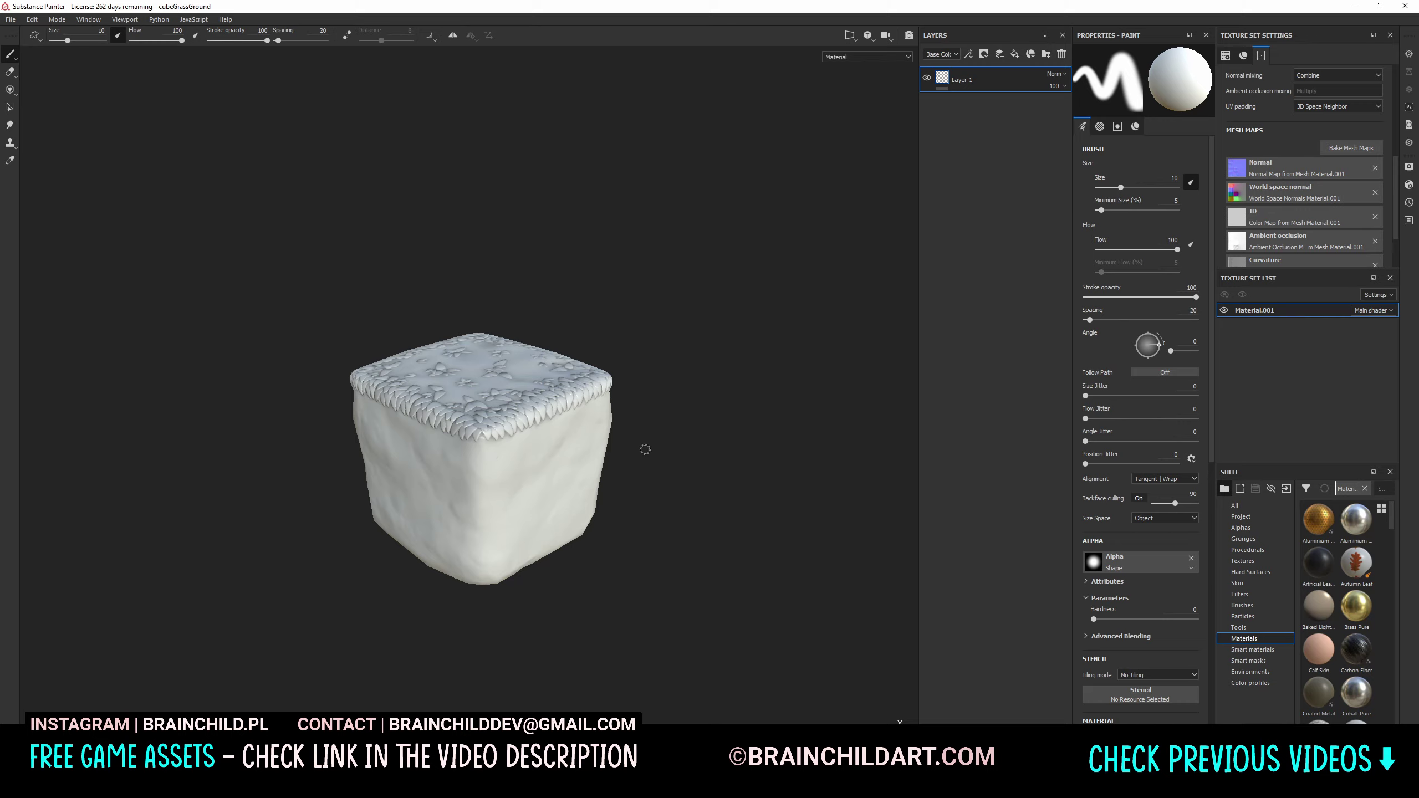
Rebake with 0.3 max frontal and rear distances, then inspect the UVs in Blender
left_click_drag(645, 449, 732, 437, "alt")
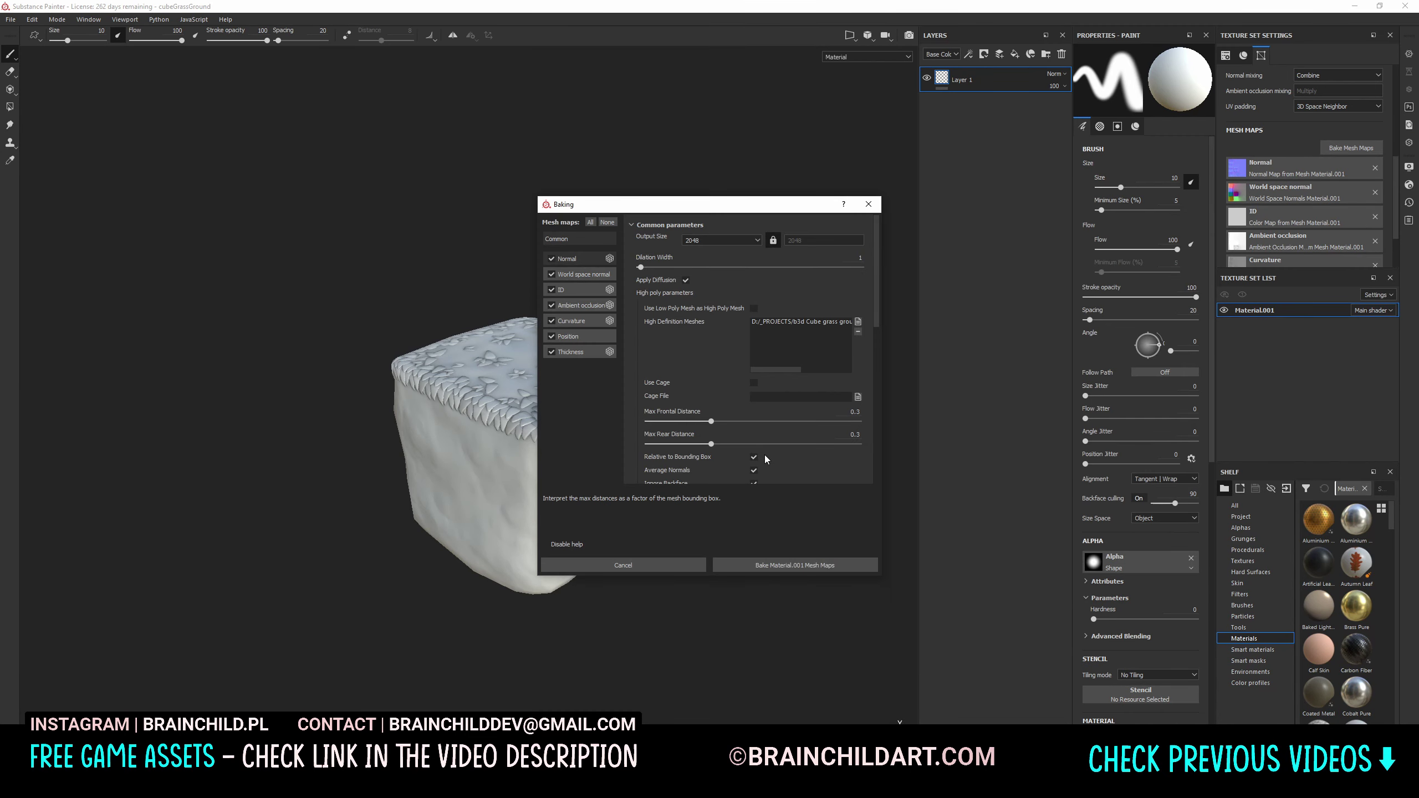
scroll(788, 448, "down", 3)
left_click(772, 565)
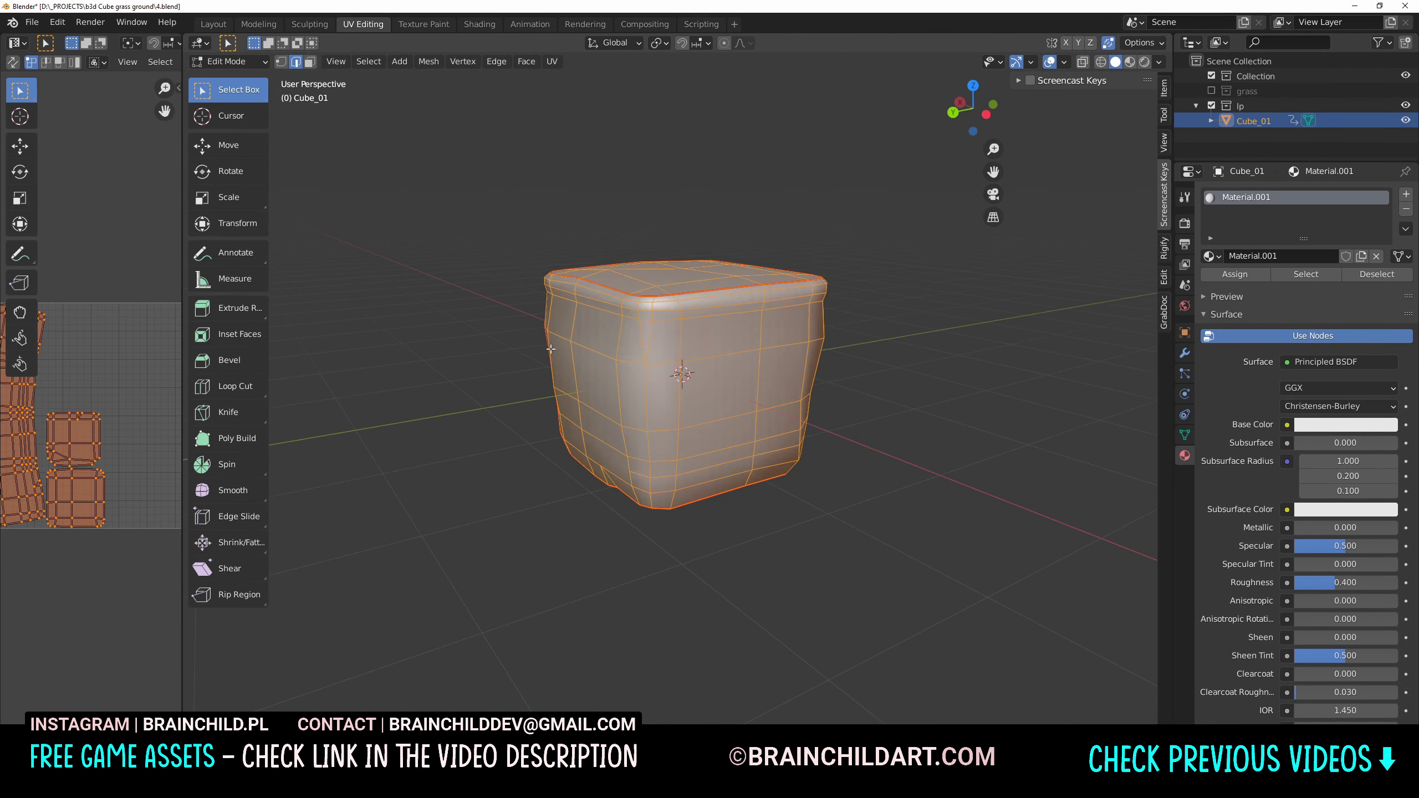
key("ctrl+e")
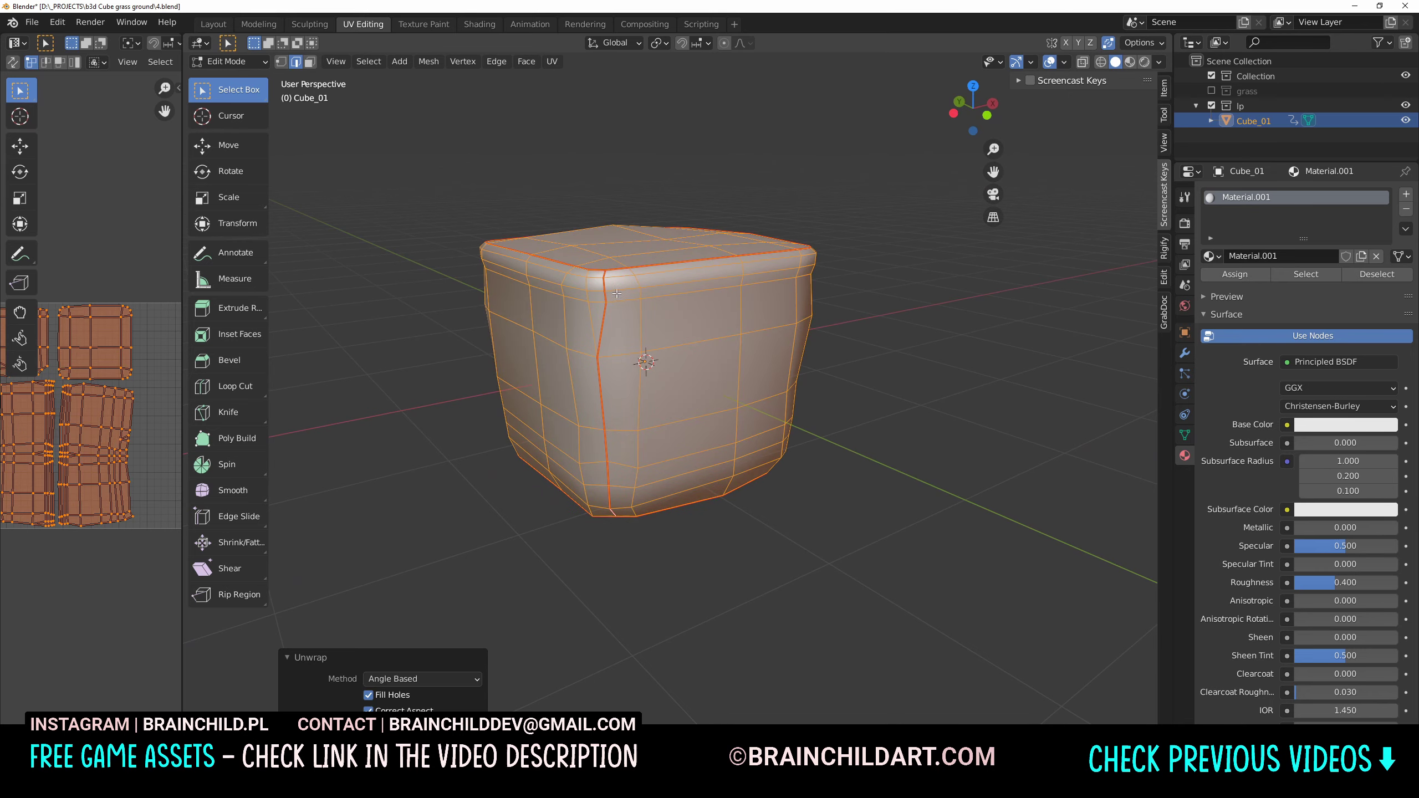
key("ctrl+space")
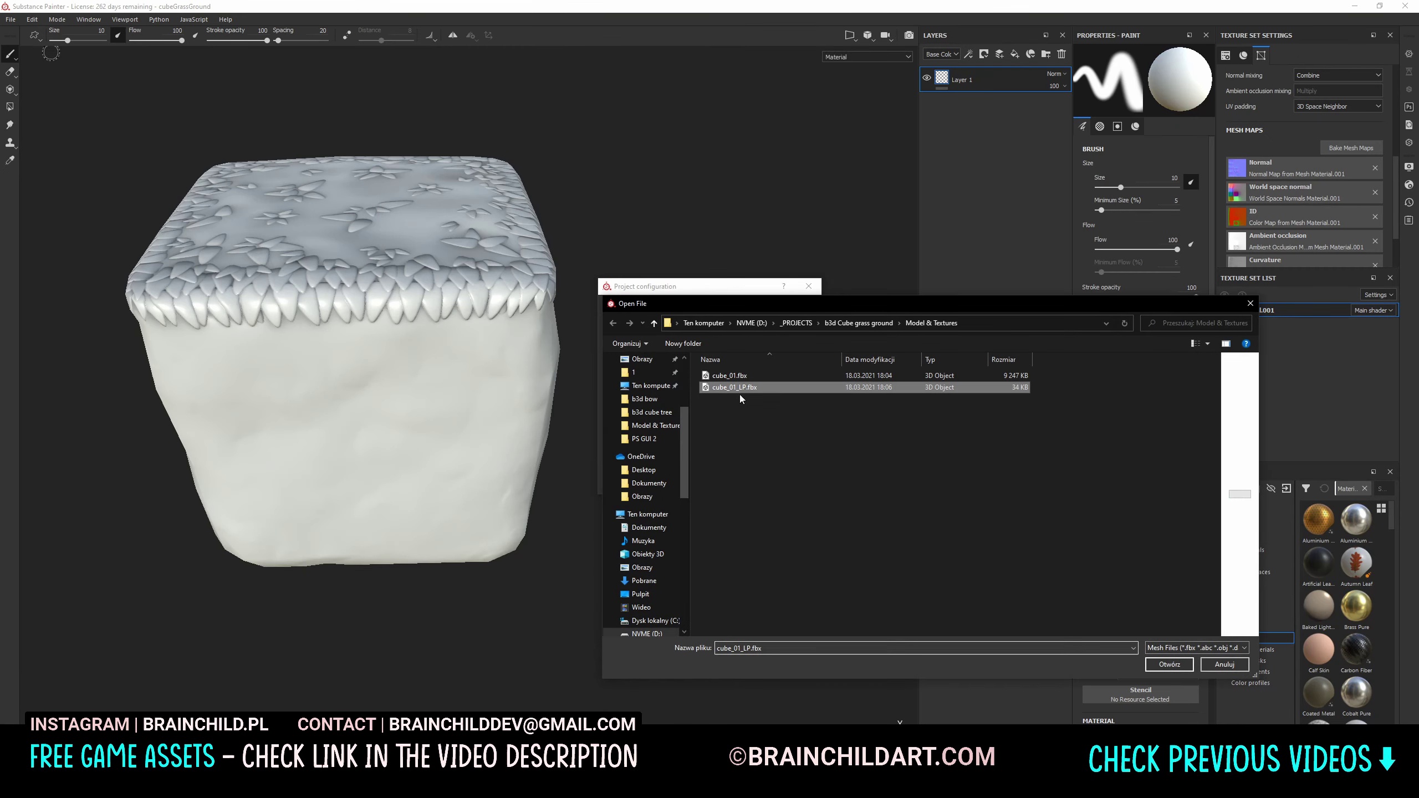
Load the low-poly cube, pick the high-poly cube file, and bake at 4096
double_click(737, 388)
left_click(735, 476)
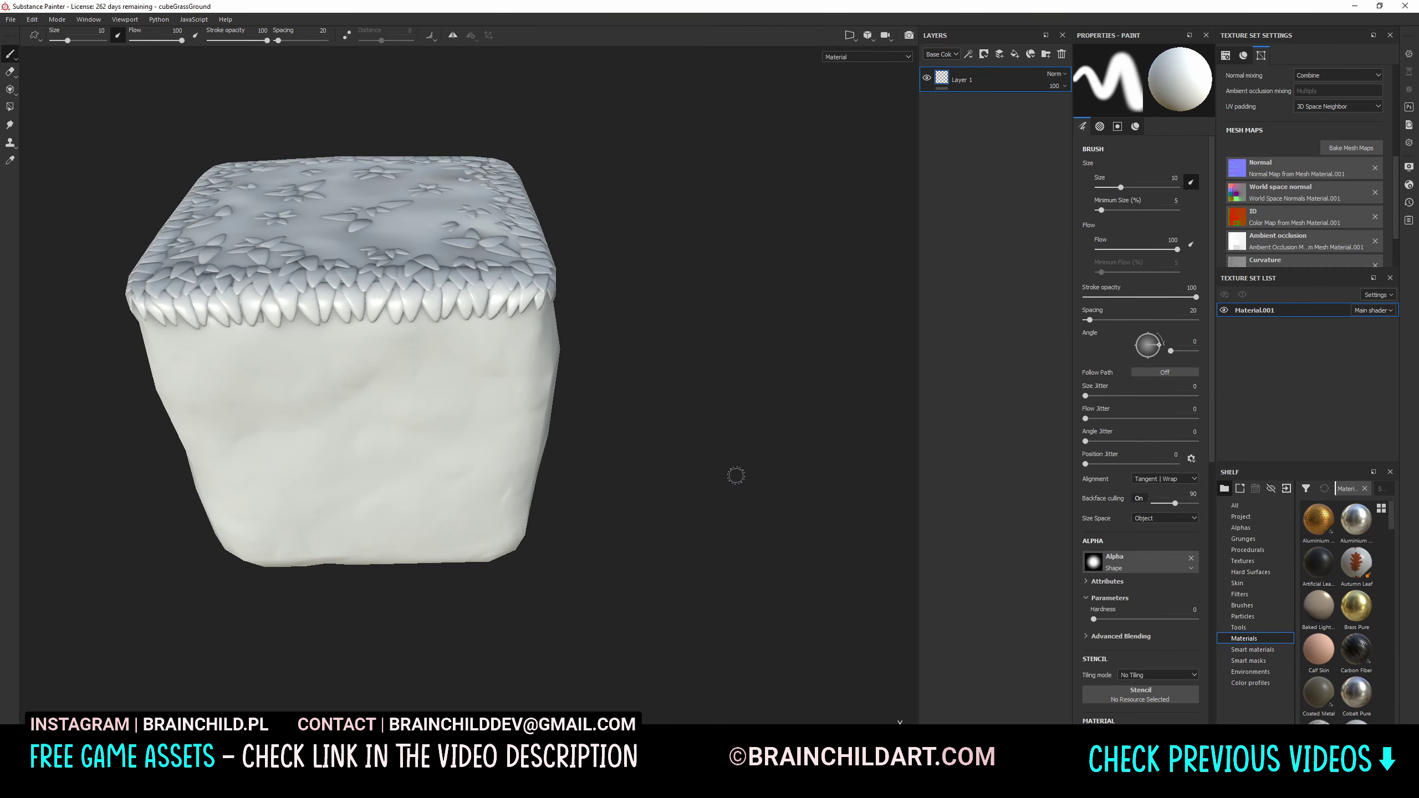
left_click(1351, 147)
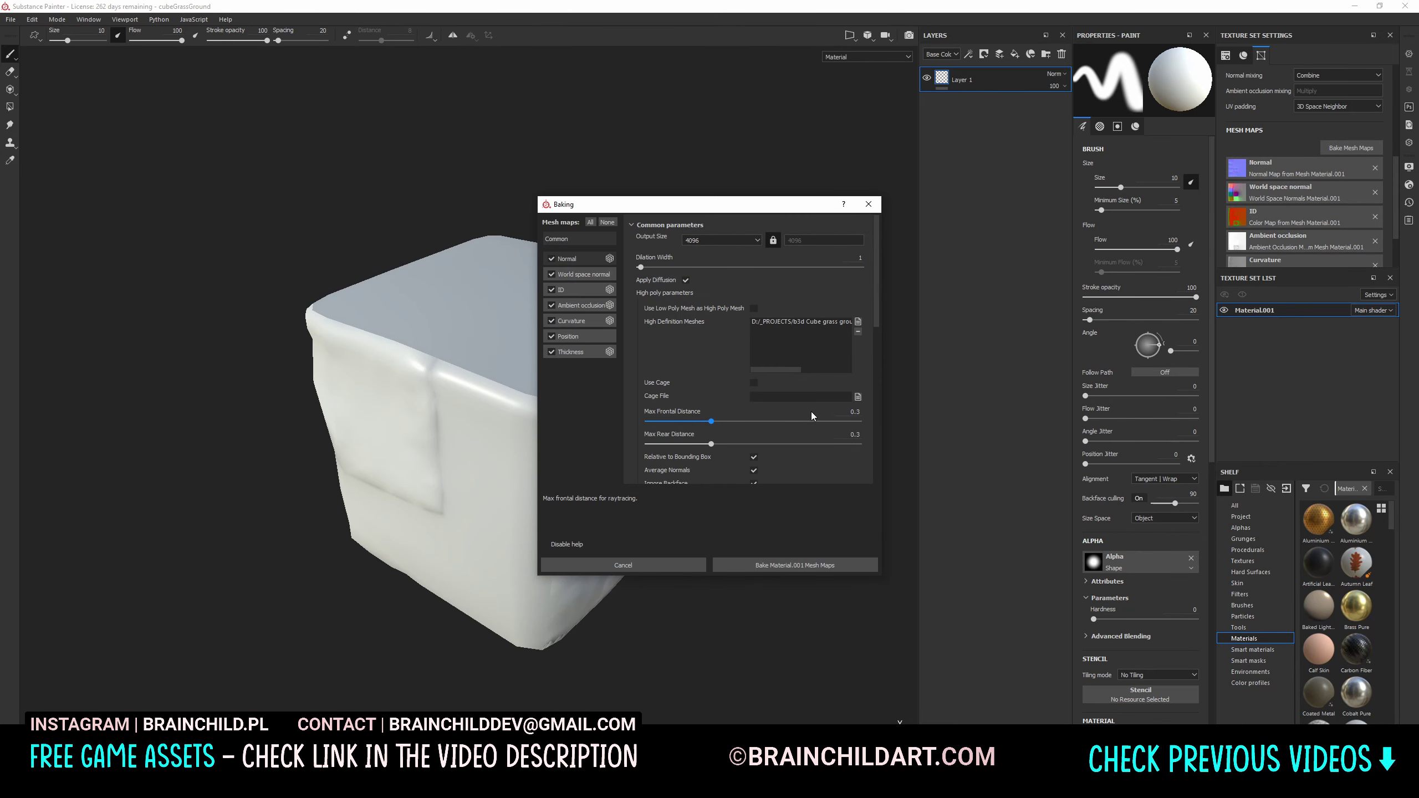
left_click(857, 322)
double_click(665, 310)
left_click(793, 565)
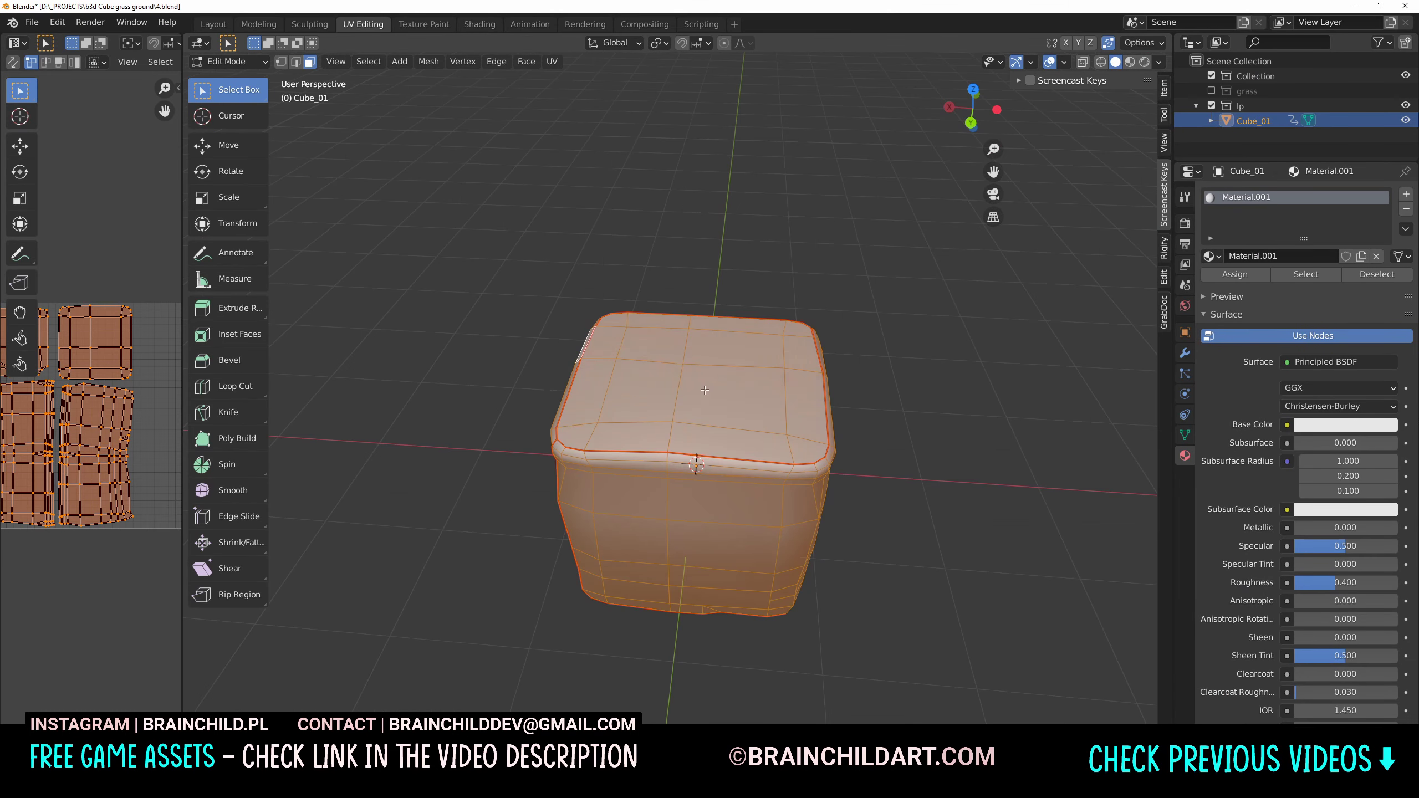
Assign a new material to the grass mesh and export the high-poly cube as FBX
left_click(1406, 194)
left_click(1213, 285)
left_click(1226, 295)
middle_click_drag(727, 392, 814, 338)
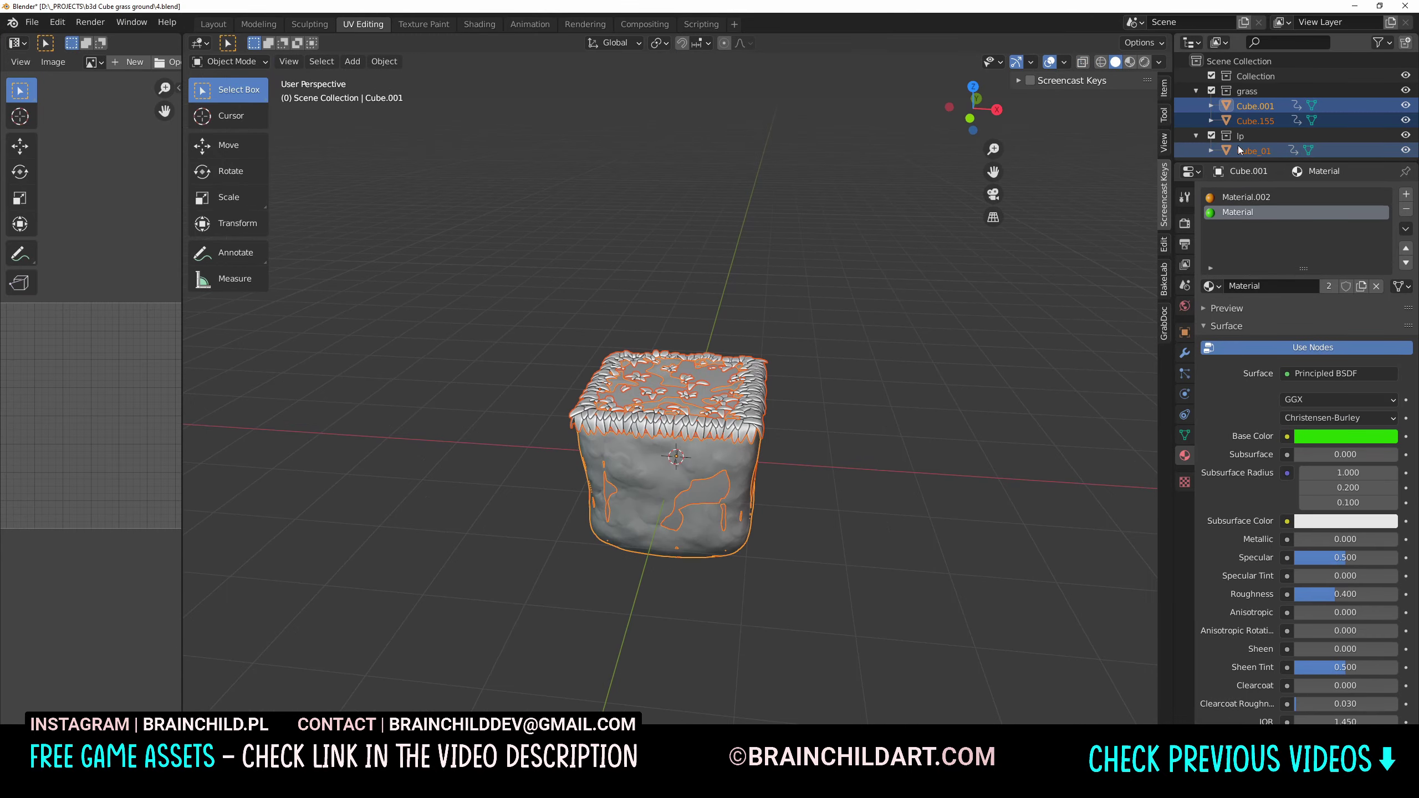
key("q")
left_click(734, 467)
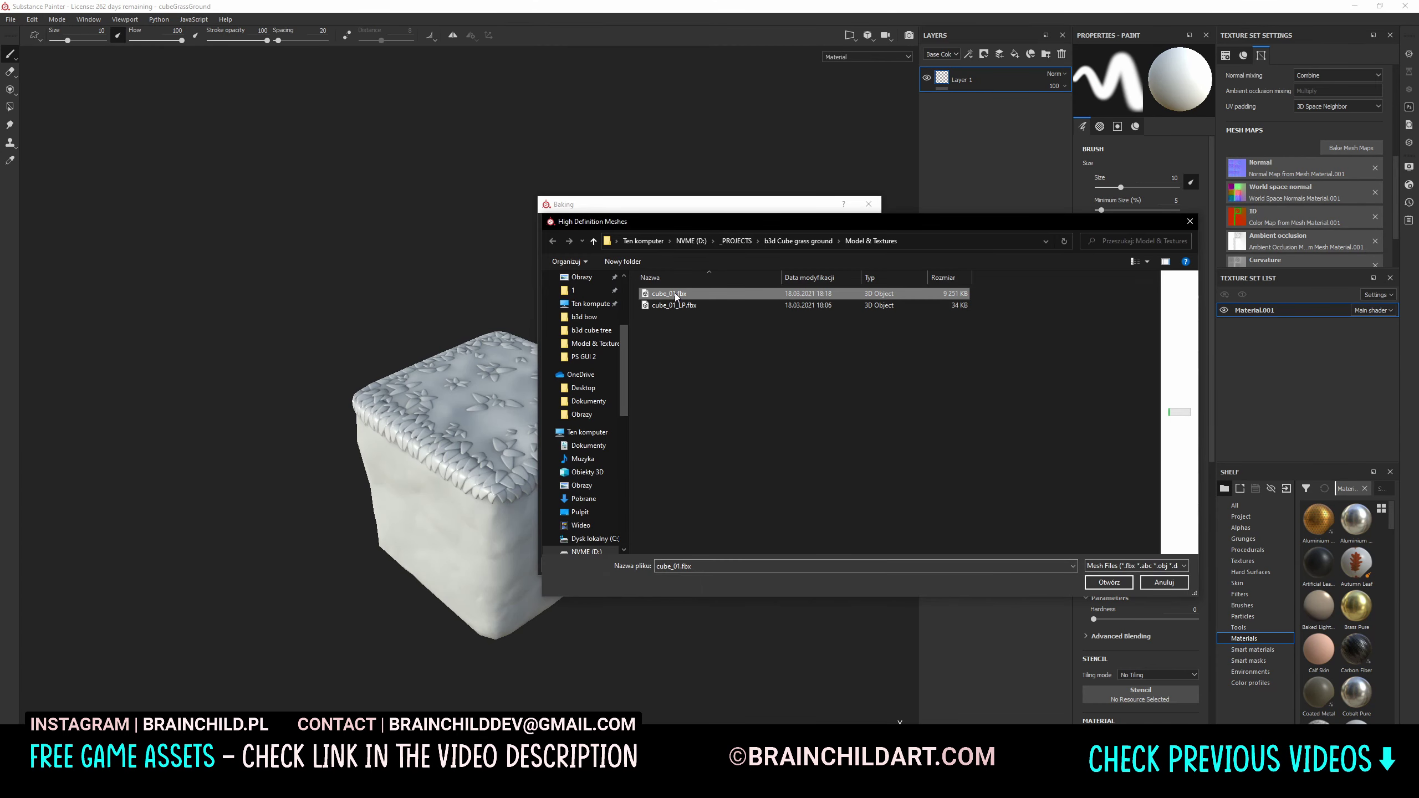
Load cube_01.fbx as the high-poly mesh and rebake the cube's maps
double_click(674, 293)
left_click(804, 559)
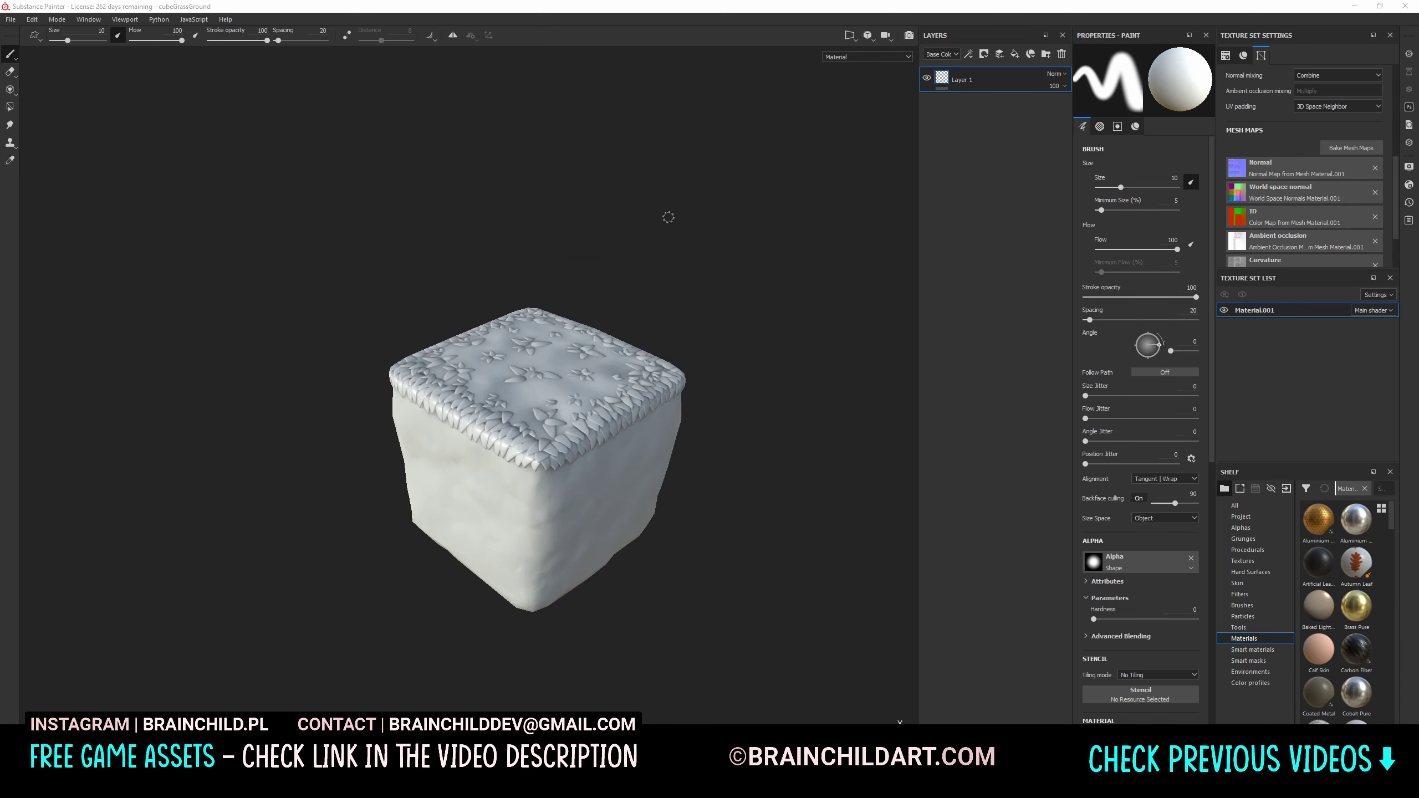
left_click_drag(732, 299, 710, 274, "alt")
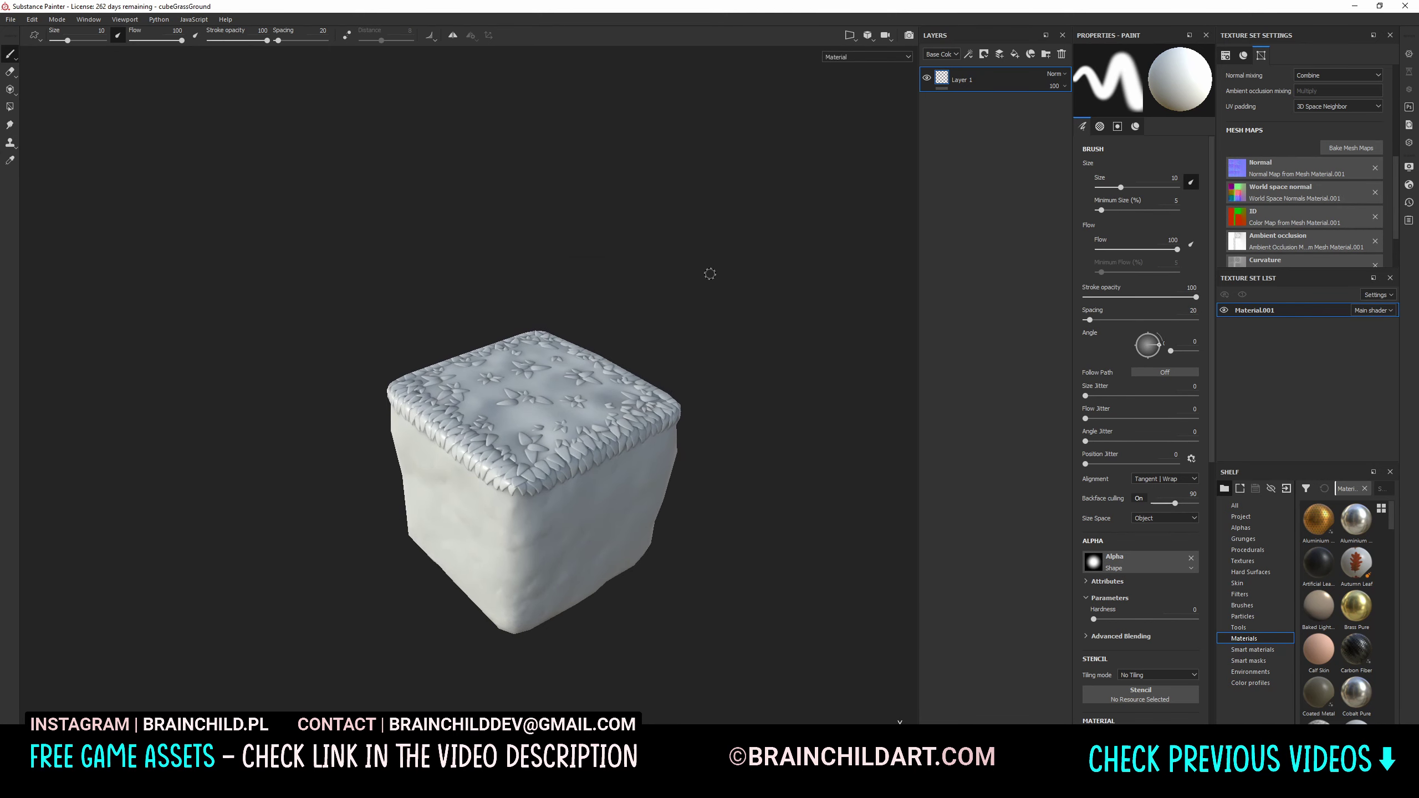
left_click(999, 53)
Add a folder above the fill layer and give the fill a green colour
left_click(984, 54)
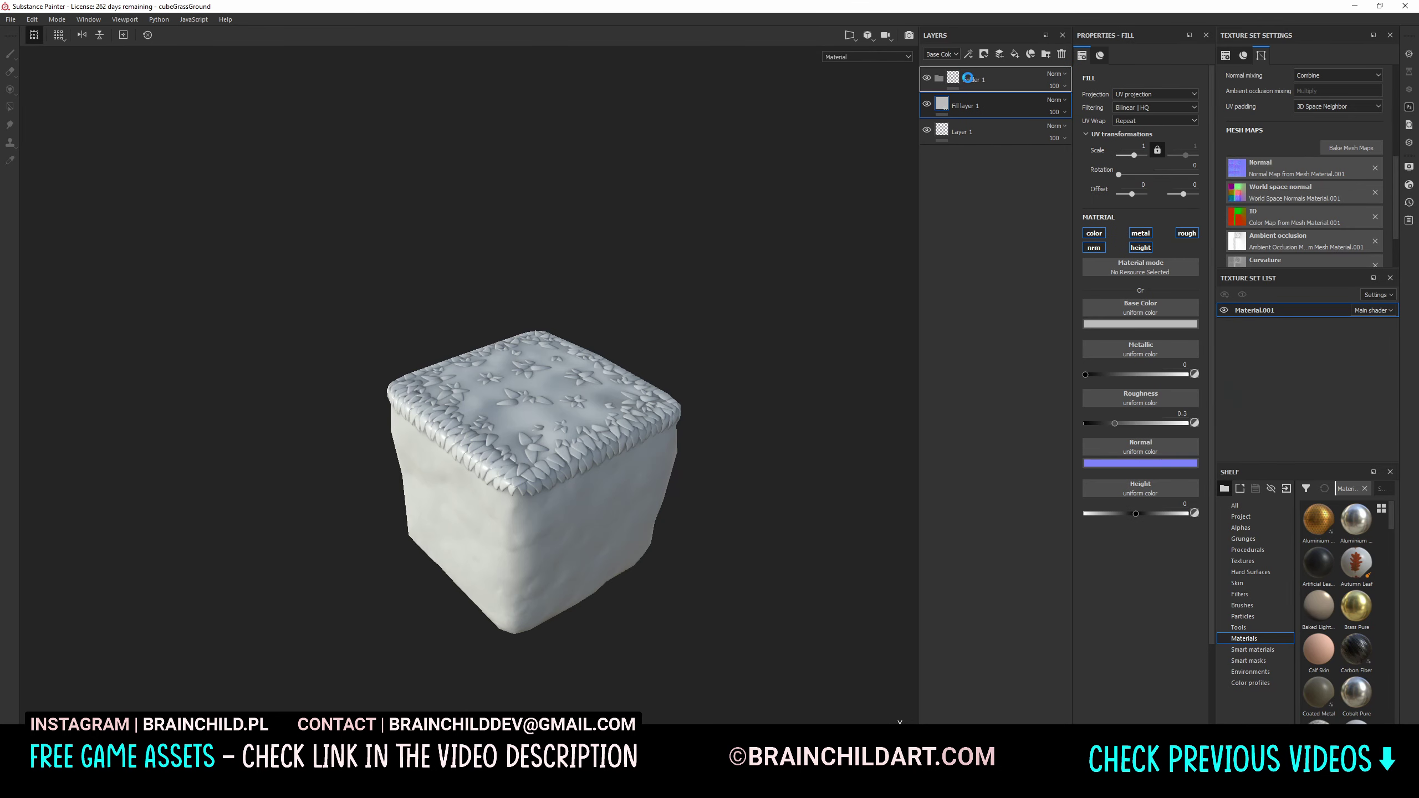
left_click_drag(1235, 386, 1236, 421)
left_click(754, 314)
scroll(756, 302, "up", 2)
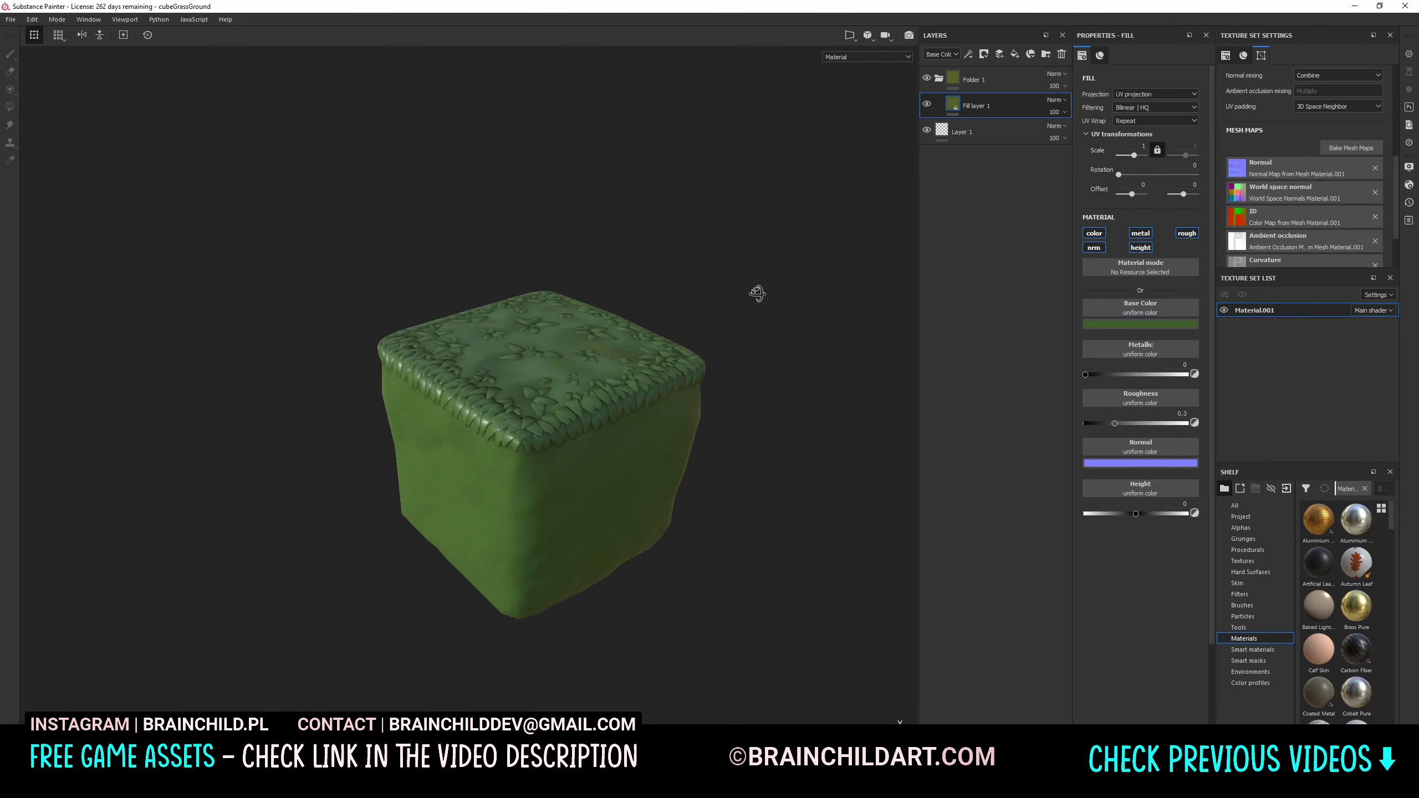
Mask Folder 1 by colour selection of the green ID area with hardness 0
left_click(987, 84)
right_click(987, 84)
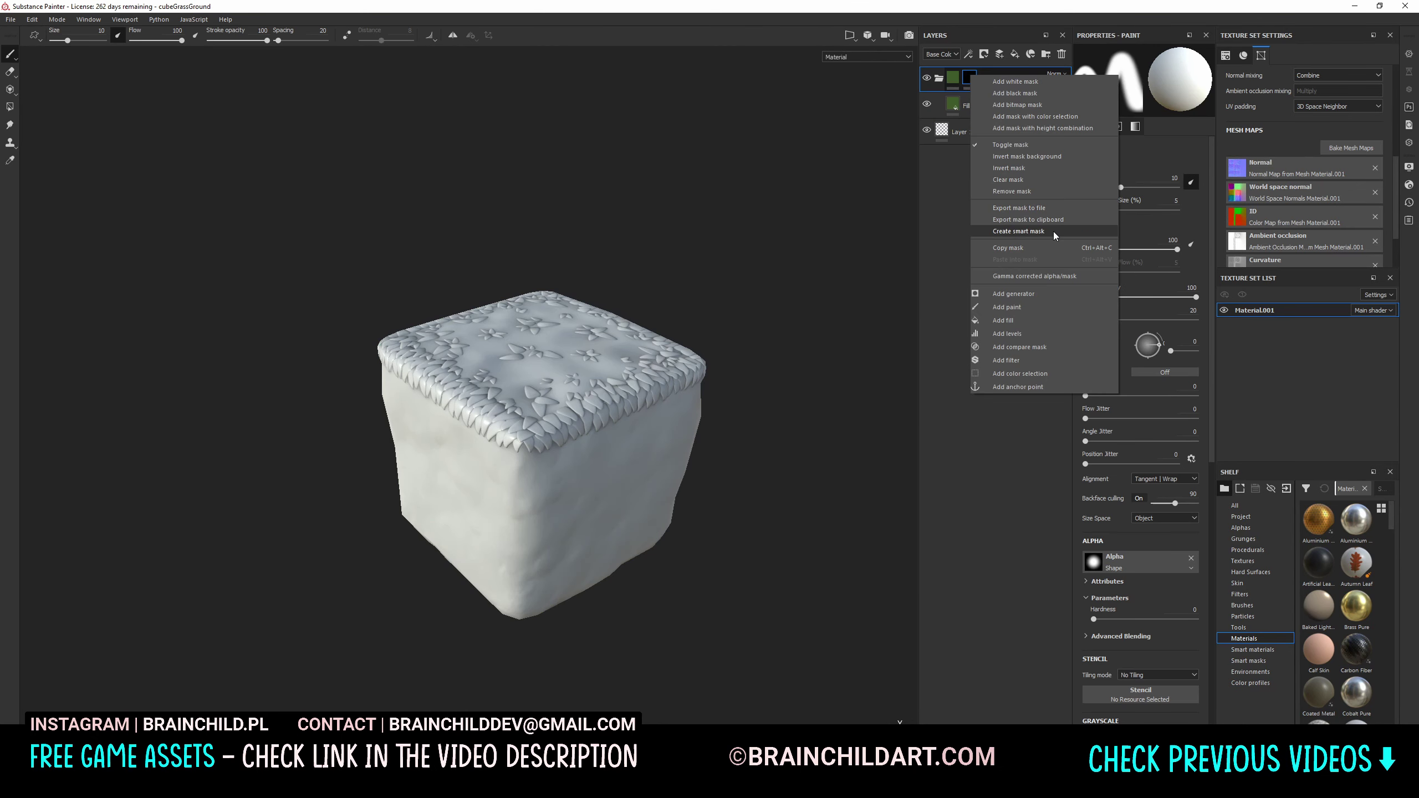
left_click(1043, 118)
left_click(1186, 165)
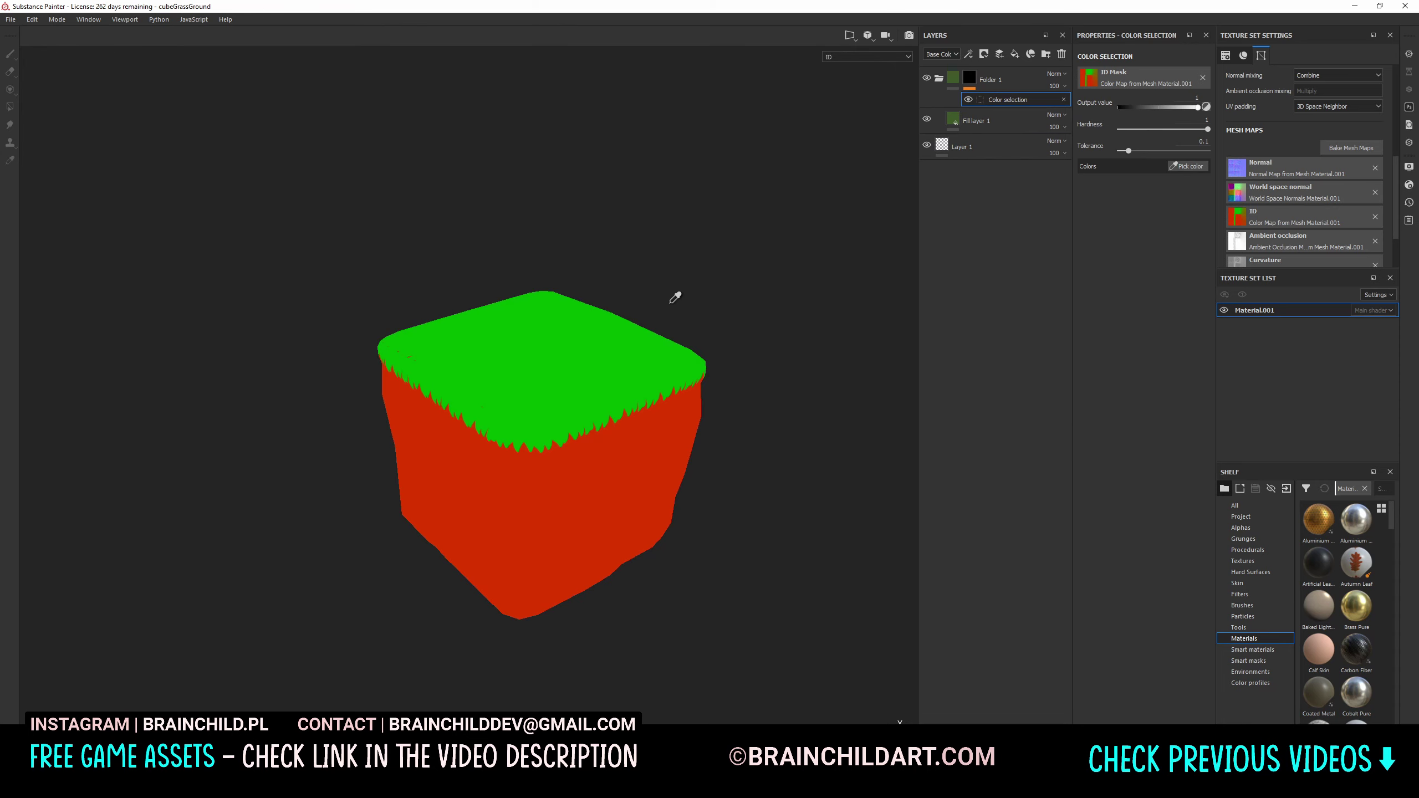
left_click(671, 296)
scroll(662, 339, "up", 2)
mouse_move(1208, 128)
left_mouse_down()
mouse_move(1119, 128)
mouse_move(1189, 151)
left_mouse_up()
Set the grass roughness to about 0.56 and the side fill colour to brown
mouse_move(693, 249)
left_mouse_down("alt")
mouse_move(397, 291)
mouse_move(656, 330)
left_mouse_up("alt")
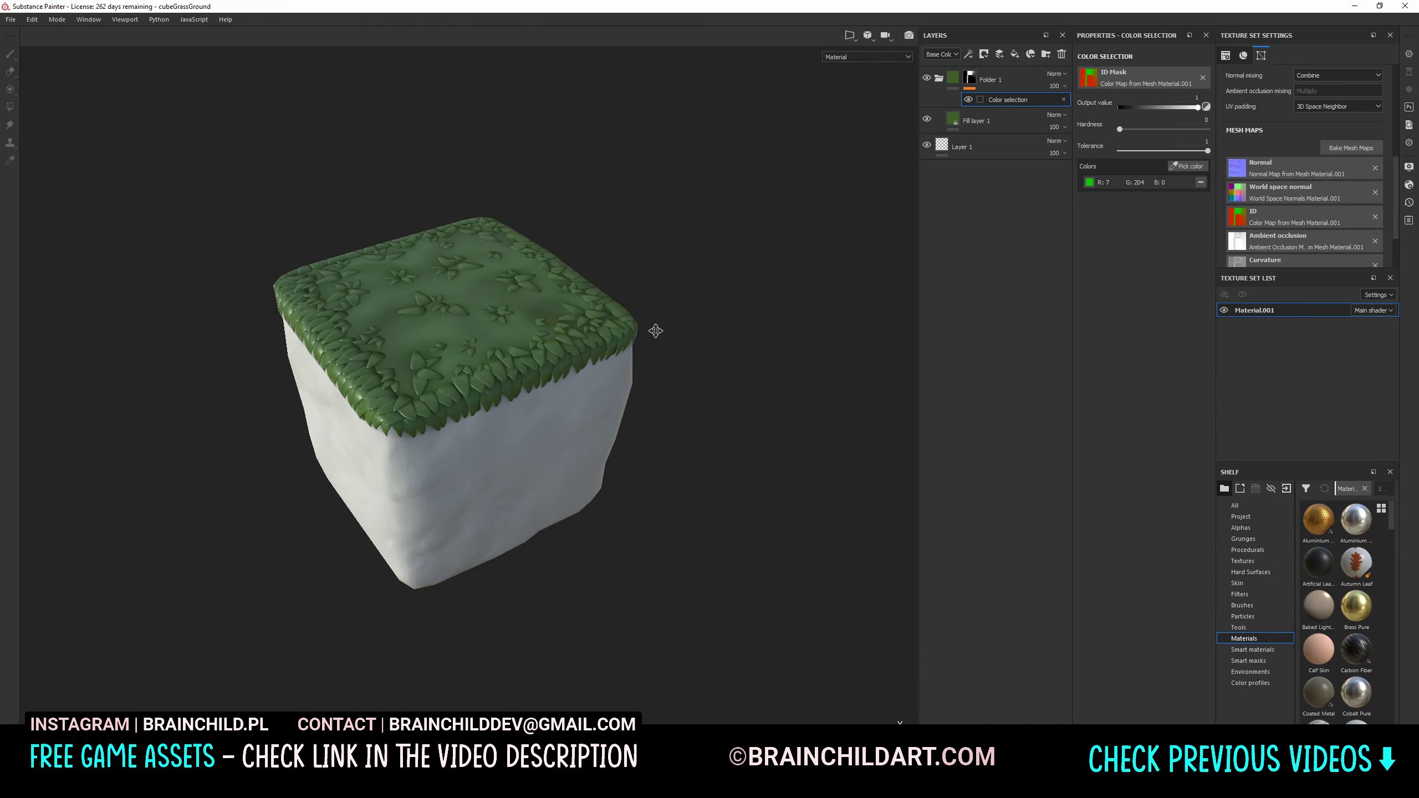
left_click(983, 120)
mouse_move(1151, 423)
left_mouse_down()
mouse_move(1170, 423)
mouse_move(1146, 423)
left_mouse_up()
mouse_move(856, 374)
left_mouse_down("alt")
mouse_move(744, 387)
mouse_move(795, 393)
mouse_move(708, 431)
mouse_move(711, 381)
mouse_move(786, 381)
mouse_move(789, 359)
mouse_move(789, 390)
mouse_move(756, 428)
mouse_move(722, 387)
left_mouse_up("alt")
left_click_drag(1146, 423, 1143, 423)
left_click_drag(754, 418, 947, 188, "alt")
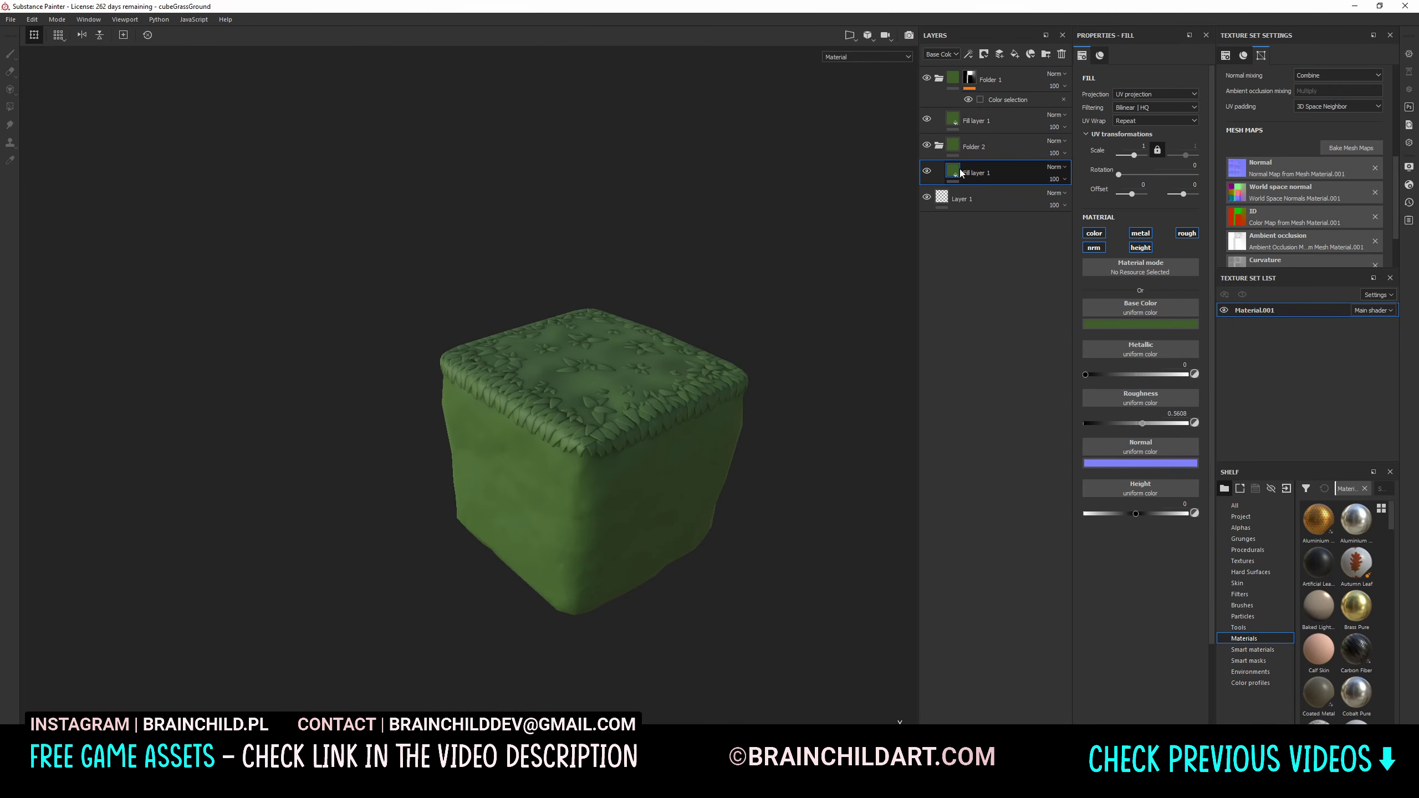
left_click_drag(1233, 437, 1231, 413)
left_click_drag(824, 393, 951, 195, "alt")
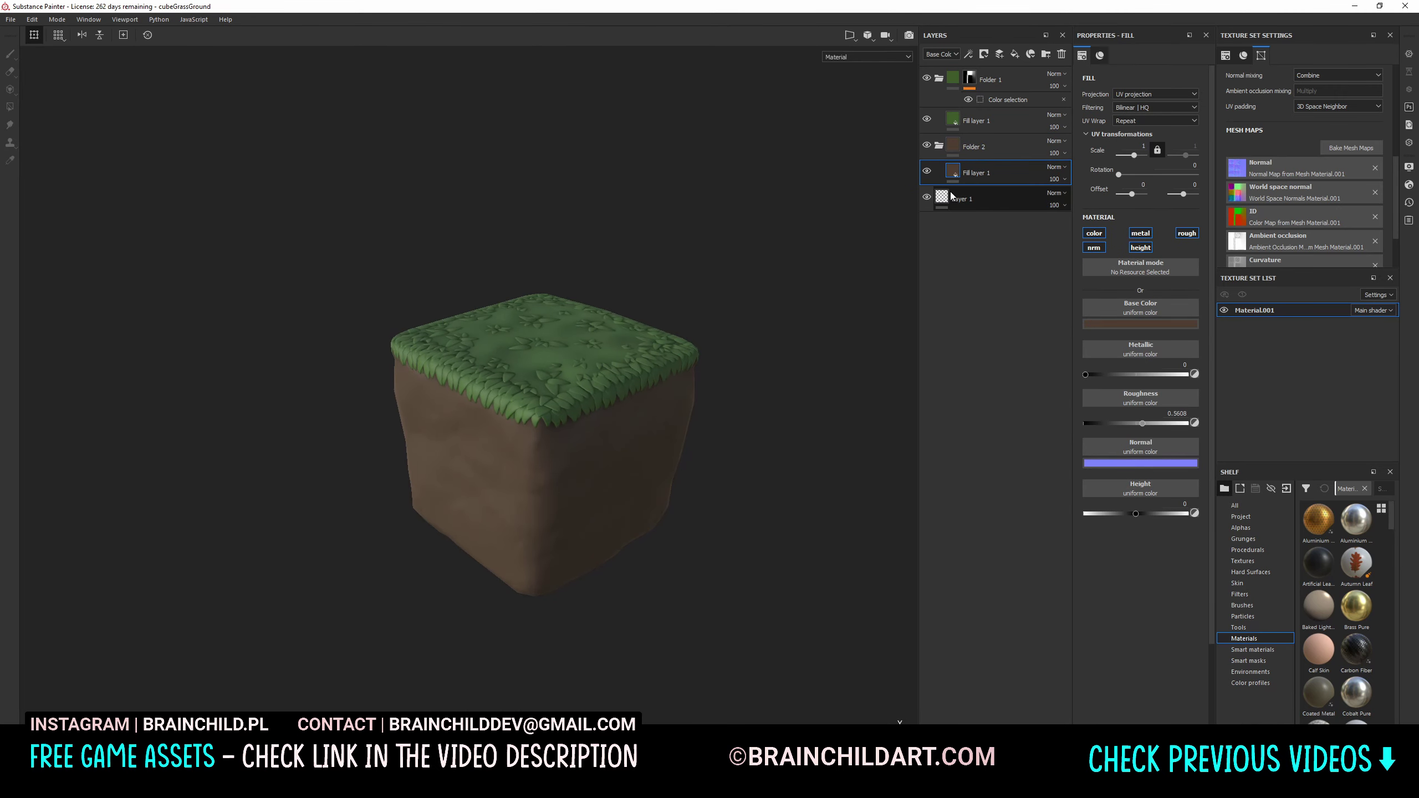
Add Fill layer 2 inside Folder 1 and group it into a new folder
left_click(997, 81)
left_click(1014, 54)
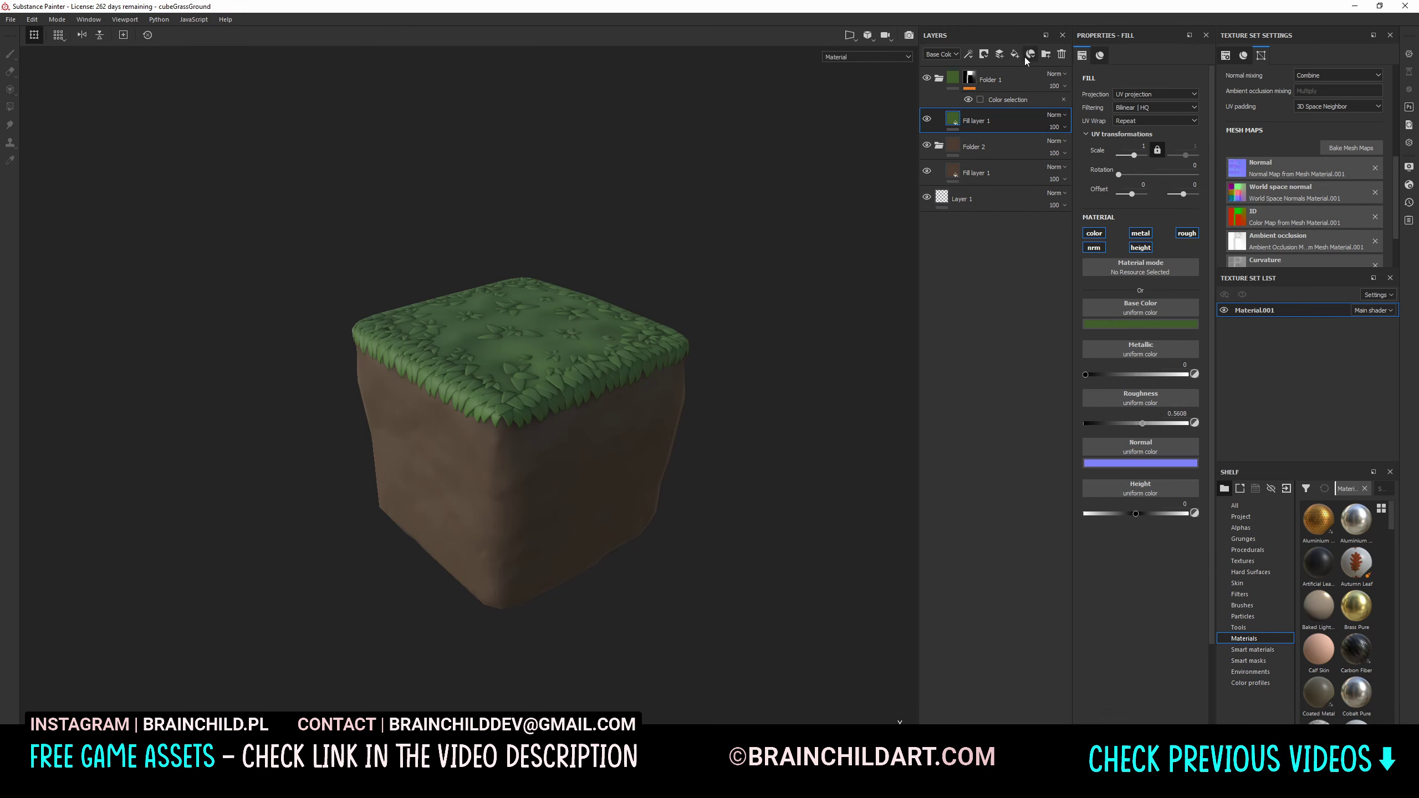
right_click(950, 115)
left_click(1067, 199)
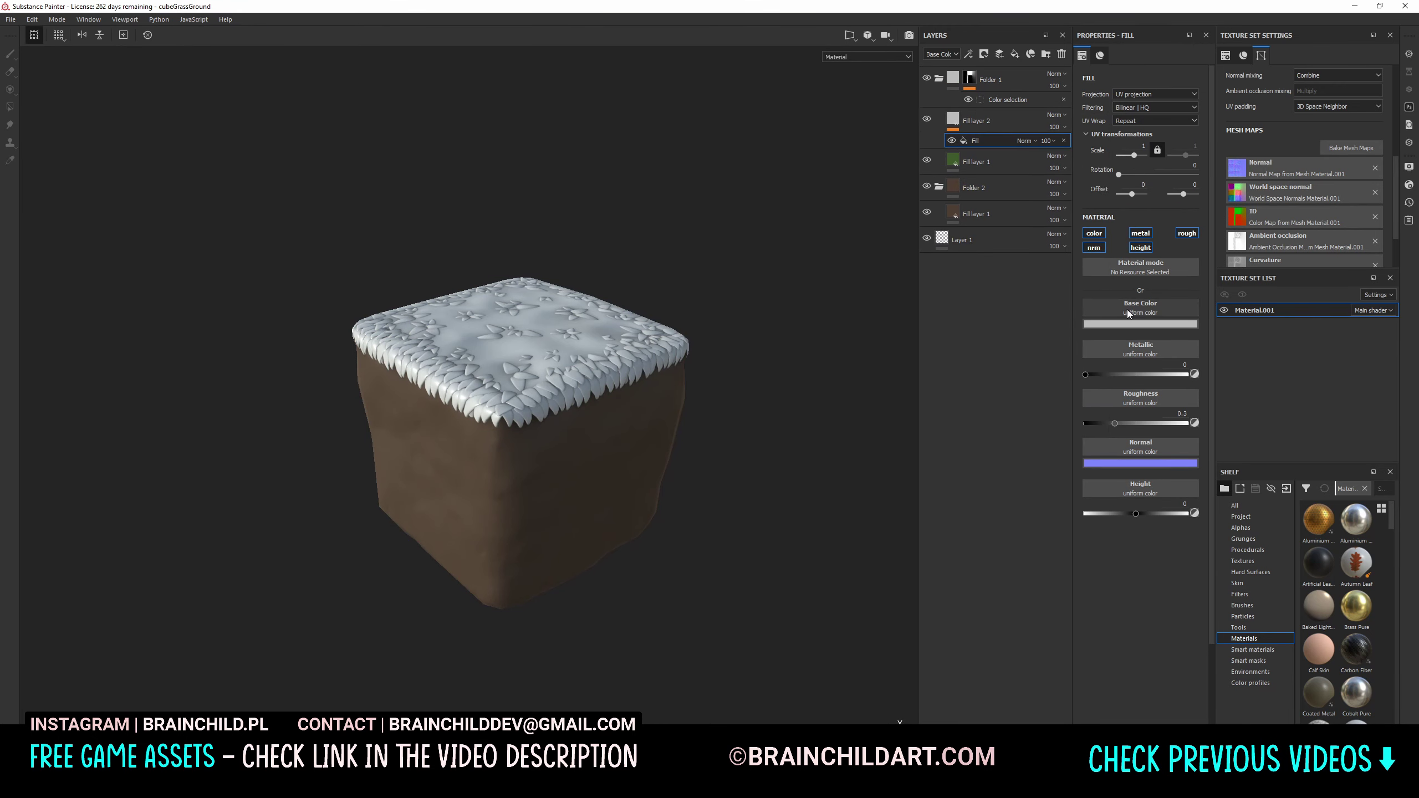
left_click(996, 129)
key("ctrl+g")
Give Folder 3 a black mask filled with Grunge Concrete Old in tri-planar projection
right_click(963, 122)
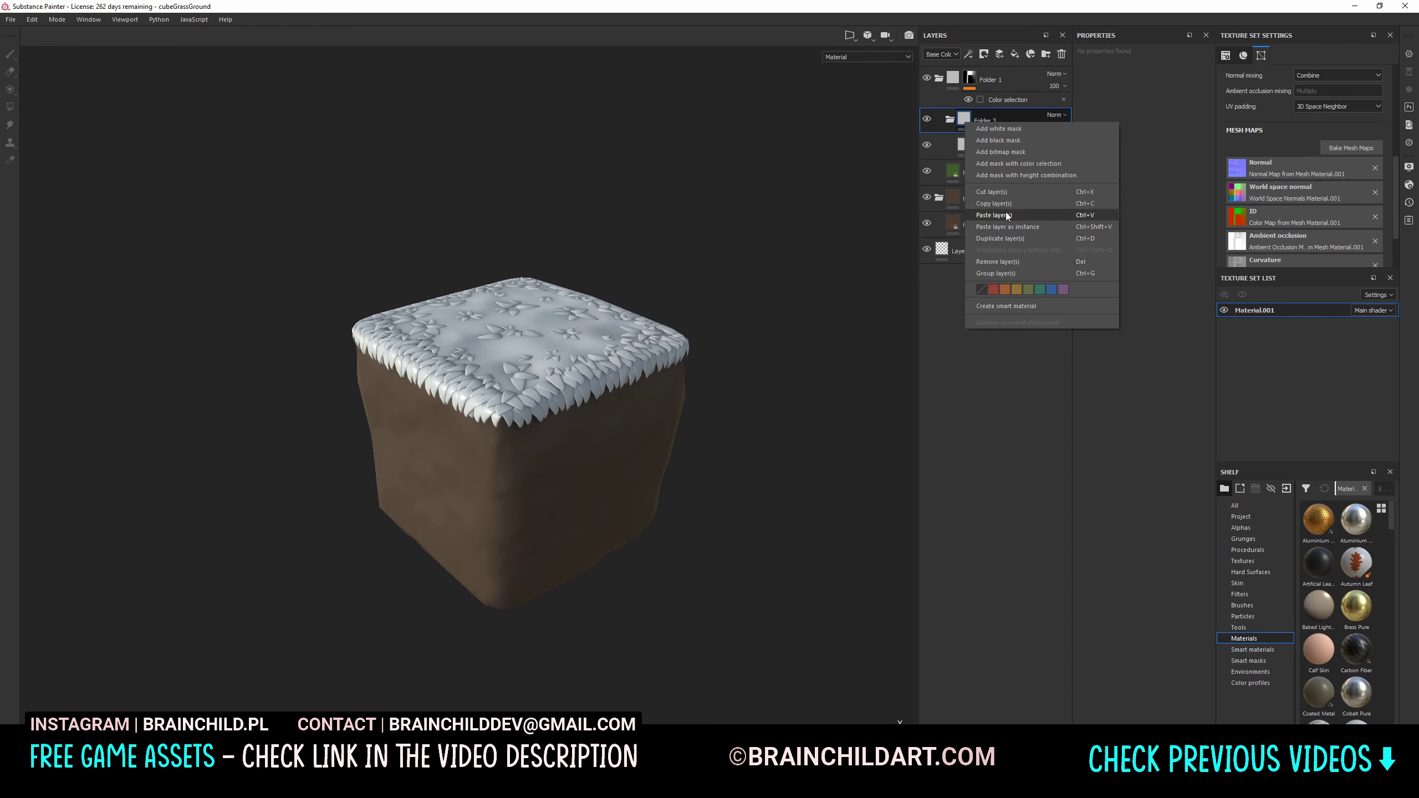
left_click(1007, 140)
type("grung")
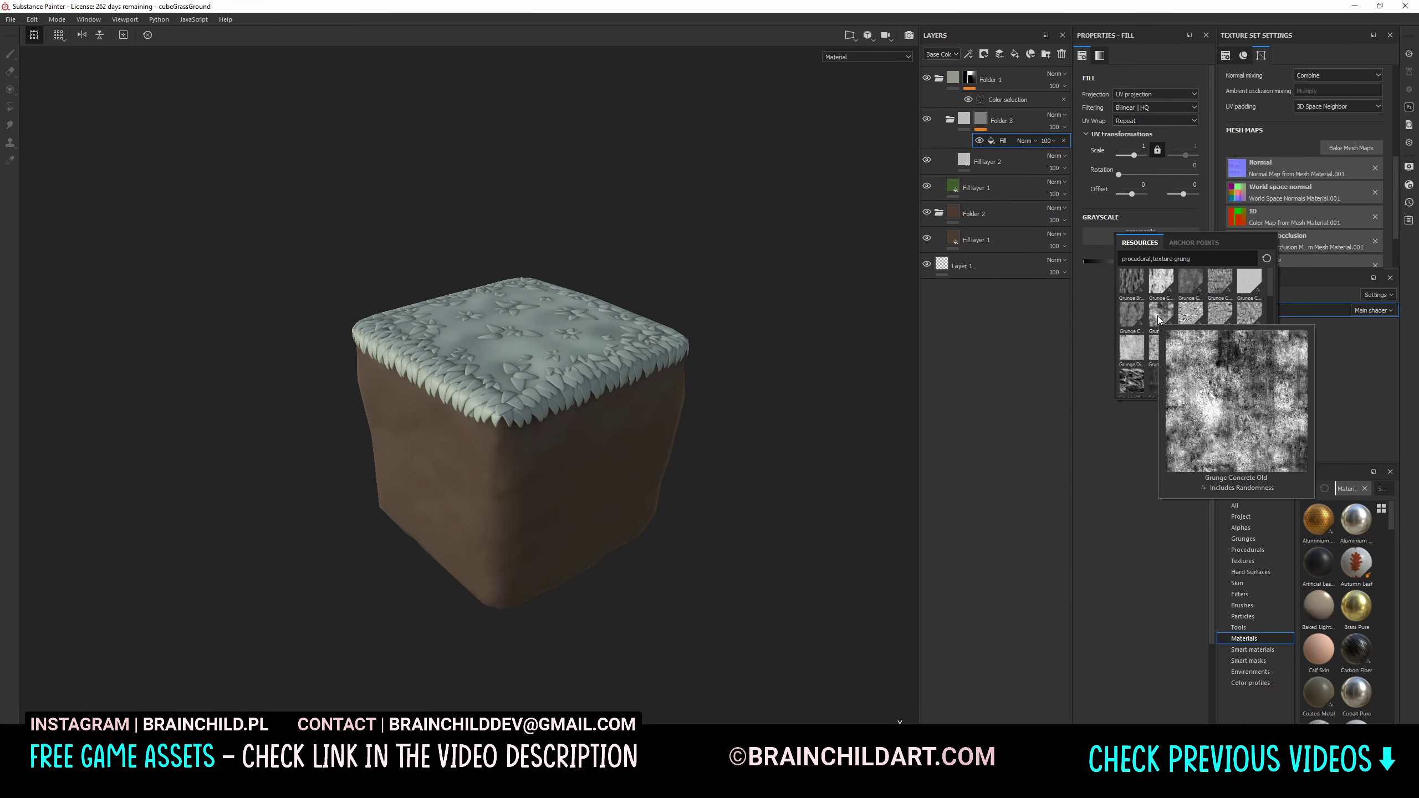
left_click(1162, 320)
left_click(1155, 94)
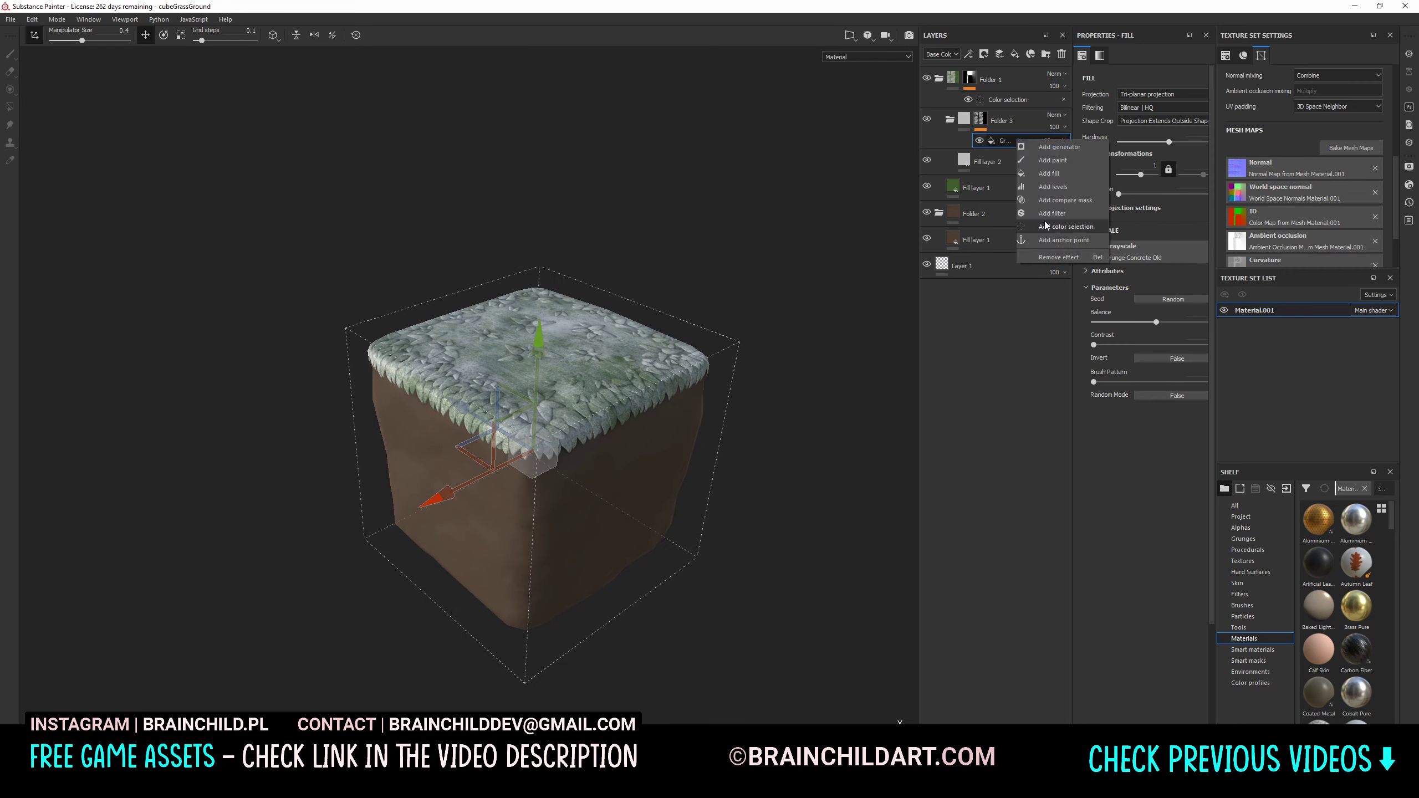
Add contrast-boosting Levels, a Warp filter and a Blur Slope filter at intensity 0 to the mask
left_click(1053, 187)
left_click_drag(1205, 81, 1138, 81)
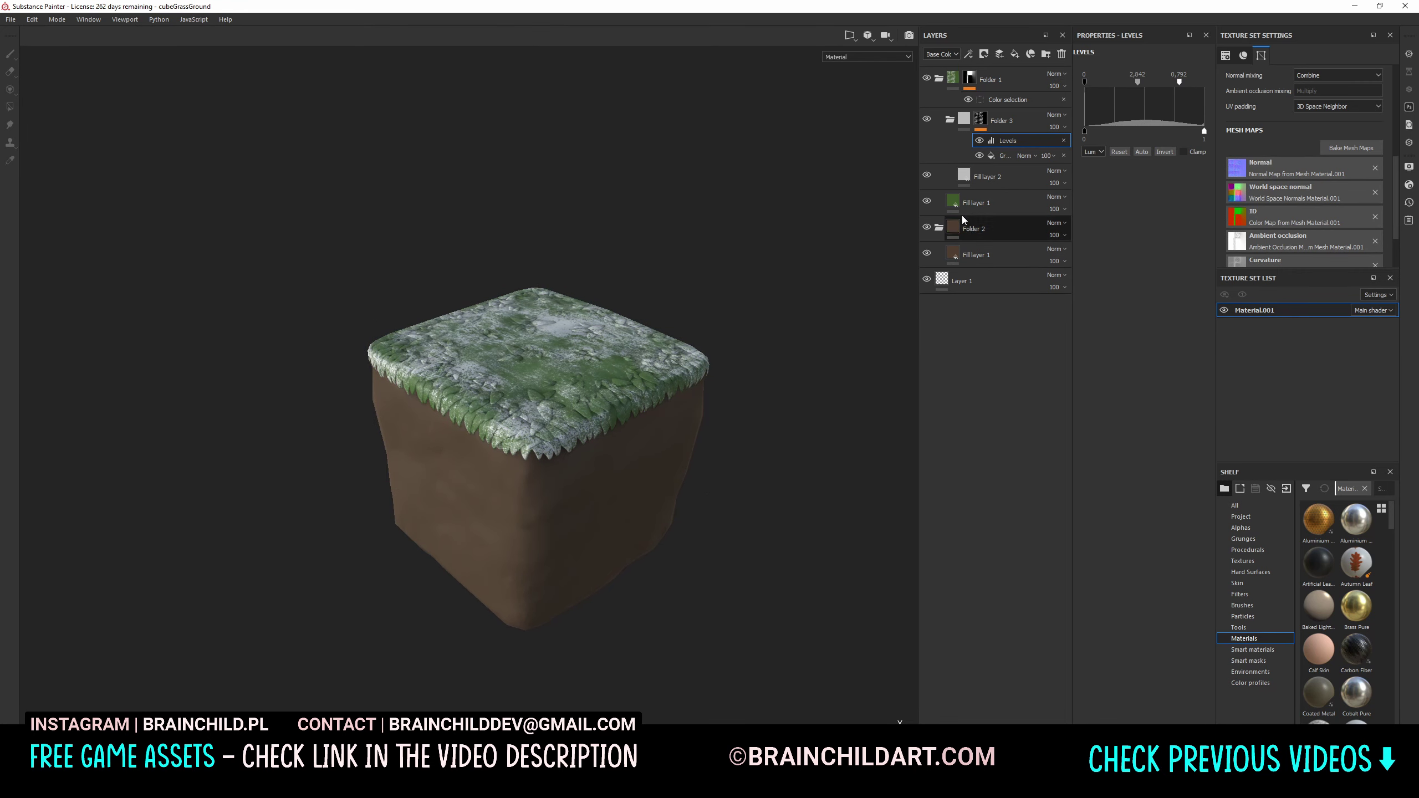
left_click(1047, 217)
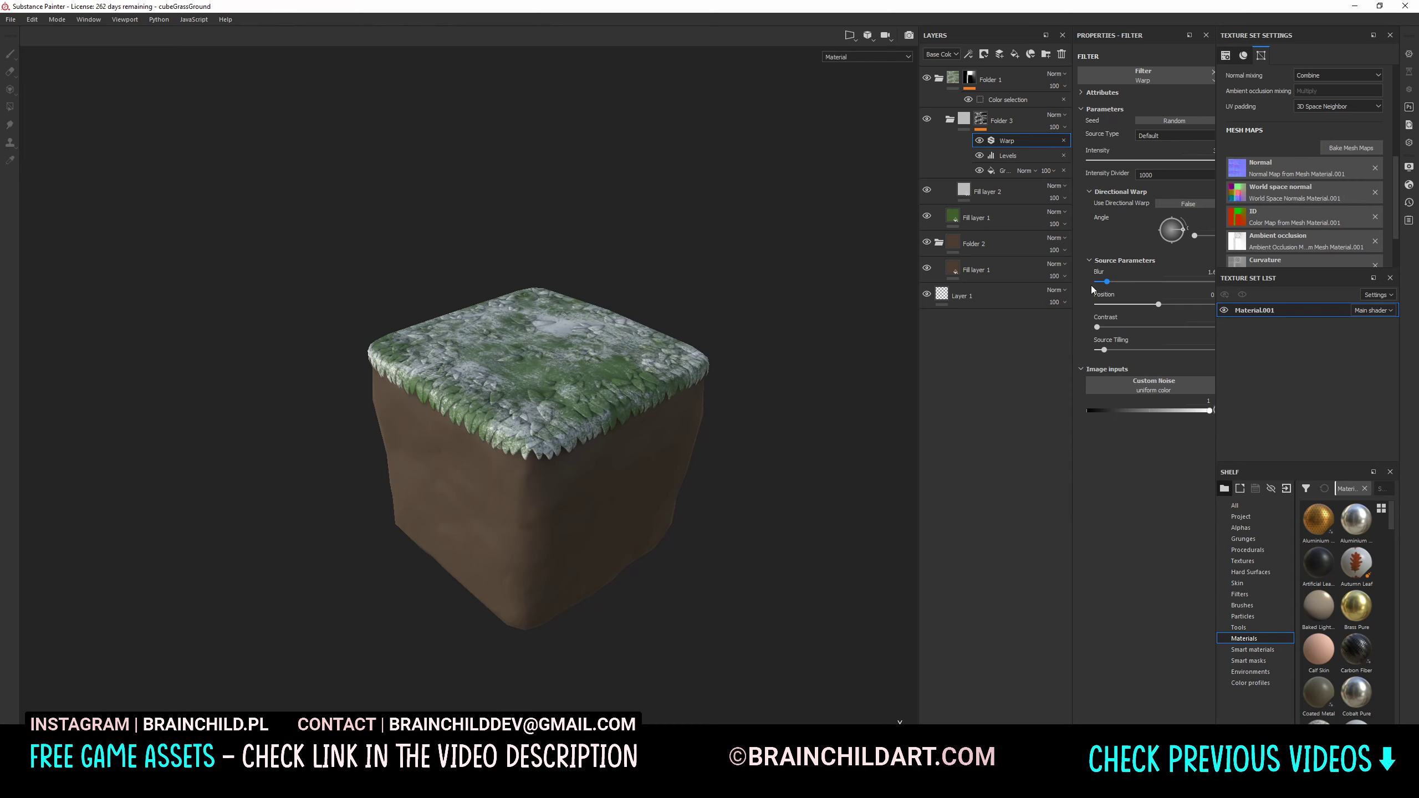
right_click(1004, 140)
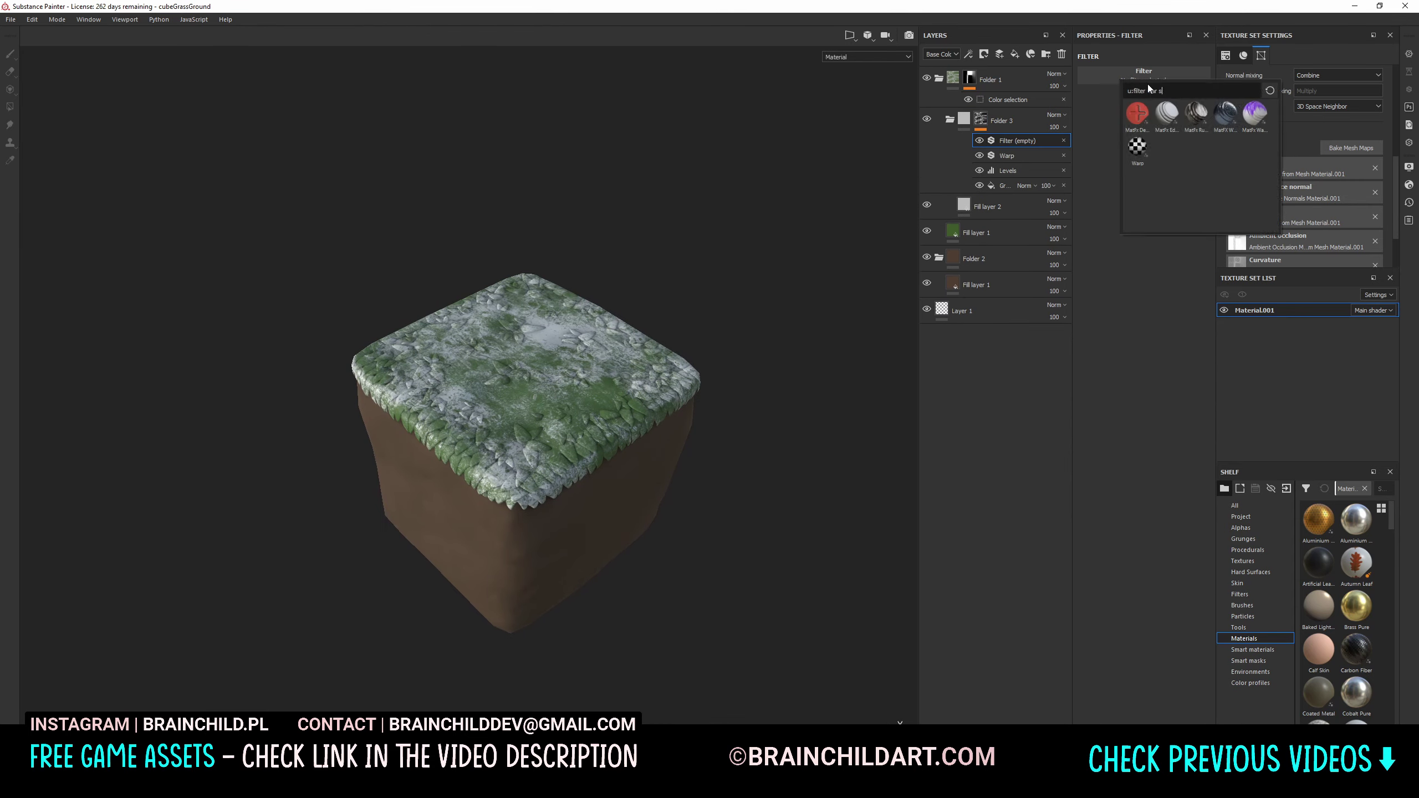
key("BackSpace")
key("BackSpace")
key("BackSpace")
left_click(1196, 209)
left_click_drag(1092, 177, 1090, 179)
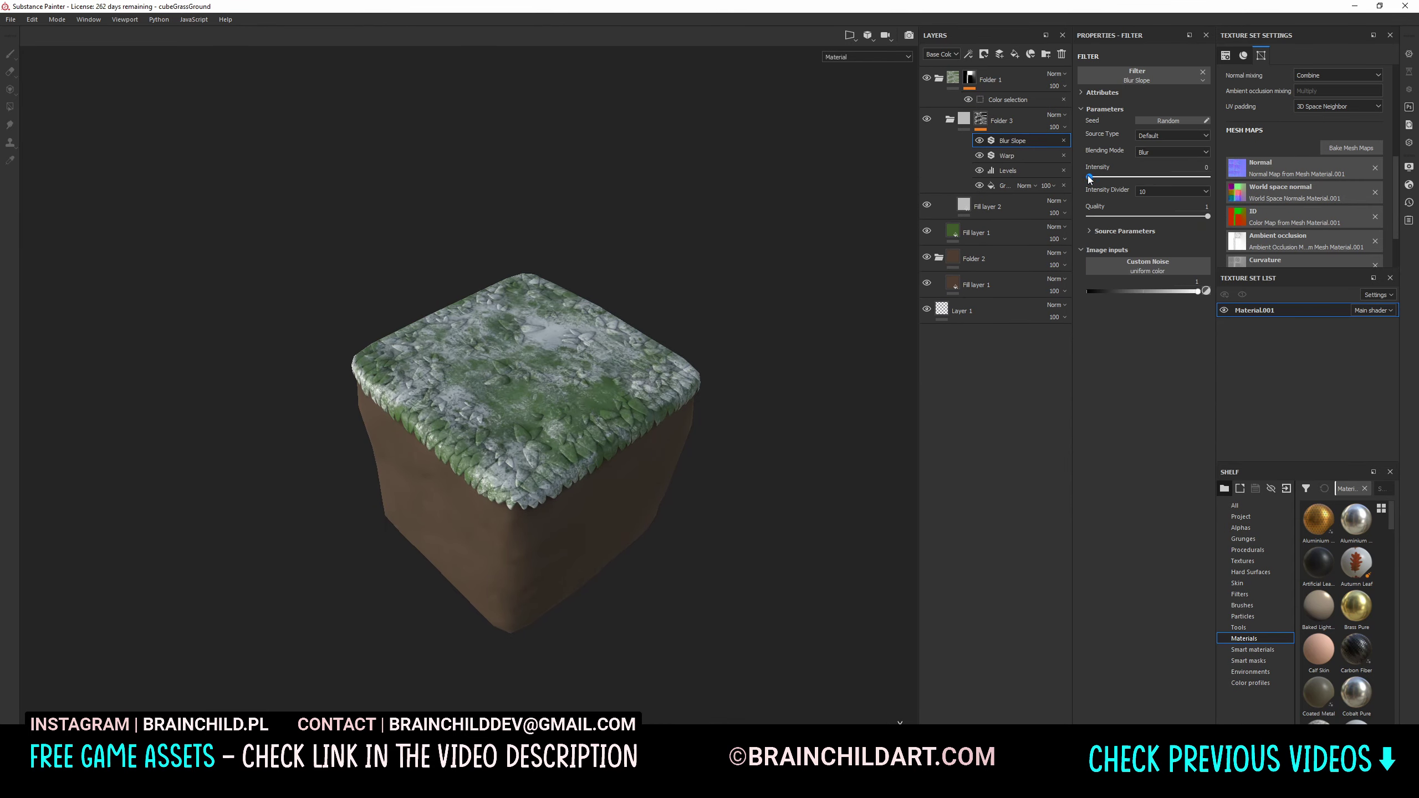
left_click(1001, 206)
Tint Fill layer 2 yellow-green and lower its opacity to 44
left_click(1141, 323)
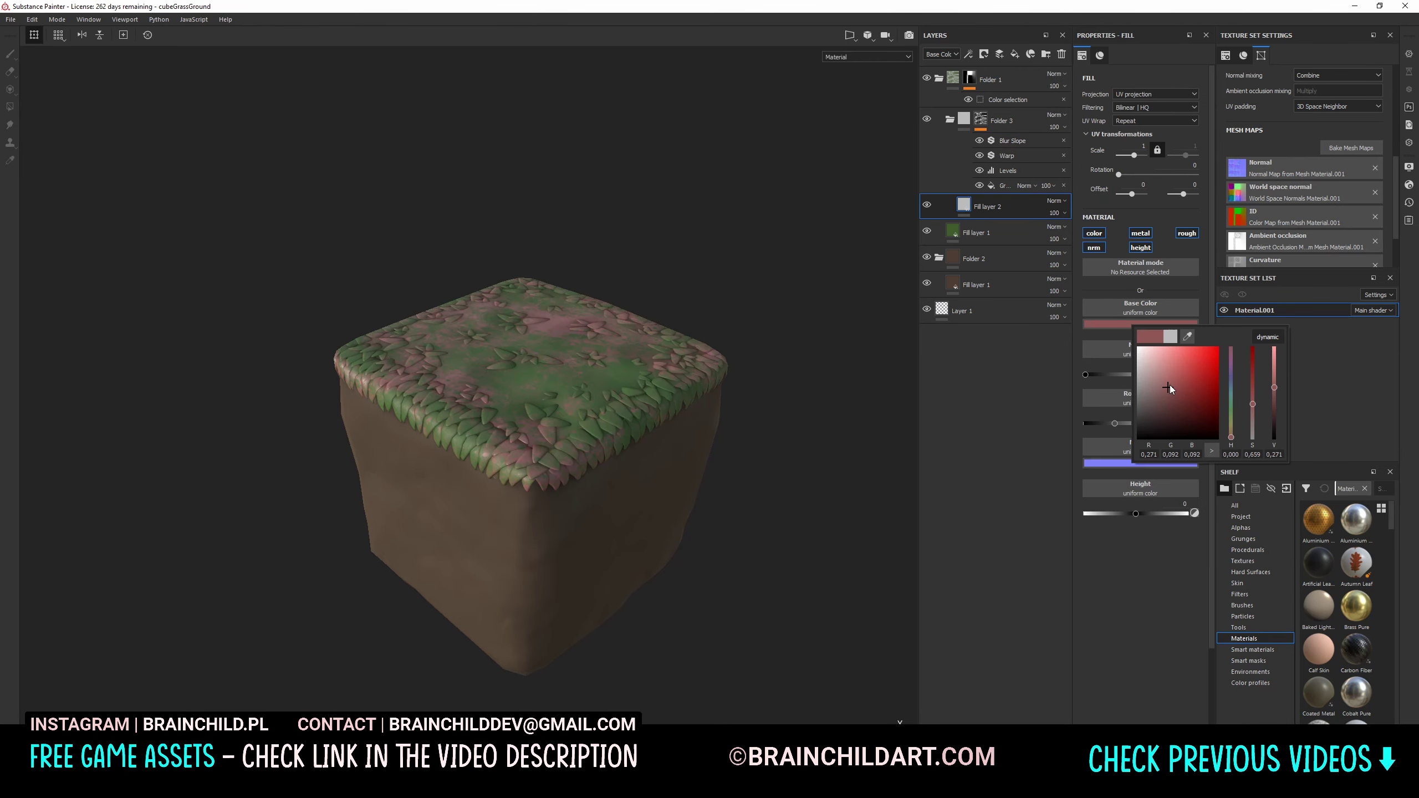
left_click_drag(1230, 442, 1231, 419)
left_click(1166, 382)
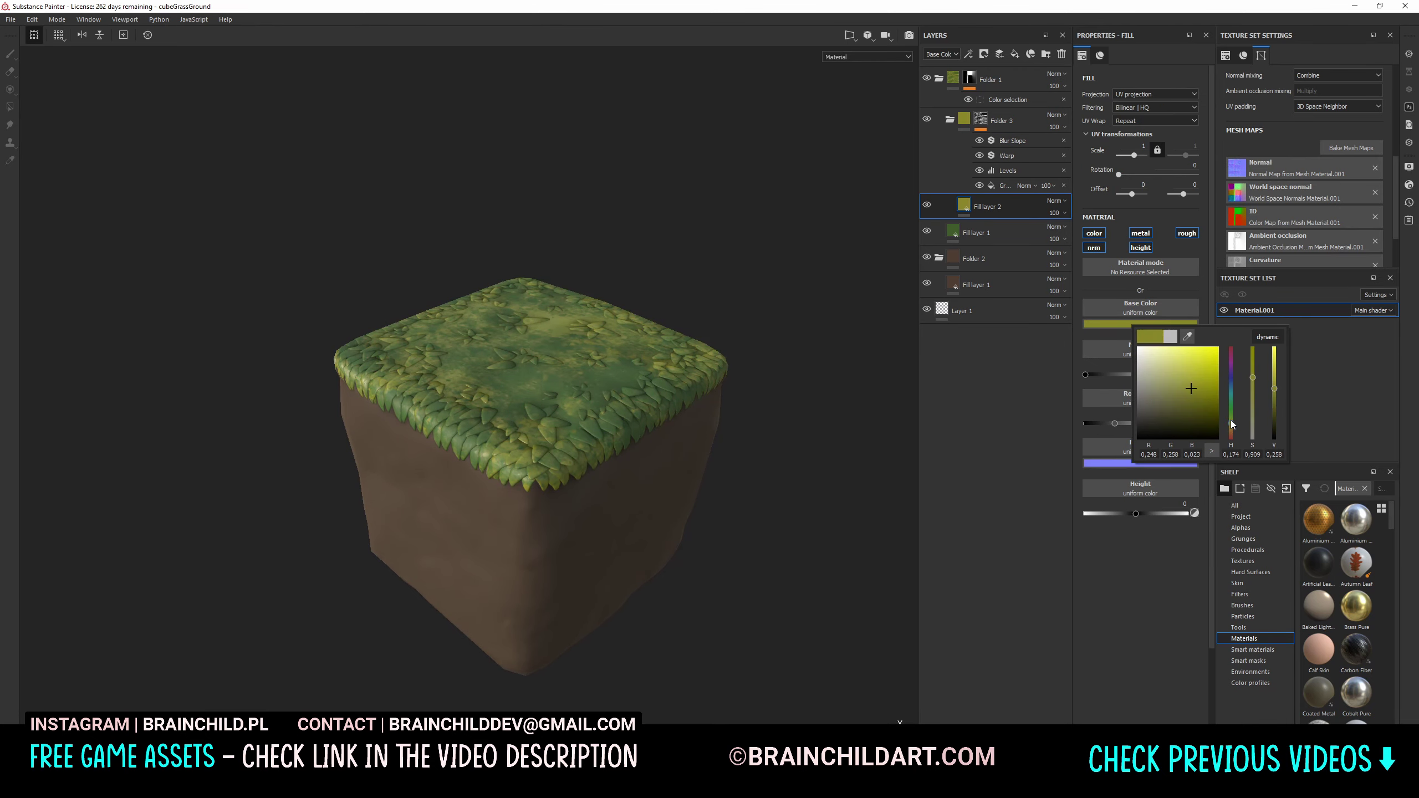
left_click_drag(1057, 212, 1040, 213)
left_click_drag(642, 324, 733, 324, "alt")
left_click_drag(1055, 213, 1041, 213)
Flatten the grass patches by setting Fill layer 2's height to 0.037
scroll(730, 335, "up", 1)
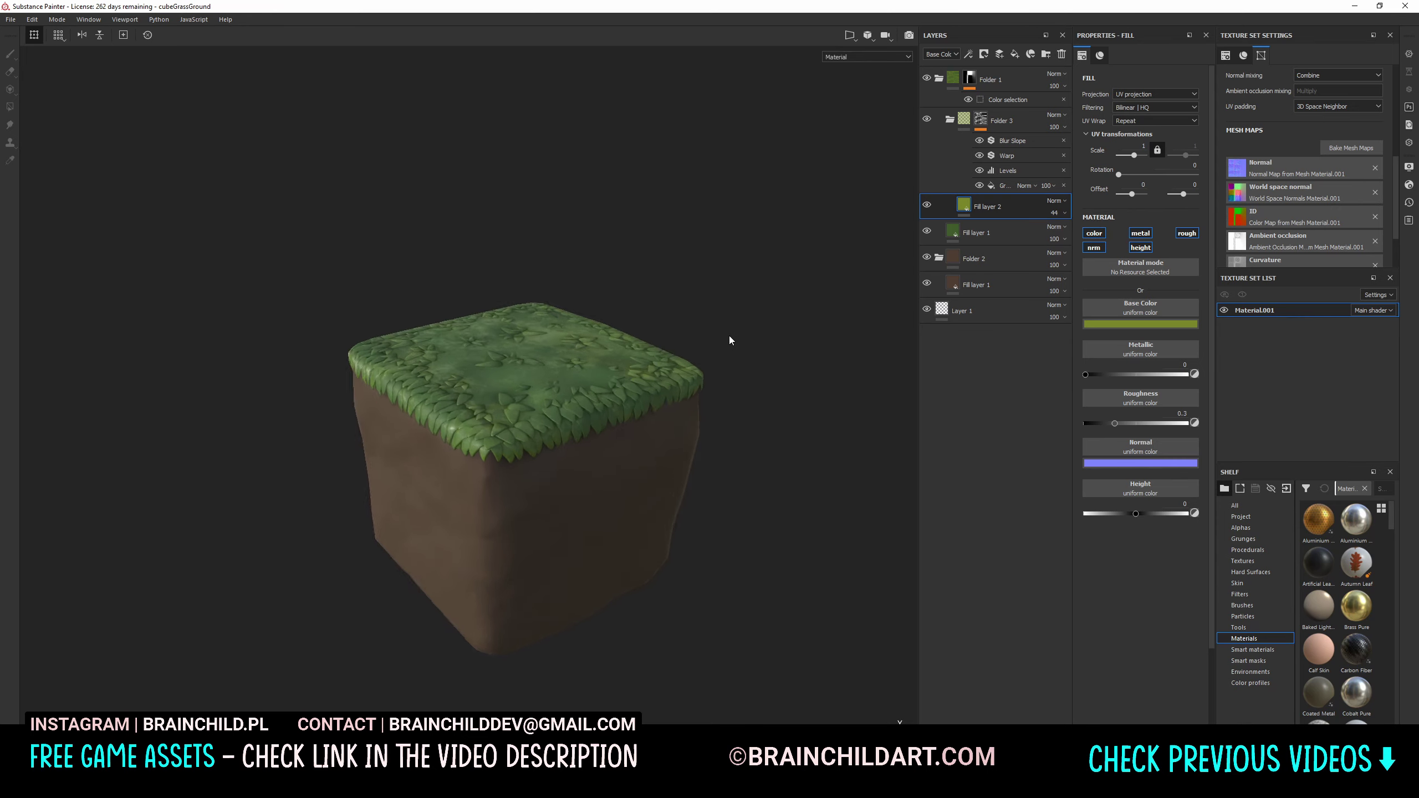
scroll(720, 385, "up", 2)
scroll(745, 379, "down", 2)
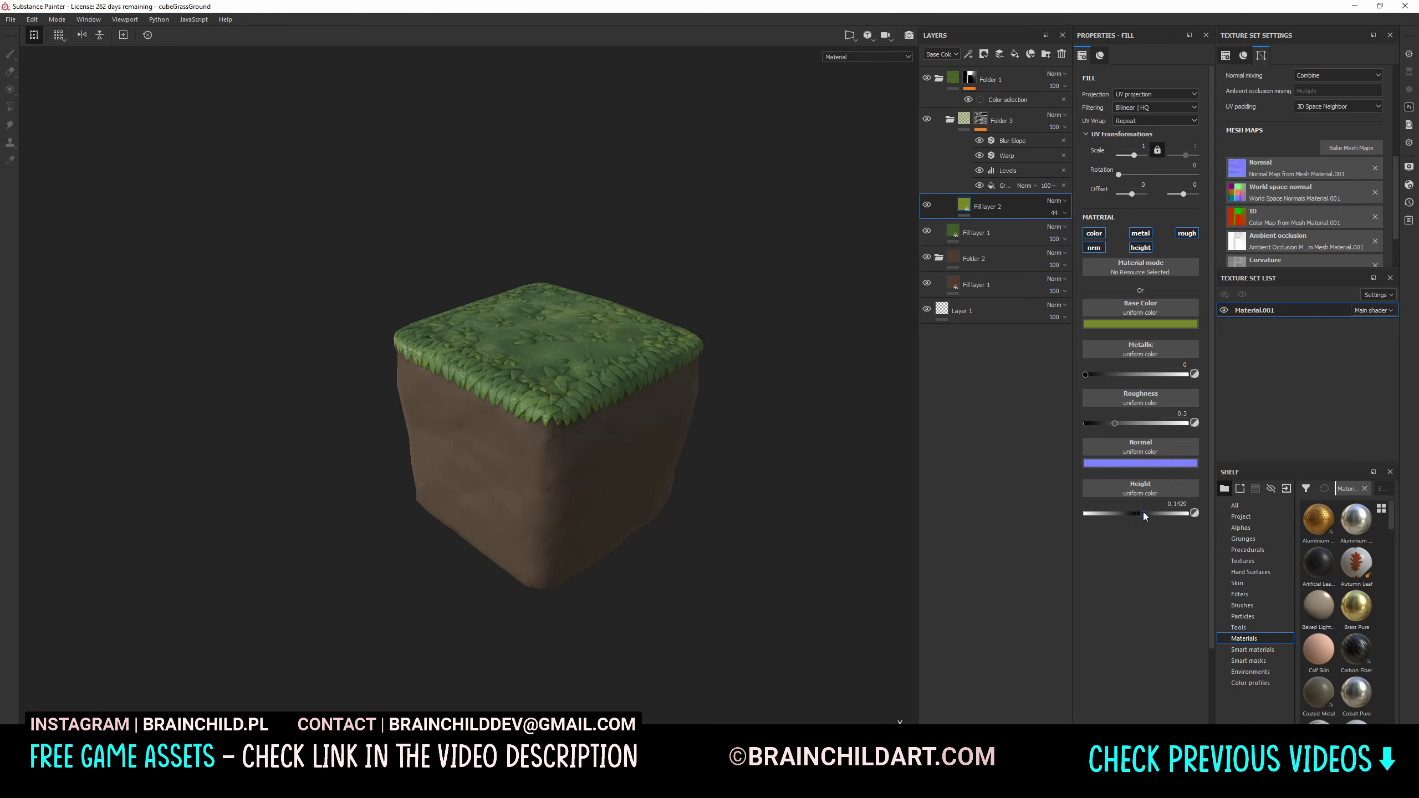
left_click_drag(1143, 513, 1138, 513)
mouse_move(734, 481)
left_mouse_down("alt")
mouse_move(743, 430)
mouse_move(701, 285)
mouse_move(862, 318)
left_mouse_up("alt")
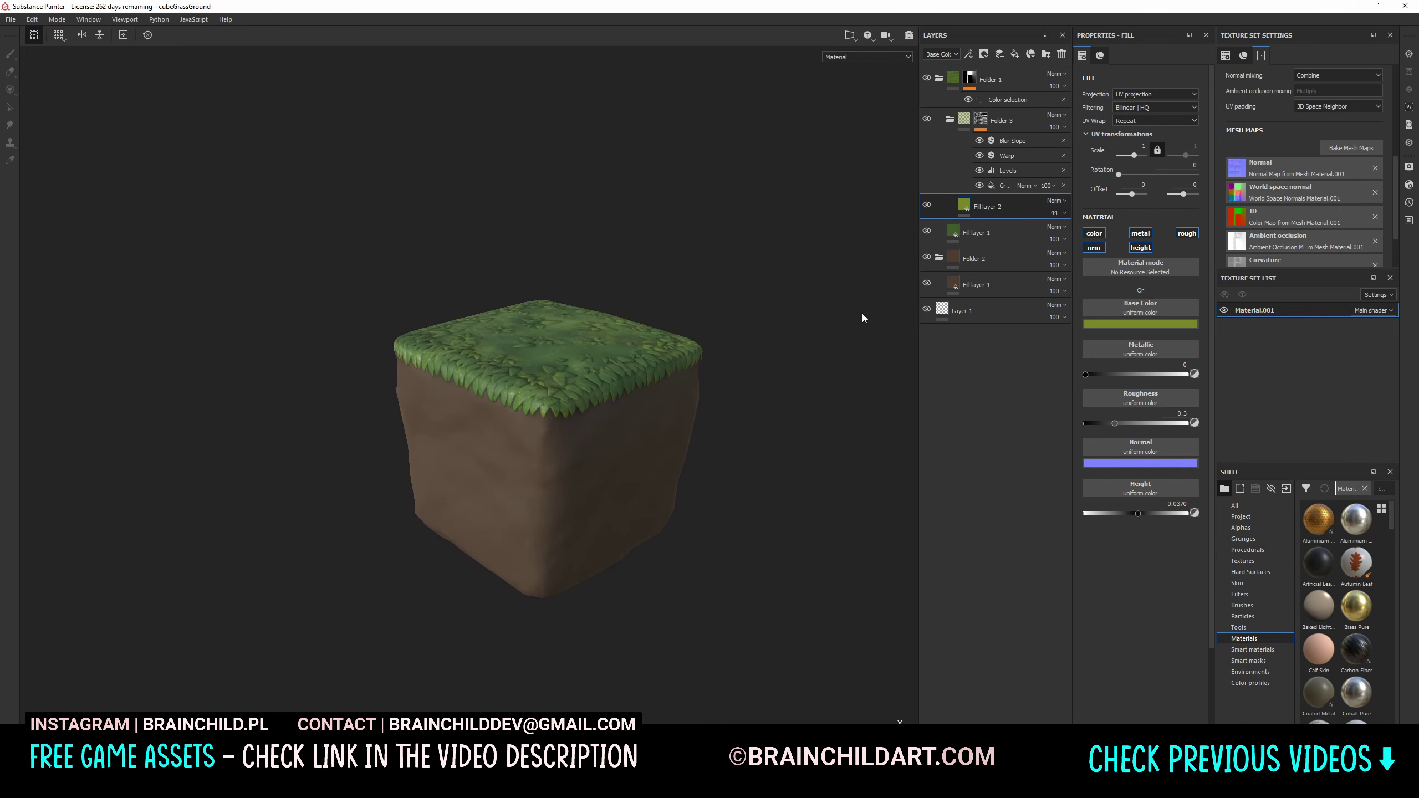
Duplicate Folder 3 into Folder 2 and open the copy's base colour for recolouring
left_click(954, 284)
key("ctrl+d")
left_click_drag(1012, 128, 994, 370)
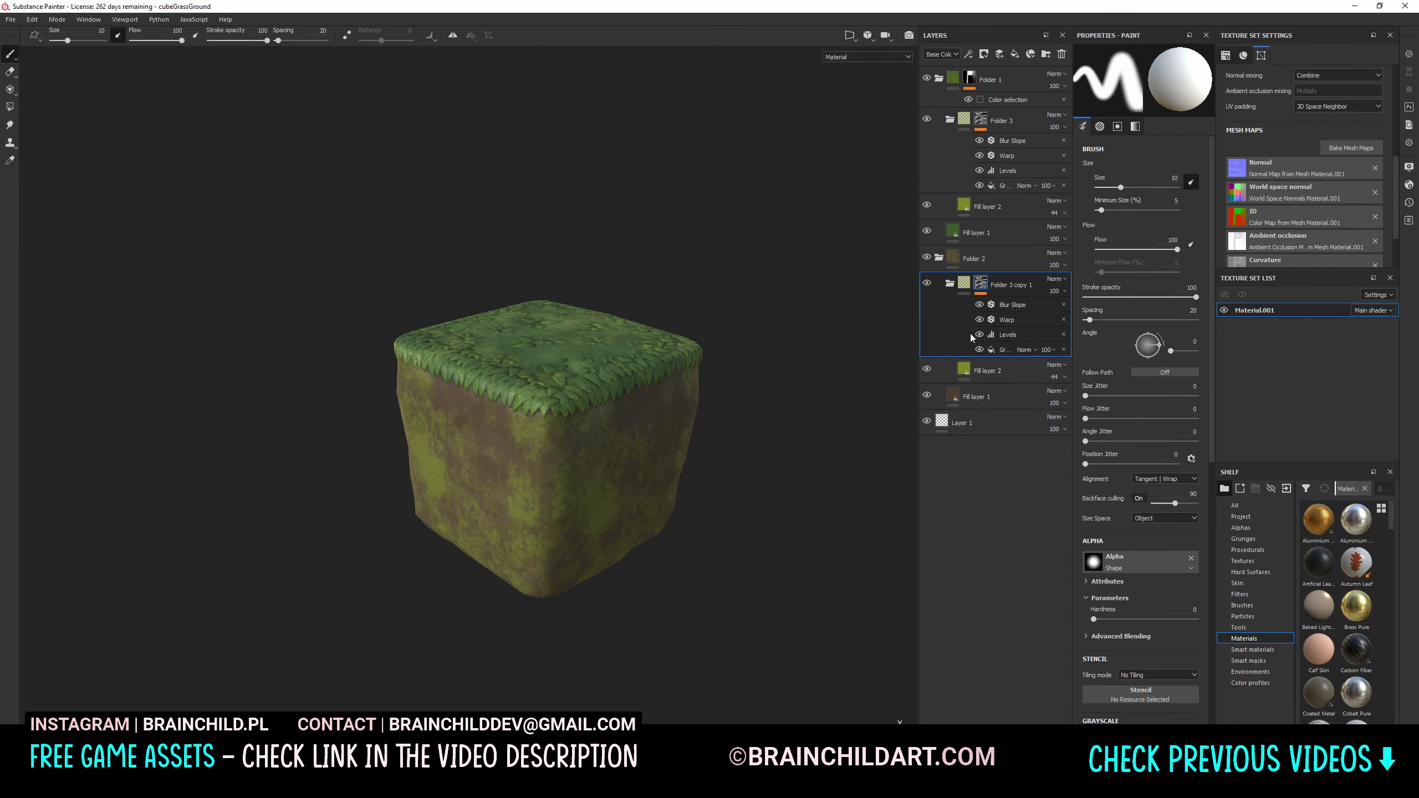
left_click(987, 370)
left_click(1105, 324)
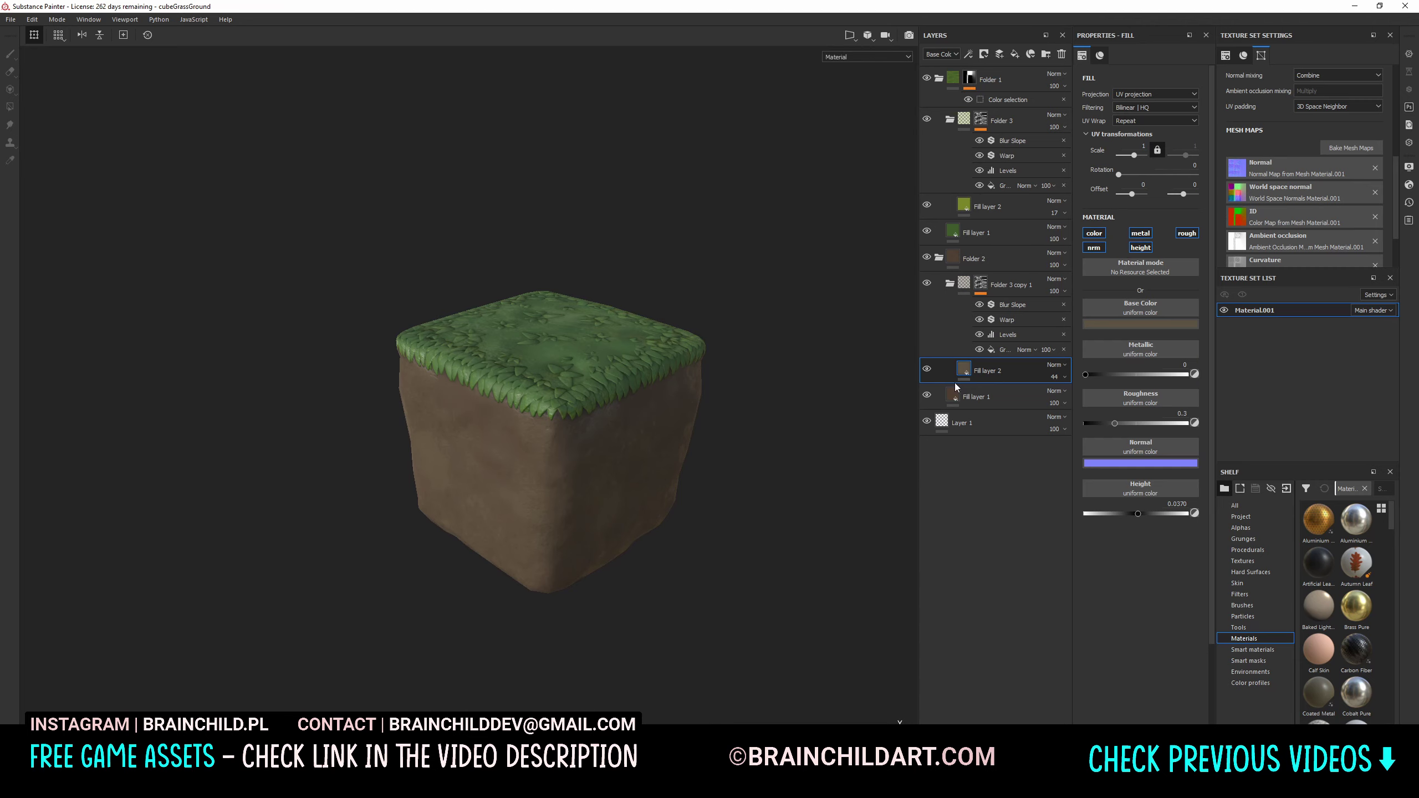
left_click_drag(710, 421, 722, 358, "alt")
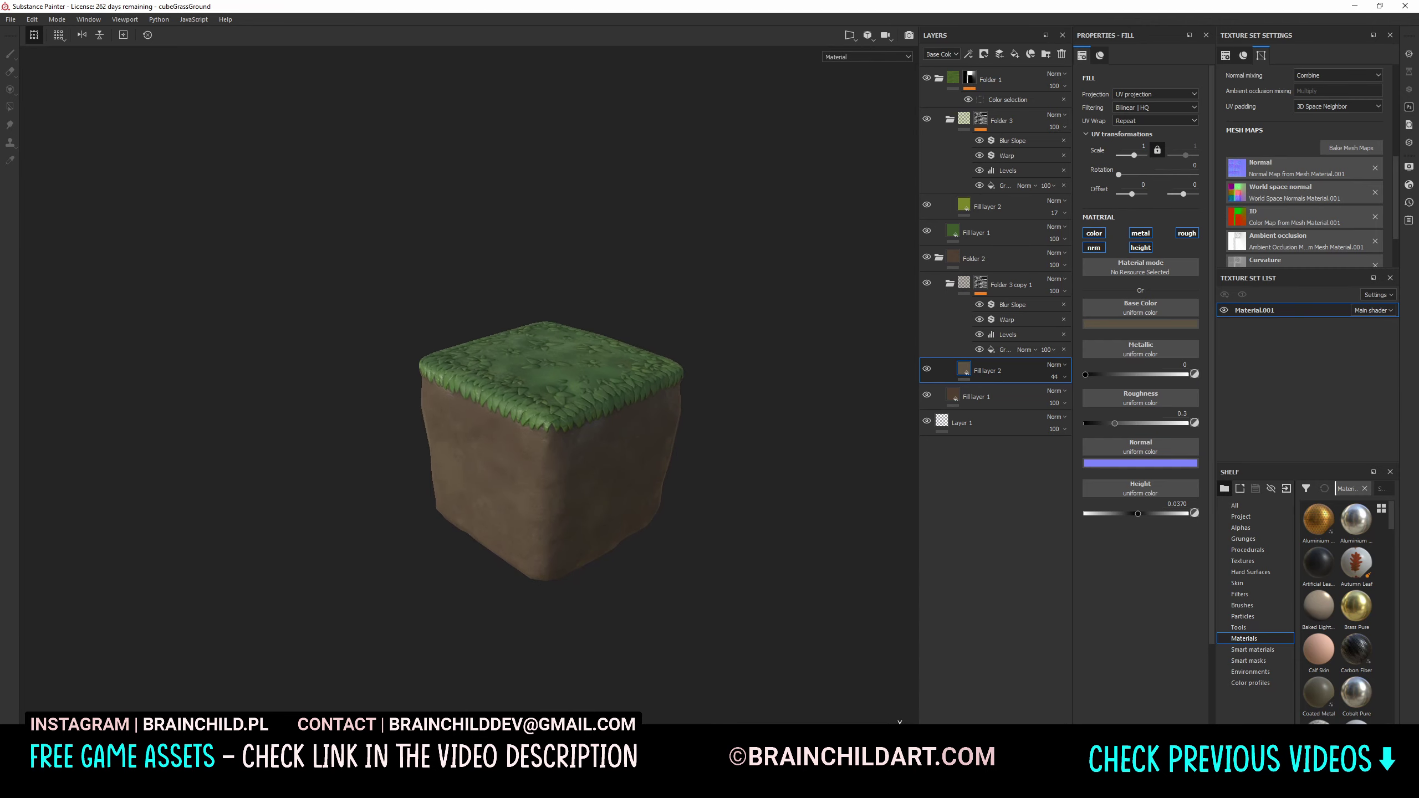
left_click(1410, 167)
Raise the viewport colour-correction brightness to 1.3
scroll(1273, 357, "down", 5)
left_click(1200, 271)
left_click_drag(1296, 354, 1320, 355)
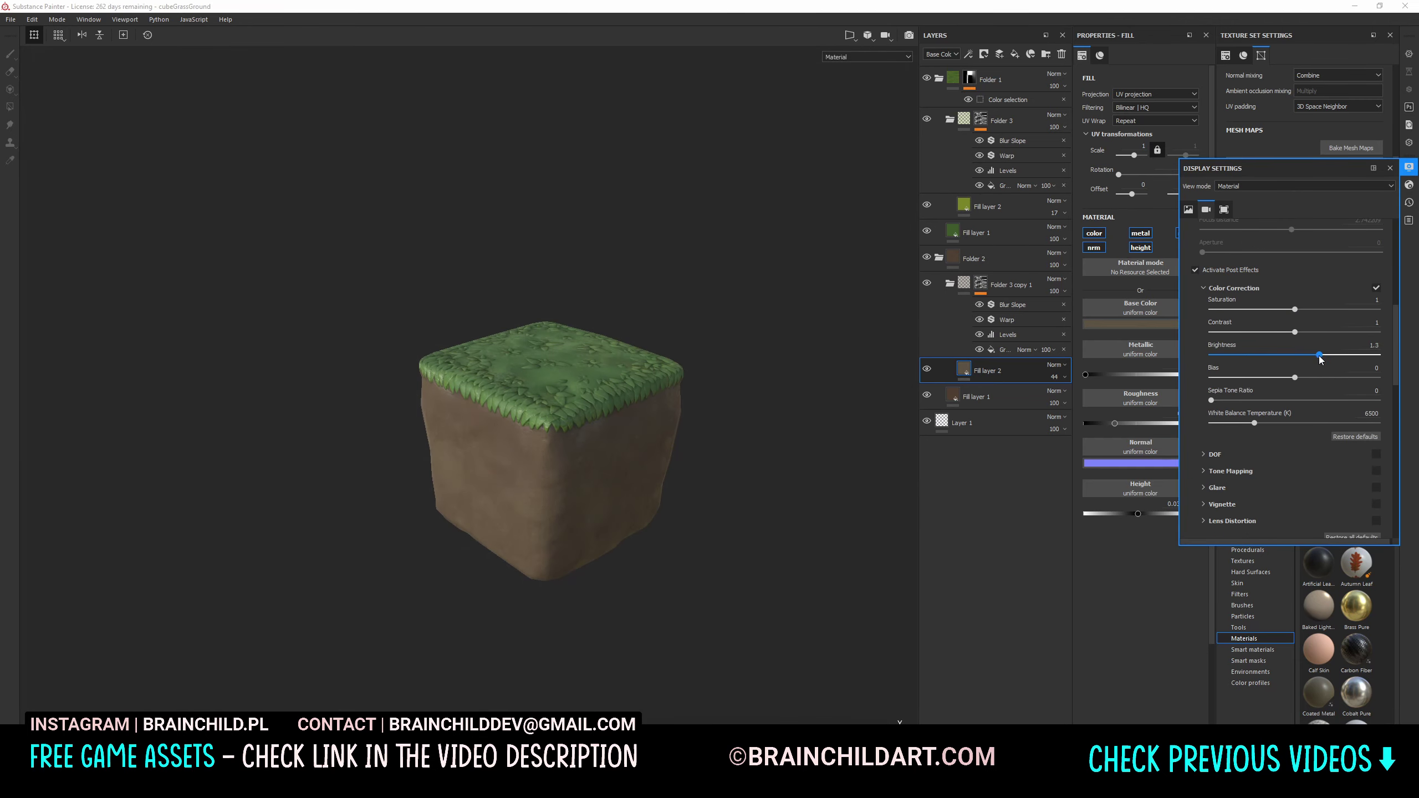
scroll(1285, 380, "down", 5)
scroll(1240, 370, "down", 5)
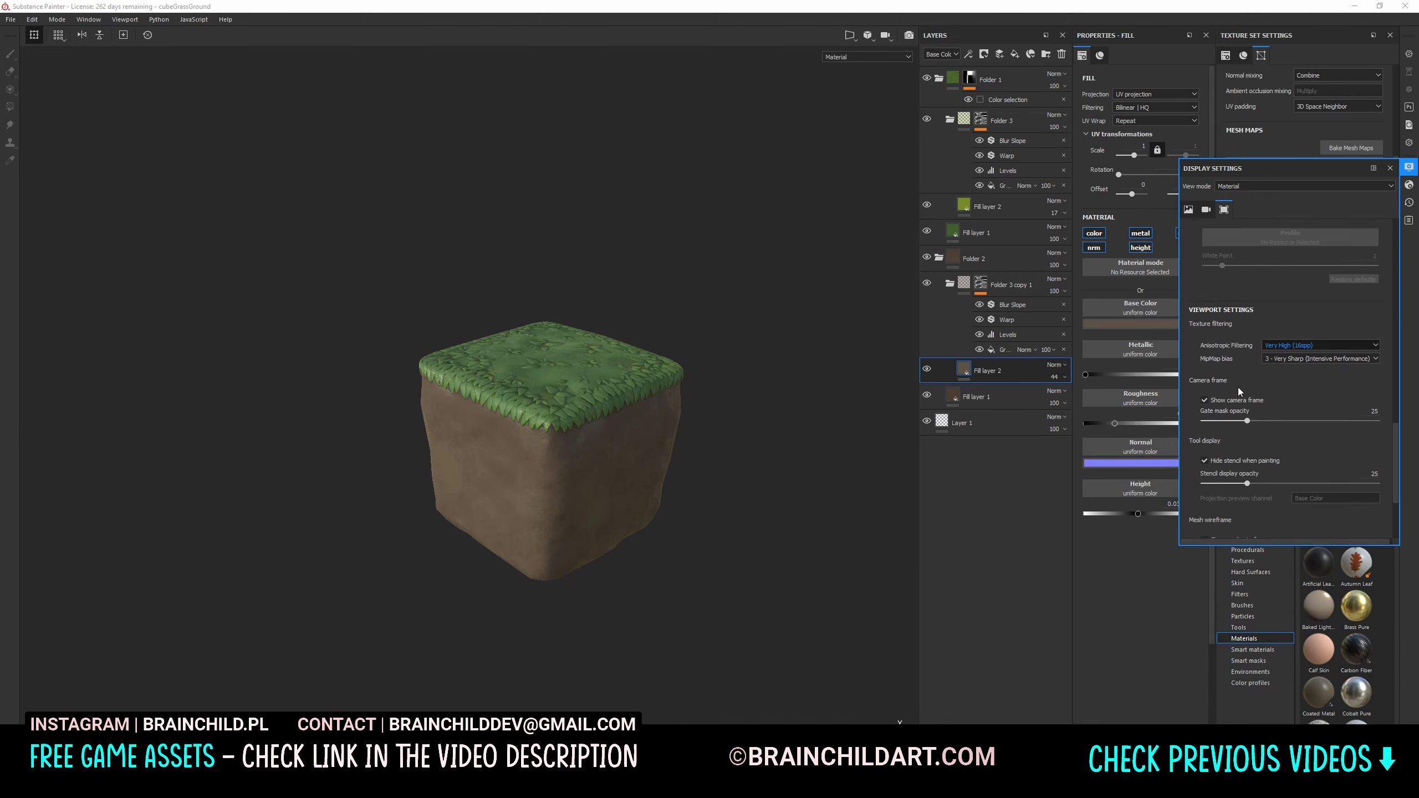
scroll(1239, 391, "up", 5)
scroll(1257, 339, "up", 5)
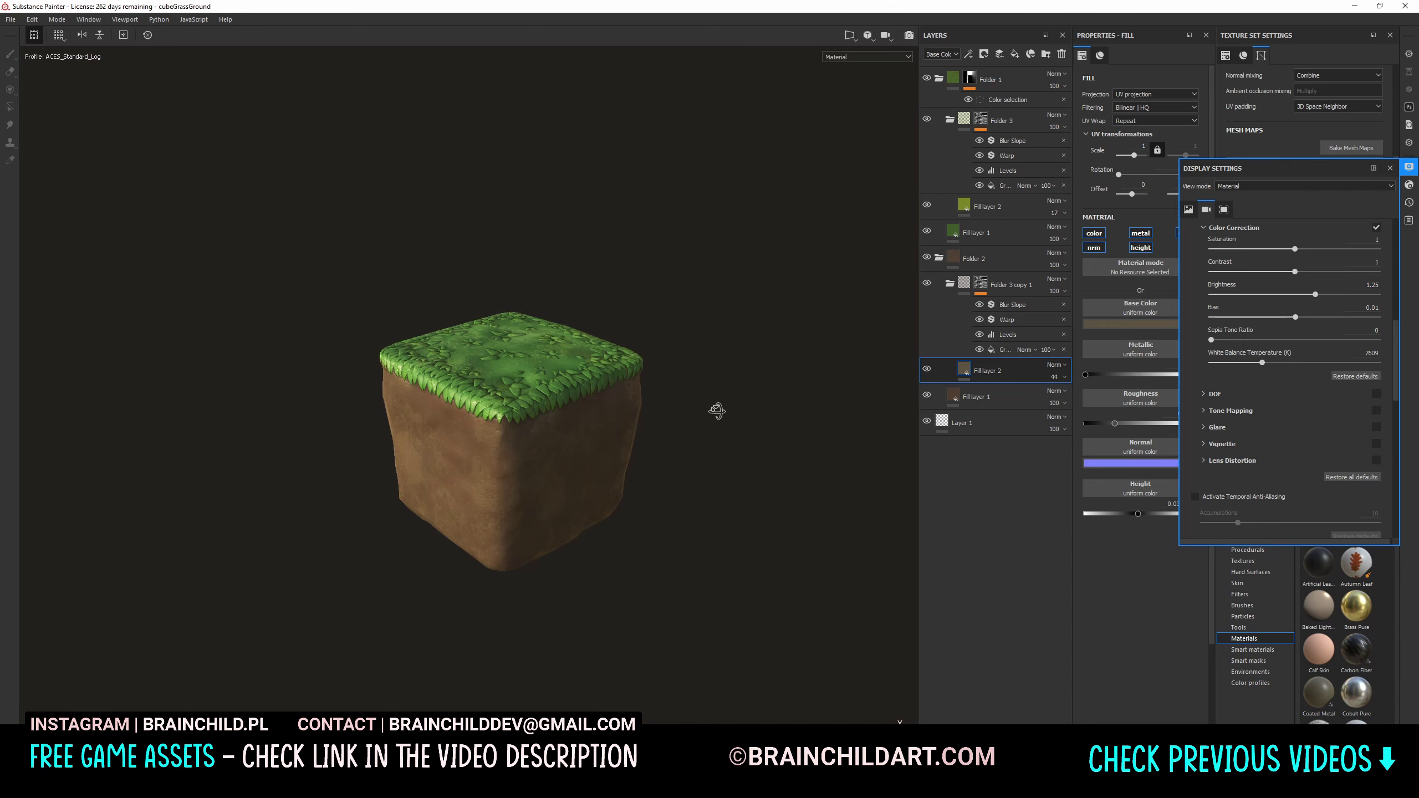
Turn on temporal anti-aliasing, nudge the colour-correction bias up and slightly lower grass roughness
left_click(984, 233)
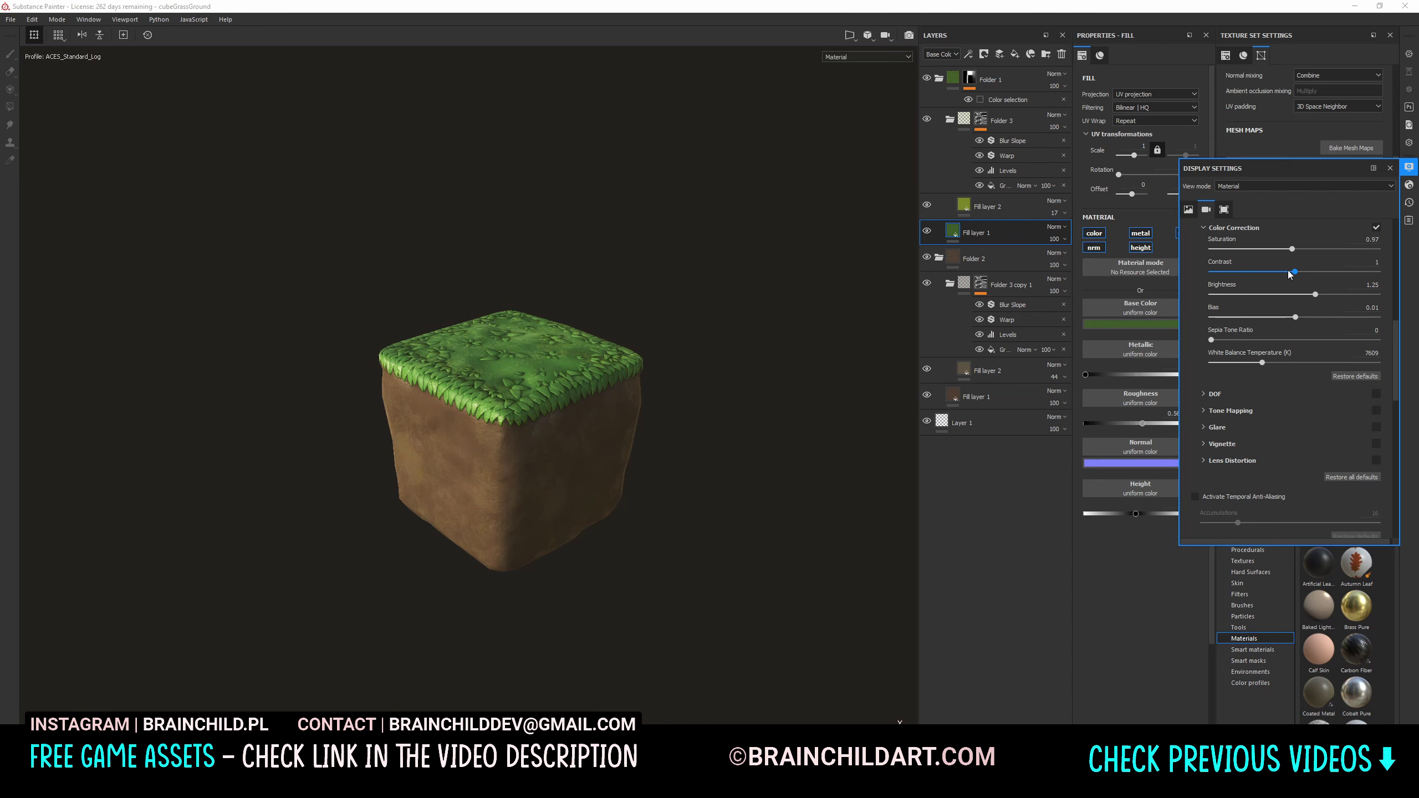
scroll(1232, 402, "down", 3)
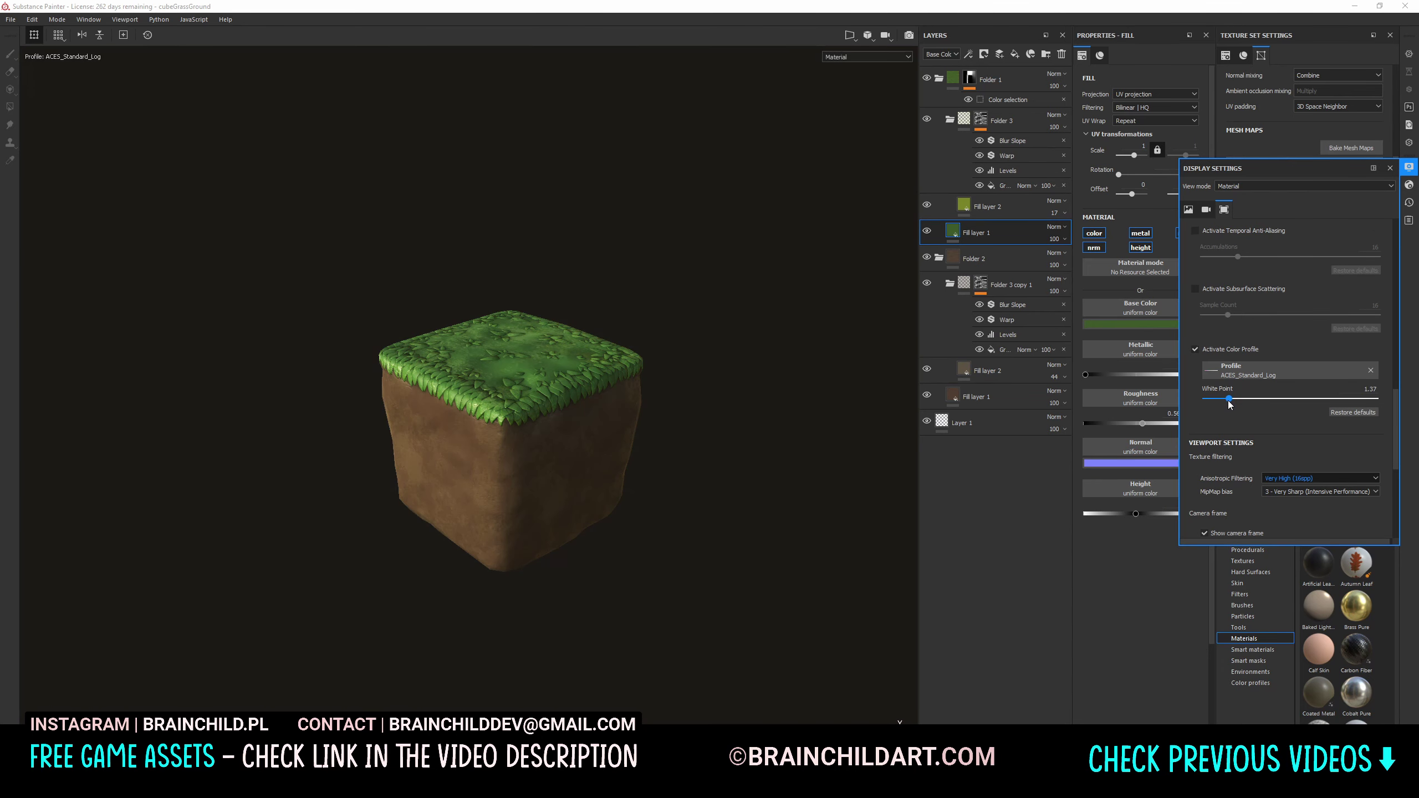
left_click(1246, 297)
scroll(1258, 321, "up", 3)
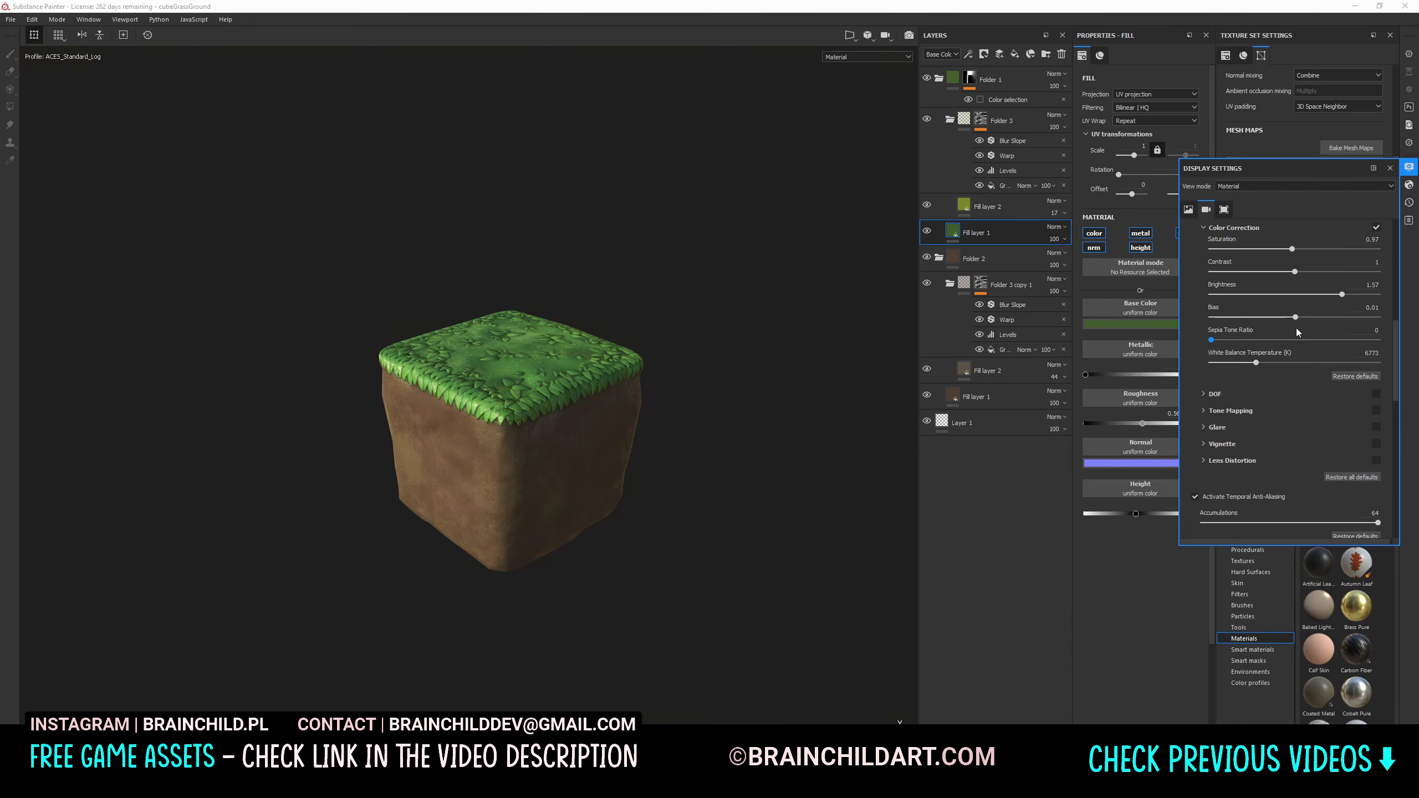
mouse_move(761, 387)
left_mouse_down("alt")
mouse_move(668, 381)
mouse_move(685, 399)
mouse_move(722, 394)
mouse_move(718, 413)
left_mouse_up("alt")
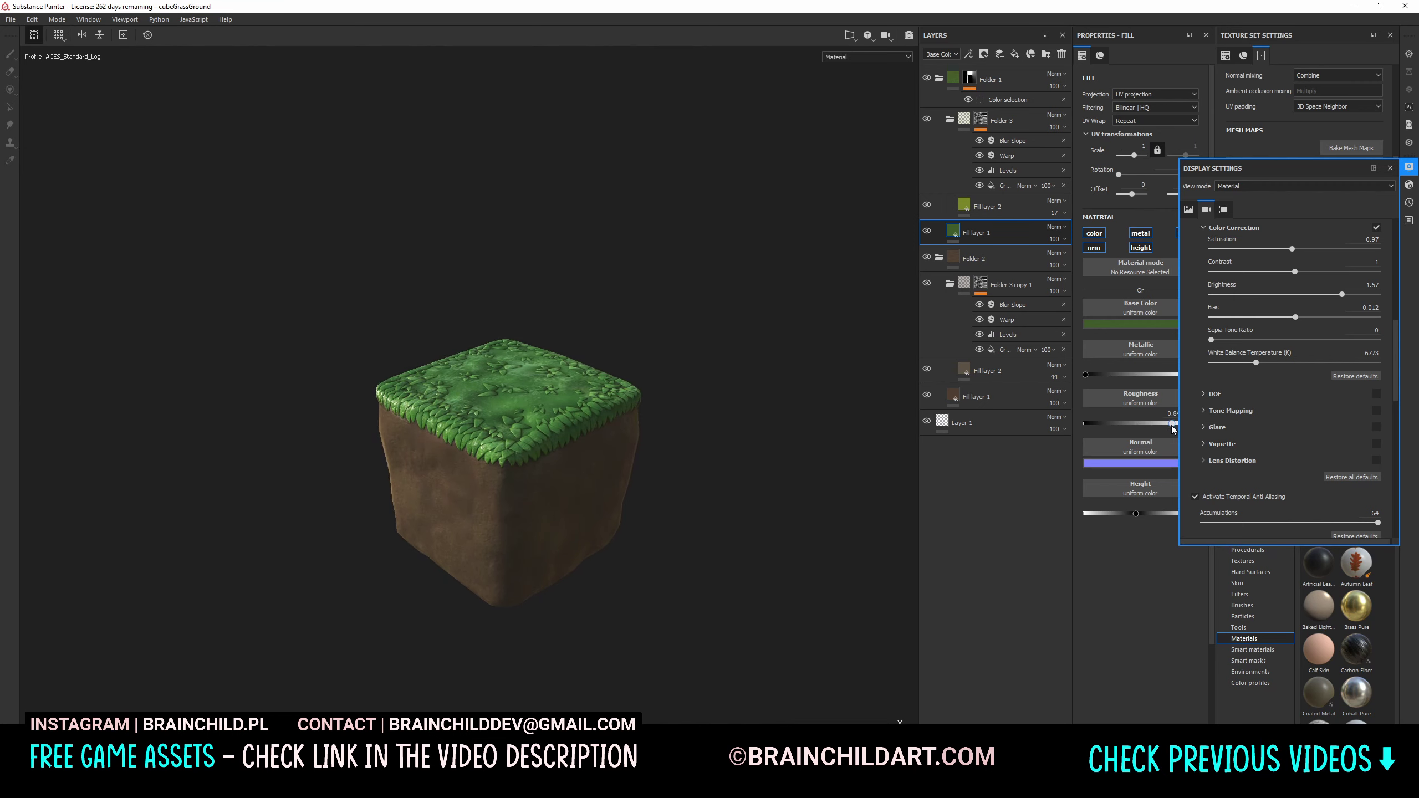
left_click_drag(1173, 424, 1167, 425)
left_click_drag(783, 421, 708, 384, "alt")
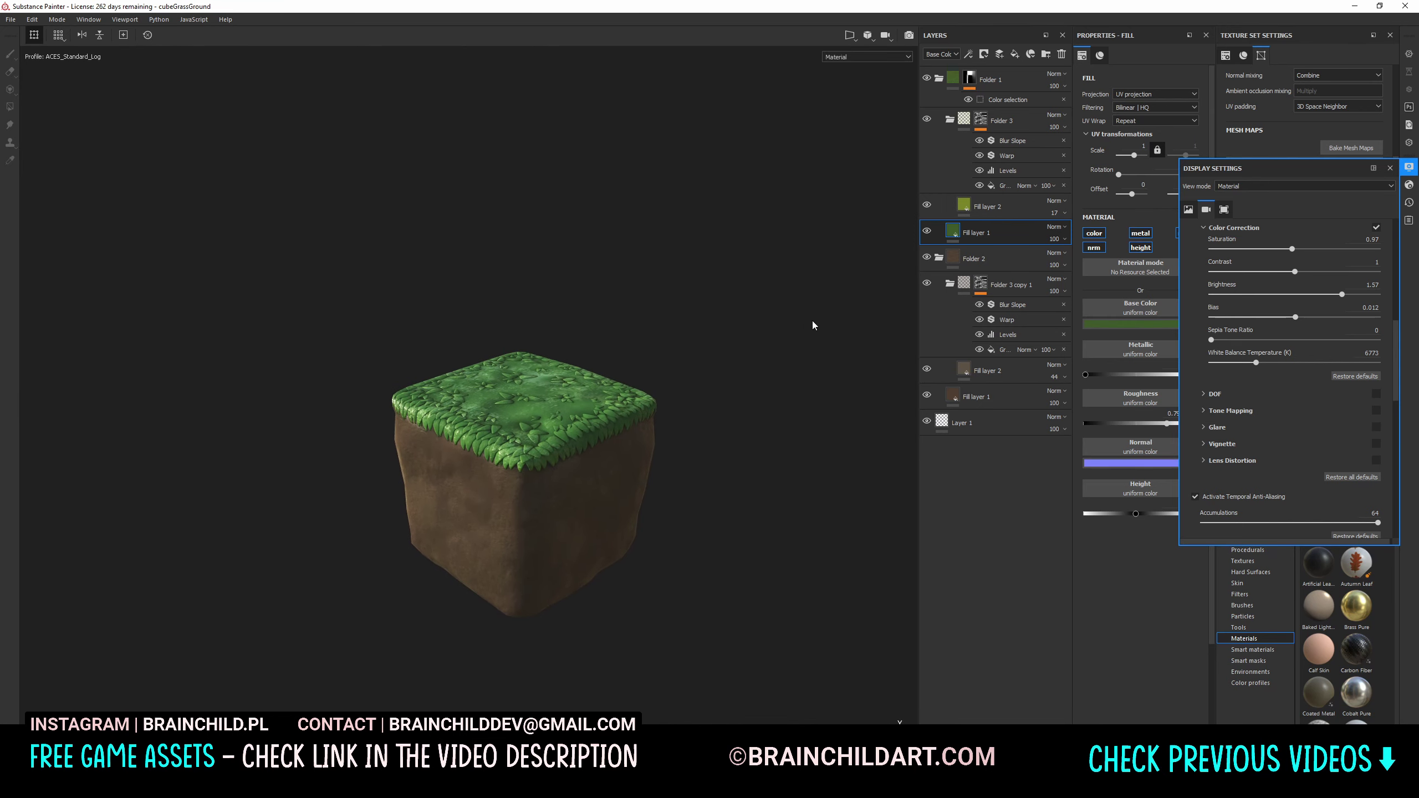
Enable tone mapping with gamma lowered to 0.98
mouse_move(813, 326)
left_mouse_down("alt")
mouse_move(720, 311)
mouse_move(710, 355)
mouse_move(735, 355)
mouse_move(752, 330)
left_mouse_up("alt")
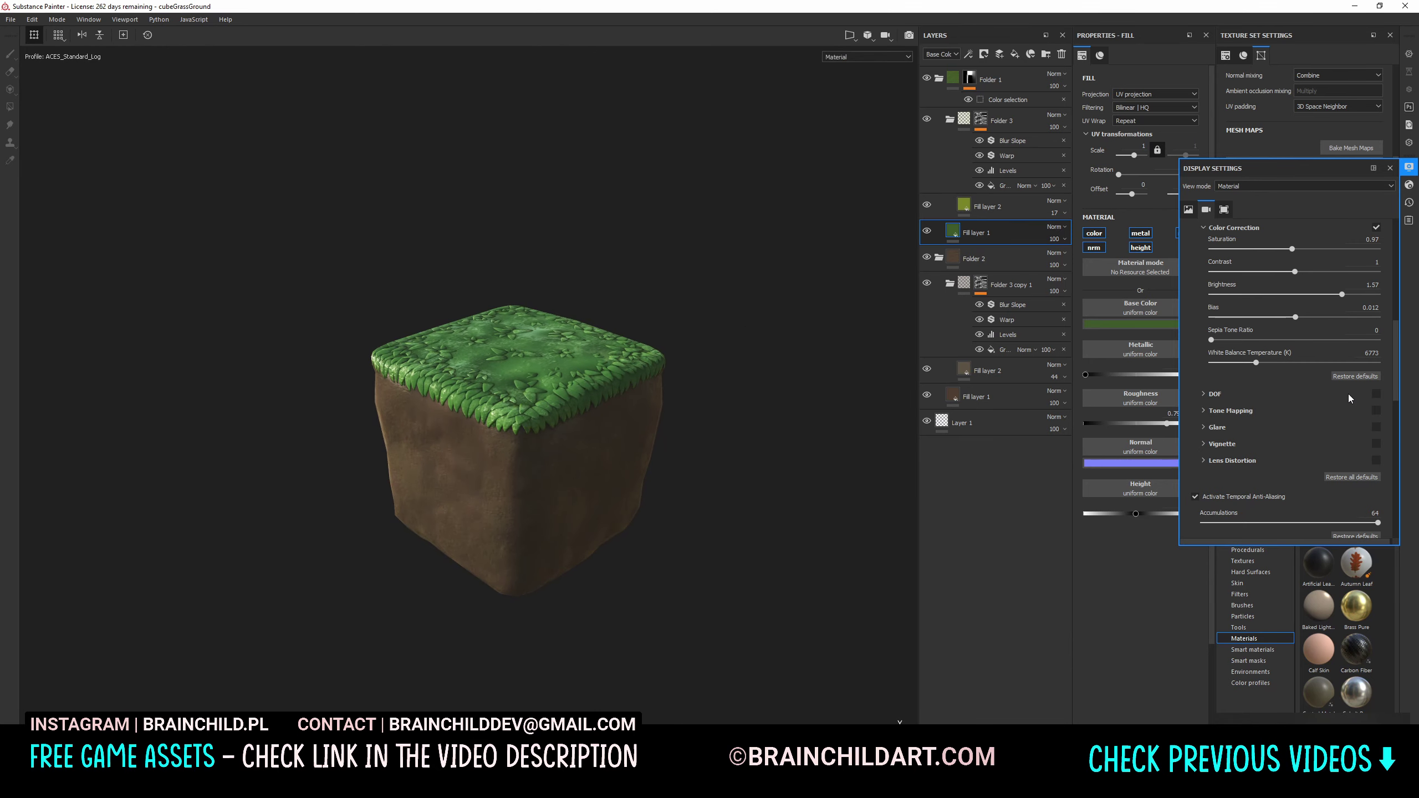
left_click(1374, 410)
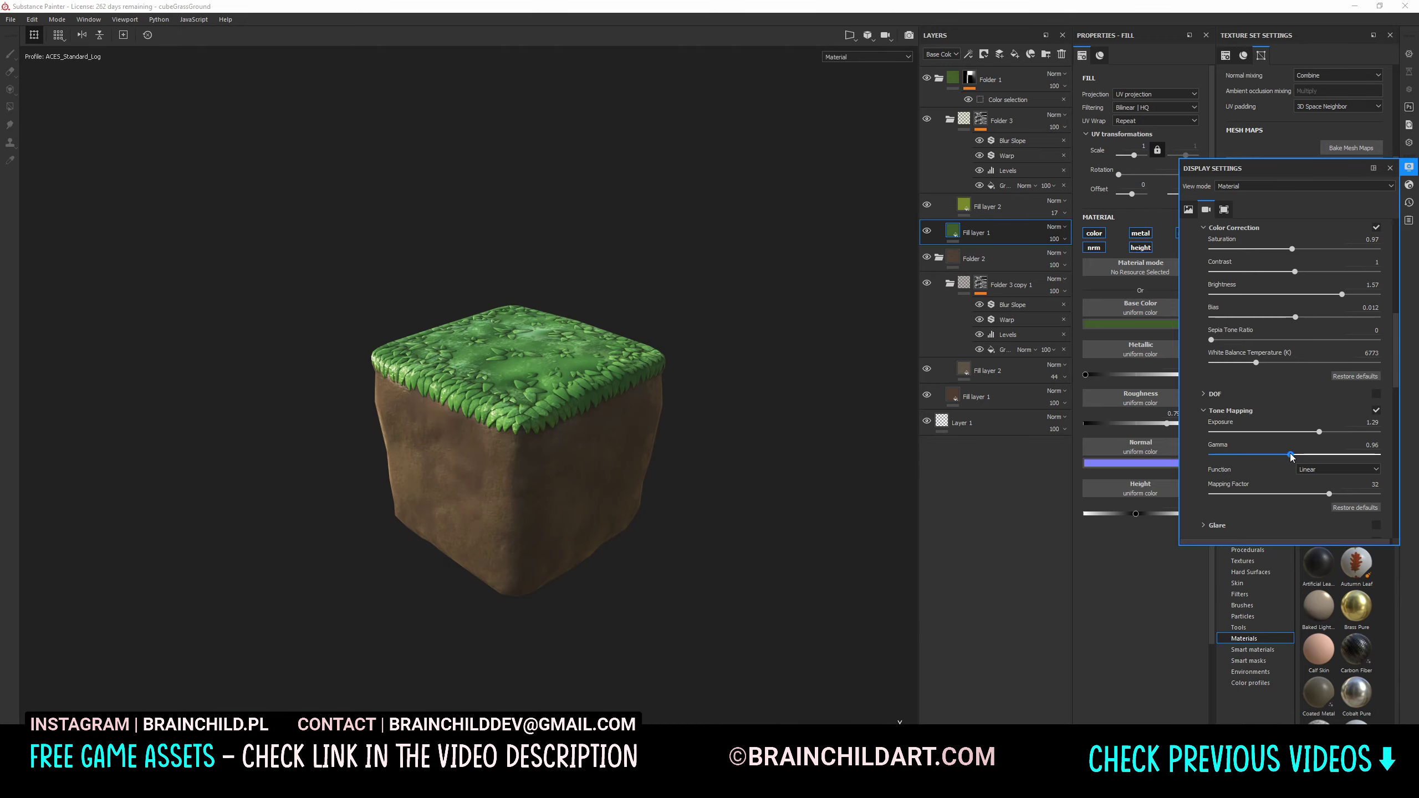
mouse_move(726, 391)
left_mouse_down("alt")
mouse_move(693, 473)
mouse_move(770, 475)
left_mouse_up("alt")
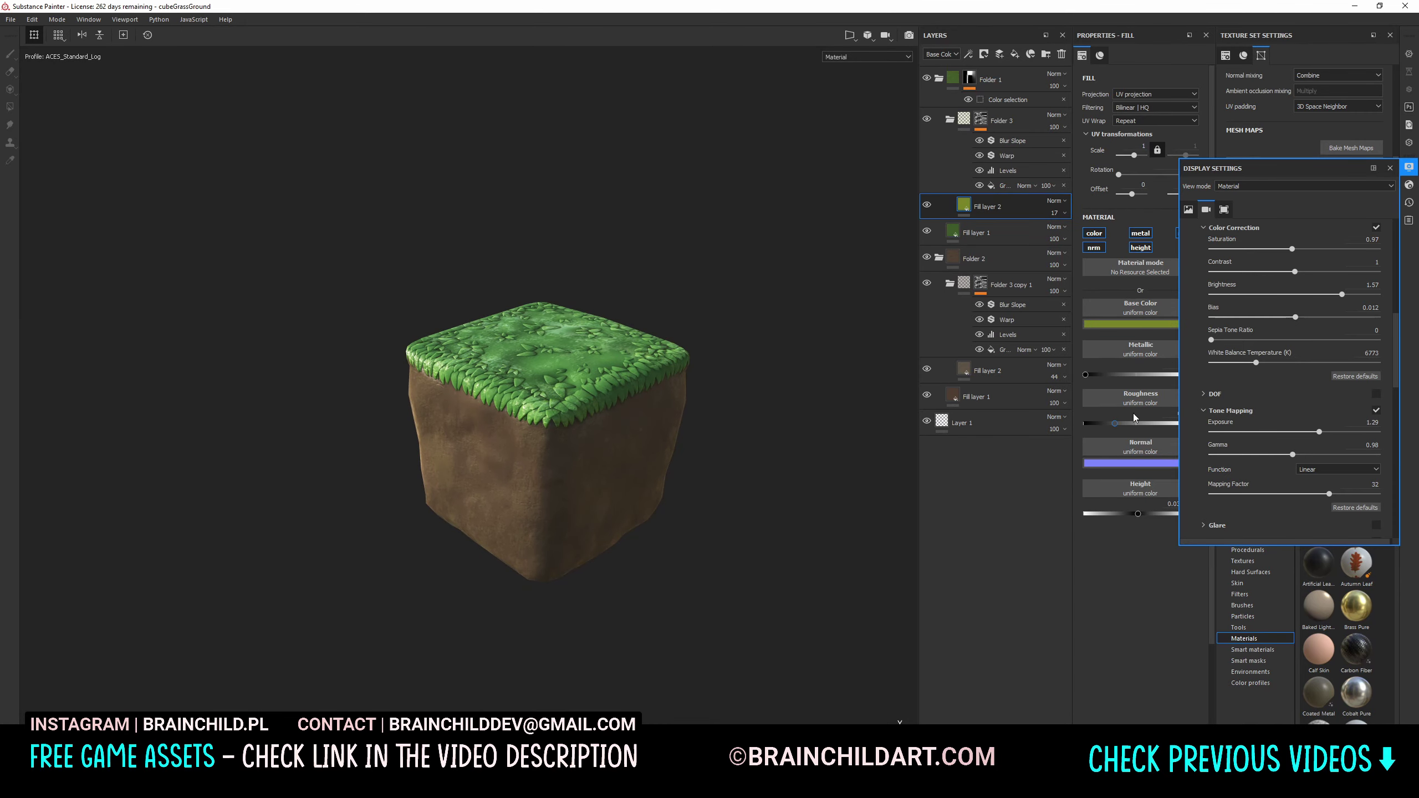
left_click(1015, 53)
Give the new fill layer a black mask with a non-inverted Curvature generator
right_click(986, 121)
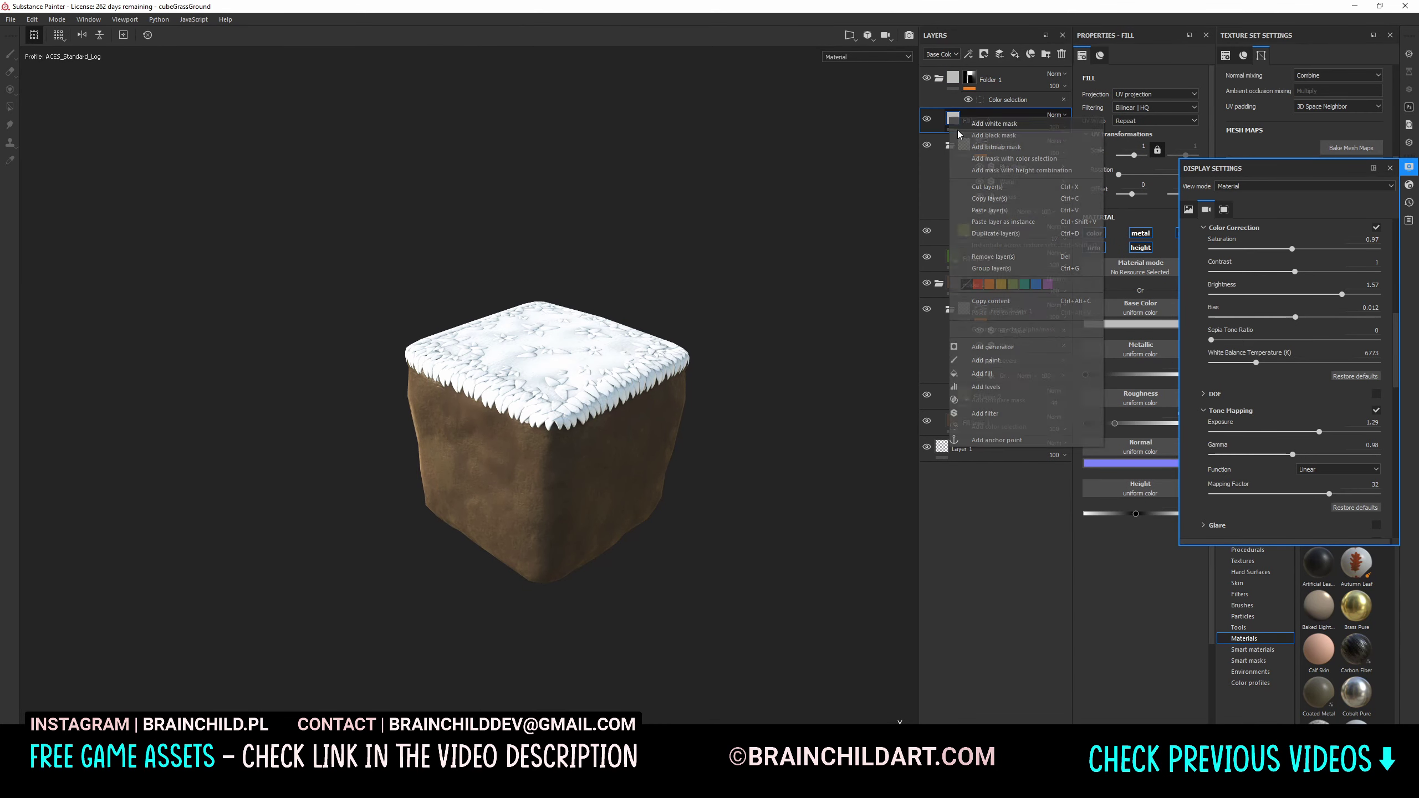
left_click(984, 168)
left_click(1118, 92)
left_click(1265, 120)
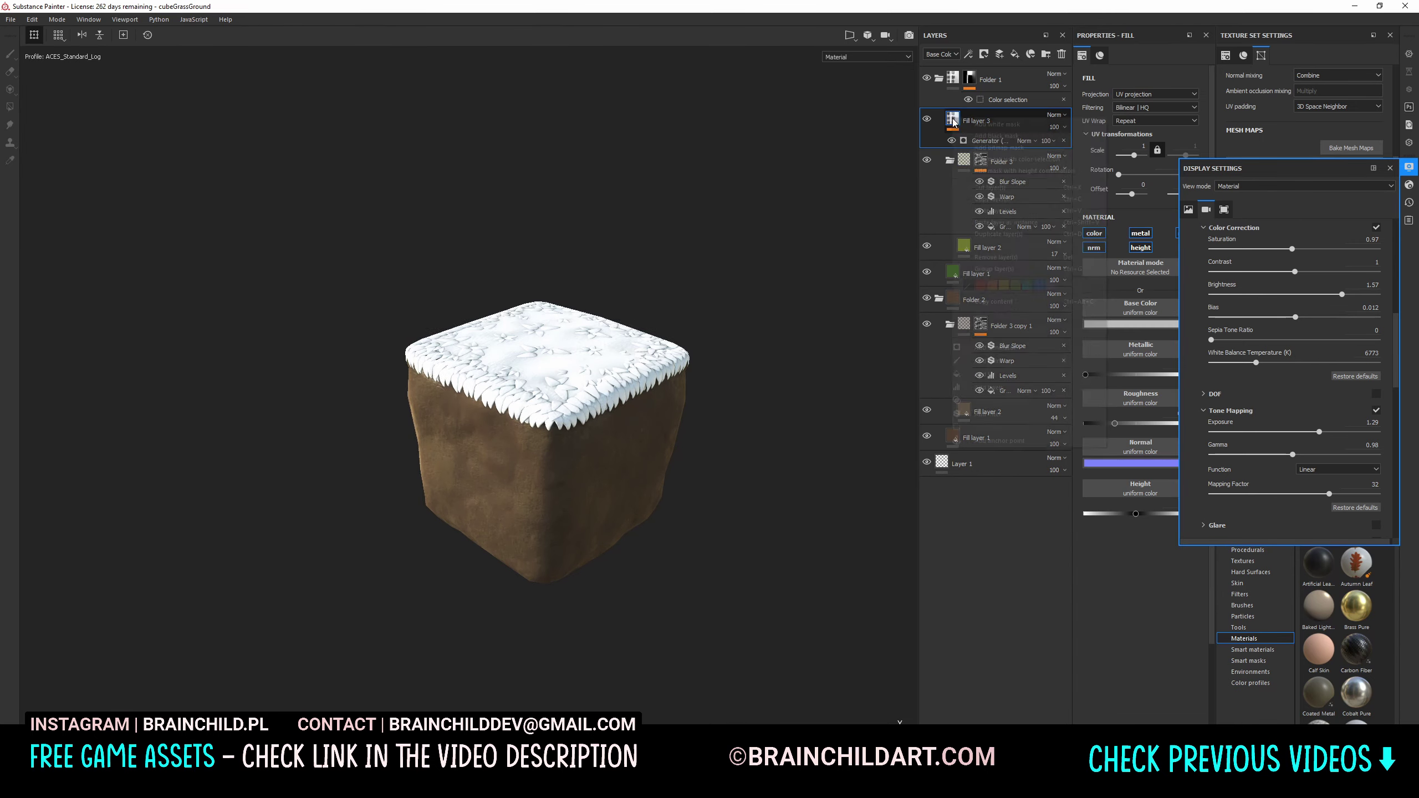
right_click(969, 118)
left_click(1008, 337)
left_click(1228, 107)
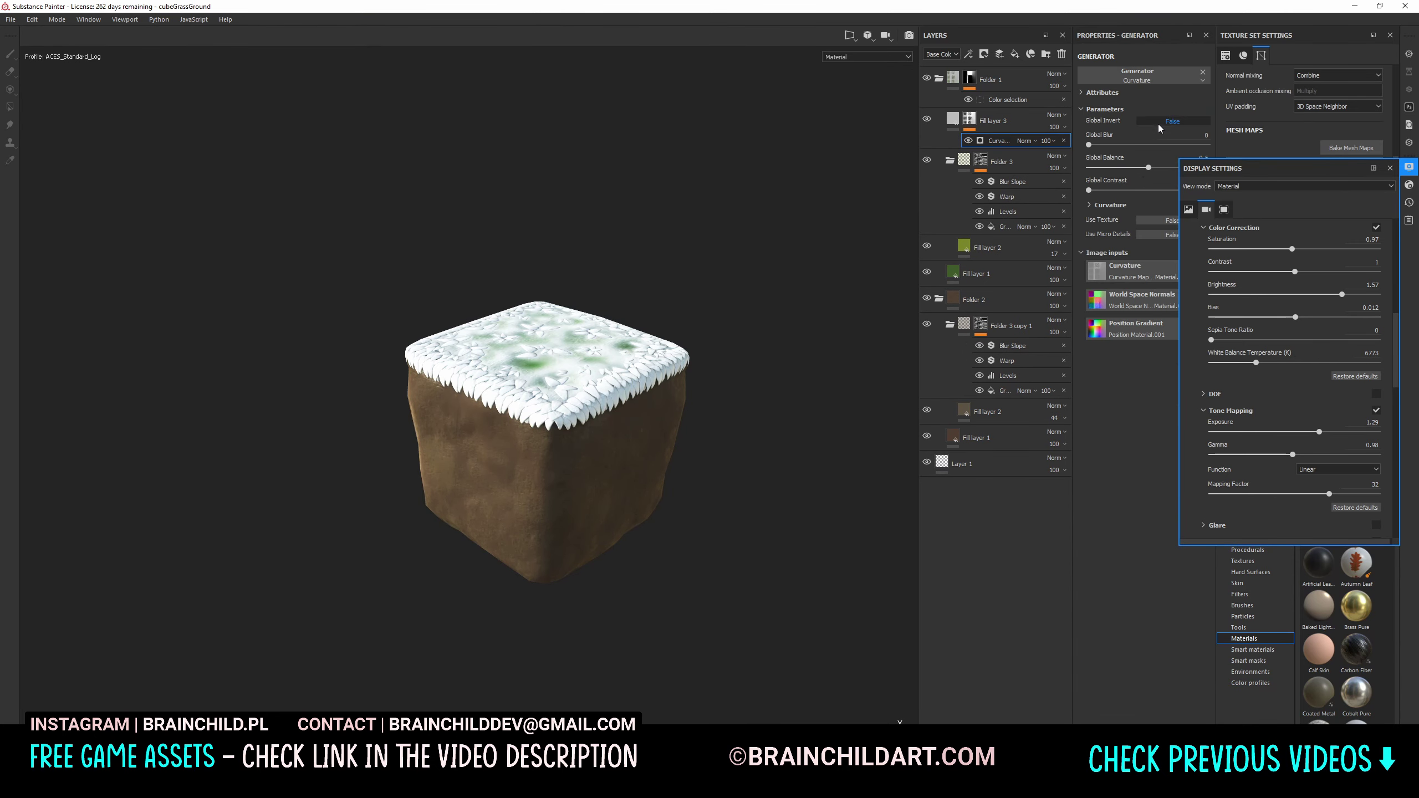
mouse_move(1134, 167)
left_mouse_down()
mouse_move(1165, 168)
mouse_move(1089, 168)
left_mouse_up()
left_click(1173, 121)
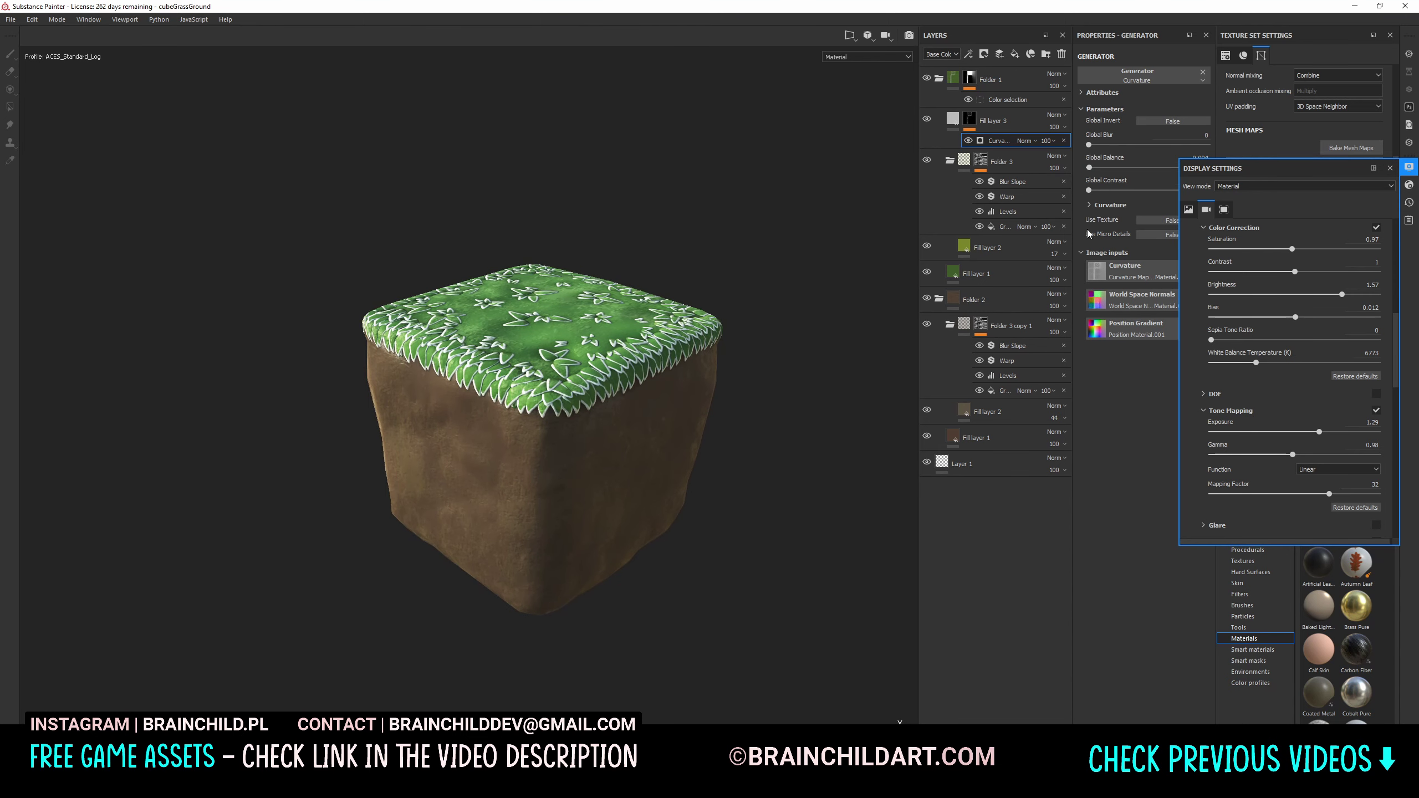
Close Display Settings and set the curvature mask's global balance to 0.003
left_click(1201, 158)
mouse_move(738, 324)
left_mouse_down("alt")
mouse_move(754, 318)
mouse_move(741, 396)
mouse_move(709, 398)
left_mouse_up("alt")
scroll(1054, 119, "down", 4)
left_click_drag(799, 392, 754, 386, "alt")
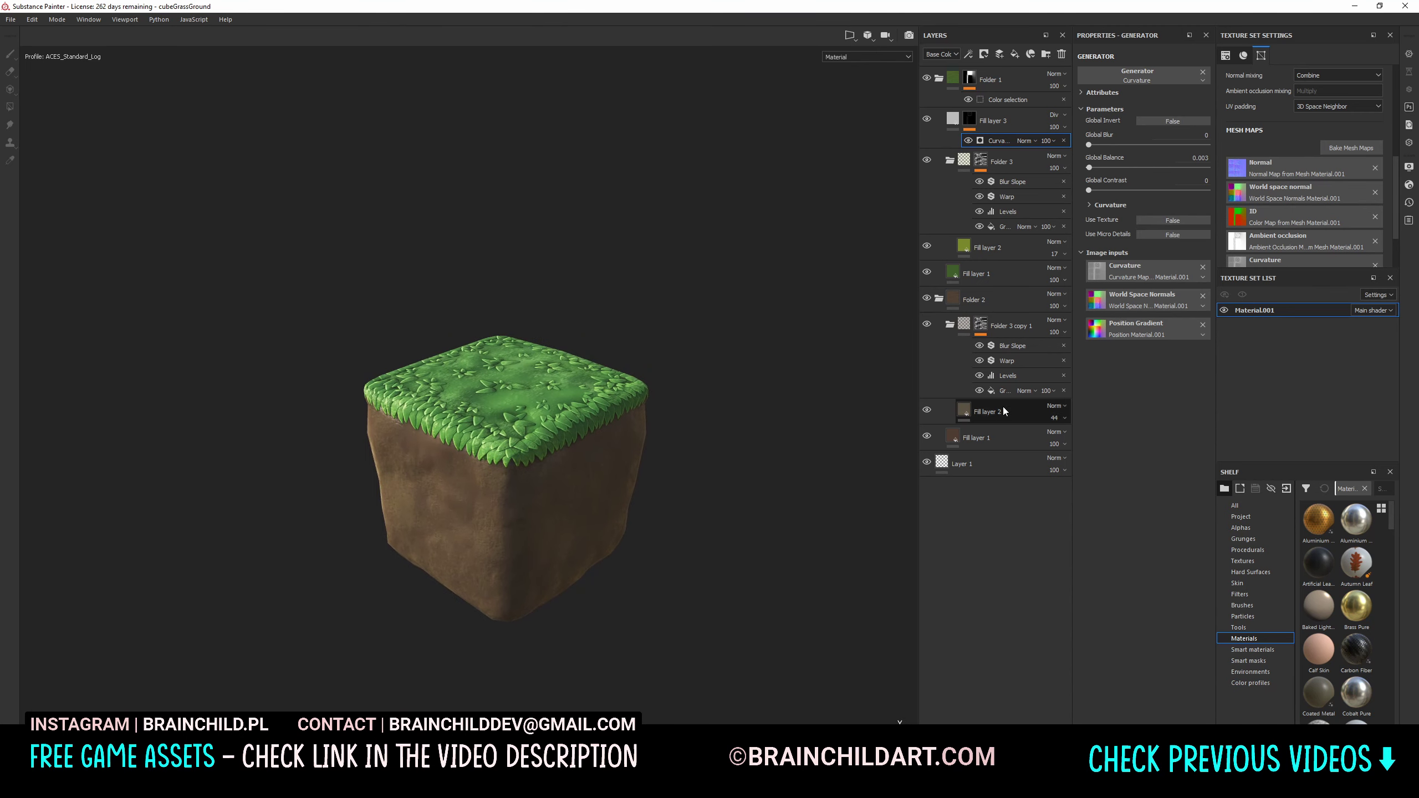
Add the BWL_Rocks smart material to the layer stack at the dirt Fill layer 1
left_click(983, 412)
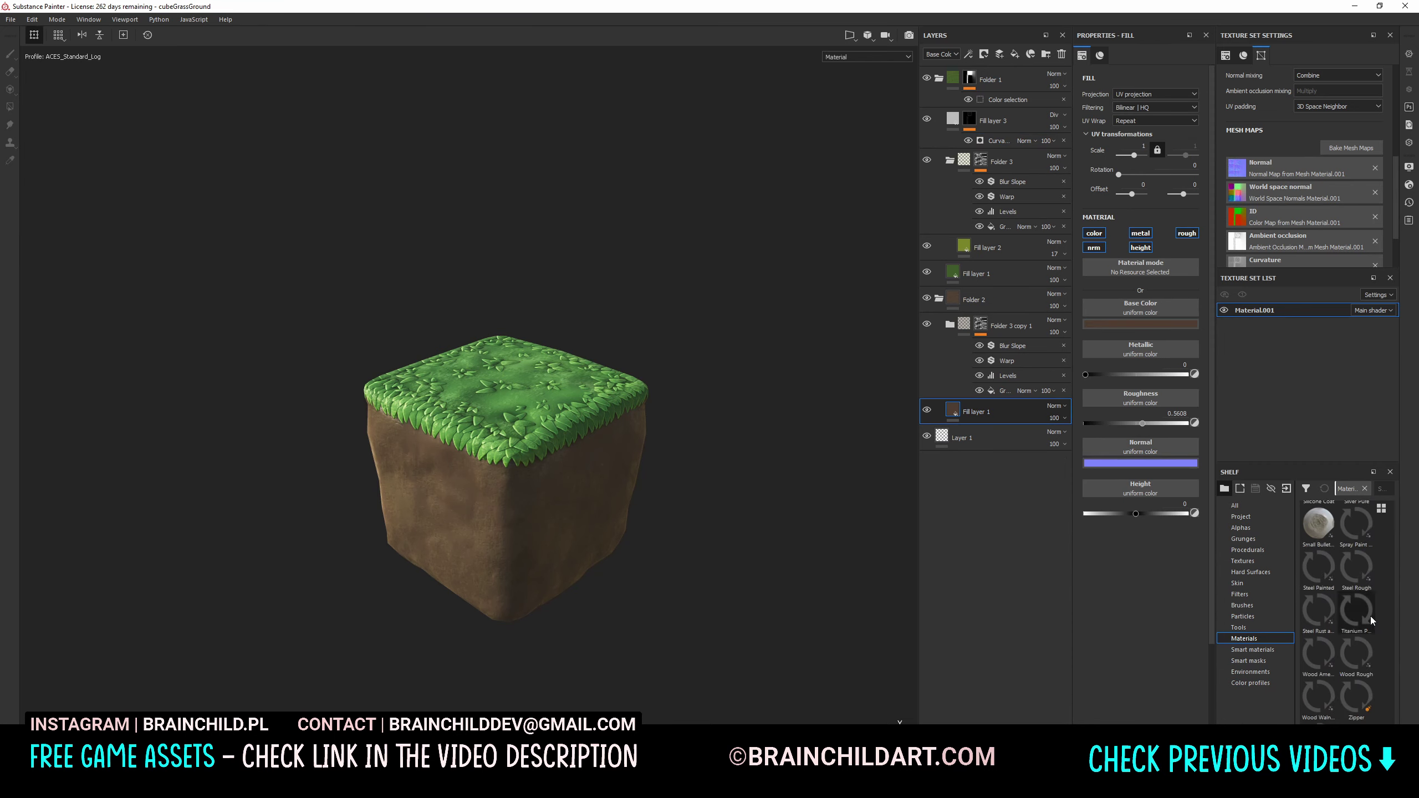
left_click(1252, 650)
scroll(1346, 652, "down", 5)
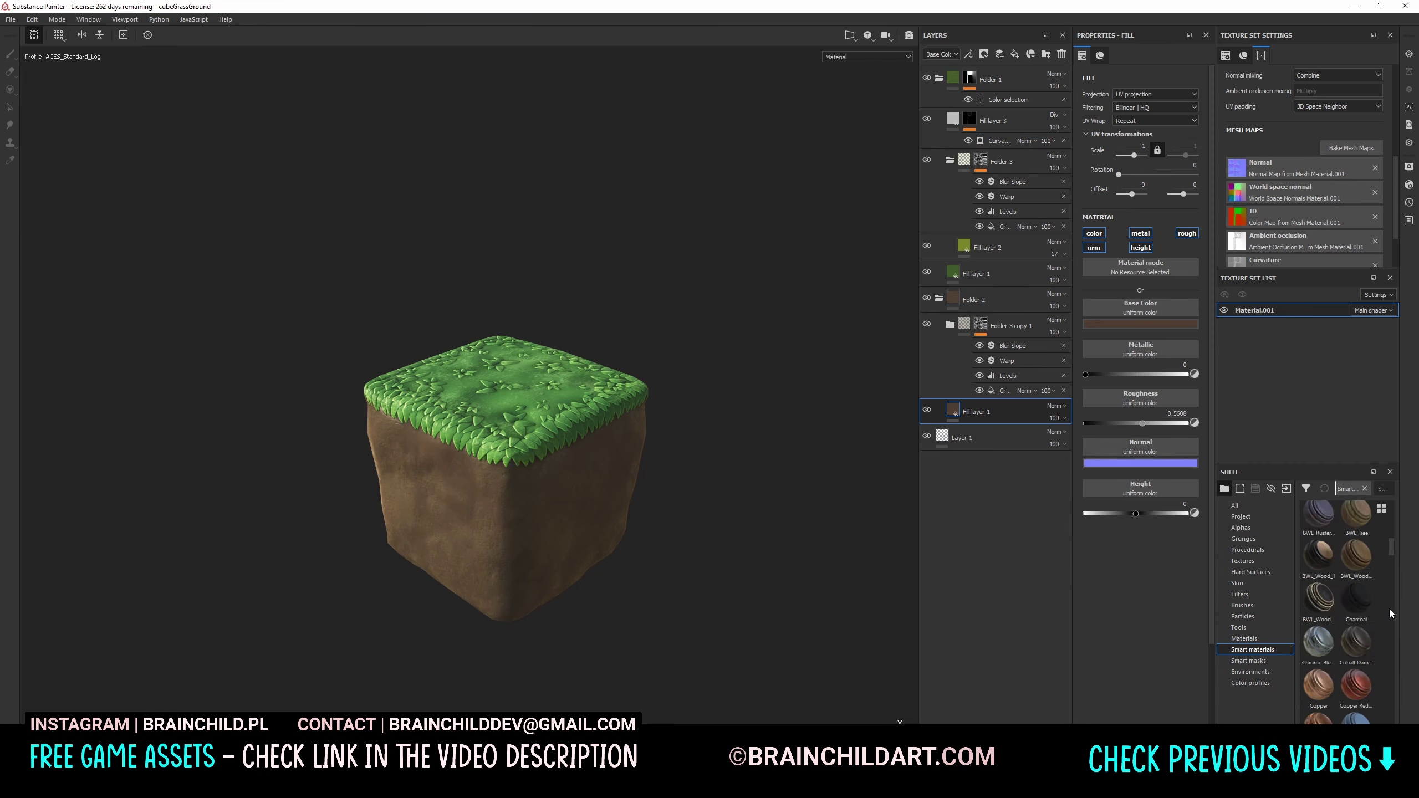
scroll(1391, 613, "up", 5)
left_click_drag(982, 412, 983, 414)
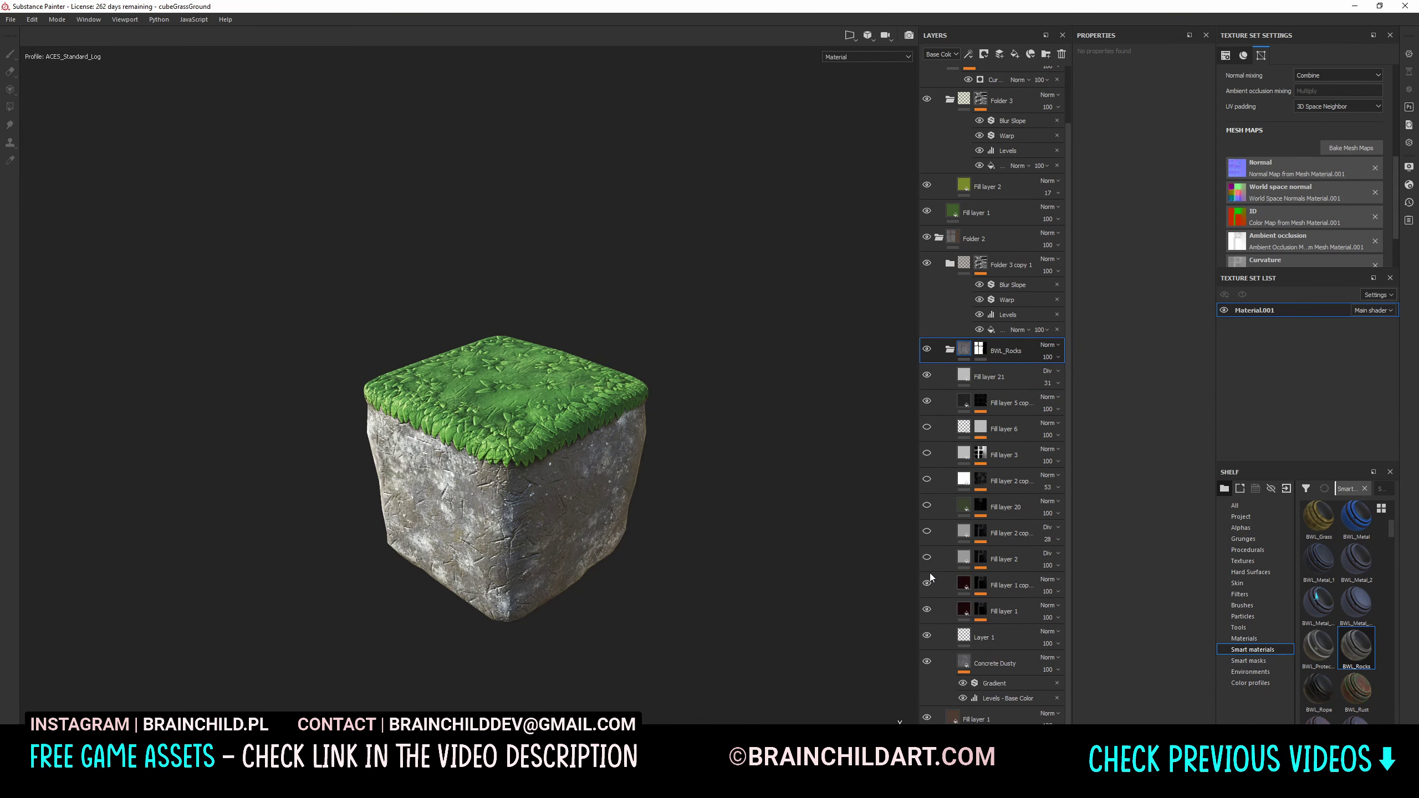
Hide Concrete Dusty's Gradient filter, lower its opacity to about 2, and show Fill layer 5 copy
left_click(963, 683)
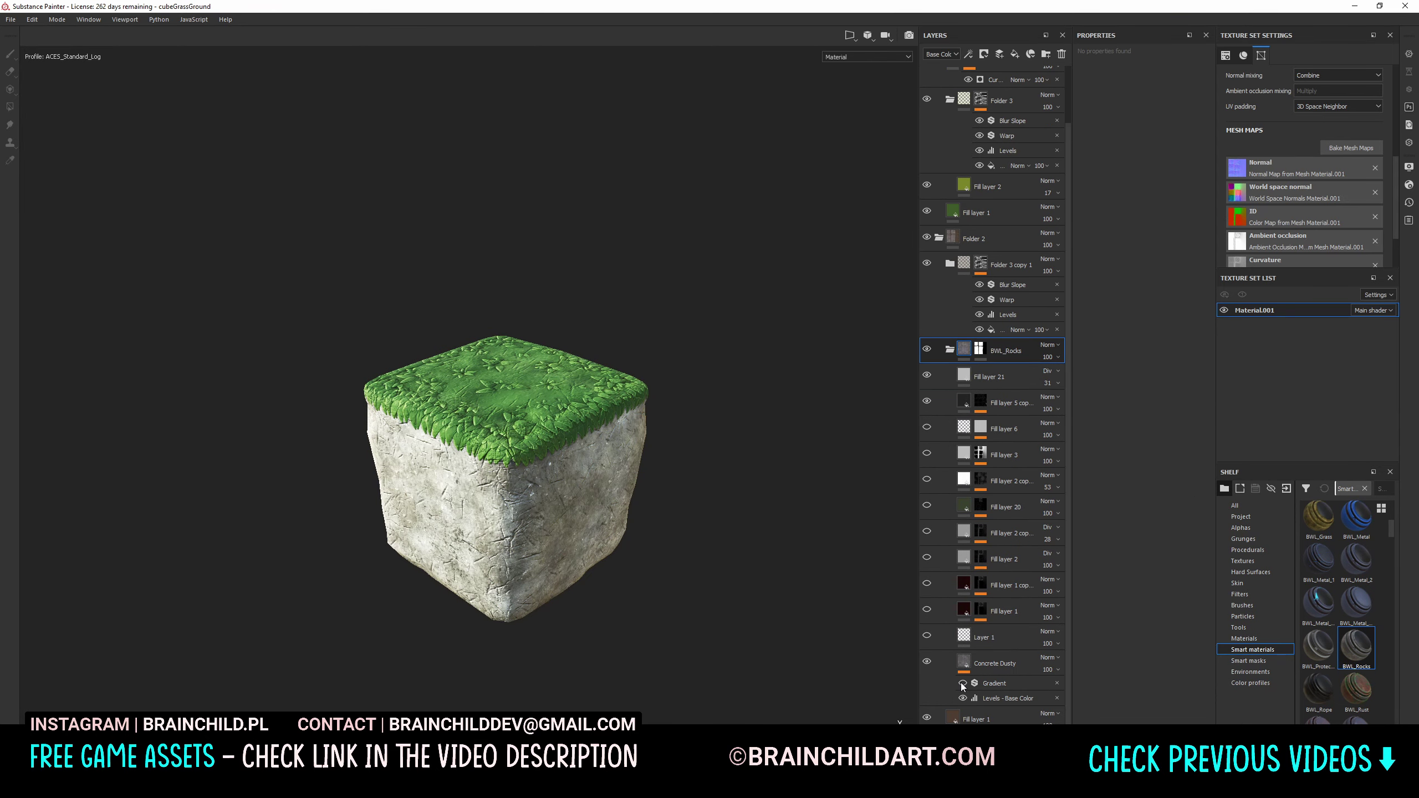
left_click(1058, 669)
mouse_move(1090, 691)
left_mouse_down()
mouse_move(1043, 691)
mouse_move(1090, 691)
left_mouse_up()
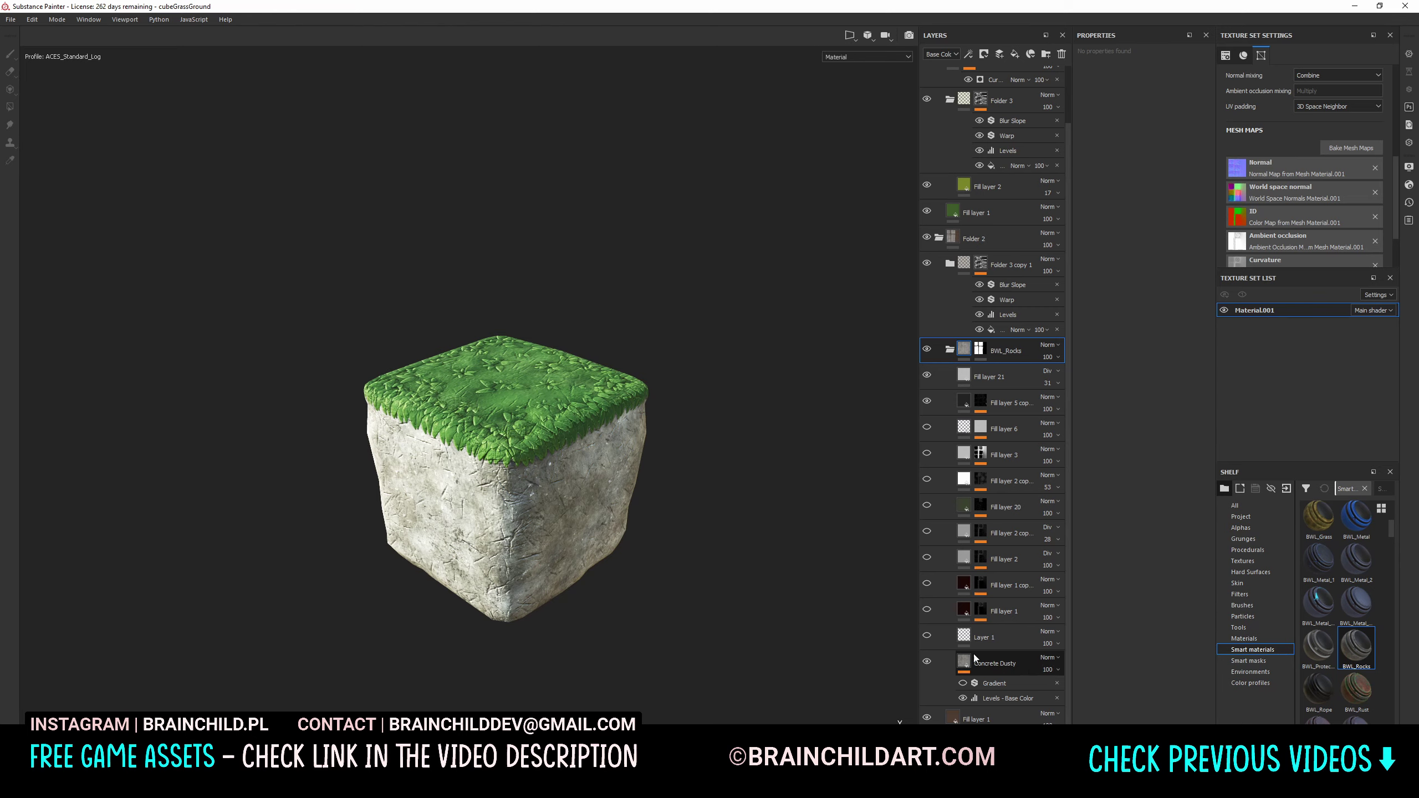
left_click(927, 401)
left_click(980, 401)
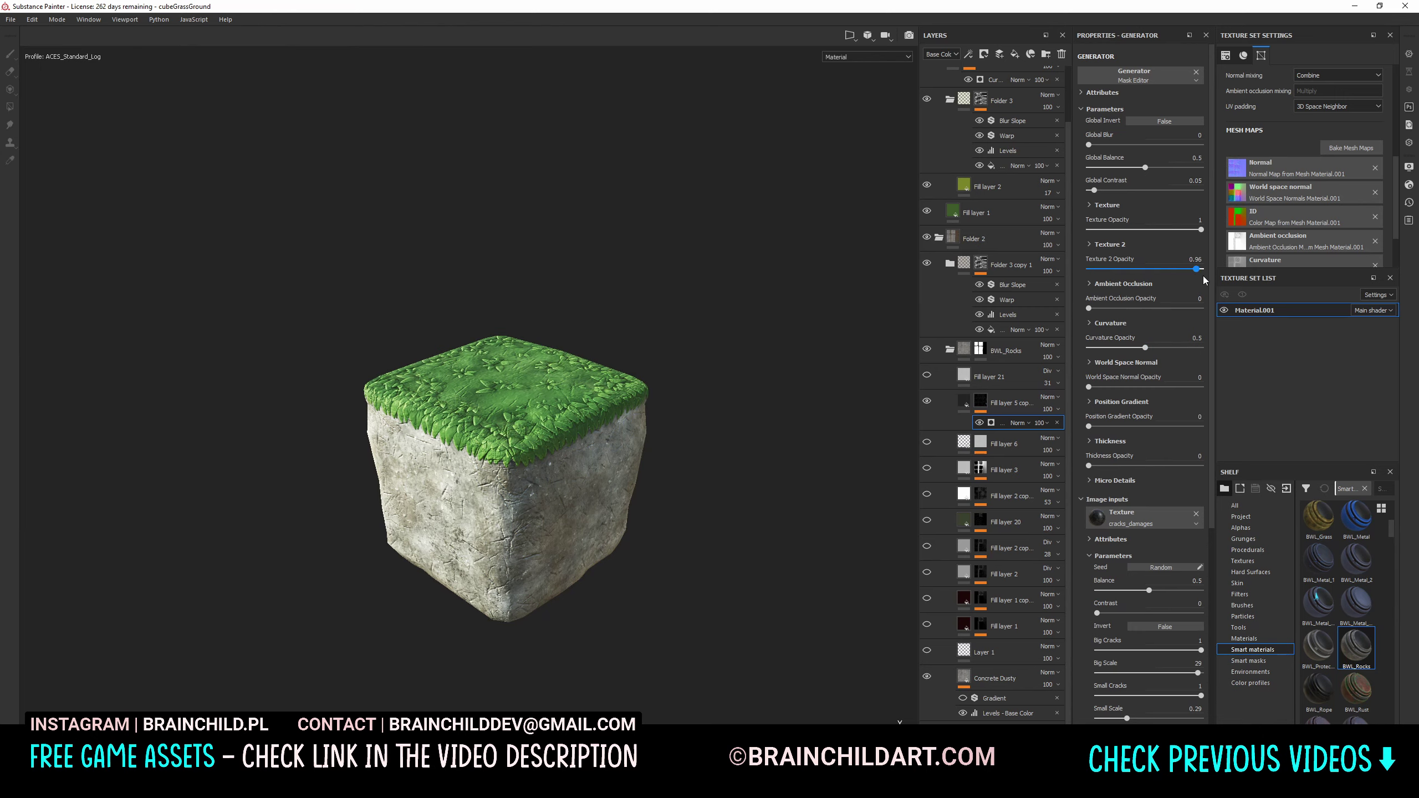
left_click(926, 677)
left_click(926, 677)
Darken the sides with the Levels - Base Color midpoint and set Concrete Dusty opacity to 19
left_click(1000, 713)
mouse_move(1144, 96)
left_mouse_down()
mouse_move(1165, 97)
mouse_move(1149, 100)
left_mouse_up()
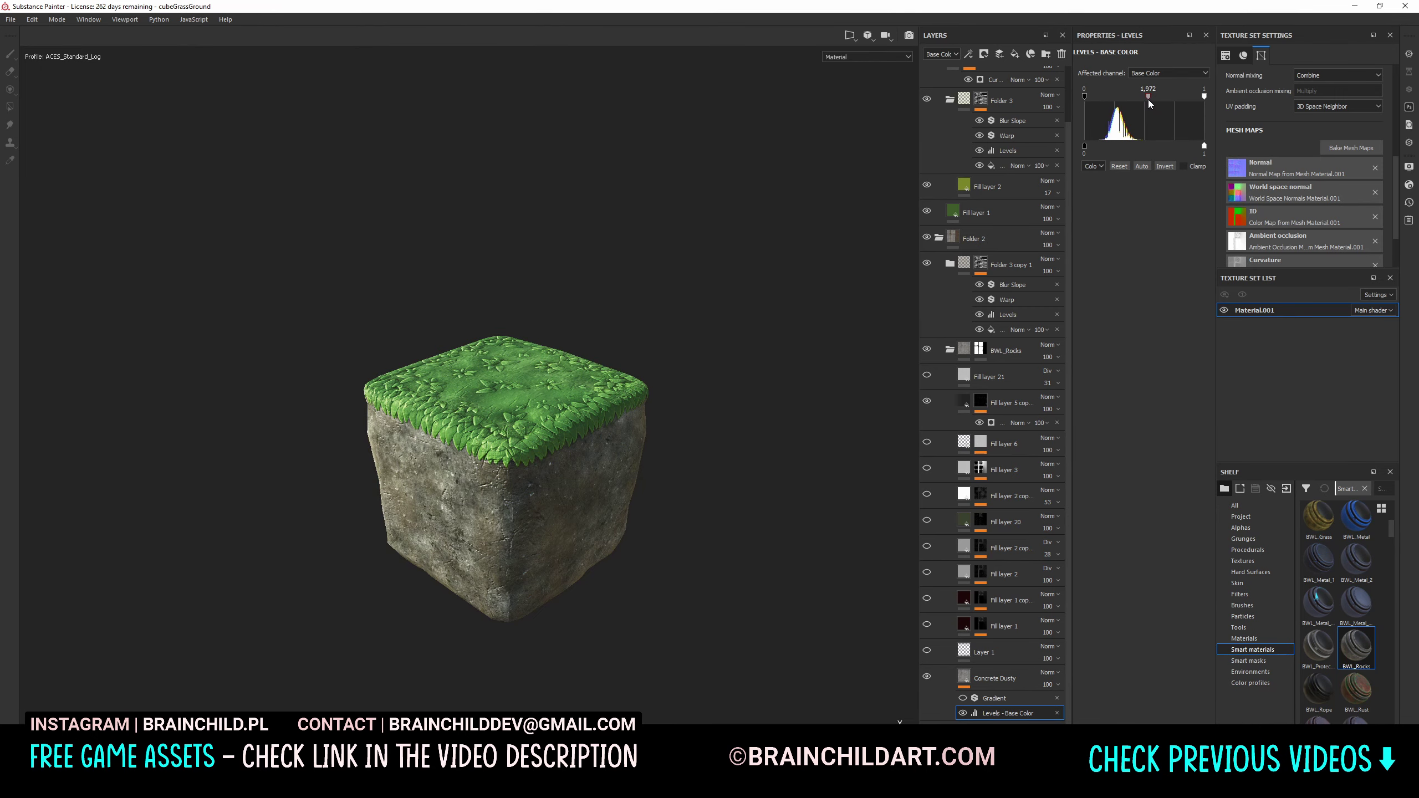
left_click(1058, 684)
left_click_drag(1090, 706, 1047, 706)
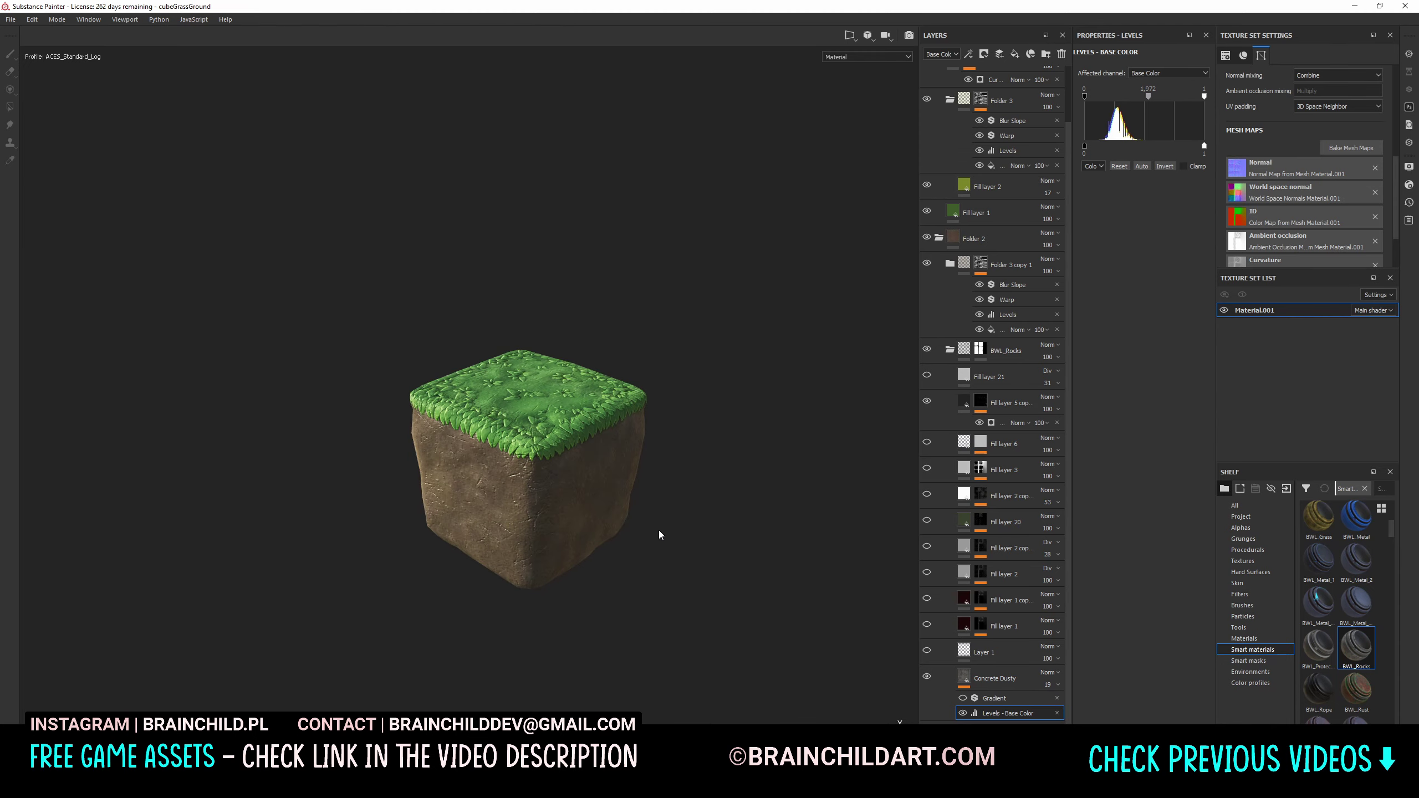
mouse_move(659, 532)
left_mouse_down("alt")
mouse_move(722, 327)
mouse_move(697, 491)
mouse_move(678, 442)
left_mouse_up("alt")
Raise Fill layer 5 copy's crack balance and add a lower-quality Blur Slope filter at intensity 0.5
left_click(1006, 402)
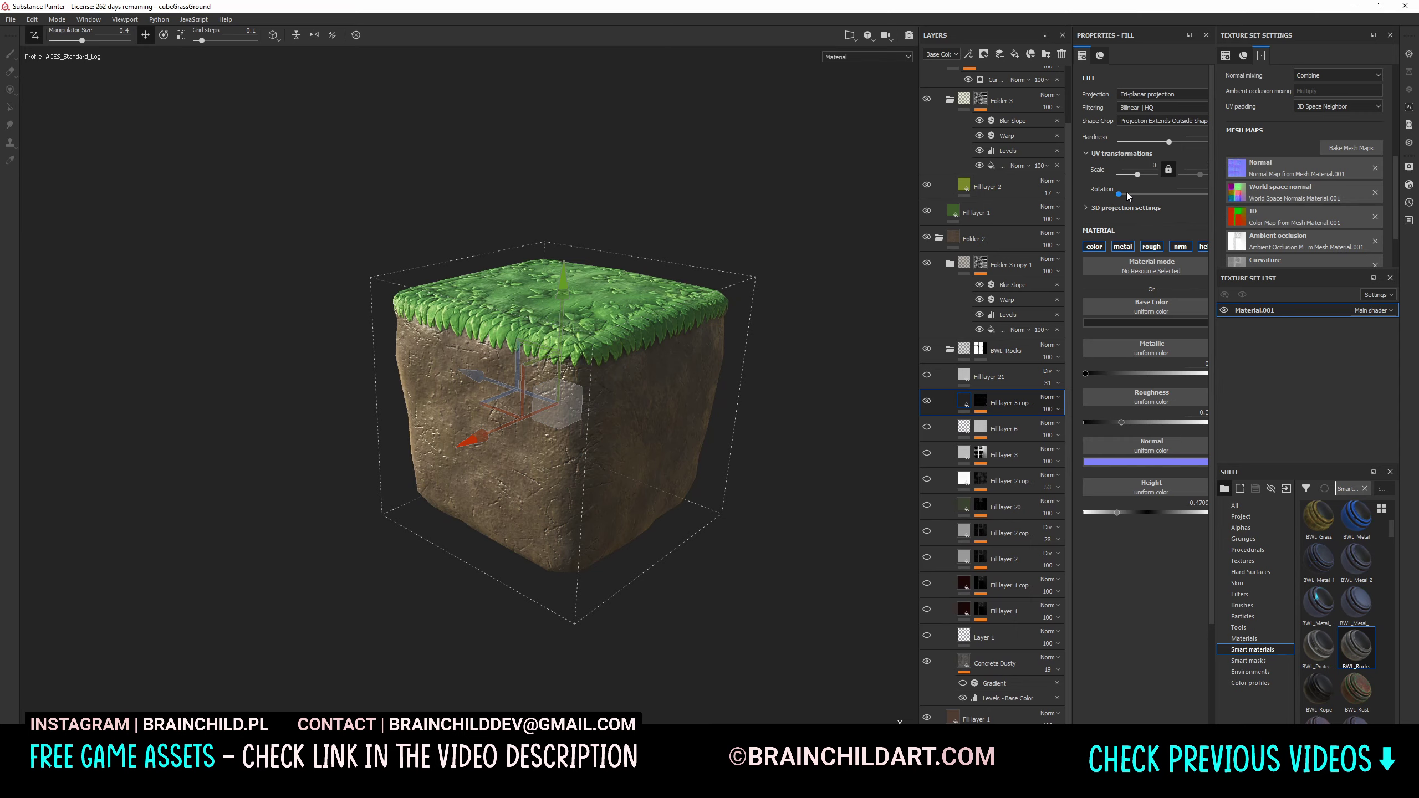
scroll(1131, 337, "down", 3)
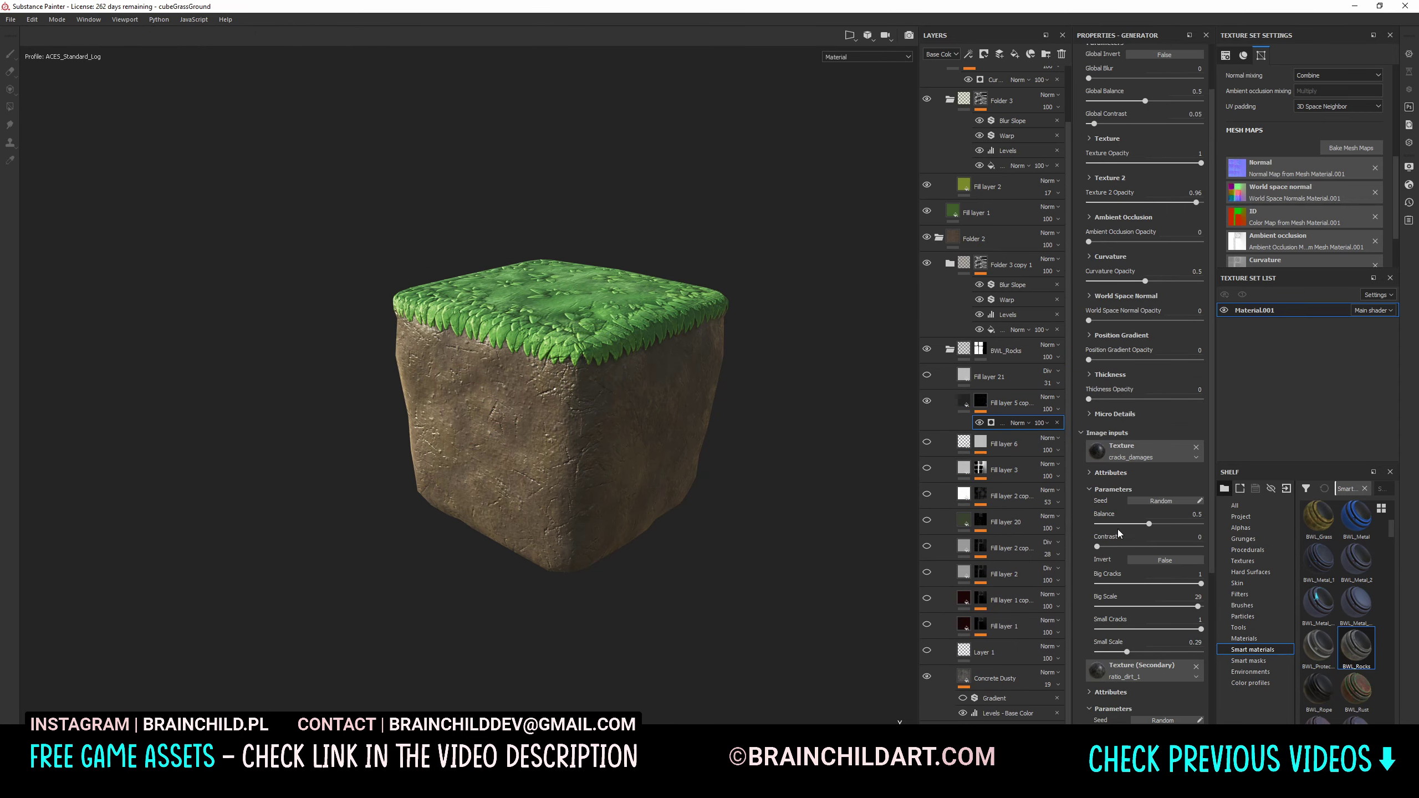
left_click_drag(1140, 533, 1213, 532)
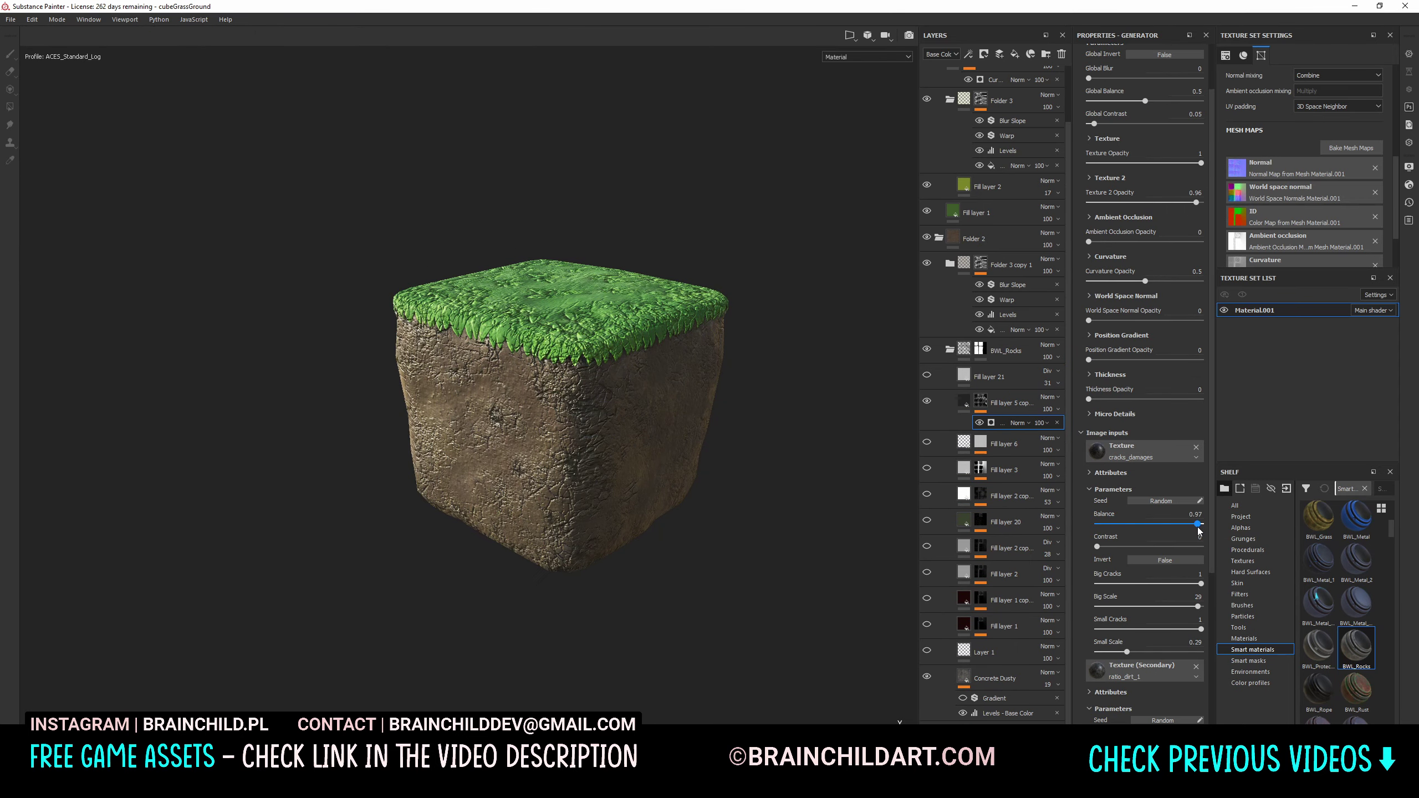
left_click(1139, 71)
type("slop")
left_click(1157, 105)
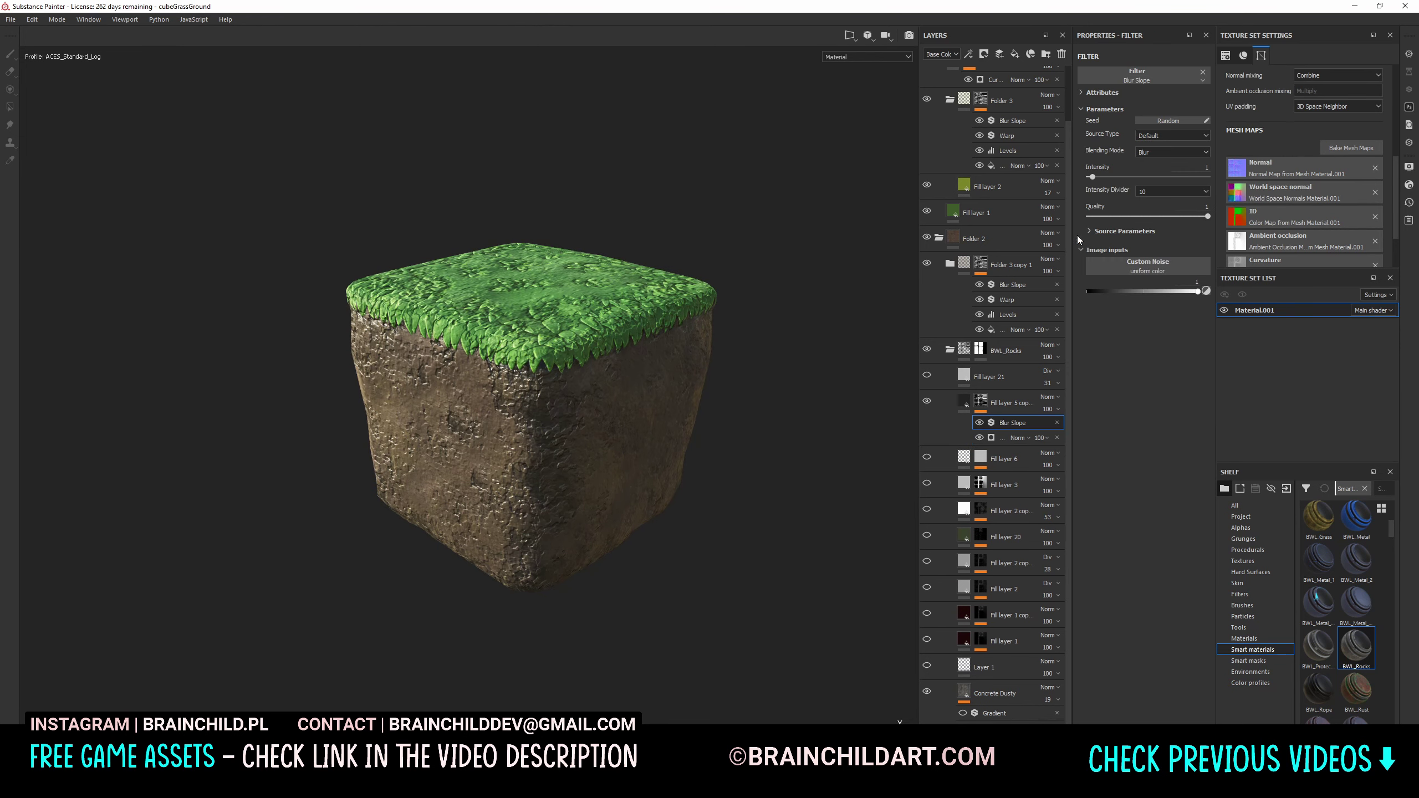
type("0.5")
key("Return")
left_click(1137, 216)
Set Fill layer 5 copy to Overlay and give the Blur Slope filter a new blend mode at opacity 36
left_click(933, 86)
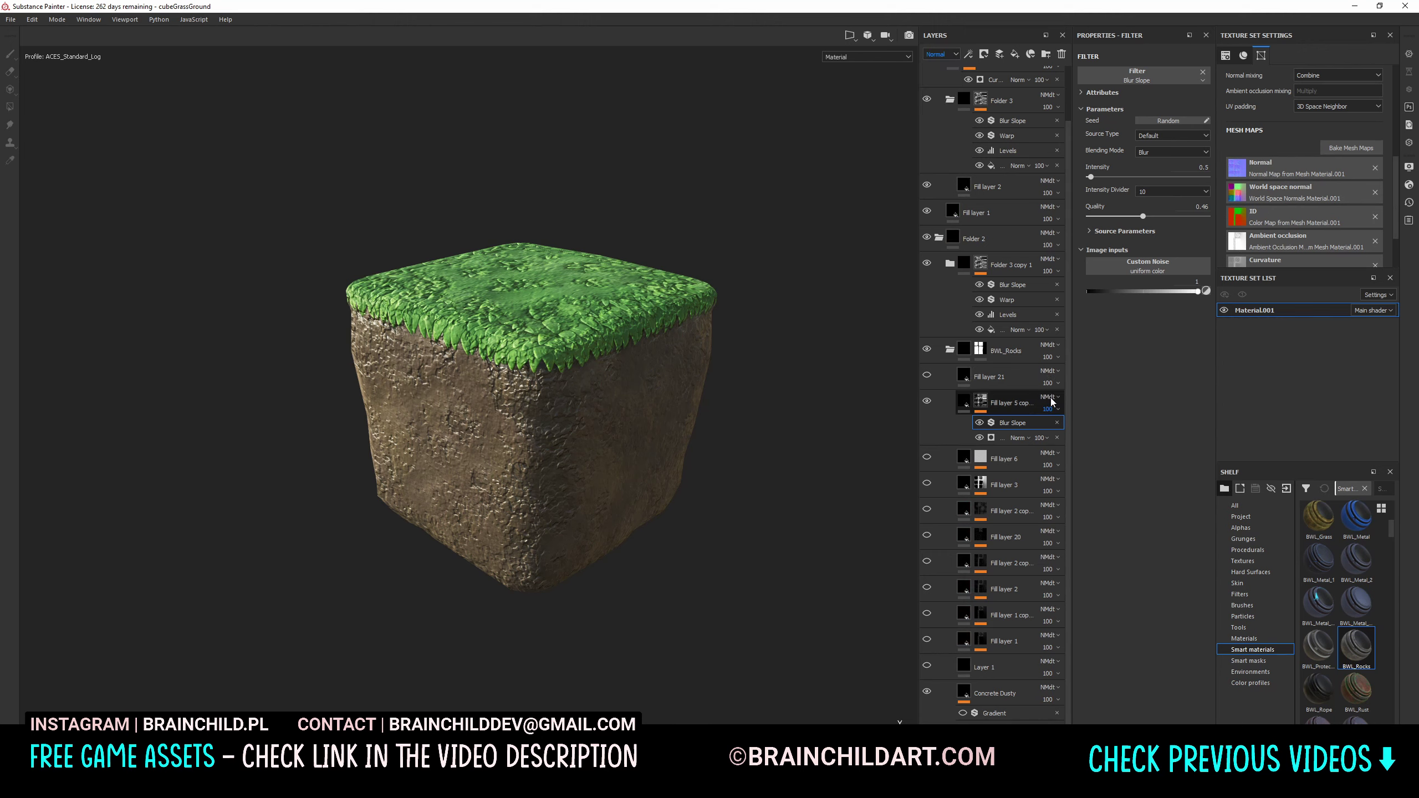
left_click(1048, 397)
left_click(1054, 567)
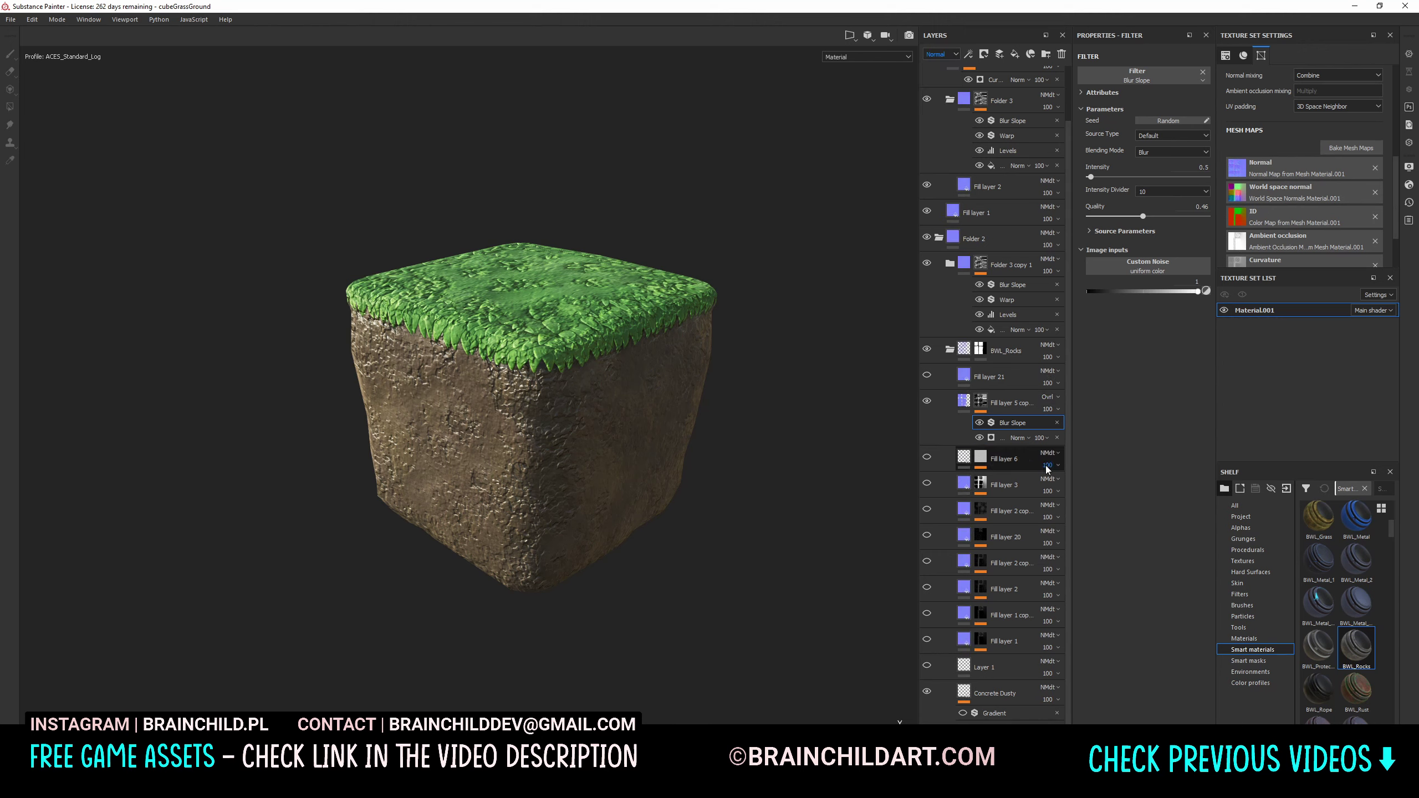
left_click(1018, 438)
left_click(1034, 608)
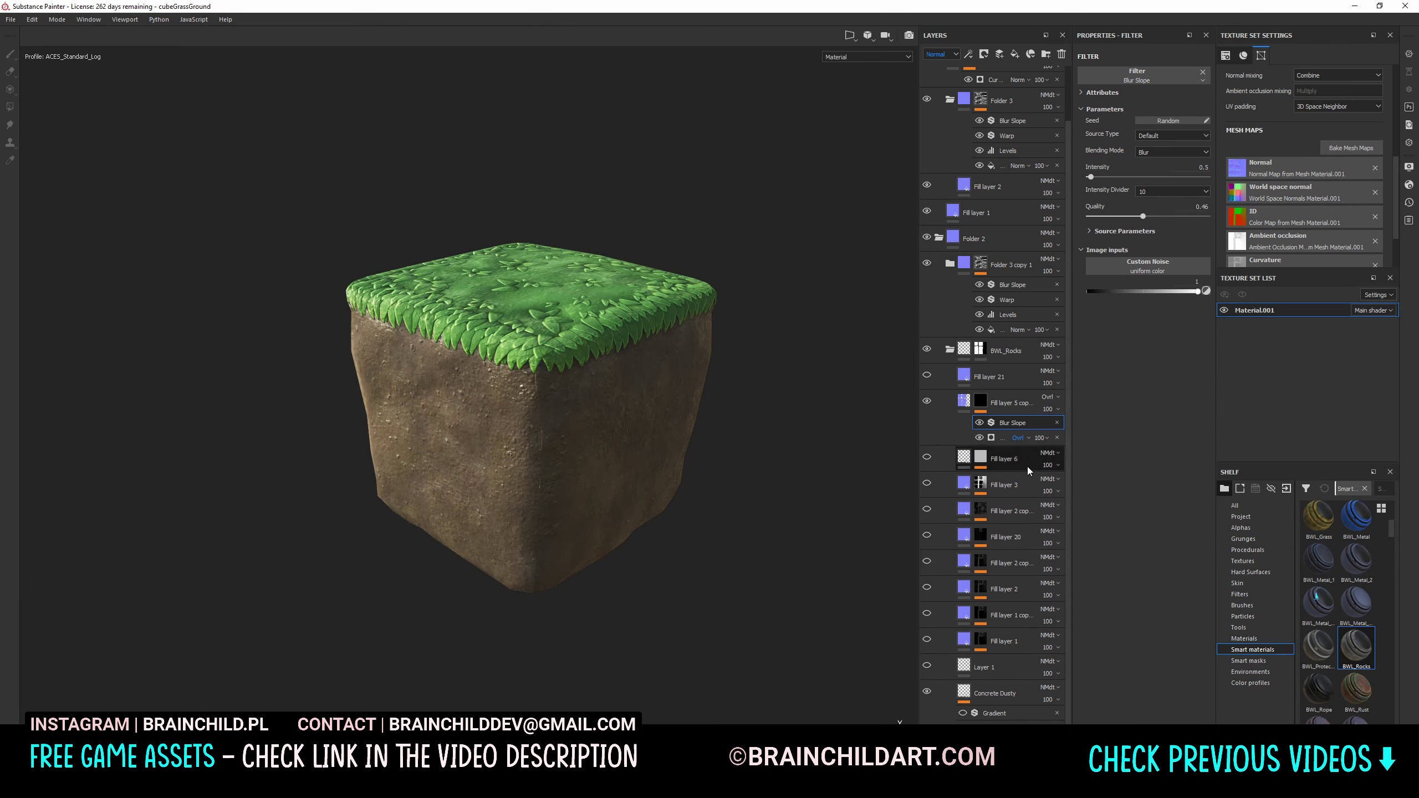
left_click(1039, 438)
mouse_move(1084, 458)
left_mouse_down()
mouse_move(1038, 458)
mouse_move(1053, 458)
left_mouse_up()
left_click_drag(761, 498, 757, 402, "alt")
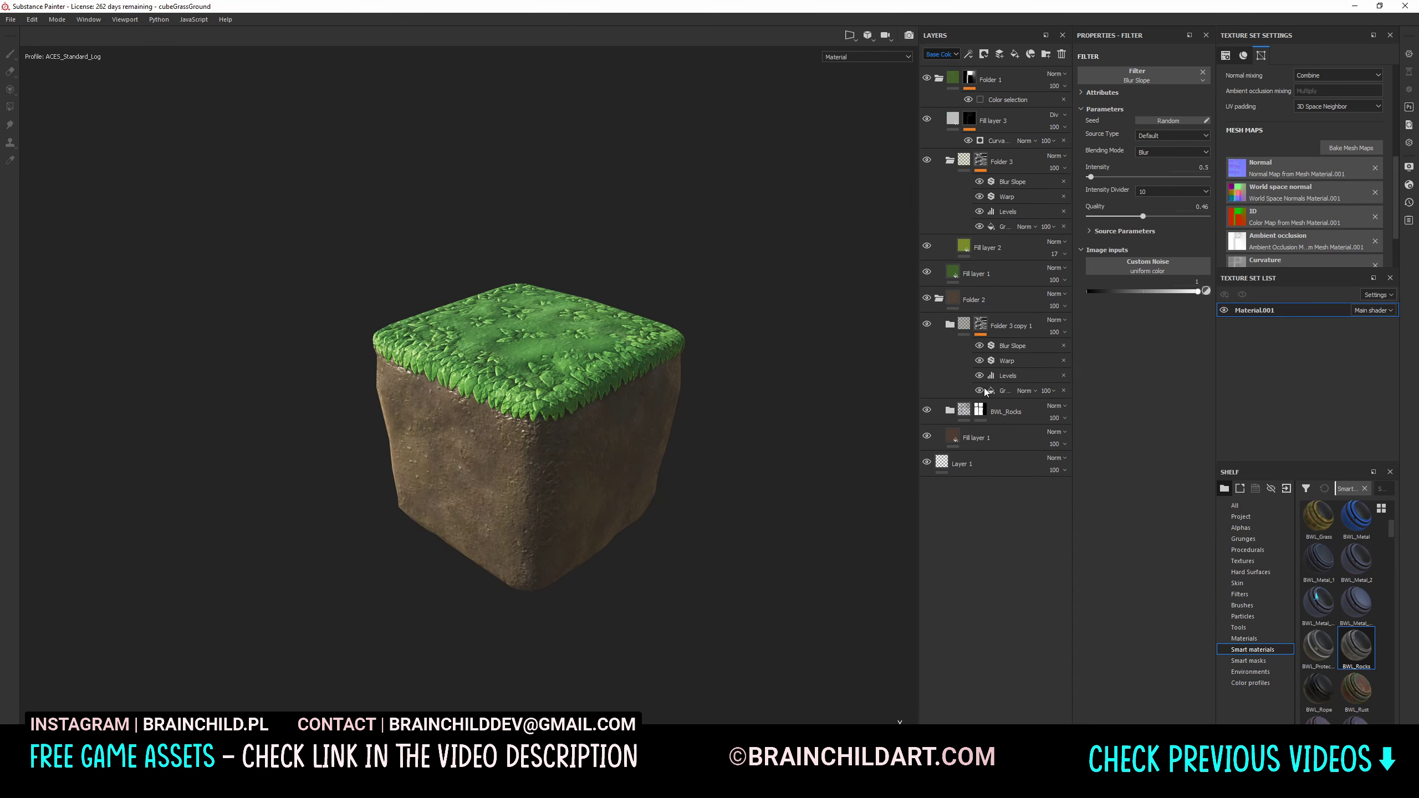
Mask Folder 2 with a colour selection restricted to the red ID area
right_click(942, 302)
left_click(1010, 314)
right_click(1010, 313)
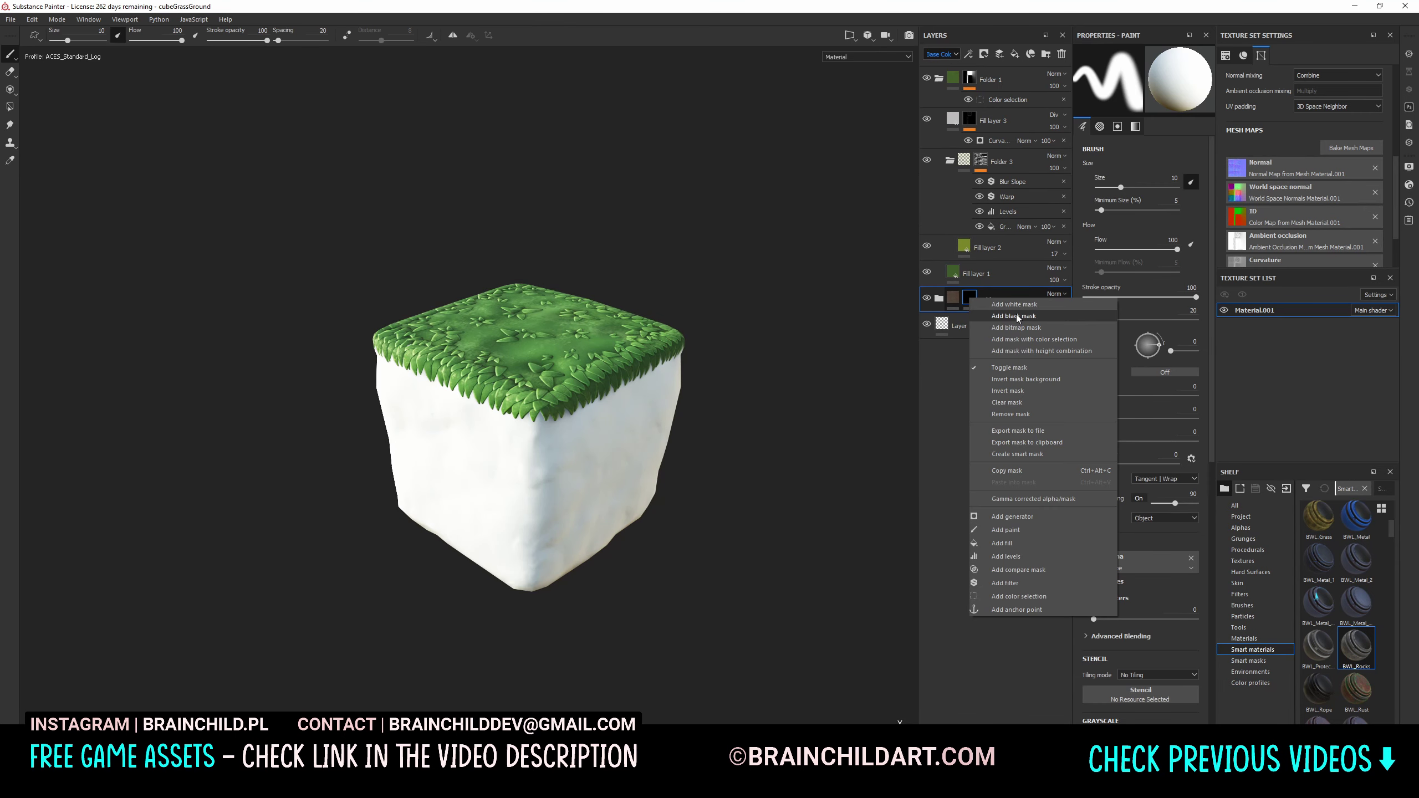
left_click(1030, 344)
left_click(1187, 166)
left_click(675, 444)
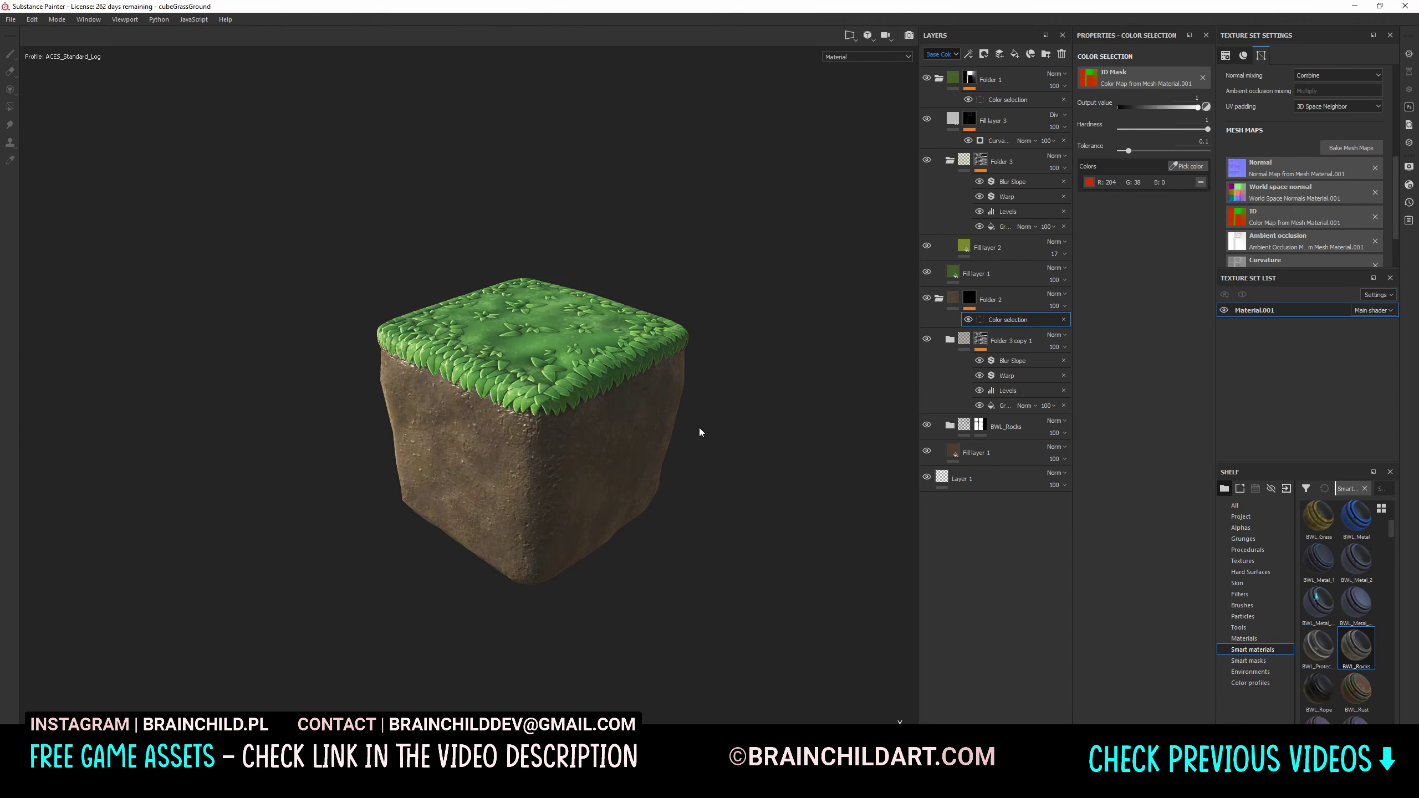
left_click(939, 79)
scroll(1344, 609, "down", 3)
Drag the StylisedRock smart material from the Shelf onto the cube
scroll(1363, 618, "down", 3)
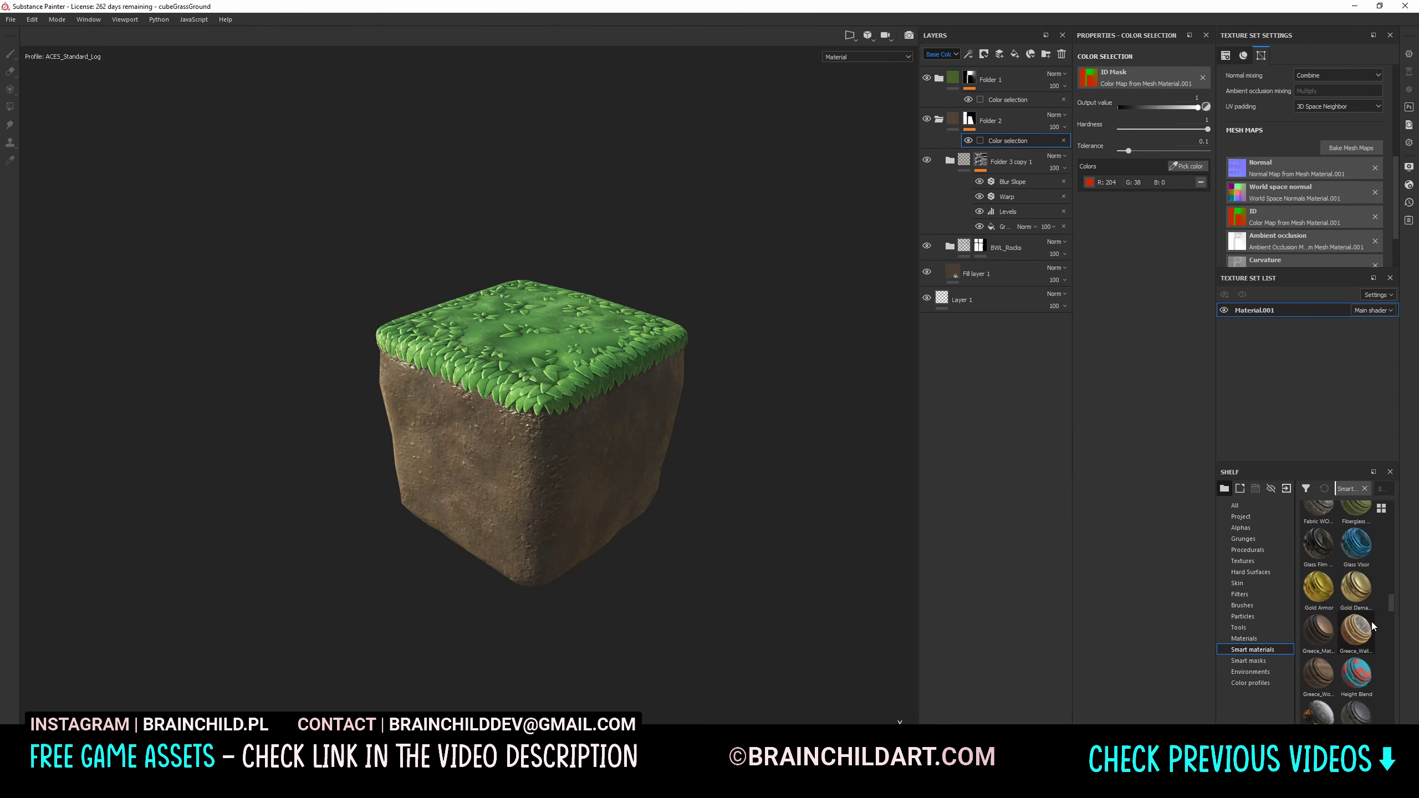
scroll(1368, 634, "down", 3)
scroll(1380, 640, "down", 5)
scroll(1368, 637, "down", 3)
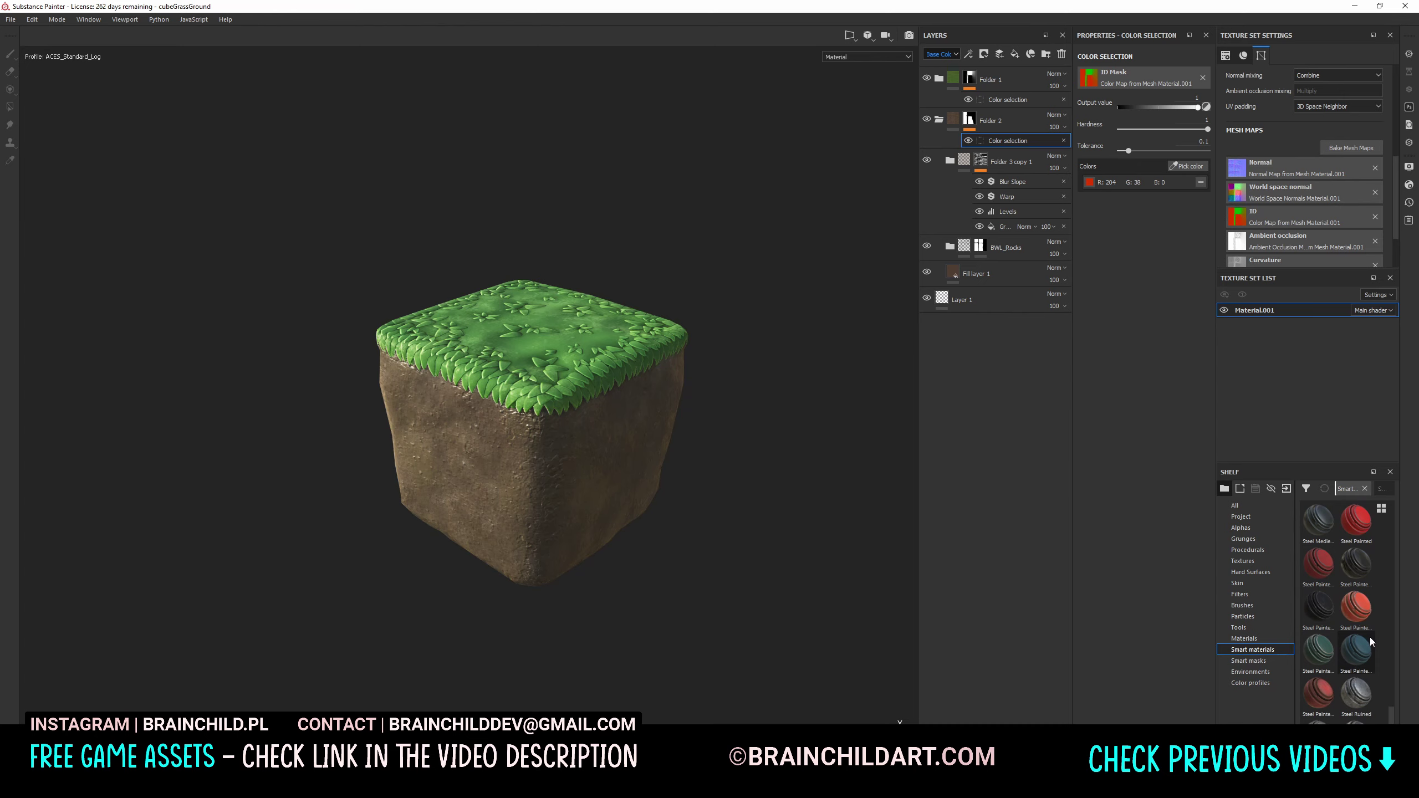
scroll(1371, 637, "down", 4)
left_click_drag(1356, 562, 983, 251)
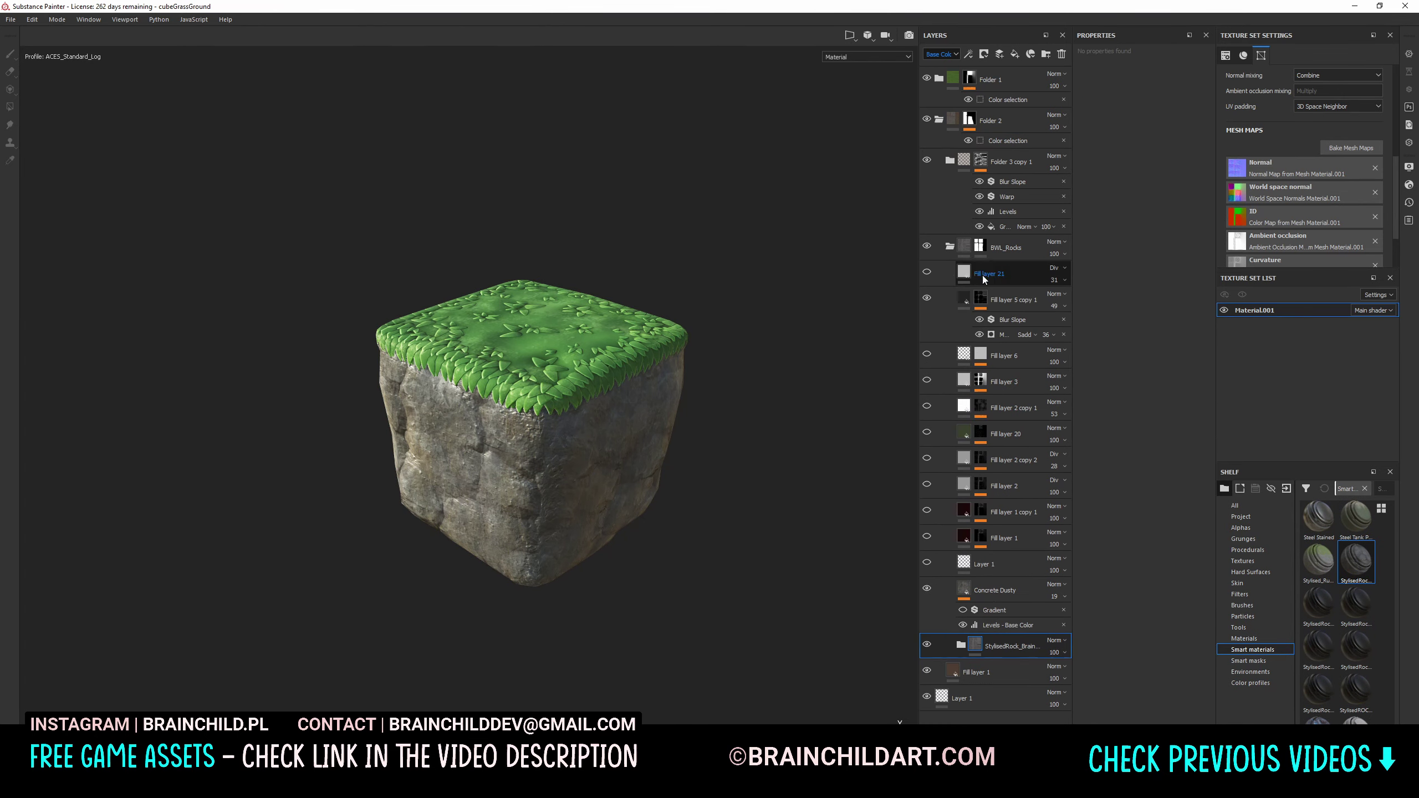
Darken the rock via BaseTexture's HSL Perceptive: lightness 0.362 and slightly lower saturation
left_click(998, 646)
left_click(940, 54)
left_click(942, 113)
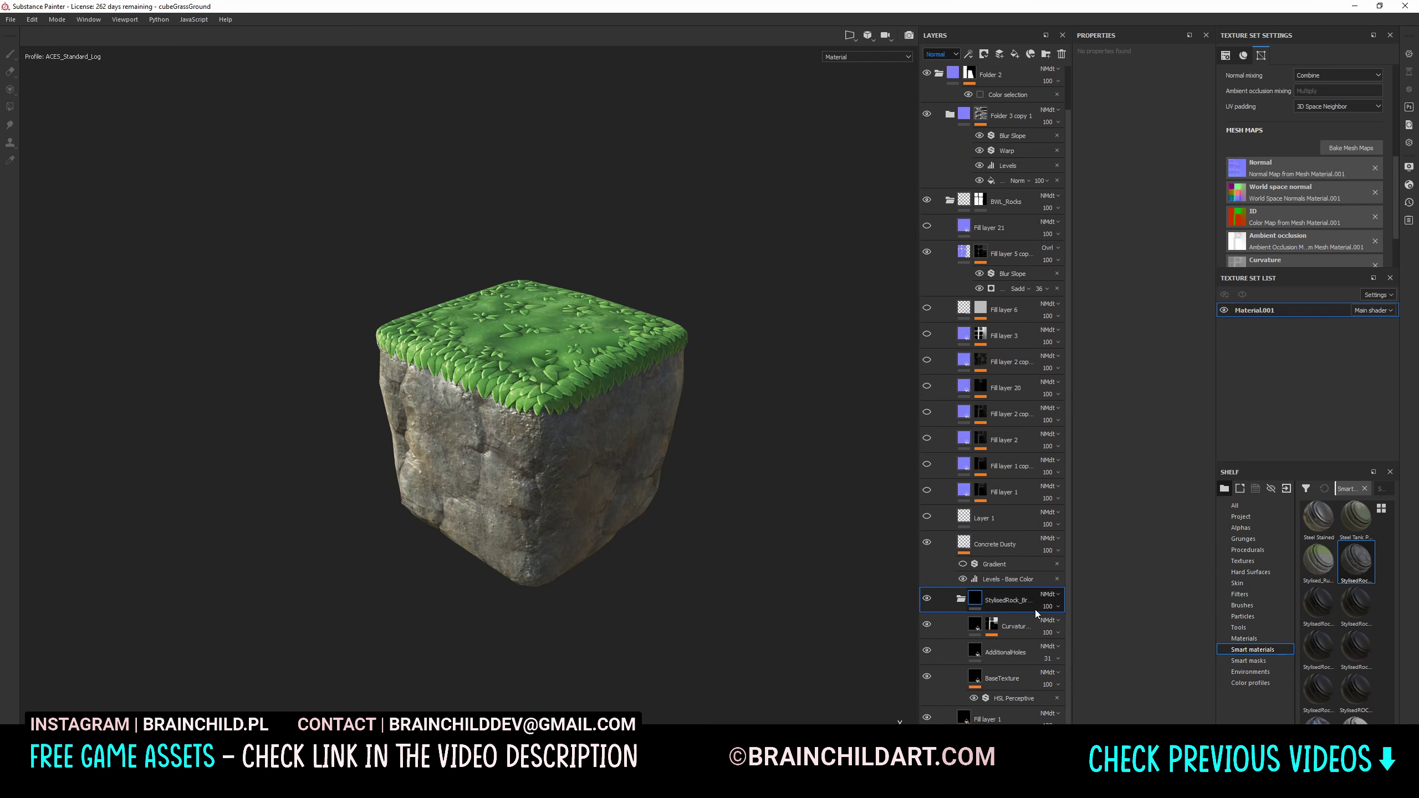
left_click(972, 653)
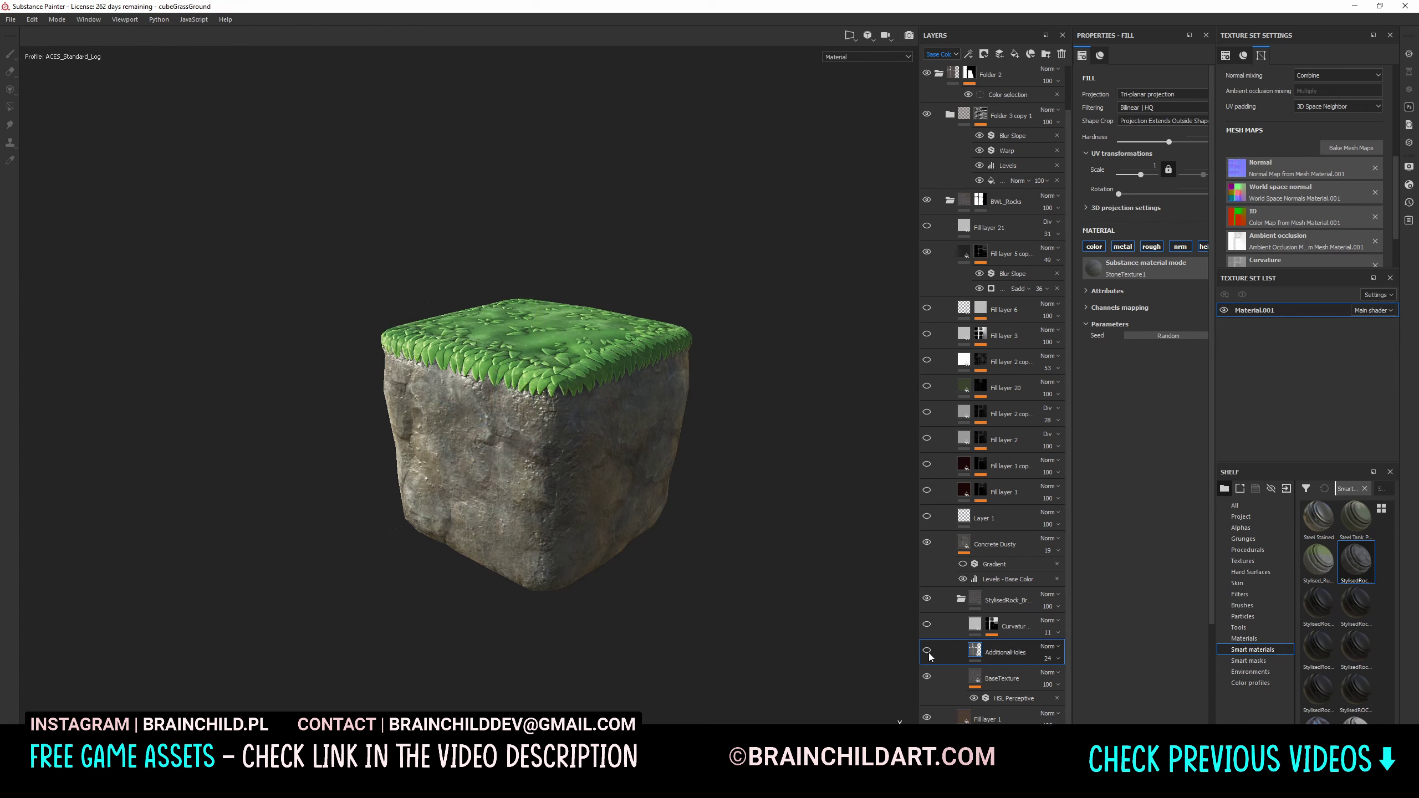
right_click(1000, 697)
mouse_move(1145, 206)
left_mouse_down()
mouse_move(1131, 205)
mouse_move(1178, 183)
left_mouse_up()
middle_click_drag(734, 387, 744, 408)
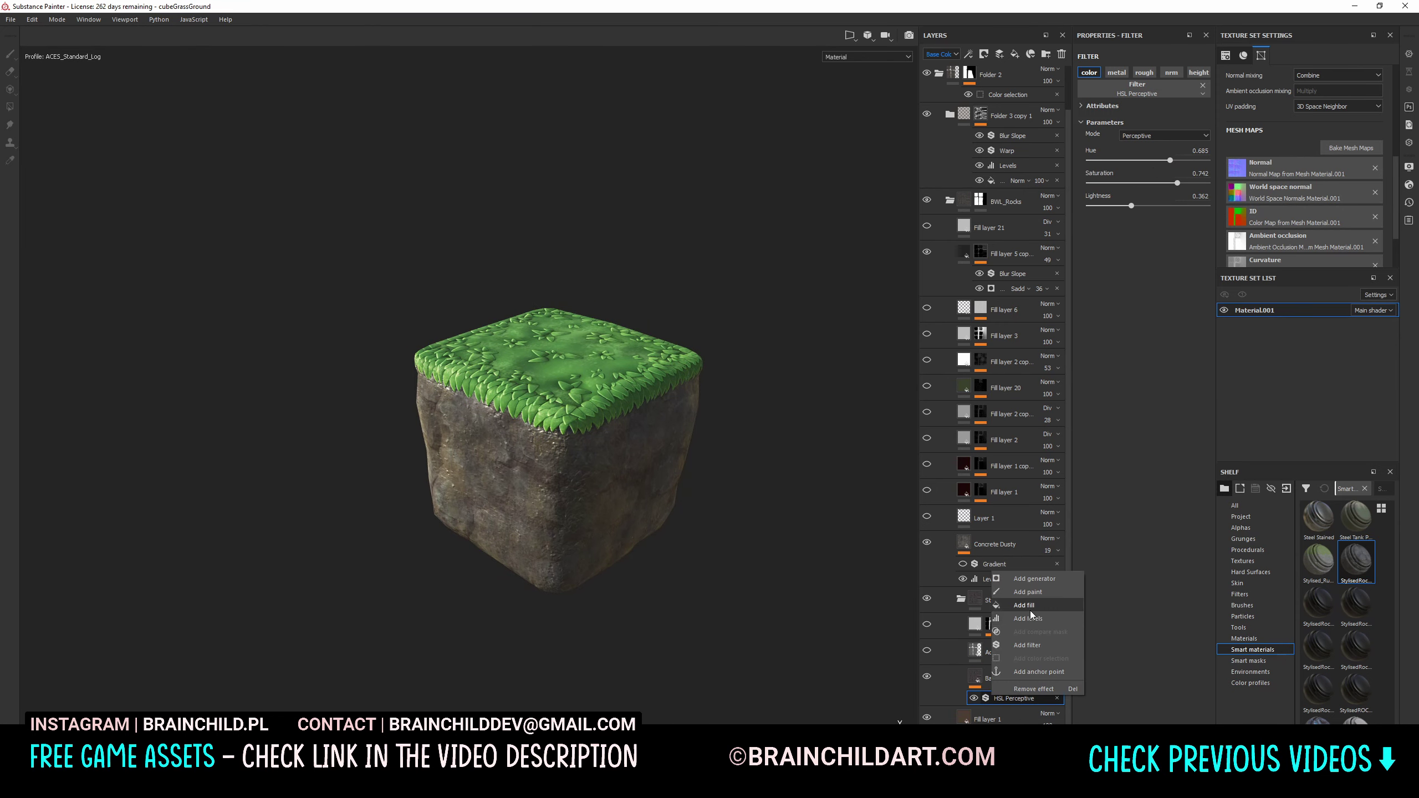
Add a Levels adjustment to BaseTexture, pull in its white point, and set its opacity to 69
left_click(973, 679)
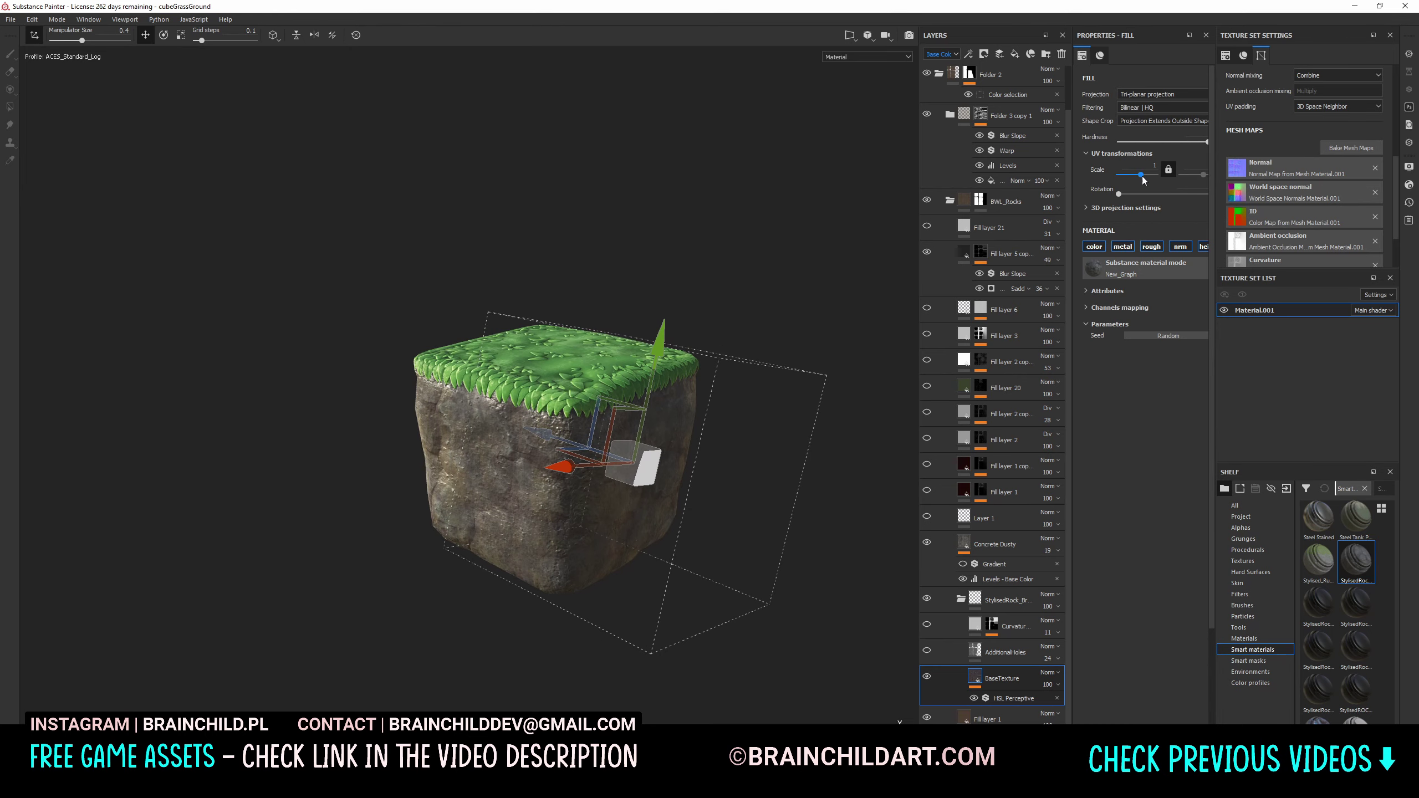
right_click(985, 683)
left_click(1017, 408)
left_click_drag(1203, 97, 1138, 101)
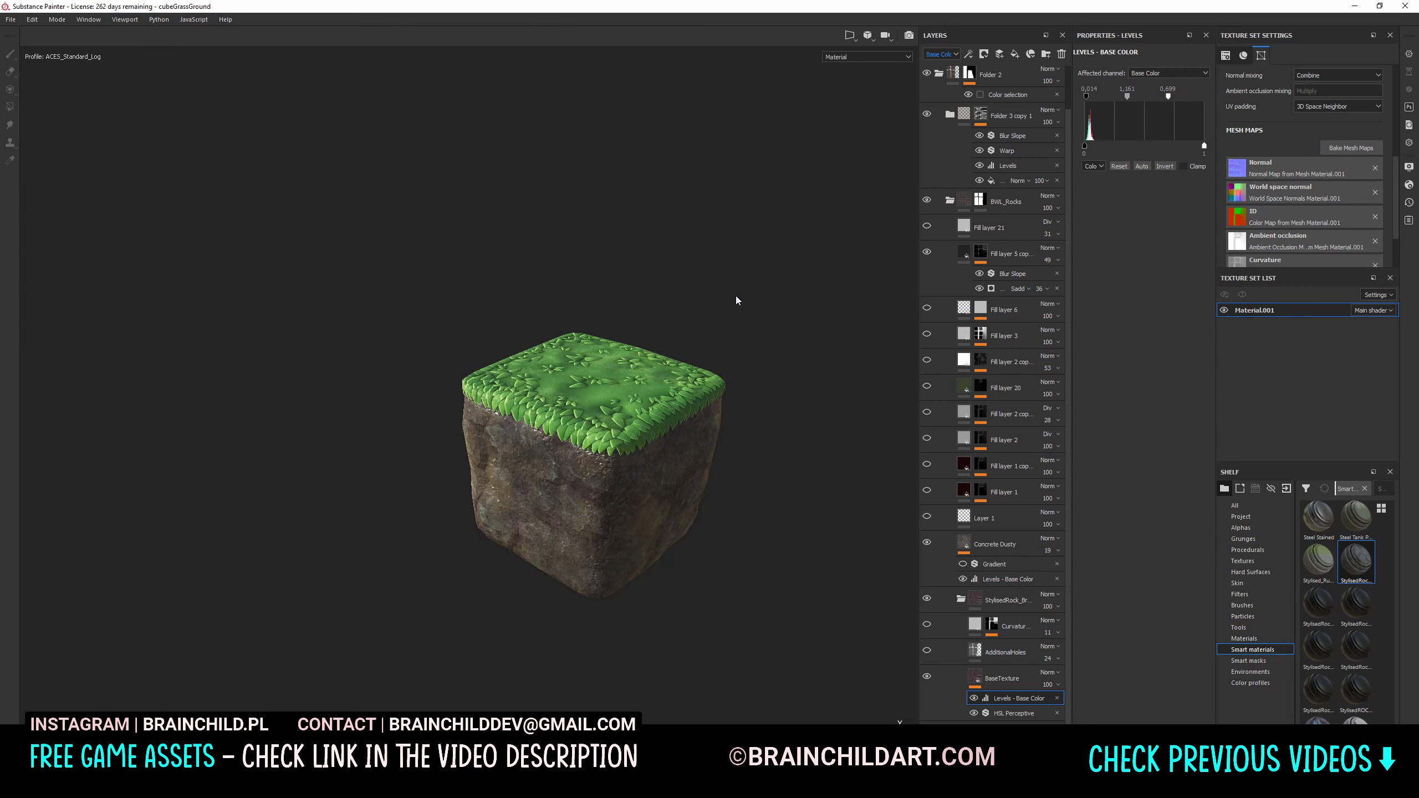
left_click_drag(736, 300, 761, 294, "alt")
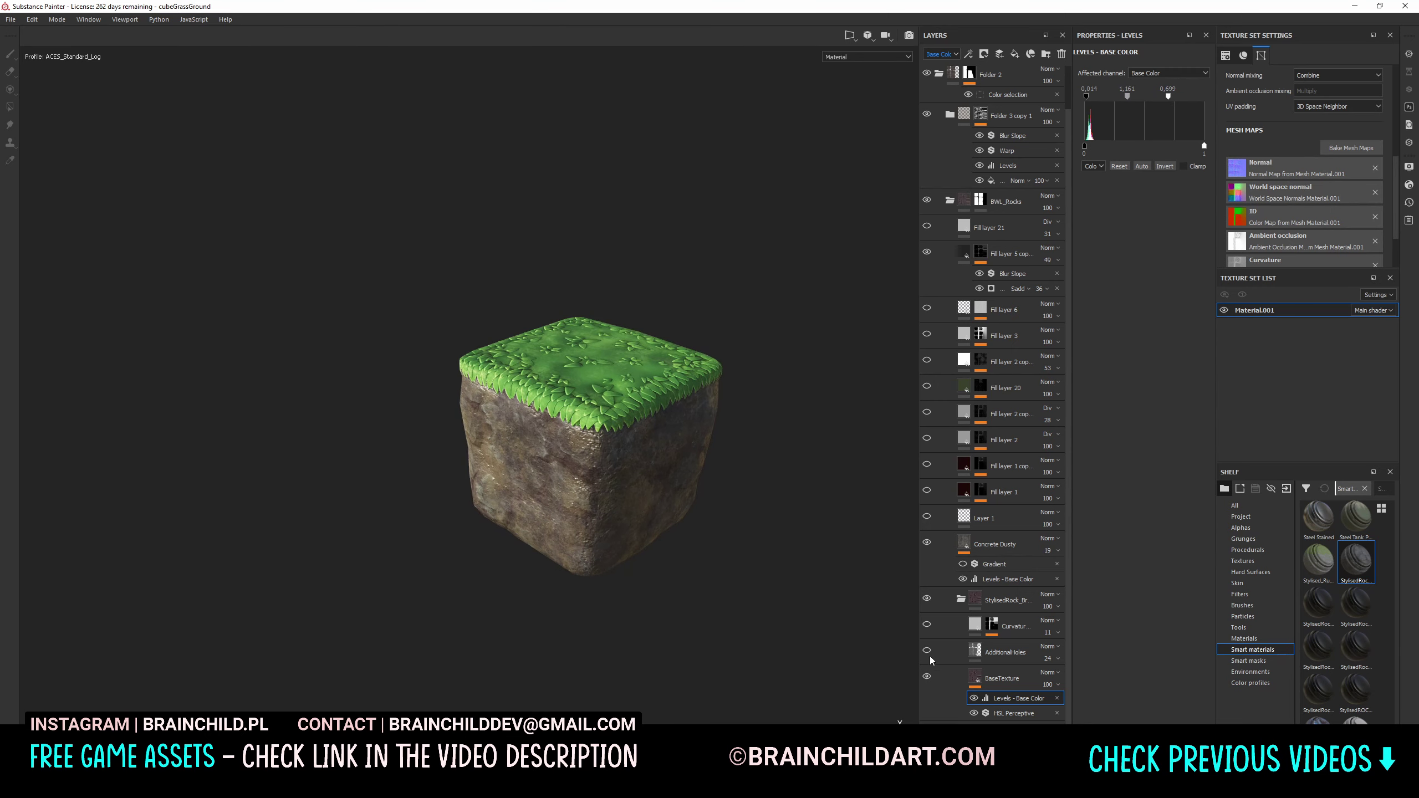
left_click(1048, 684)
left_click_drag(1091, 706, 1074, 706)
left_click_drag(704, 482, 748, 479, "alt")
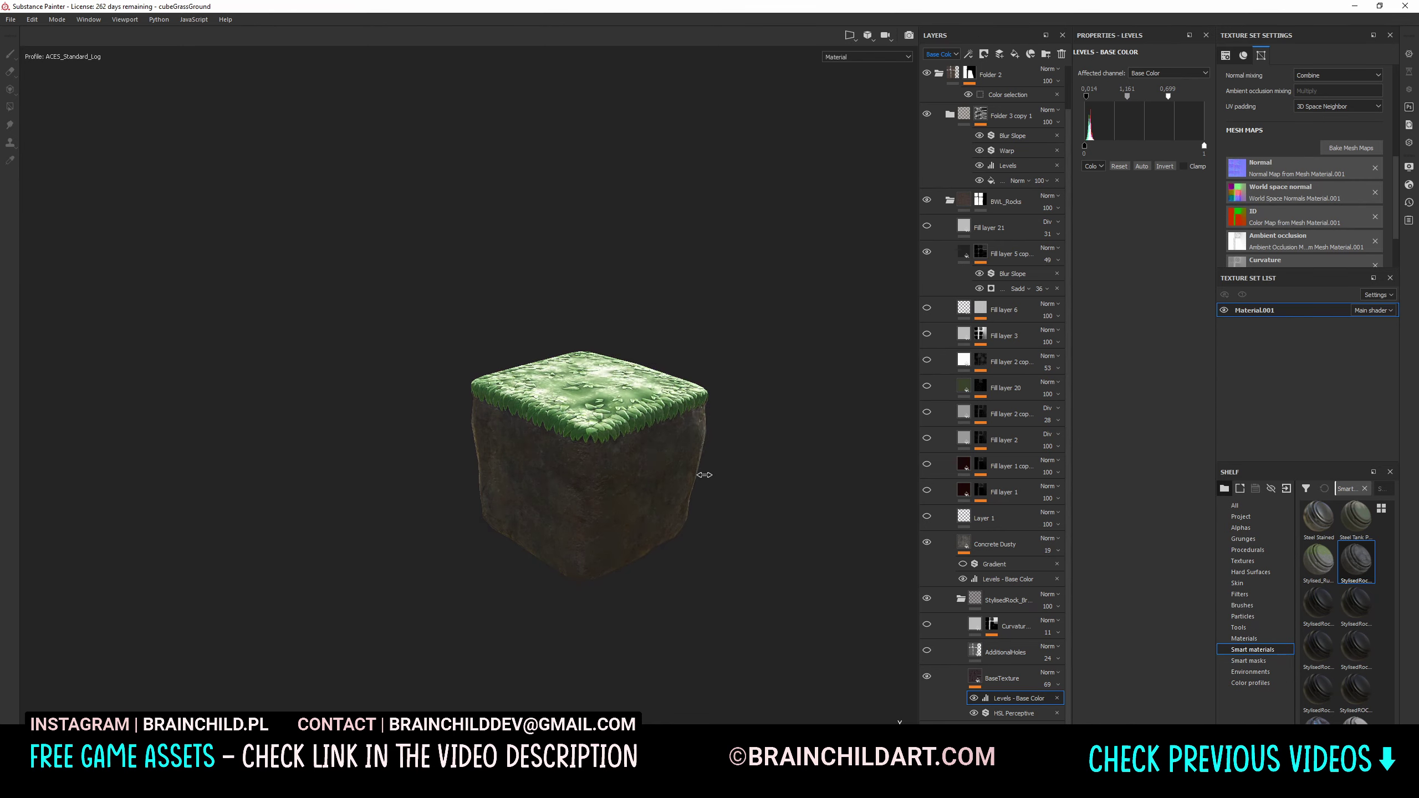
Switch the viewport environment map to Bonifacio Aragon Stairs, after trying Soft 1Front 2Backs
left_click(1410, 167)
left_click(1315, 262)
left_click(1275, 395)
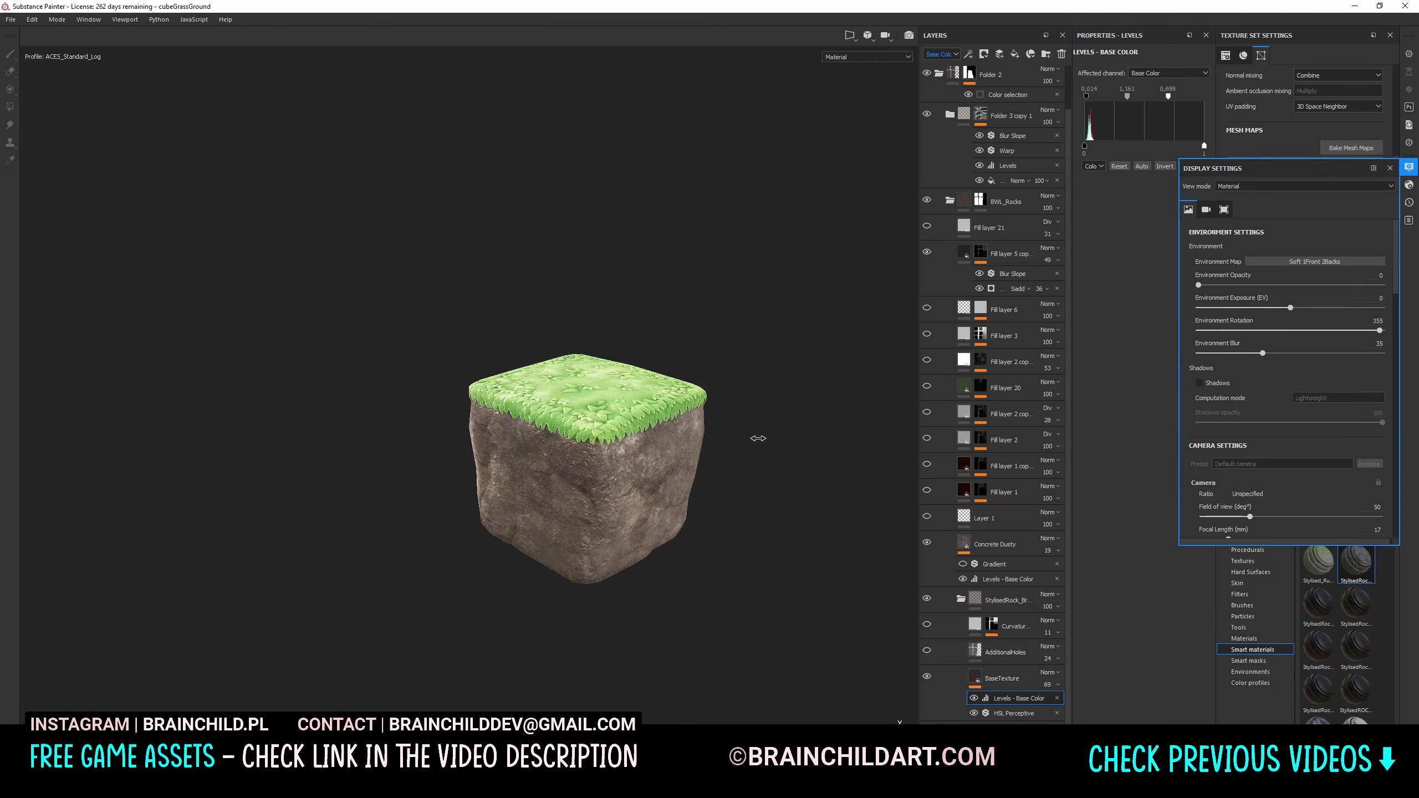
right_click_drag(758, 438, 698, 423, "shift")
left_click(1316, 262)
left_click(1286, 319)
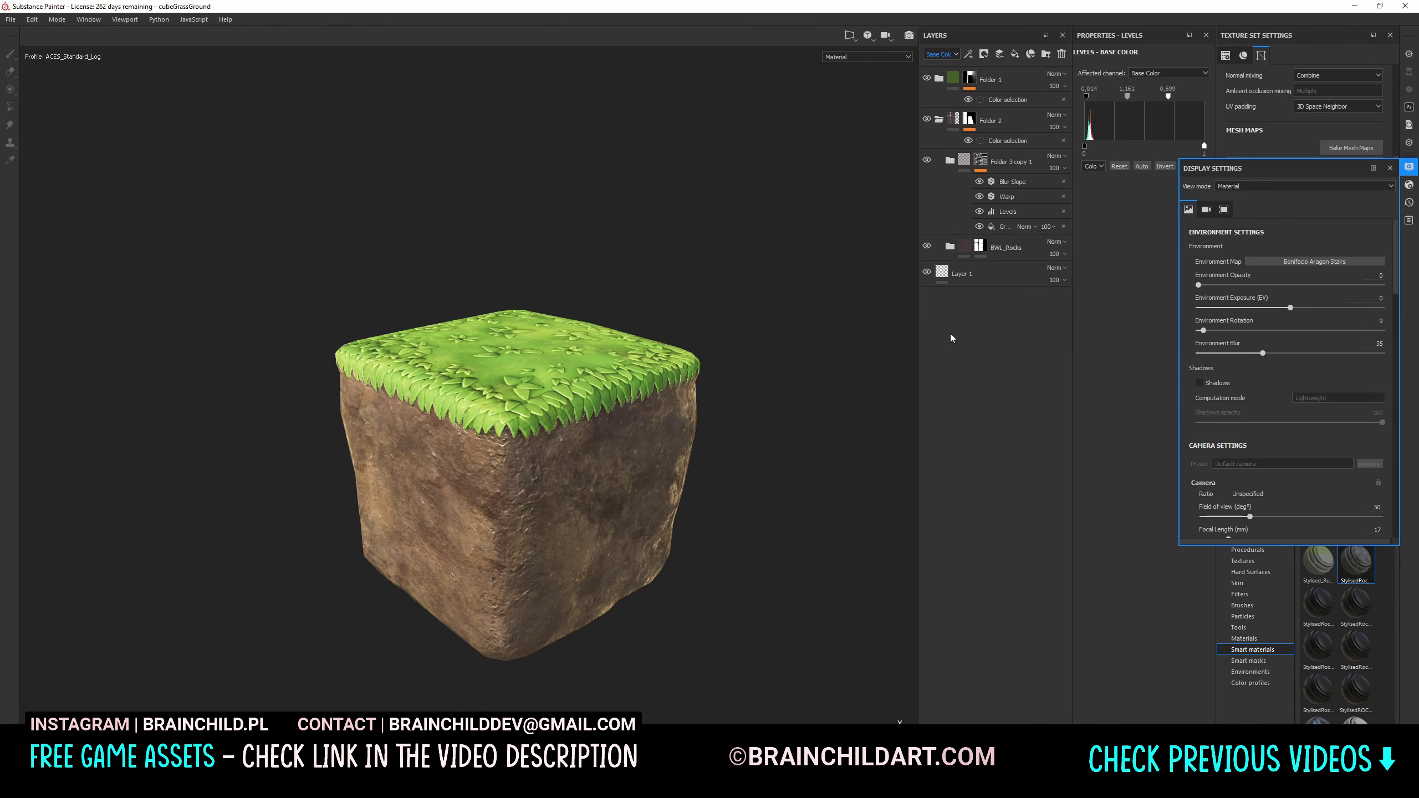
Add a Color Selection mask to the BWL_Rocks folder using the red ID colour
left_click(982, 246)
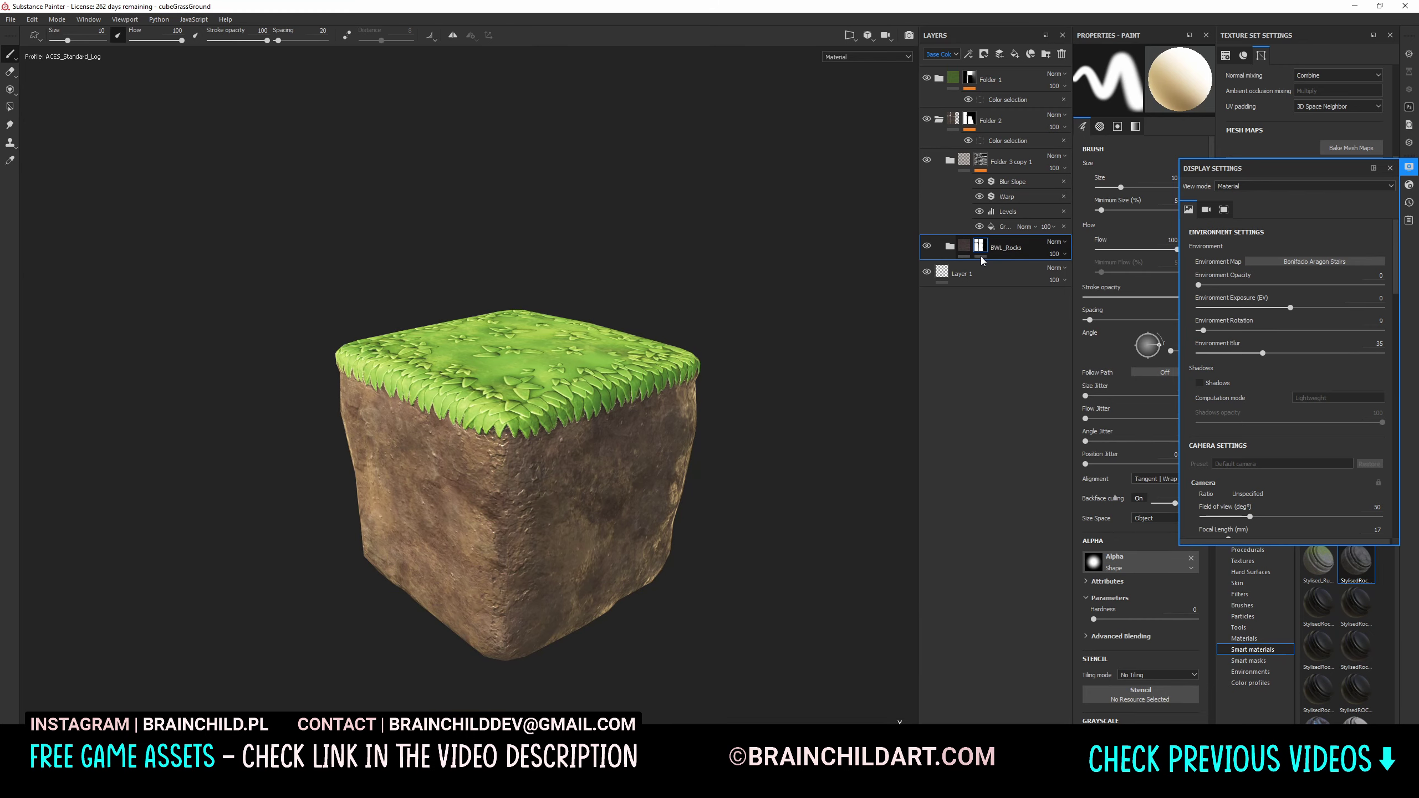
left_click(1102, 294)
left_click(950, 246)
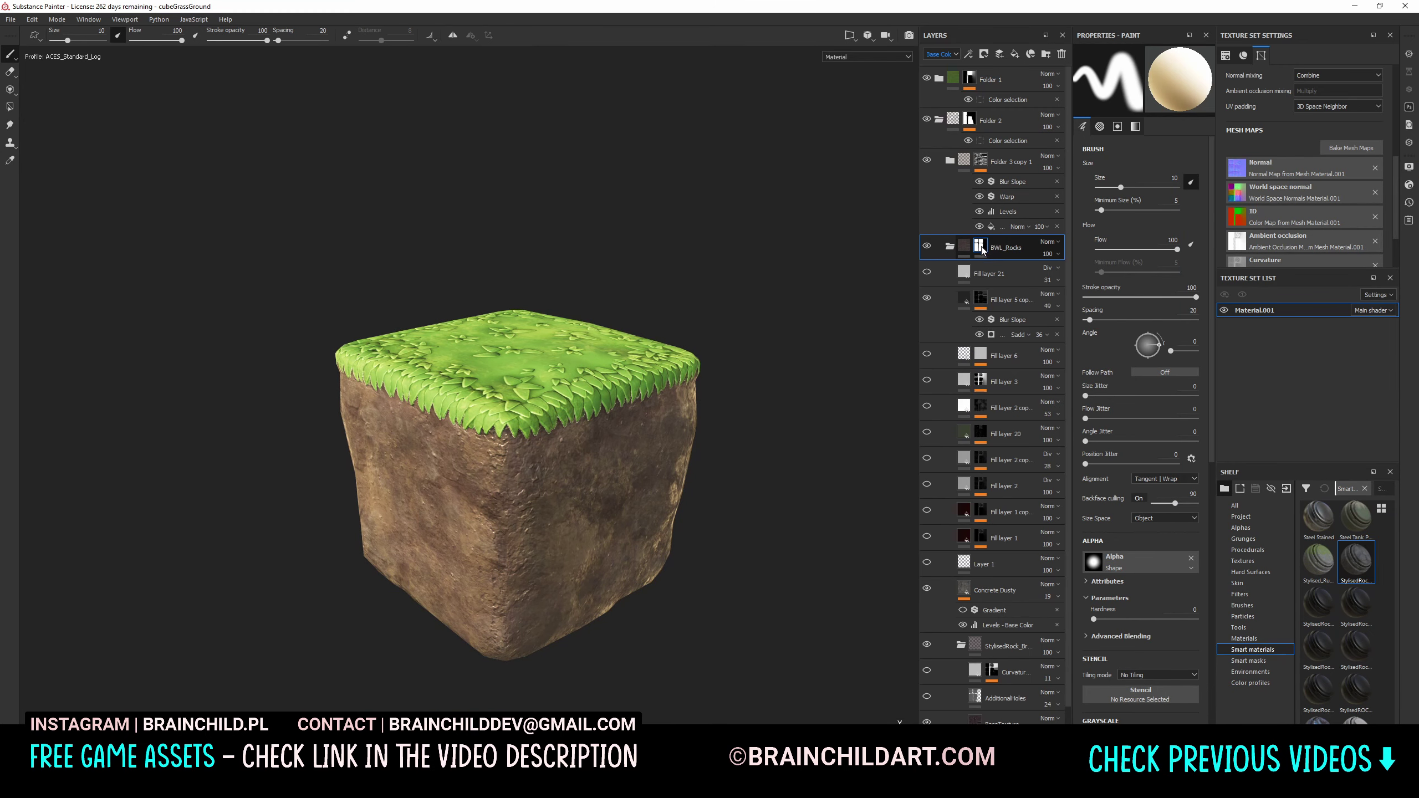
right_click(980, 246)
left_click(1027, 288)
left_click(1187, 165)
left_click(503, 504)
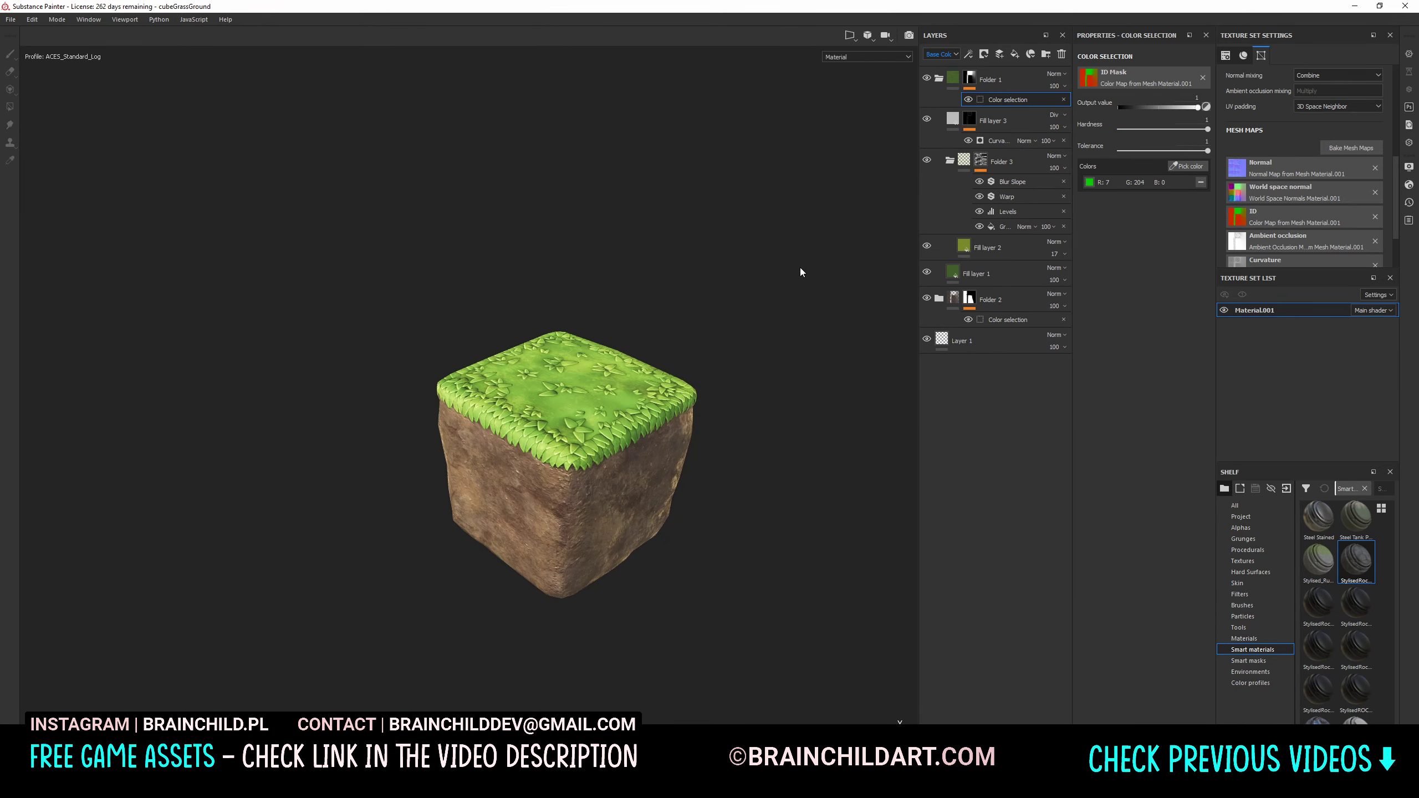
Rotate the lighting around the cube, expand Folder 2 and collapse BWL_Rocks
mouse_move(783, 338)
right_mouse_down("shift")
mouse_move(762, 346)
mouse_move(764, 393)
right_mouse_up("shift")
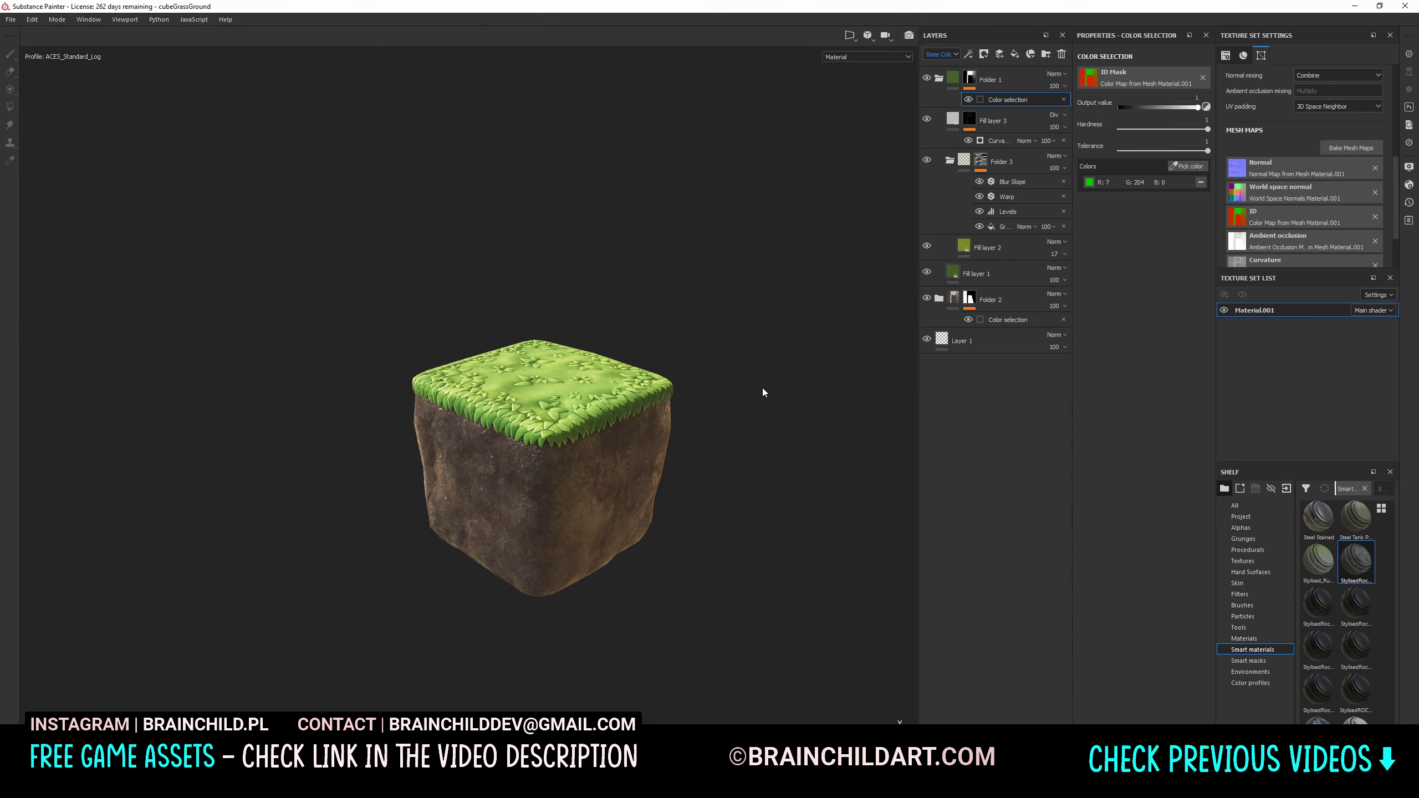
middle_click_drag(764, 393, 732, 406)
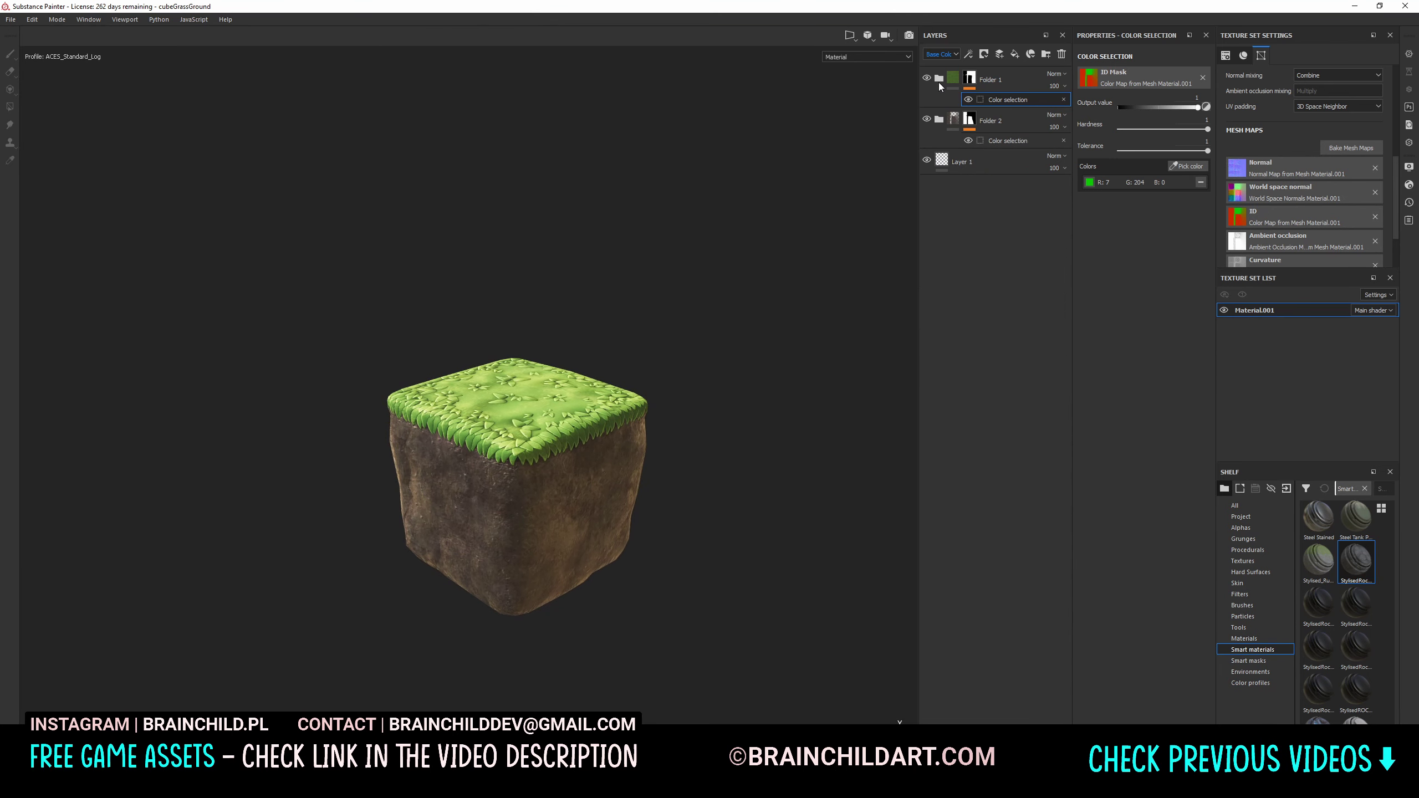
left_click(939, 119)
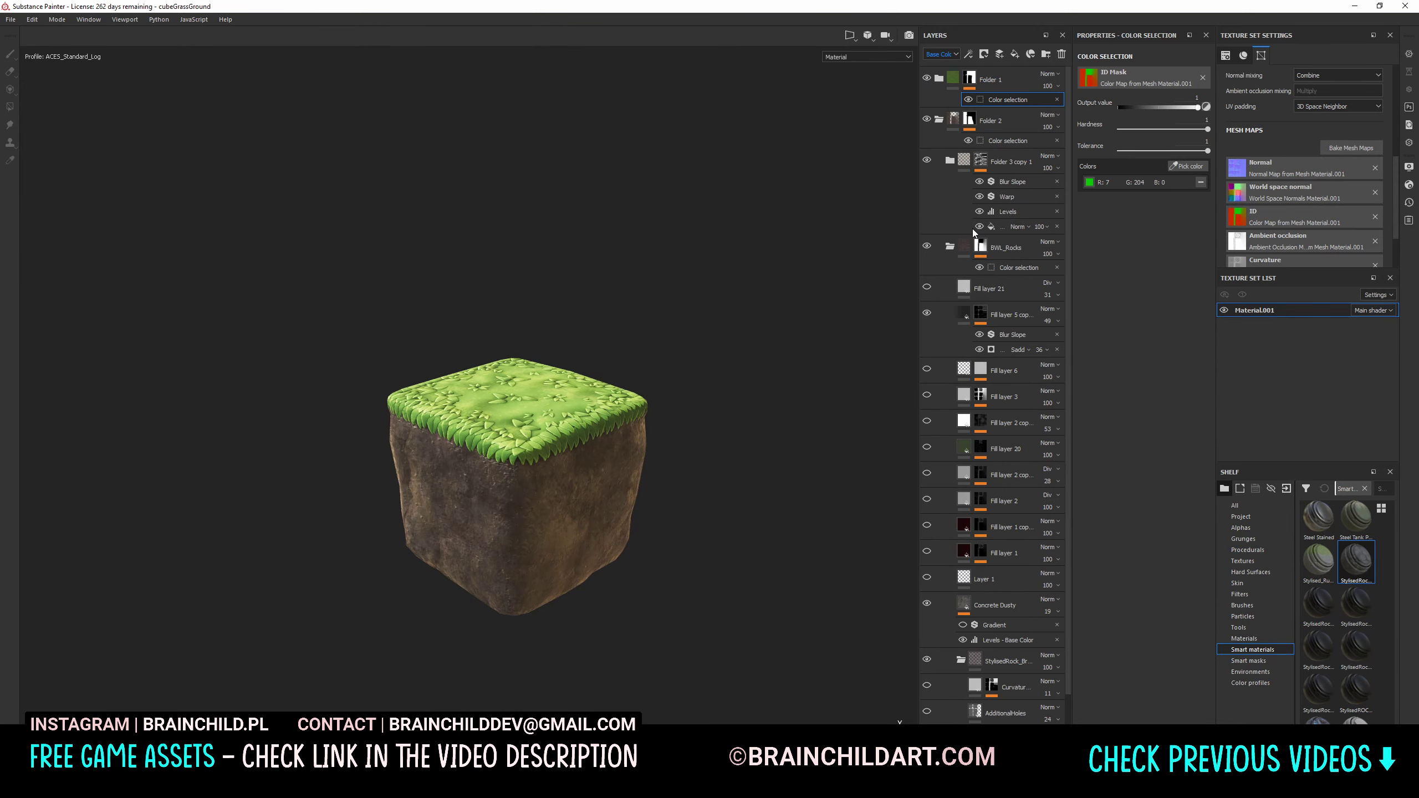
left_click(950, 246)
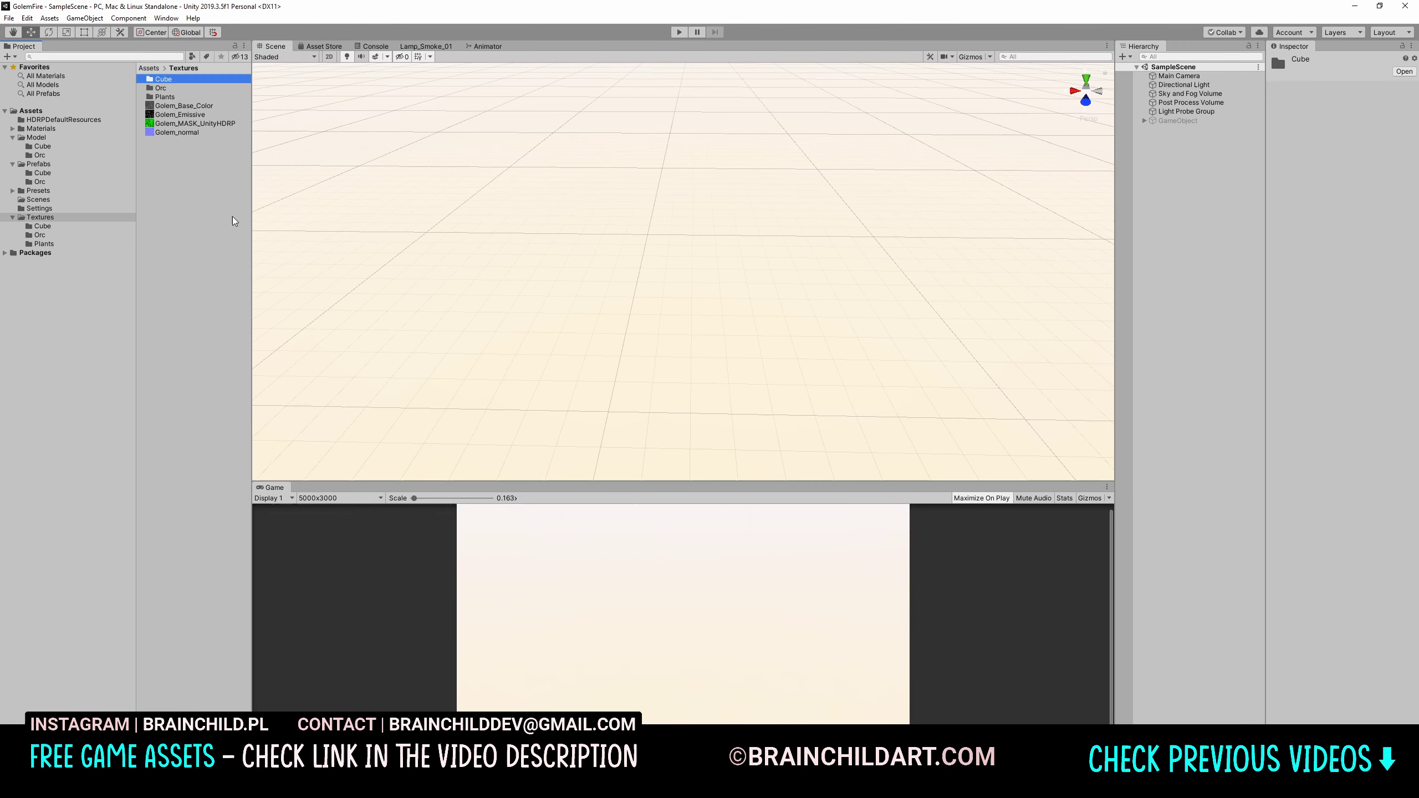
Place cube_01 from the Model Cube folder into the Unity scene and frame it
left_click(57, 146)
left_click_drag(168, 79, 347, 196)
key("f")
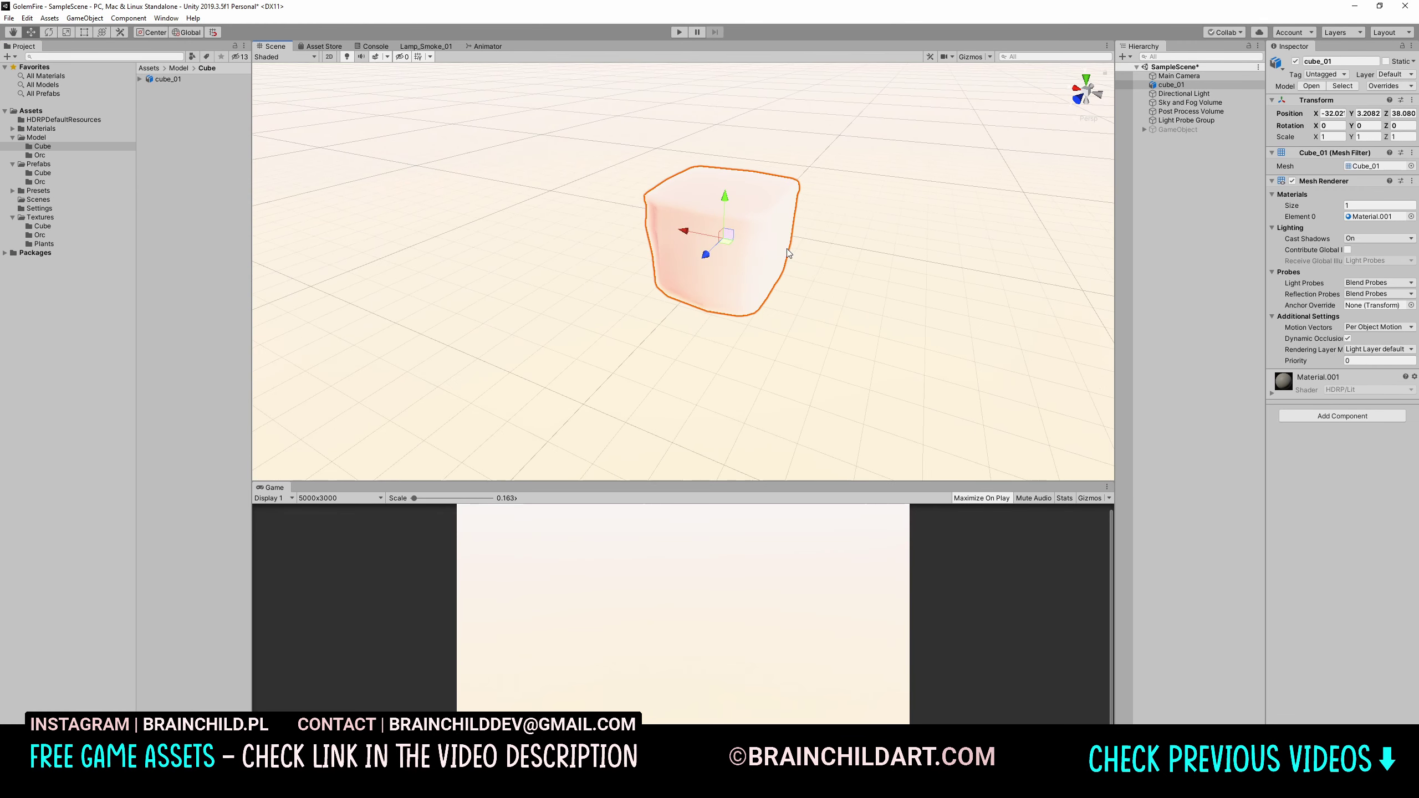
mouse_move(710, 235)
left_mouse_down("alt")
mouse_move(644, 215)
mouse_move(648, 232)
left_mouse_up("alt")
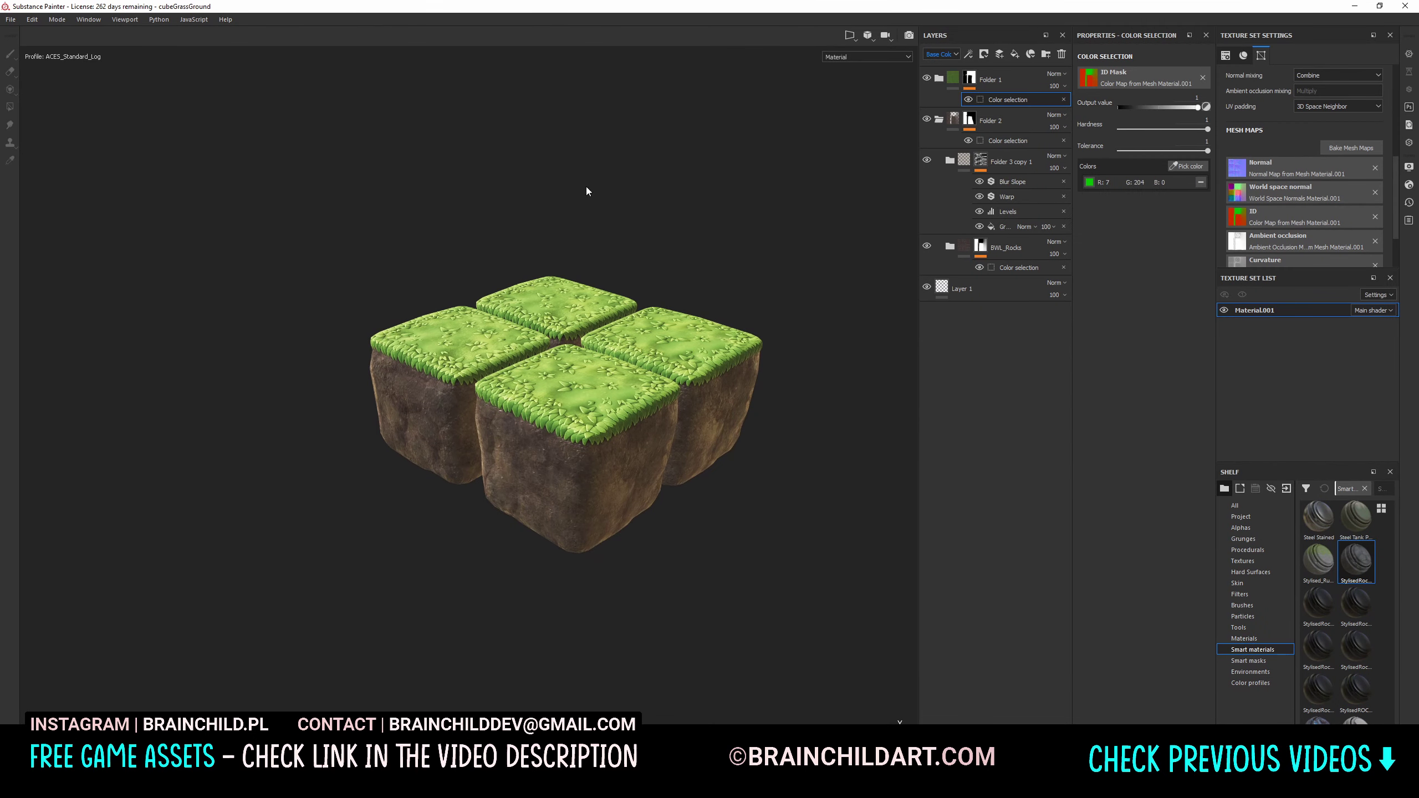
Export the textures using the Unity HD Render Pipeline (Metallic Standard) output template
left_click(9, 19)
left_click(33, 137)
left_click(693, 269)
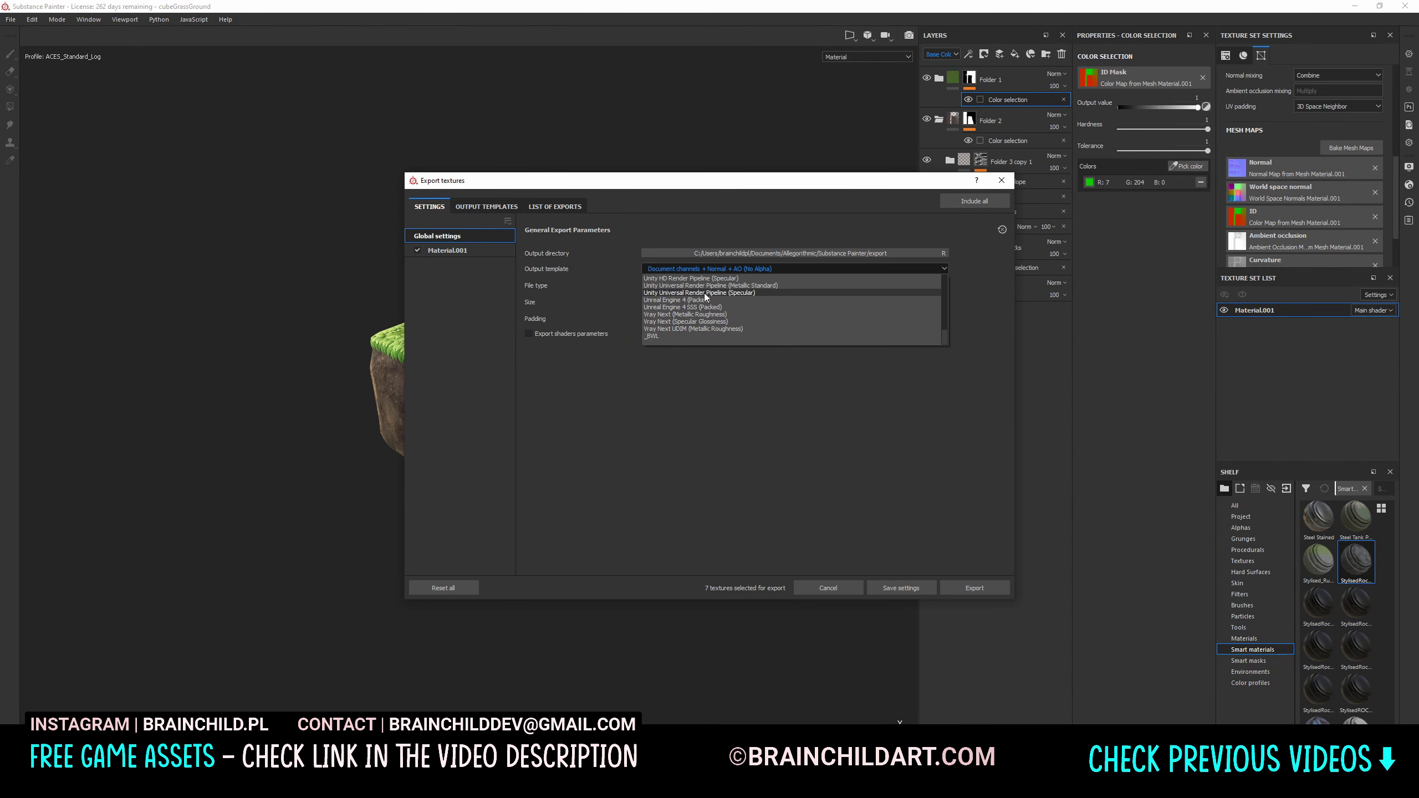
scroll(705, 319, "up", 2)
left_click(710, 314)
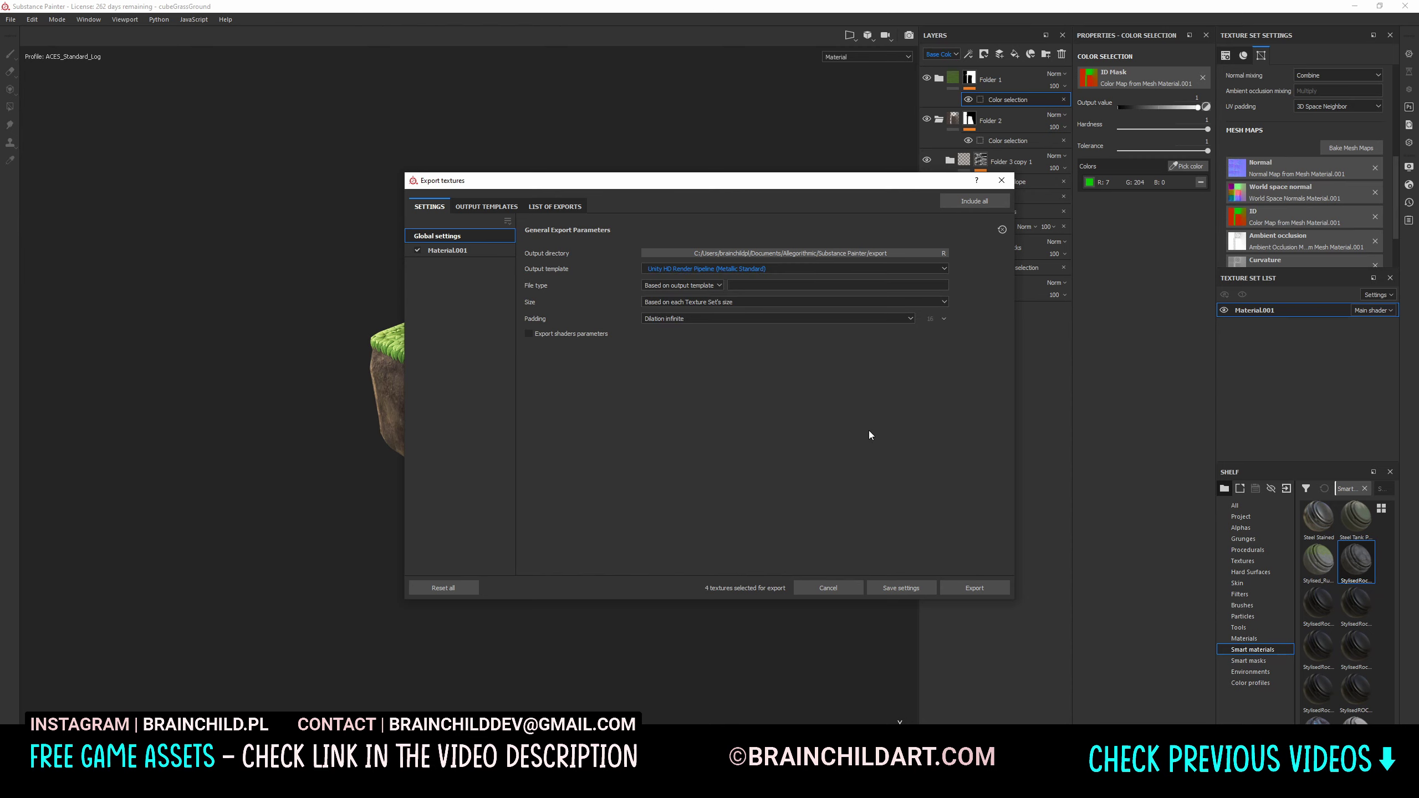
left_click(959, 588)
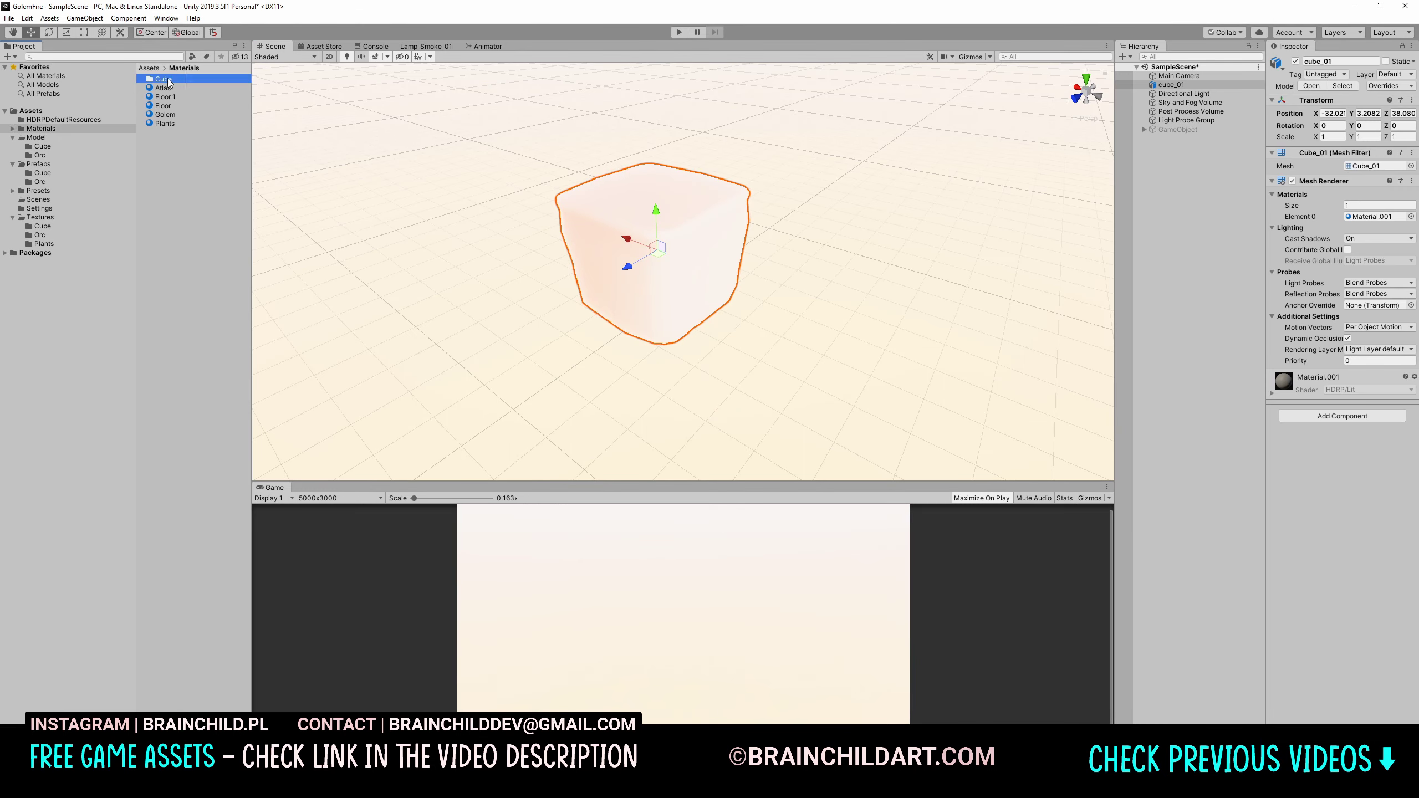
Create a Cube1 material in the Cube materials folder and assign it to cube_01
double_click(168, 82)
right_click(167, 139)
left_click(522, 314)
left_click_drag(165, 79, 634, 276)
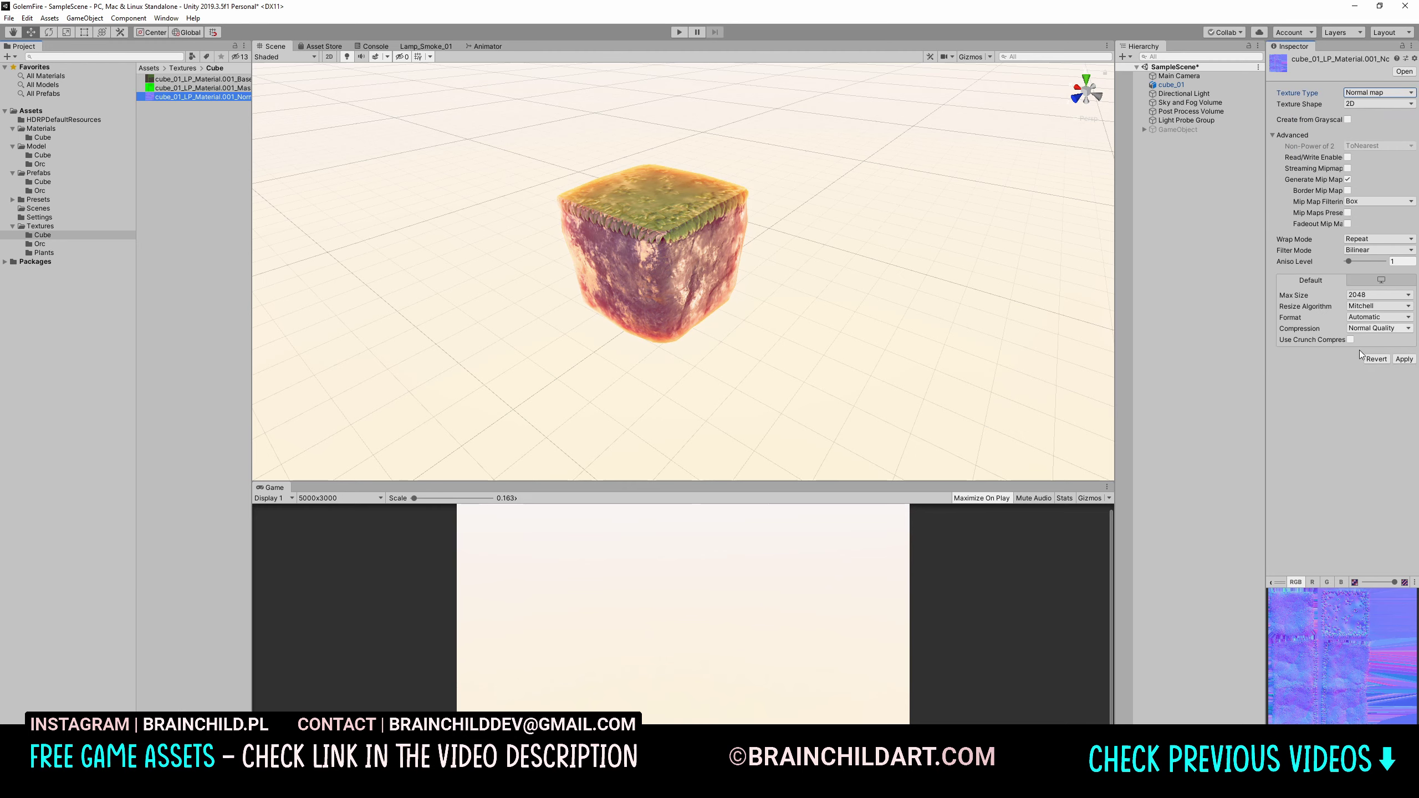
mouse_move(758, 260)
left_mouse_down("alt")
mouse_move(799, 342)
mouse_move(840, 348)
left_mouse_up("alt")
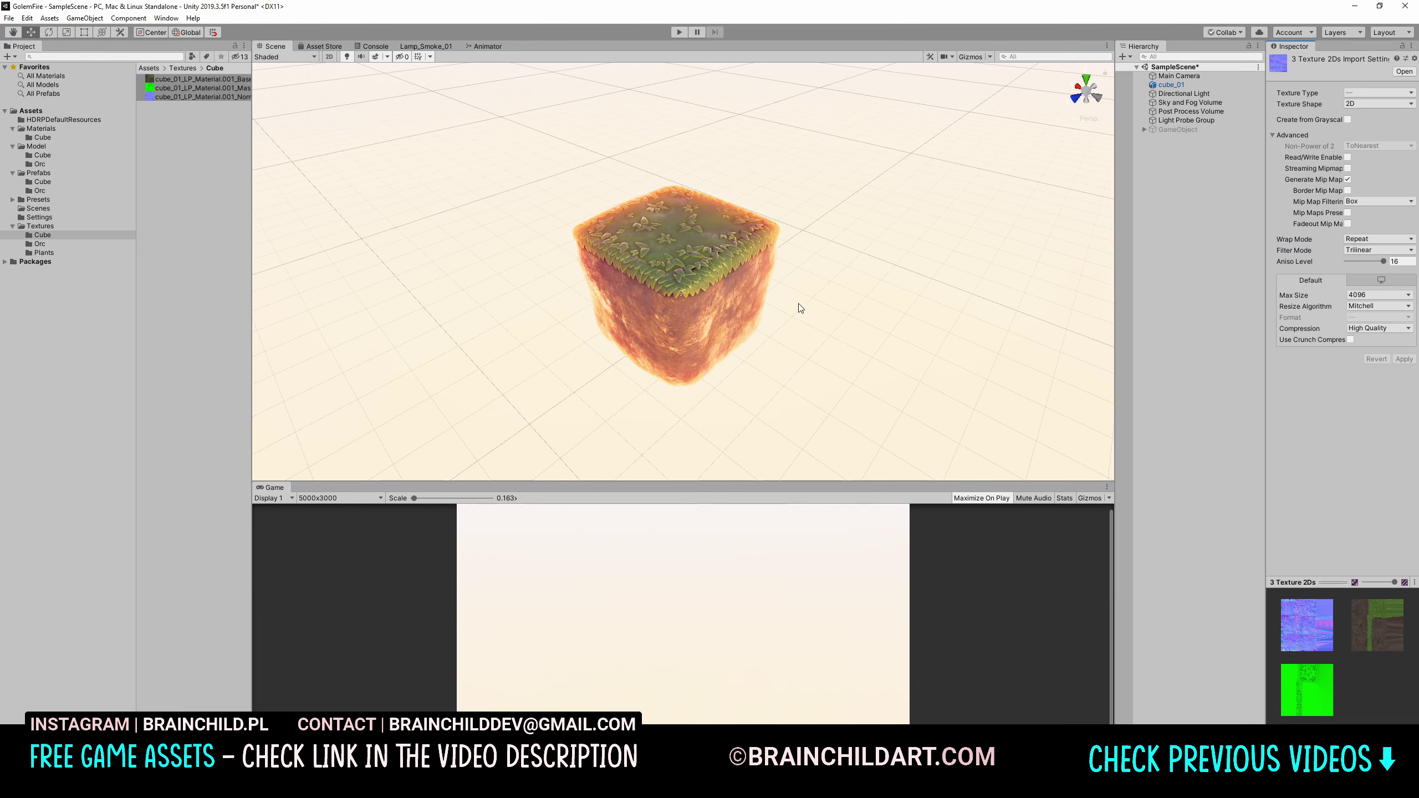
left_click_drag(798, 308, 814, 279, "alt")
Align the main camera to the view, add a plane under the cube, and lower the cube's AO remap
left_click(1179, 75)
key("ctrl+shift+f")
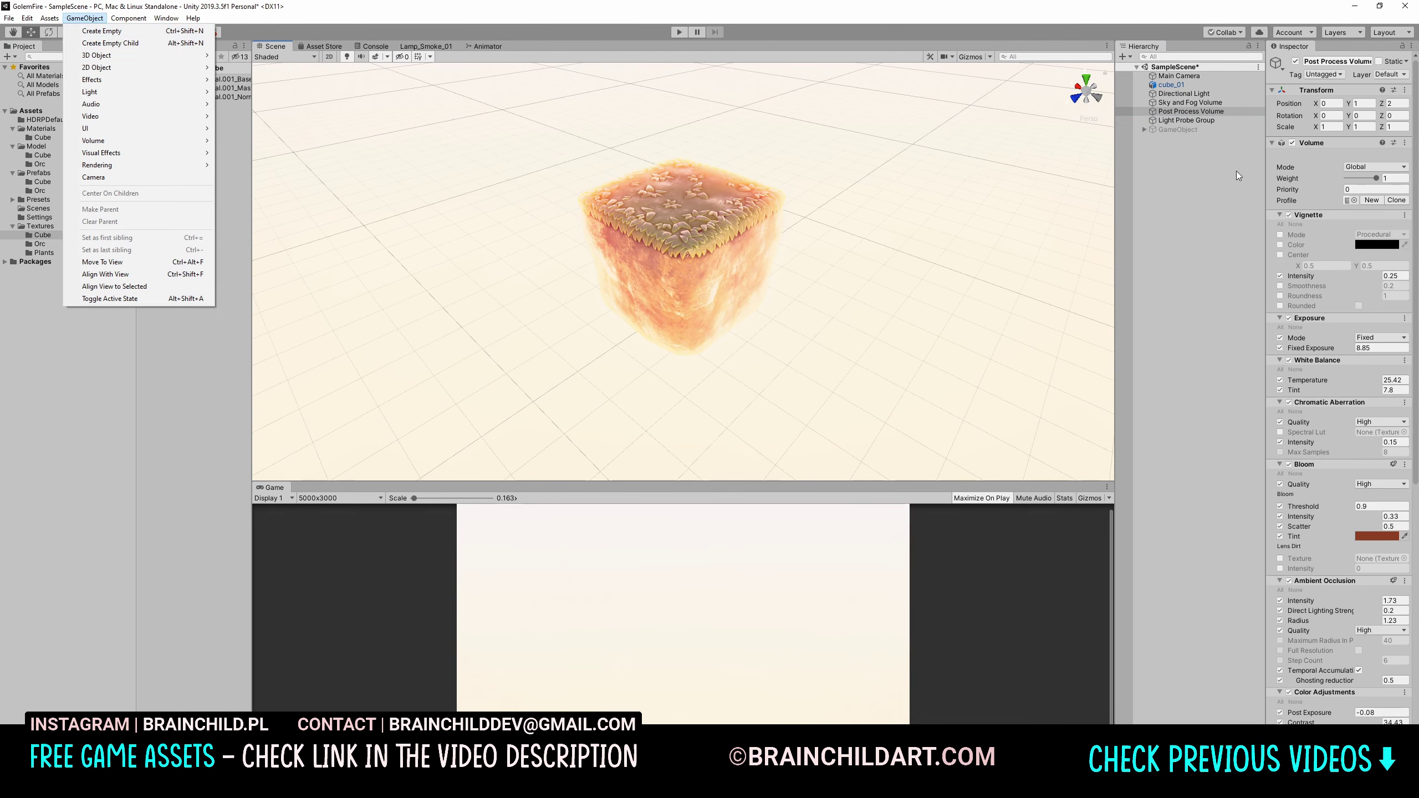
left_click(85, 18)
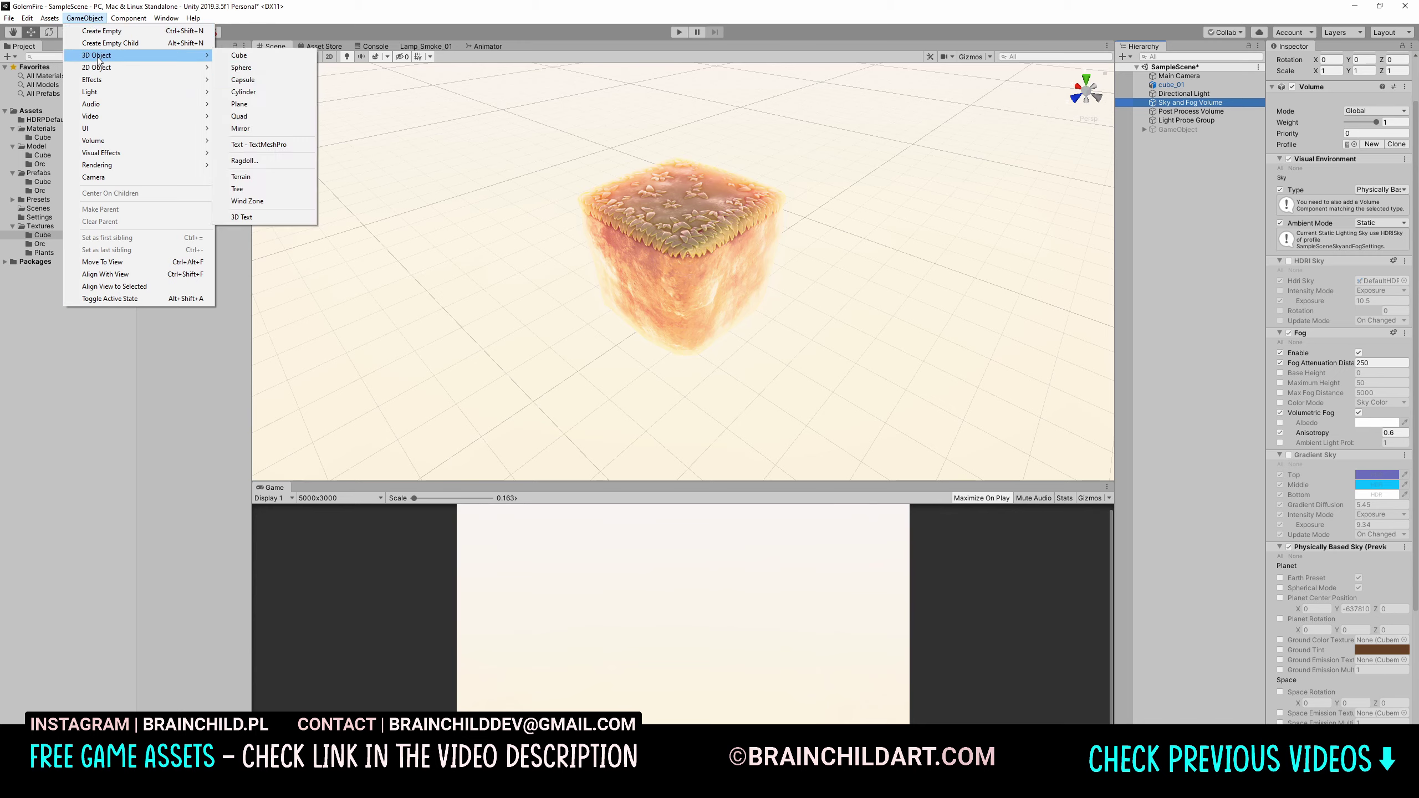
left_click(235, 94)
left_click(698, 301)
left_click_drag(1407, 568, 1367, 562)
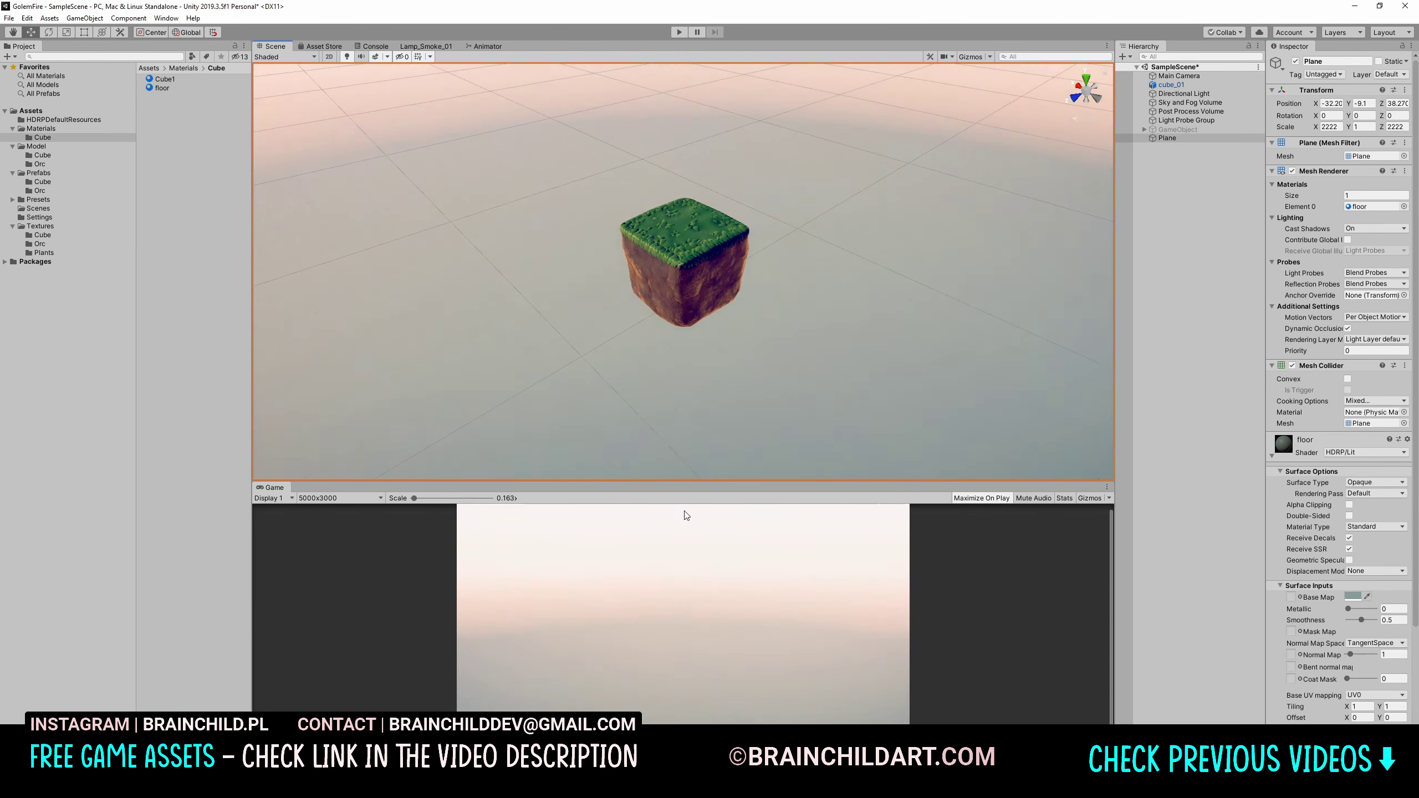
In the Post Process Volume, set Post Exposure to 0.2 and AO Intensity to 2.32
left_click(1187, 104)
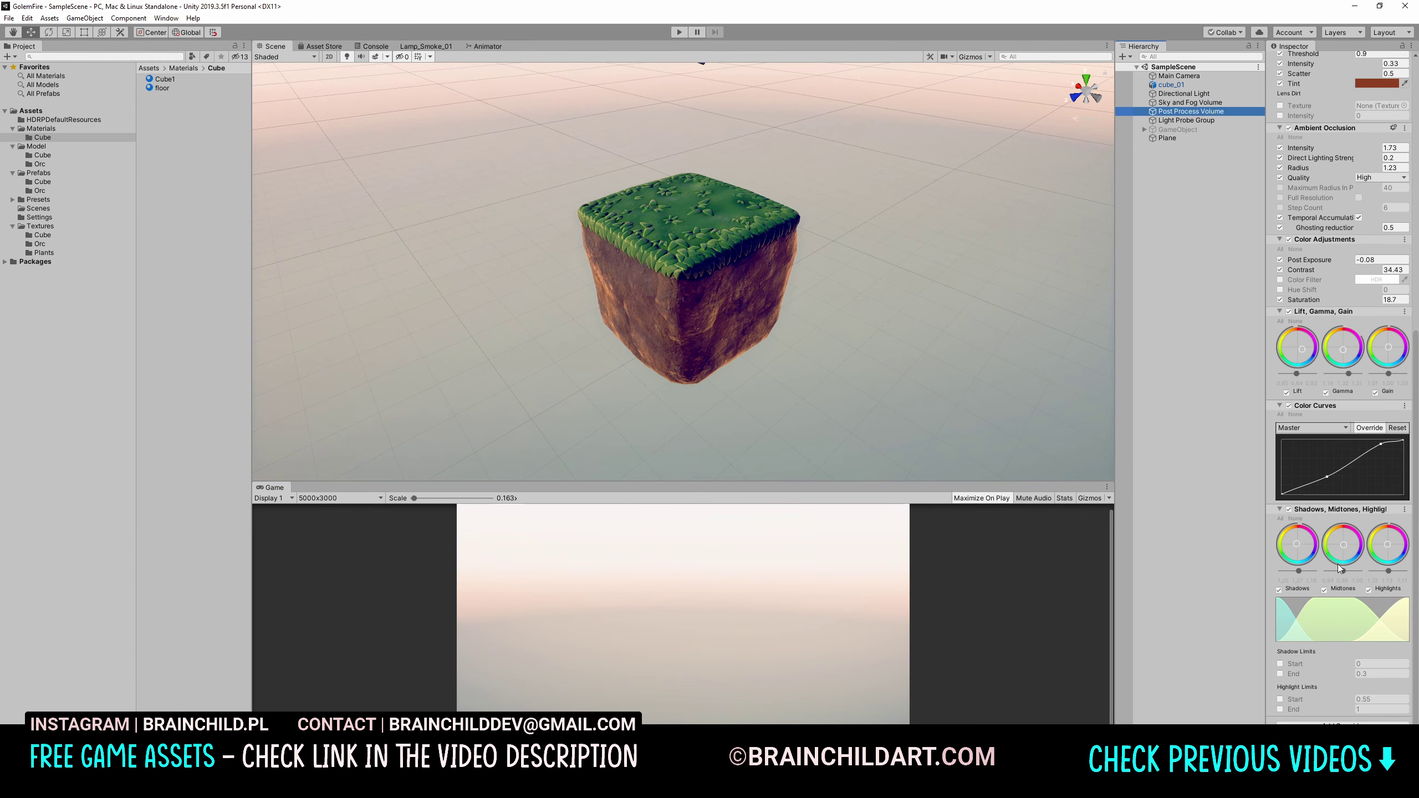
key("Up")
key("Up")
left_click(1190, 114)
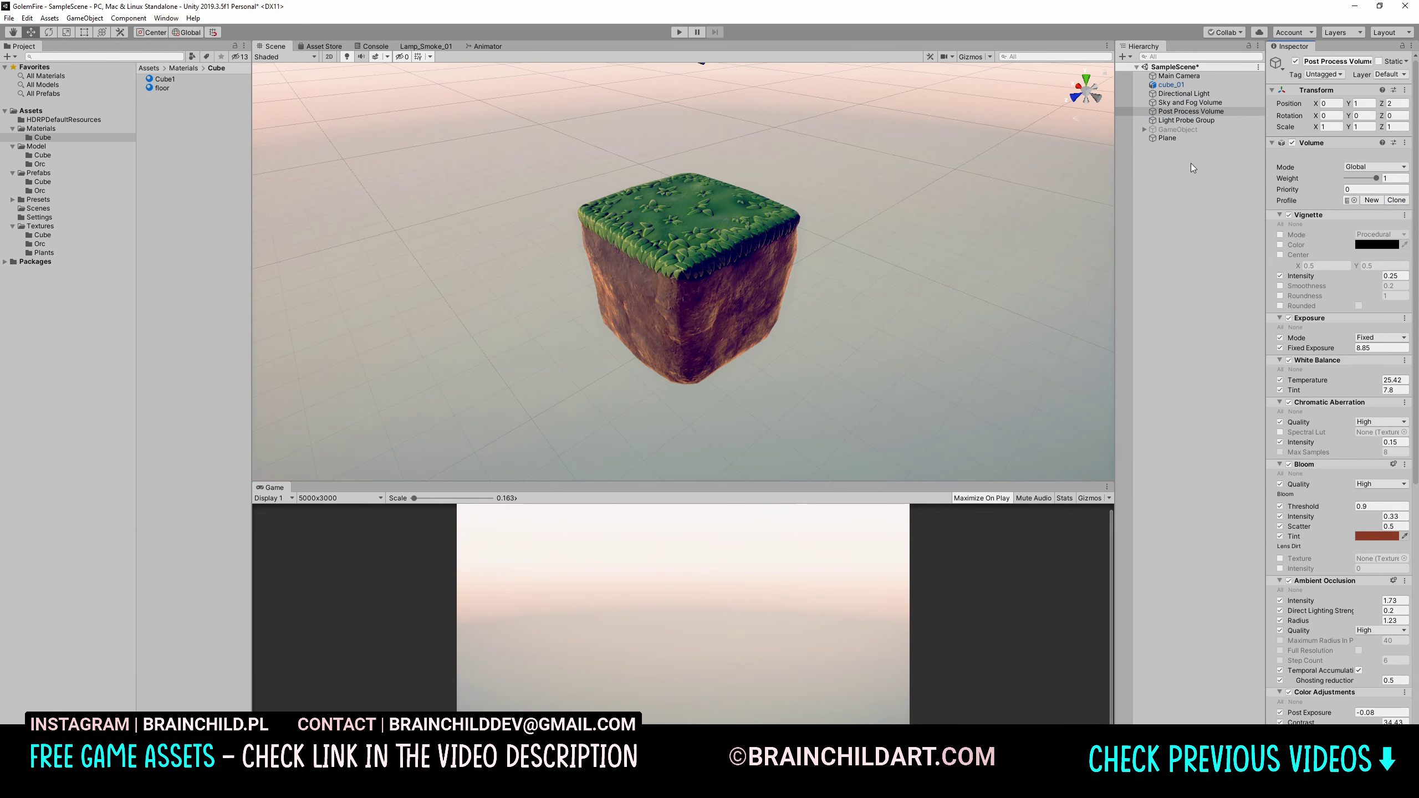
scroll(1341, 392, "down", 3)
scroll(1341, 391, "down", 3)
scroll(1341, 363, "down", 4)
mouse_move(1302, 324)
left_mouse_down()
mouse_move(1242, 334)
mouse_move(1304, 357)
mouse_move(1325, 314)
left_mouse_up()
left_click_drag(1300, 202, 1310, 202)
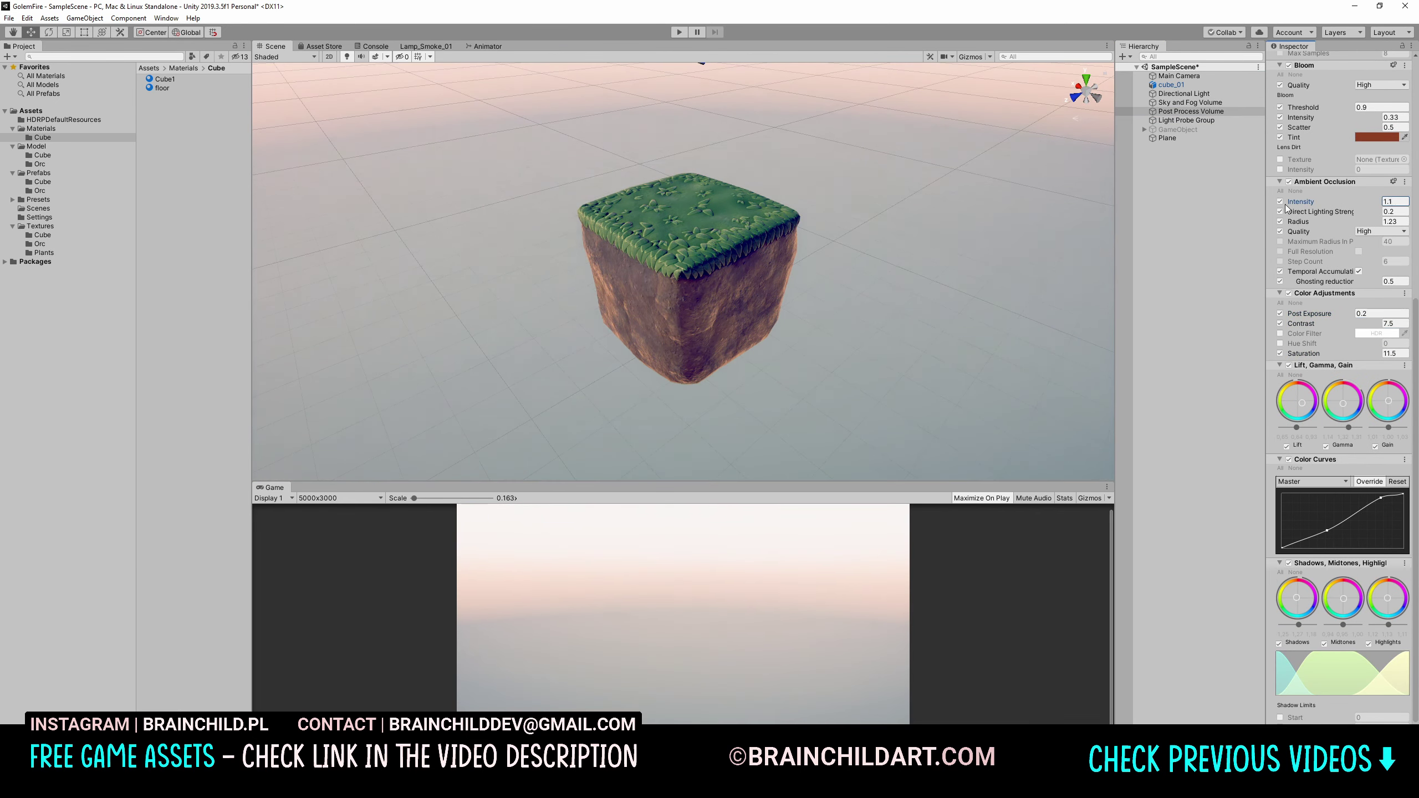
scroll(1305, 199, "up", 4)
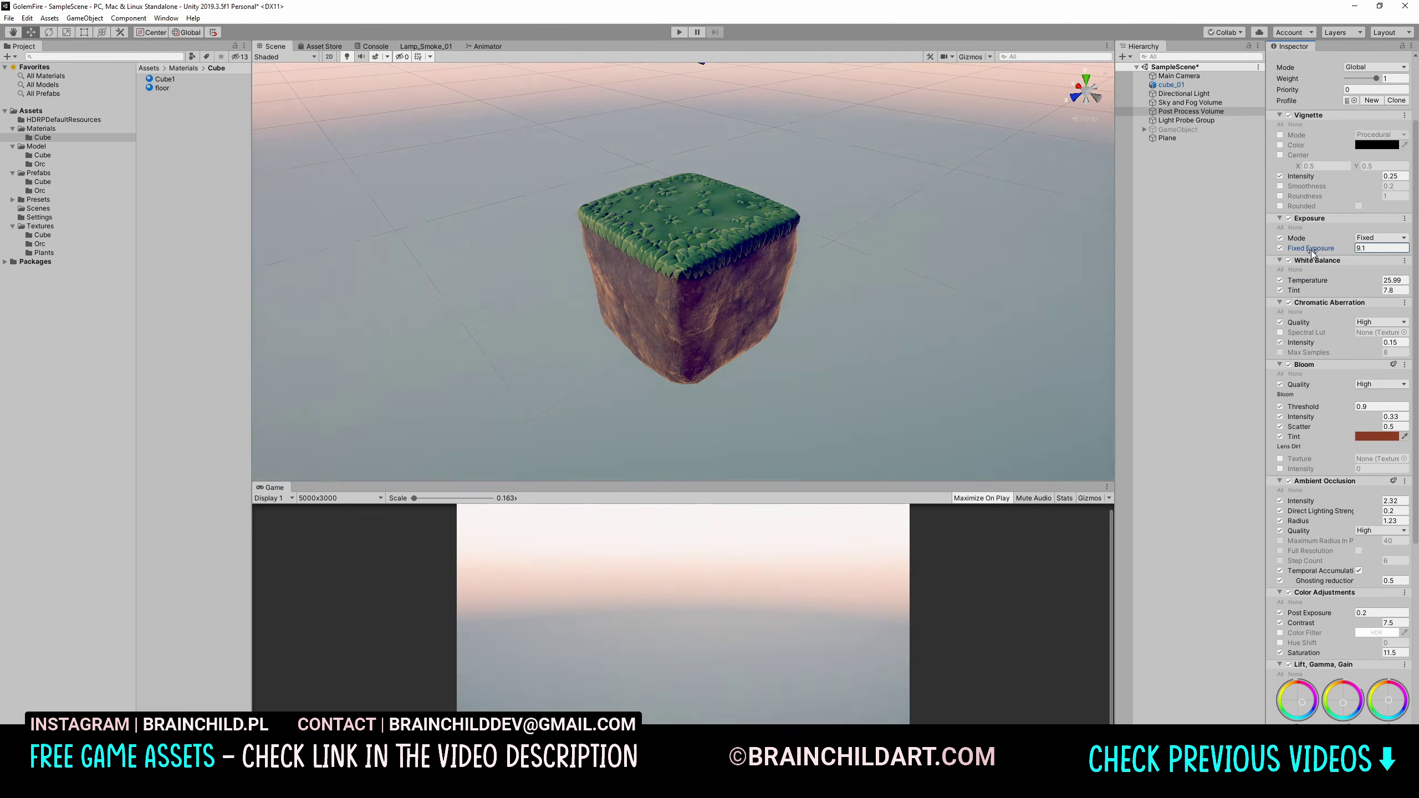
Tilt the Directional Light, then duplicate the grass cube and place the copy beside it
left_click(1172, 85)
left_click(1184, 94)
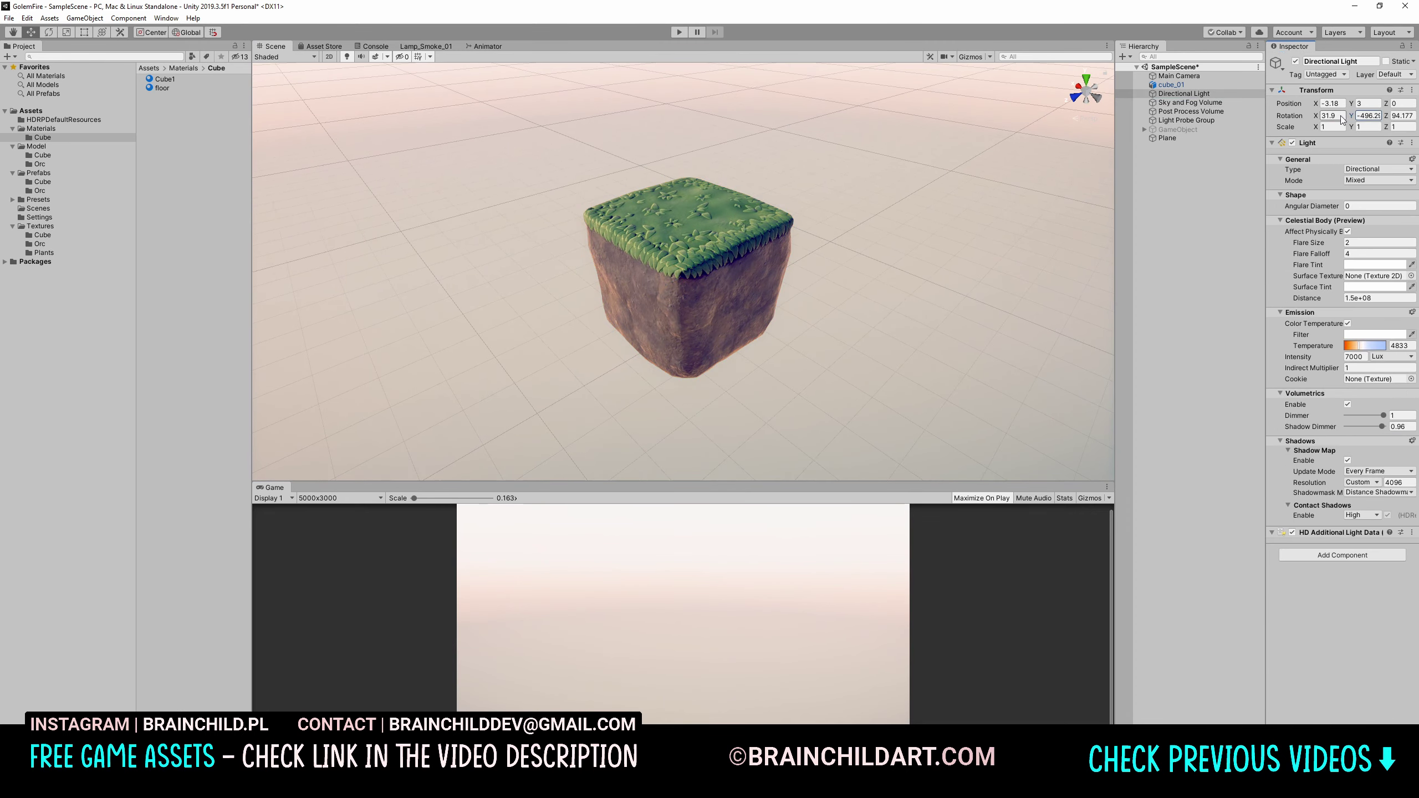
mouse_move(1316, 116)
left_mouse_down()
mouse_move(1281, 127)
mouse_move(1308, 126)
left_mouse_up()
left_click(688, 279)
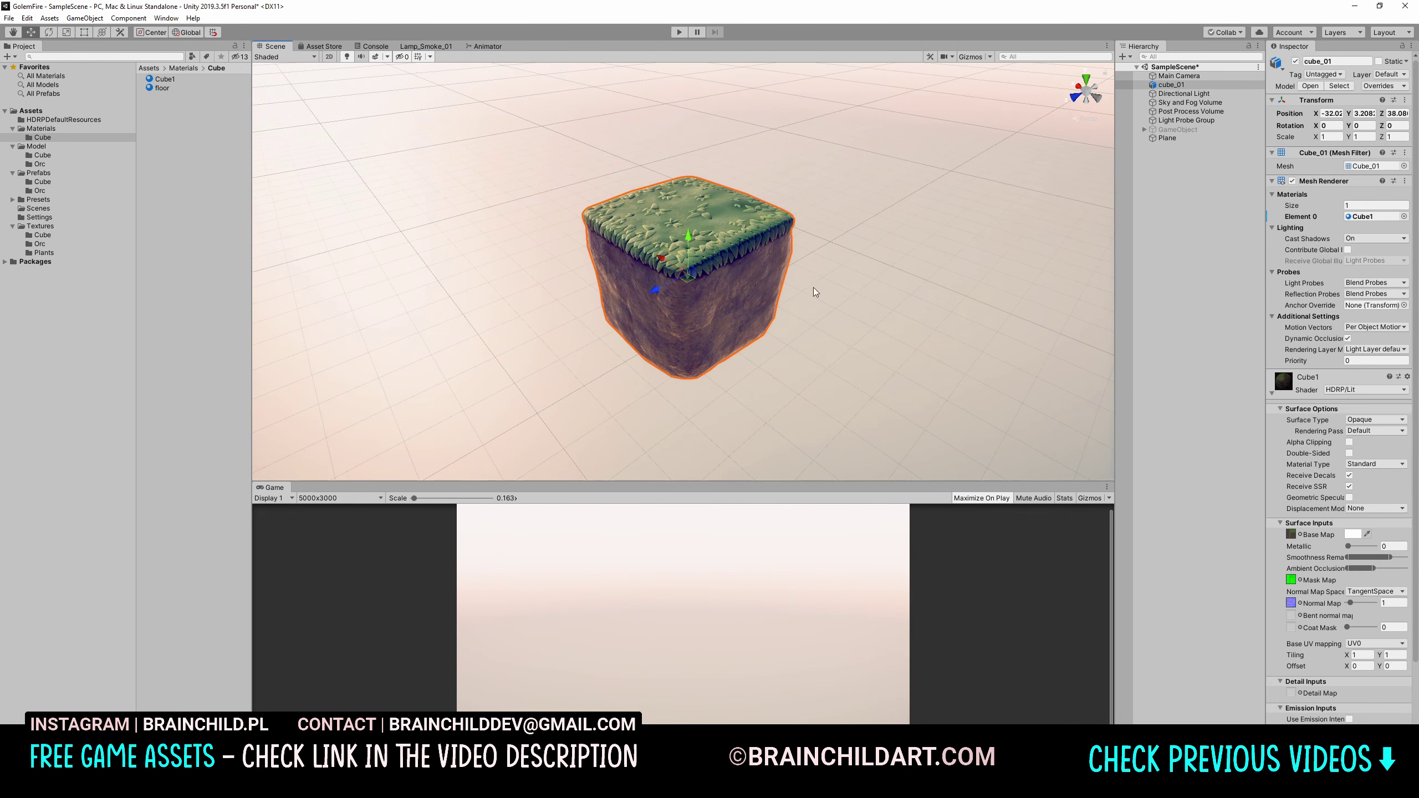
key("ctrl+d")
left_click_drag(688, 279, 782, 313)
Arrange the copies into a four-cube block and give the floor a blue-grey colour with smoothness 0
key("e")
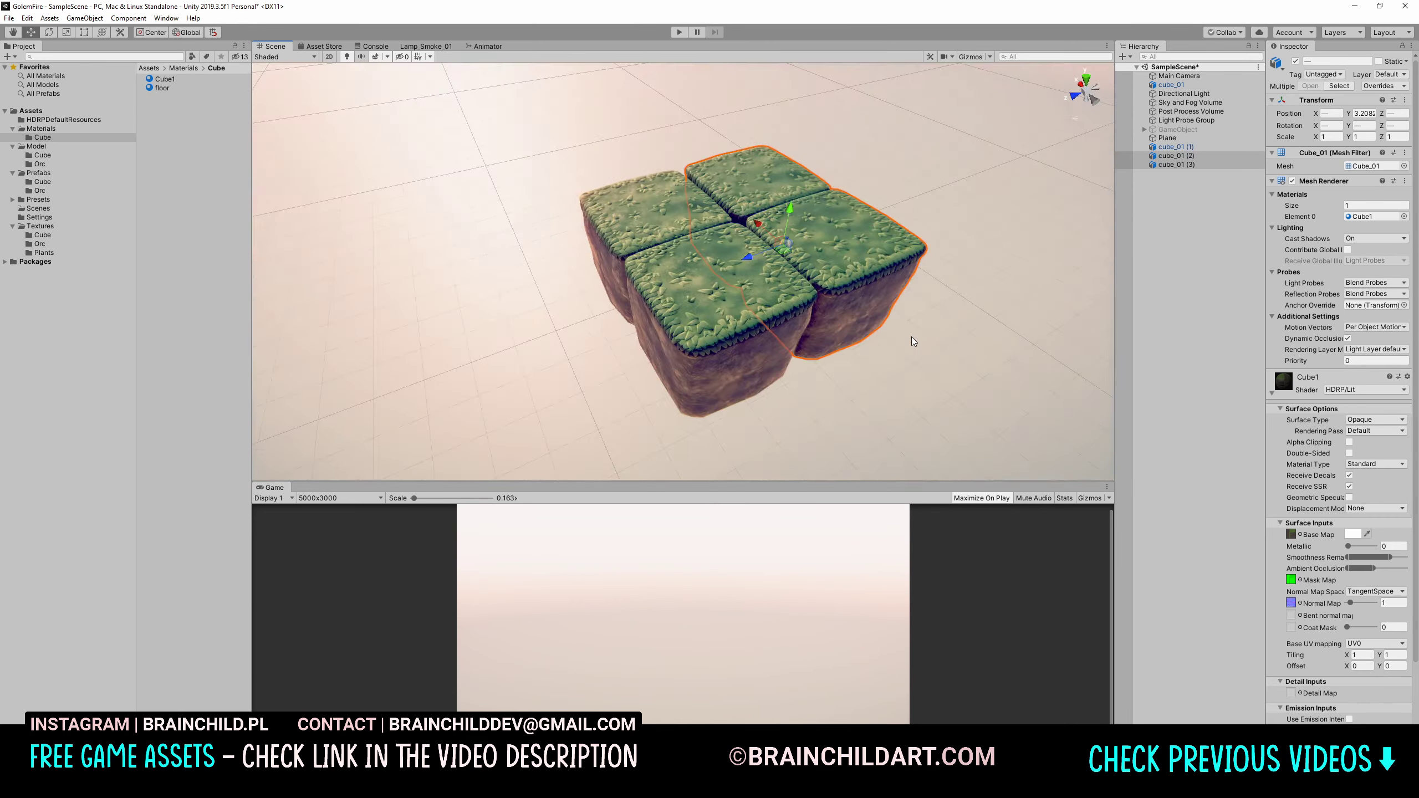
left_click_drag(919, 344, 730, 207, "alt")
scroll(1342, 391, "down", 3)
left_click(1353, 496)
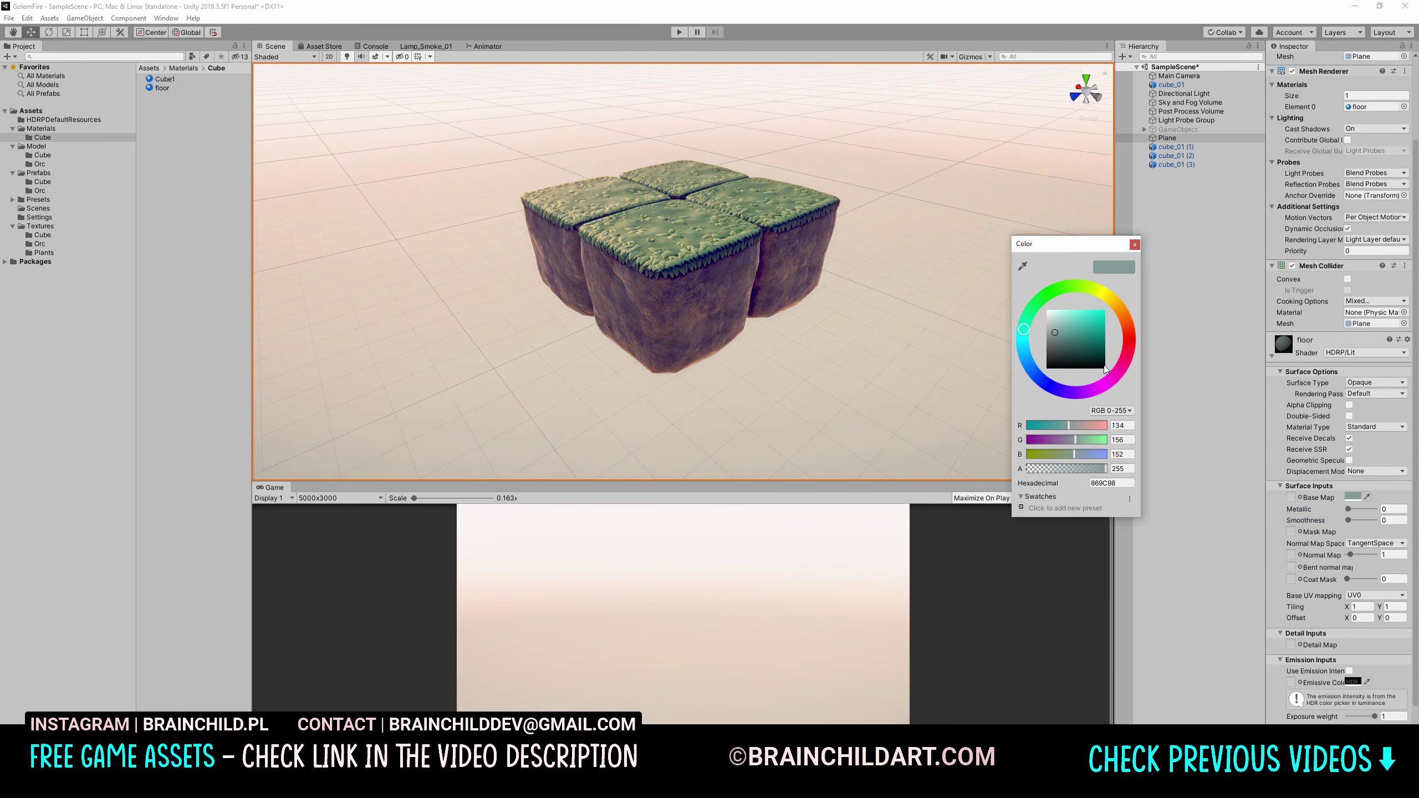
left_click_drag(1071, 342, 1084, 357)
left_click(1146, 241)
scroll(717, 335, "up", 2)
Widen the Main Camera's field of view to 45 and enlarge the game preview
left_click_drag(717, 486, 717, 648)
left_click(1179, 75)
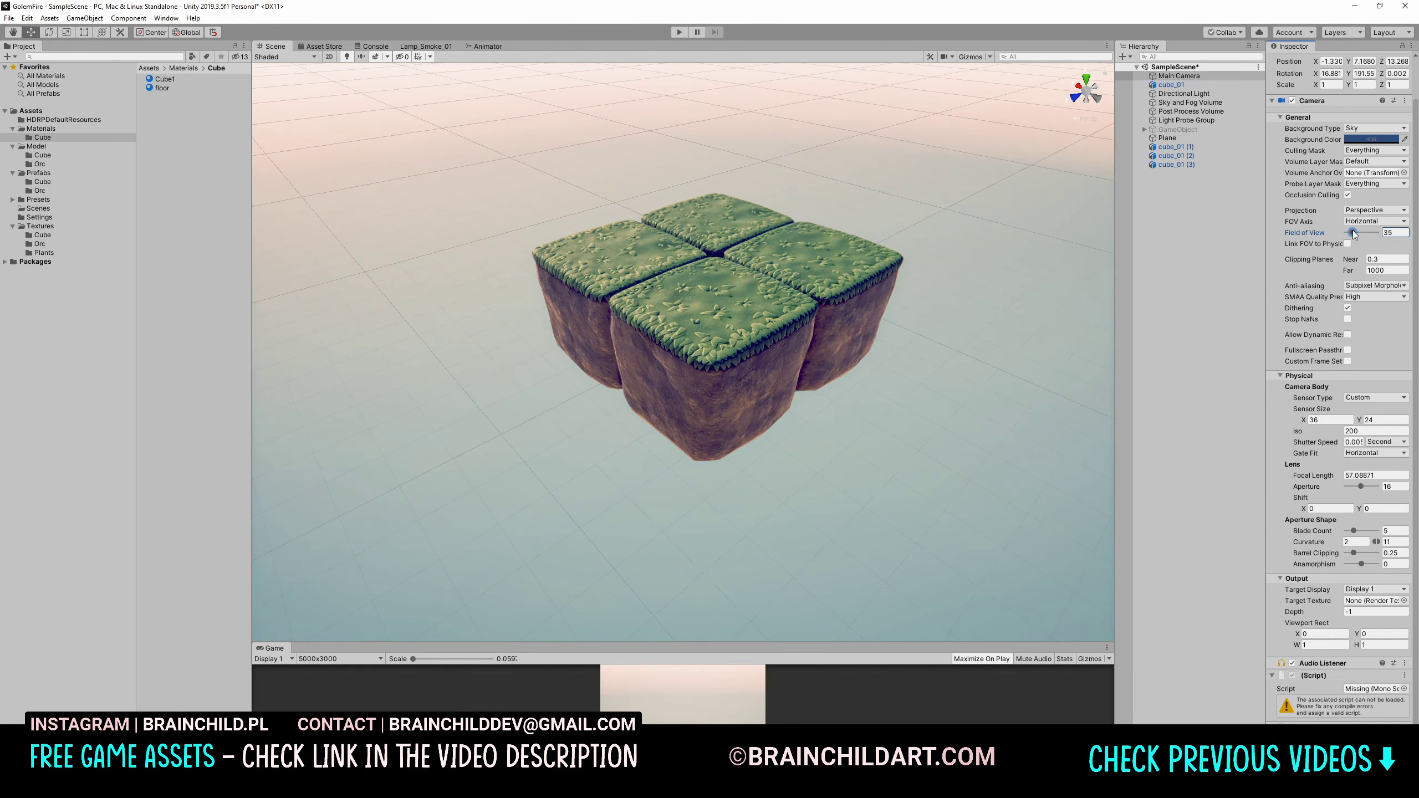
left_click_drag(1353, 234, 1355, 232)
left_click_drag(871, 314, 833, 308, "alt")
left_click_drag(675, 649, 675, 400)
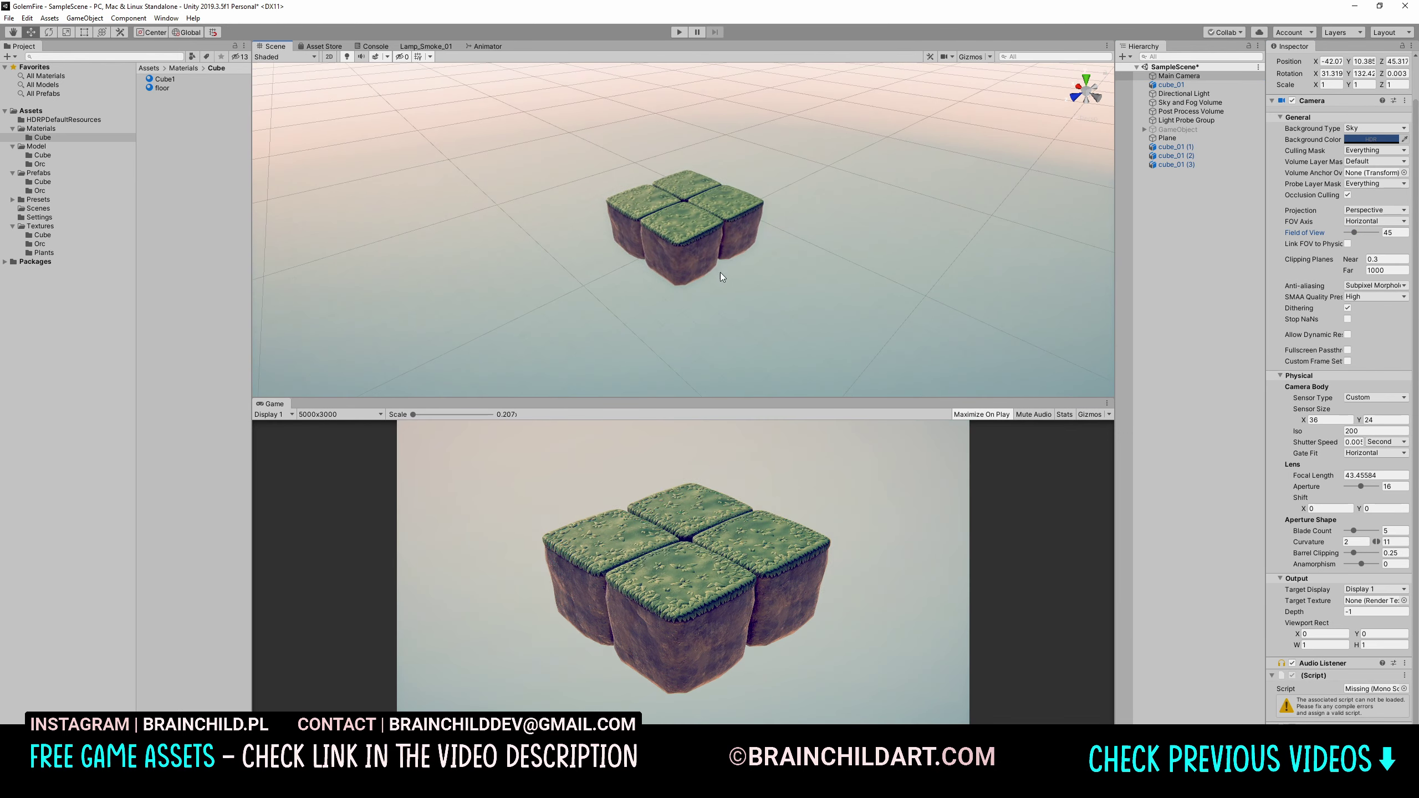
Turn off the gradient sky override and adjust post-process volume values such as AO radius
left_click(1190, 102)
left_click(1190, 111)
scroll(1322, 401, "down", 10)
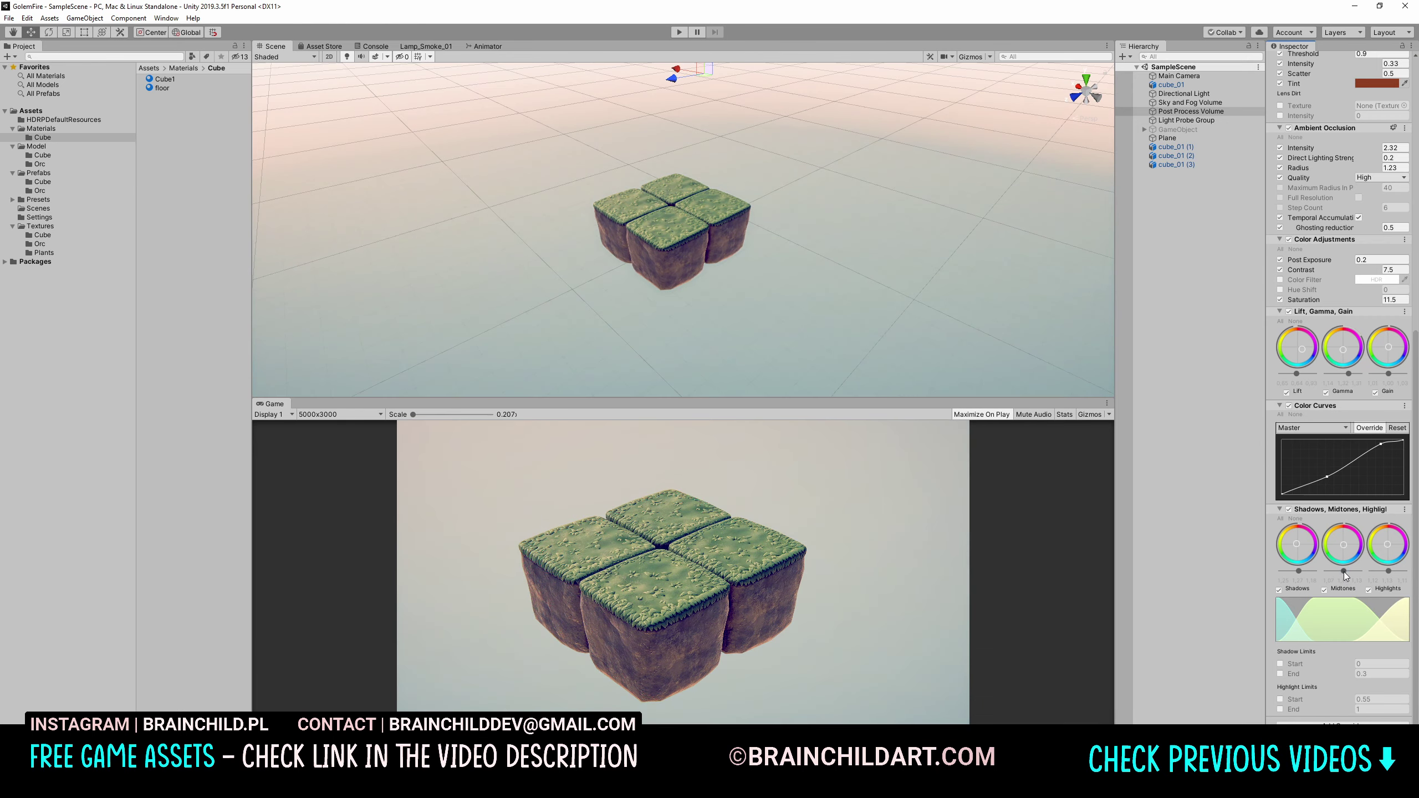
left_click(1191, 103)
left_click(1290, 511)
left_click(1190, 112)
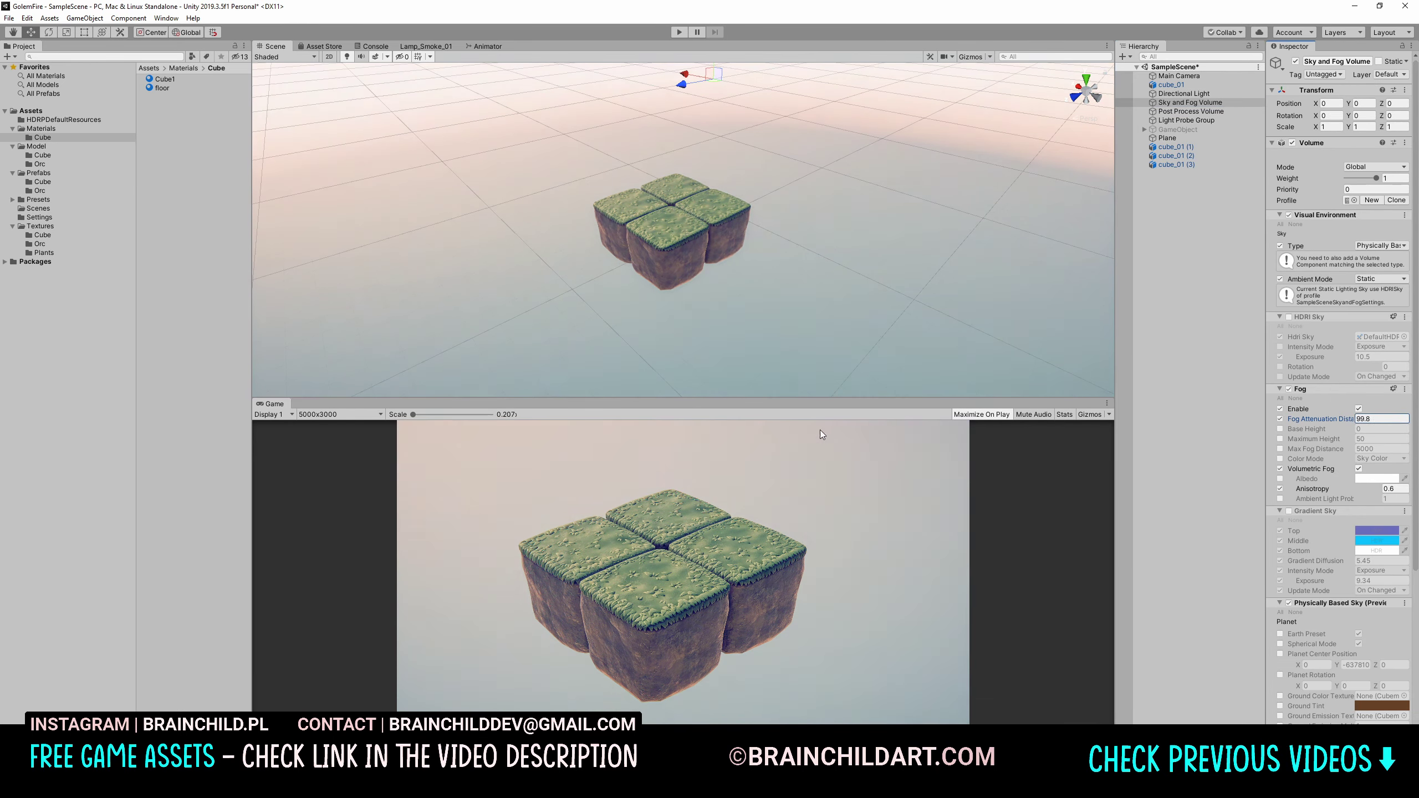
scroll(1331, 392, "down", 5)
scroll(1330, 392, "down", 5)
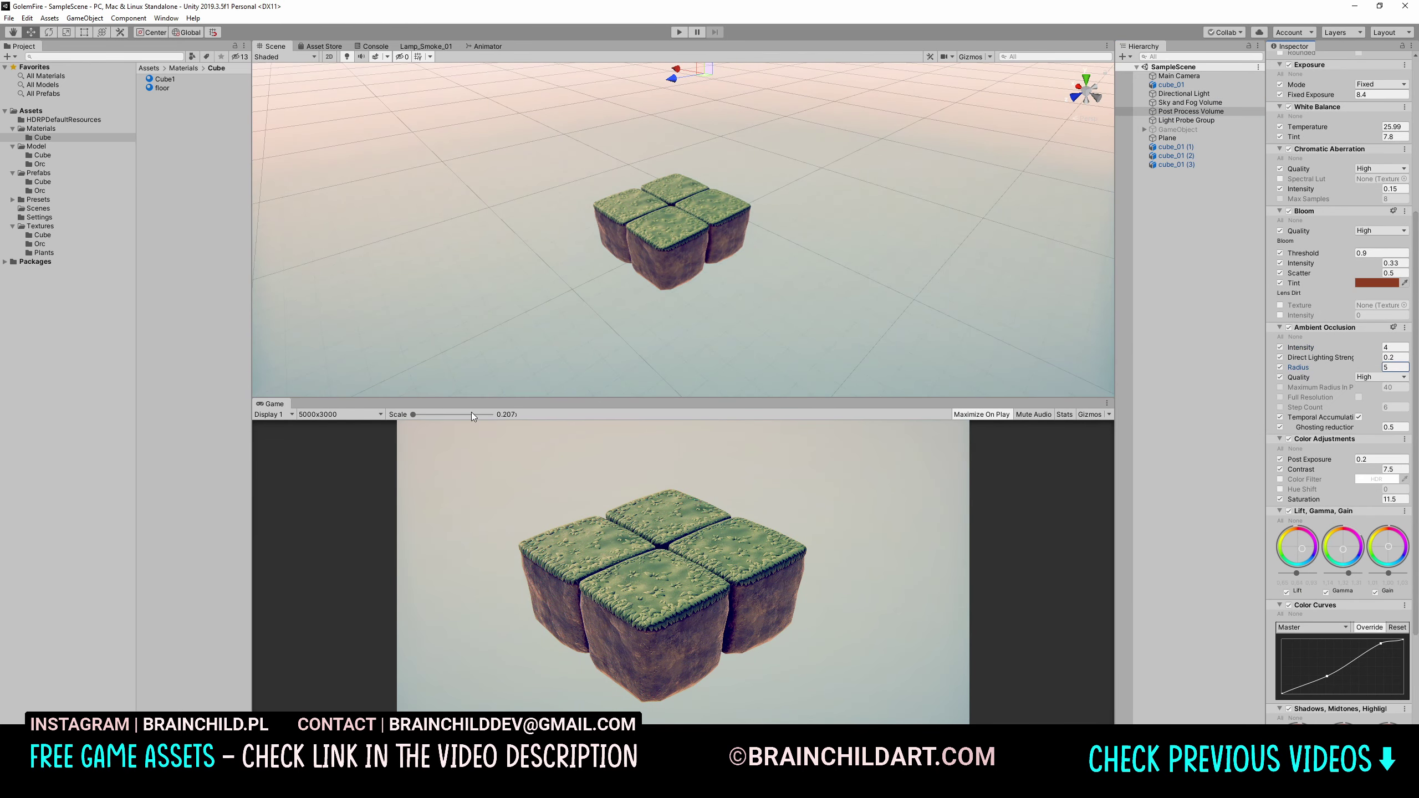
mouse_move(1299, 368)
left_mouse_down()
mouse_move(1330, 369)
mouse_move(1312, 390)
left_mouse_up()
scroll(1302, 419, "up", 5)
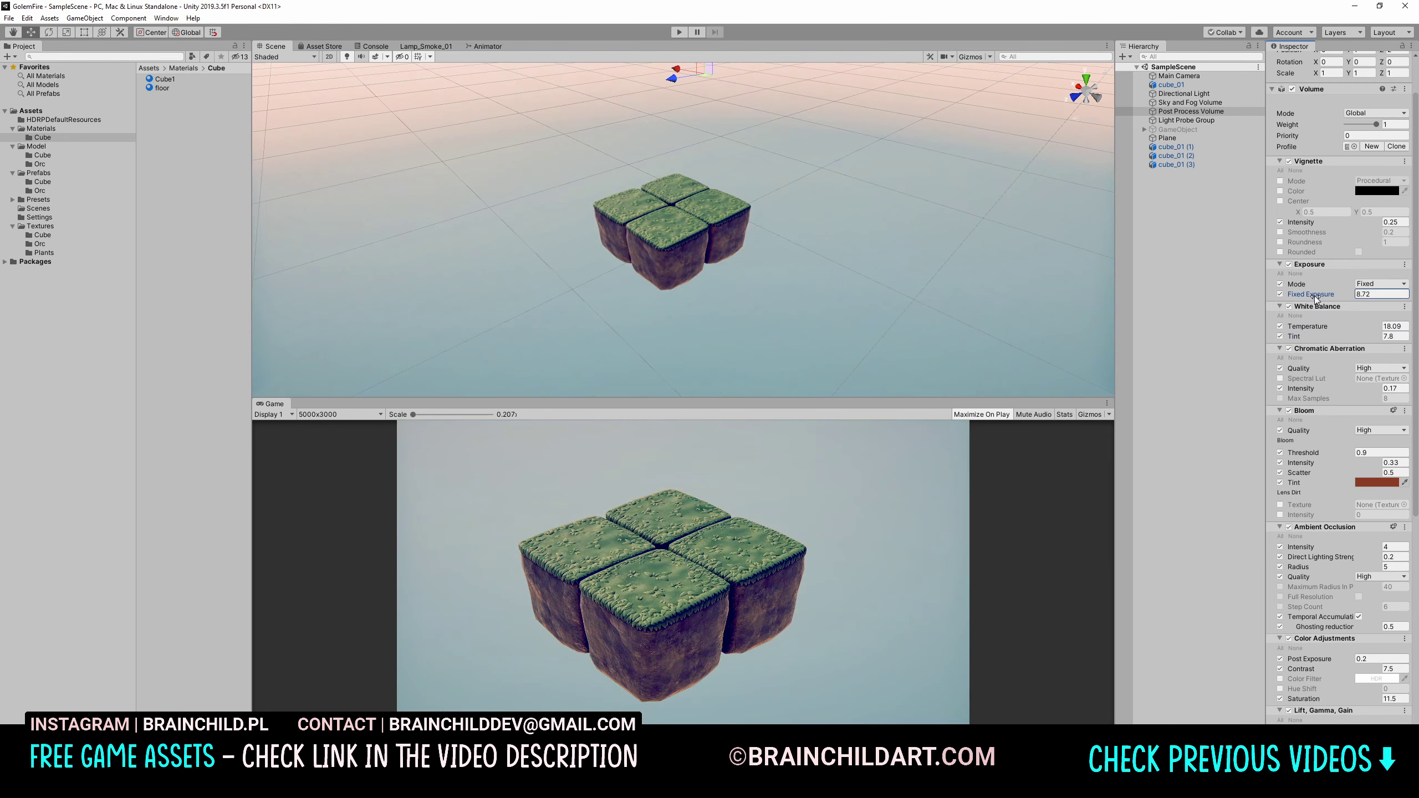
Adjust a cube copy's AO remap and align the Main Camera to the scene view
left_click(1177, 165)
left_click_drag(1390, 515, 1380, 515)
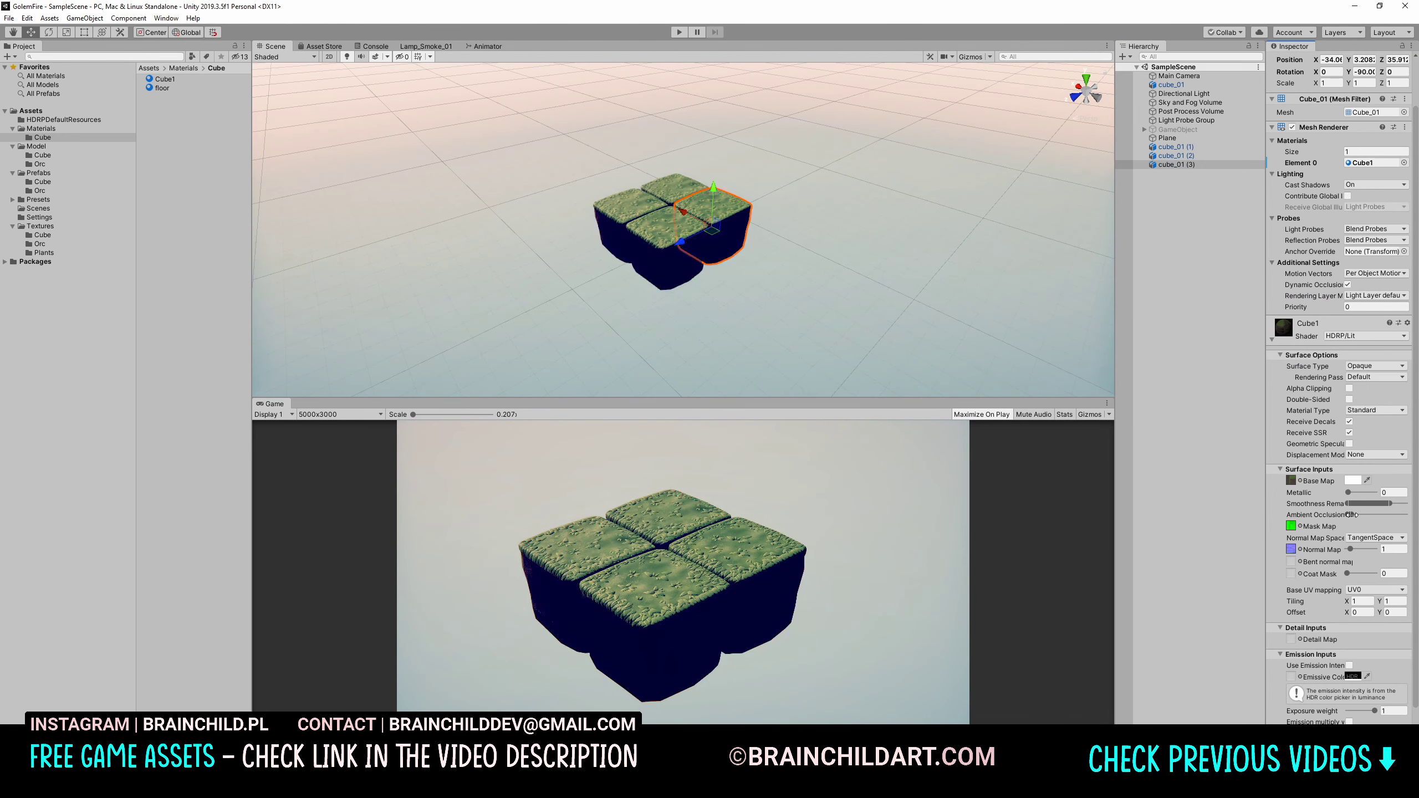
scroll(733, 242, "up", 1)
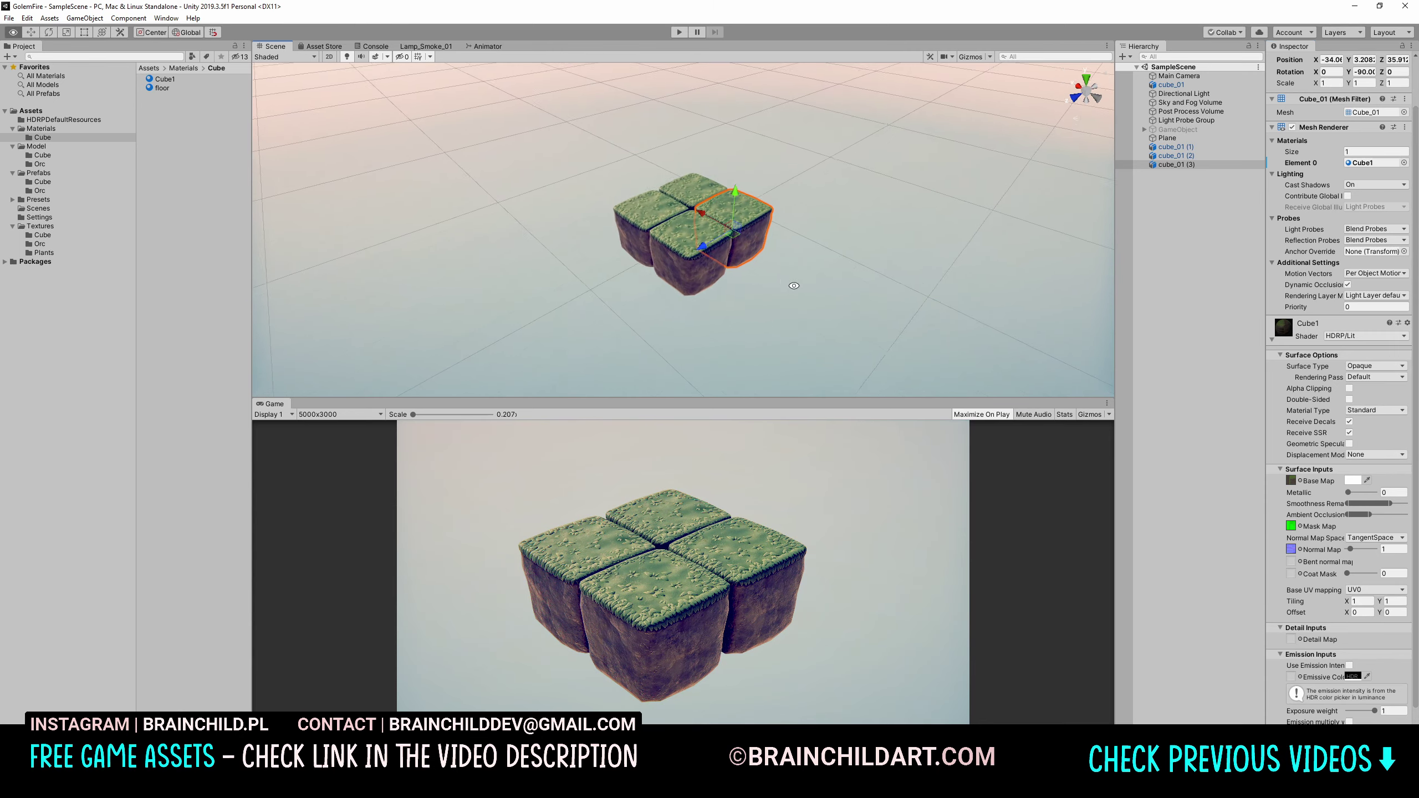
left_click(1180, 75)
key("ctrl+shift+f")
scroll(733, 242, "down", 3)
scroll(735, 244, "up", 3)
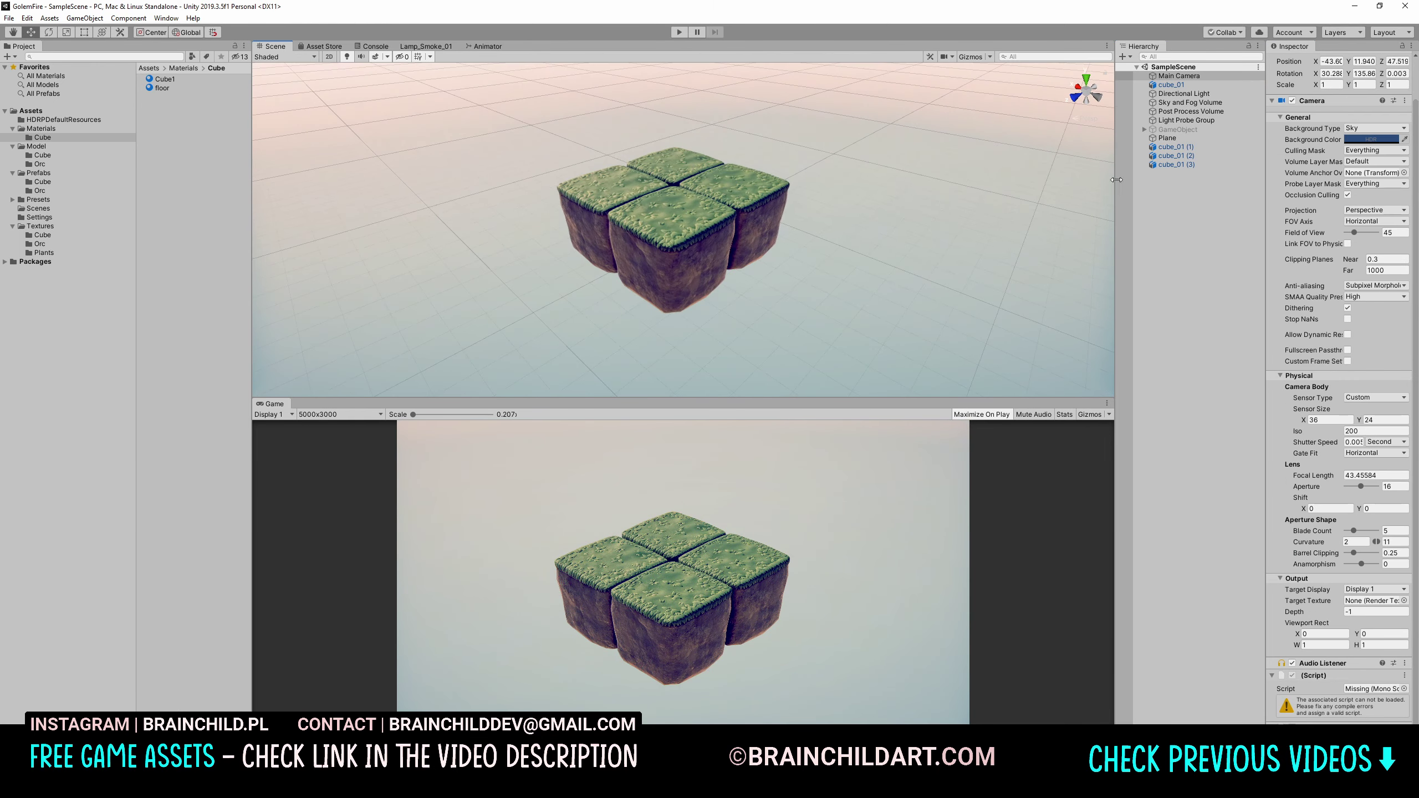
Switch the Sky Type to Physically Based in the sky and fog volume
left_click(1190, 103)
left_click(1348, 271)
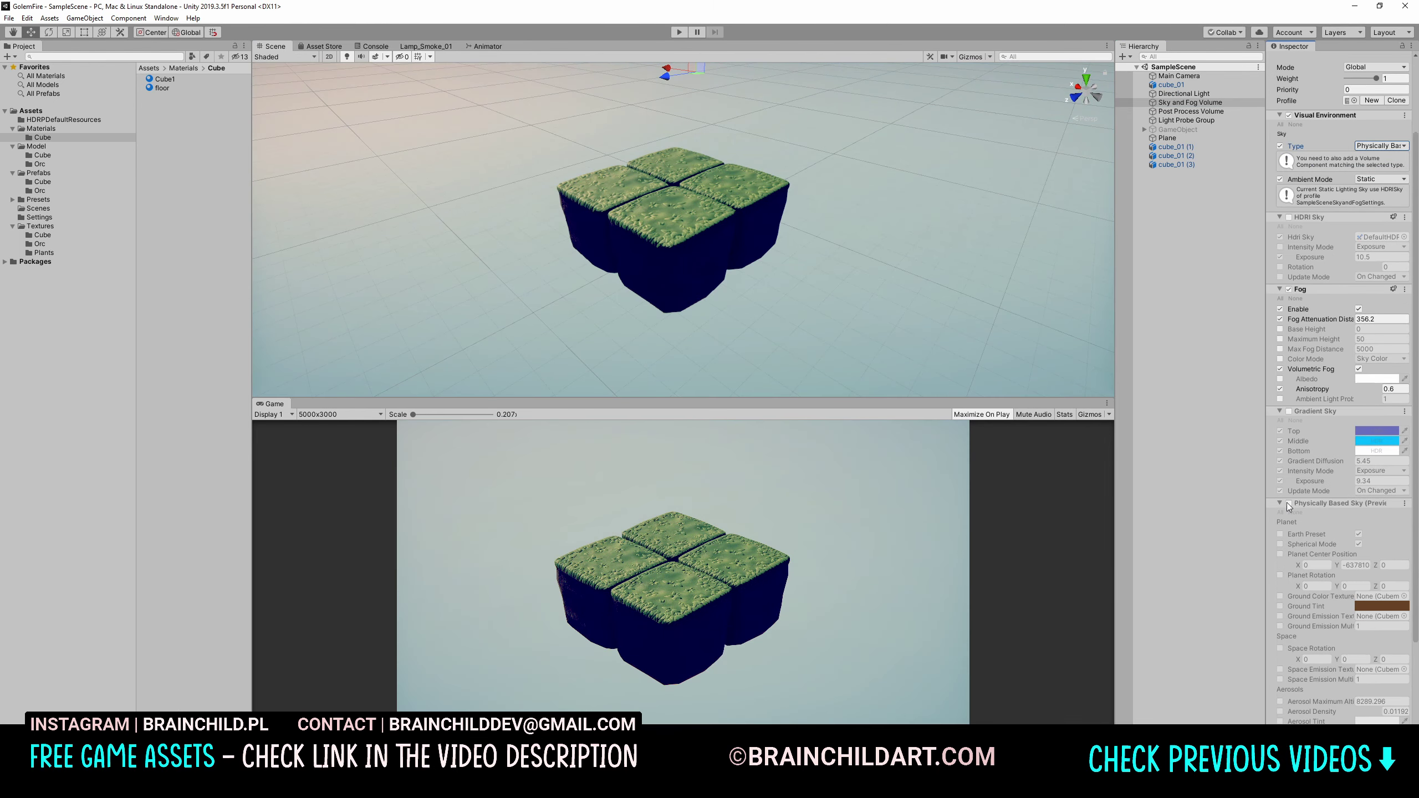
left_click(1191, 111)
scroll(1295, 335, "down", 5)
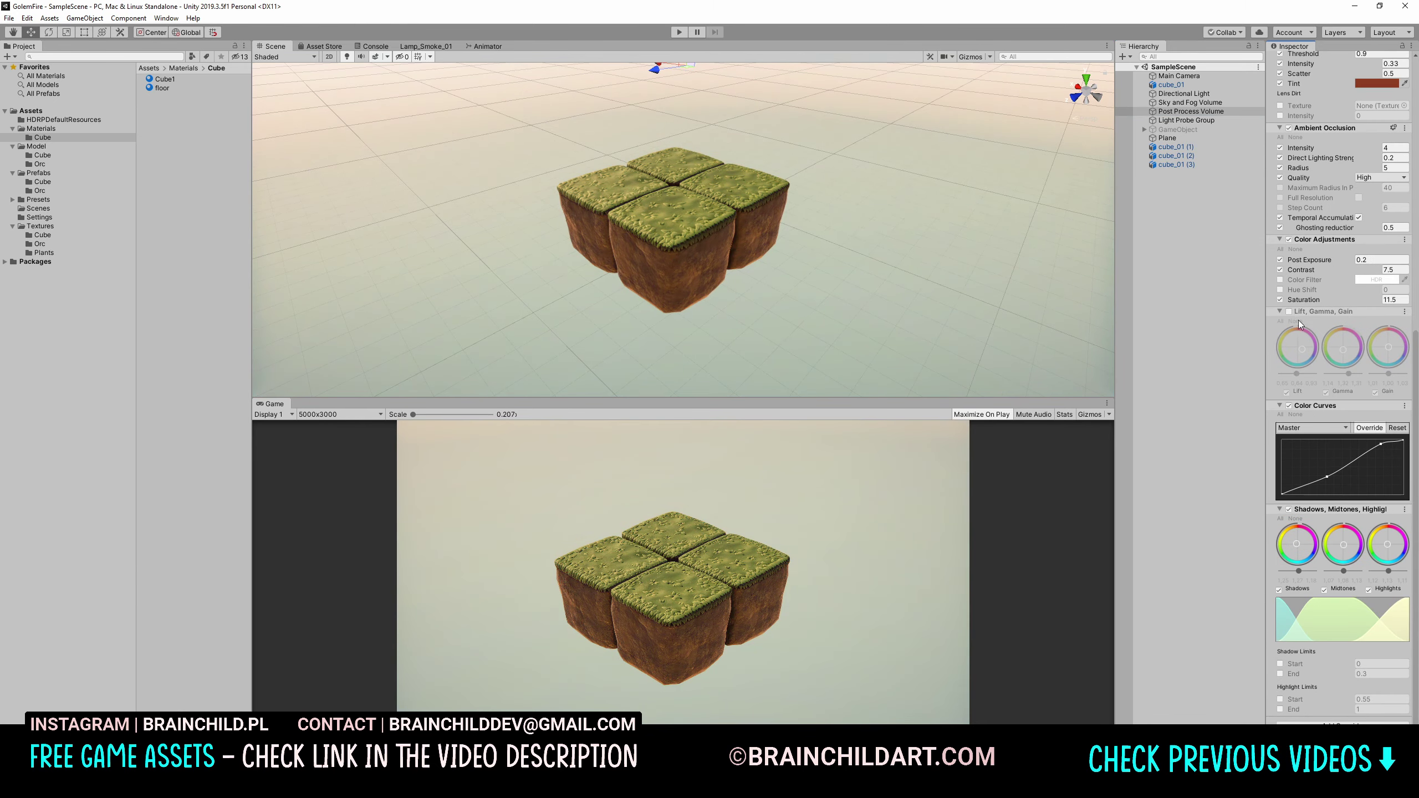
Adjust lift/gain, bloom threshold 0.66 with orange tint, and saturation 22.13 in the post-process volume
left_click_drag(1349, 378, 1298, 377)
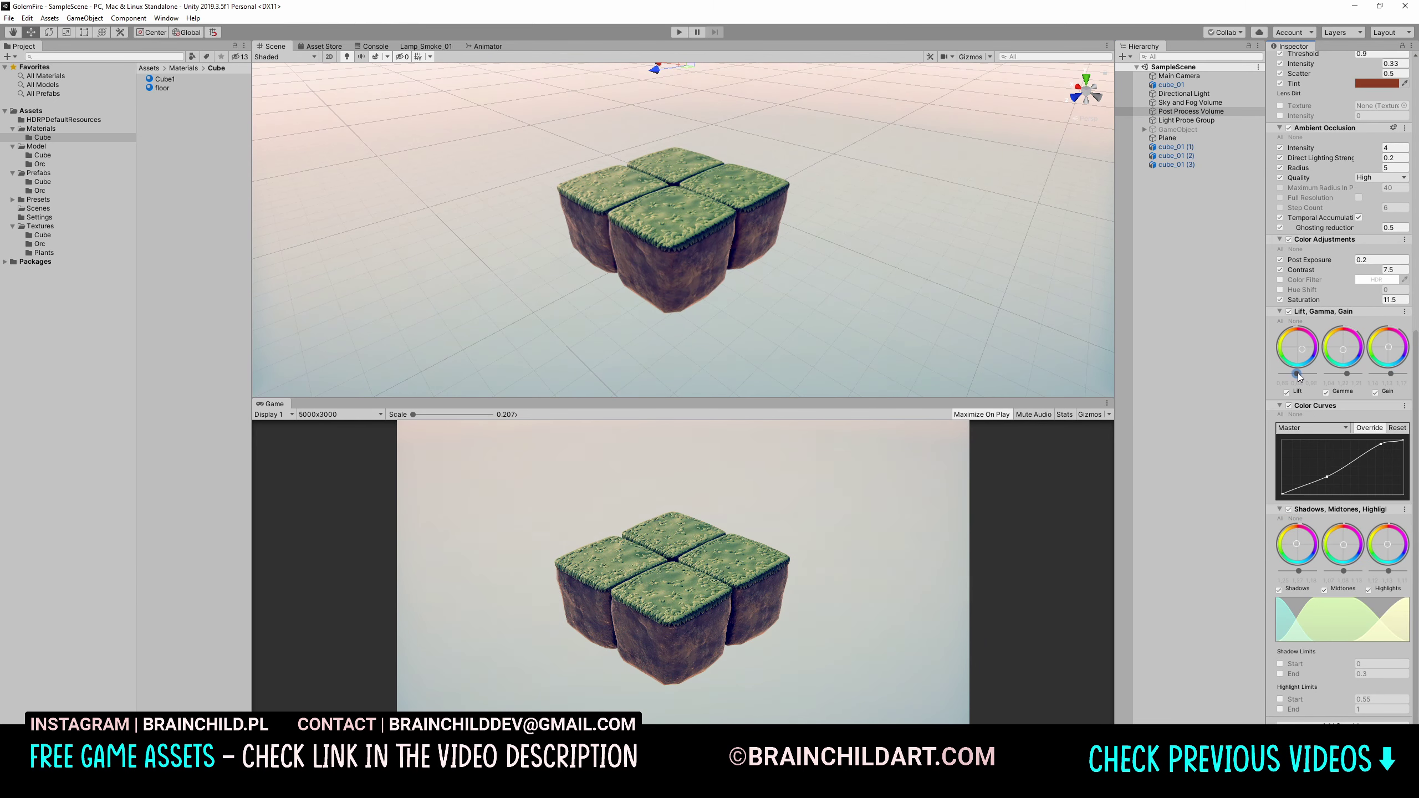
left_click(880, 203)
scroll(668, 273, "down", 3)
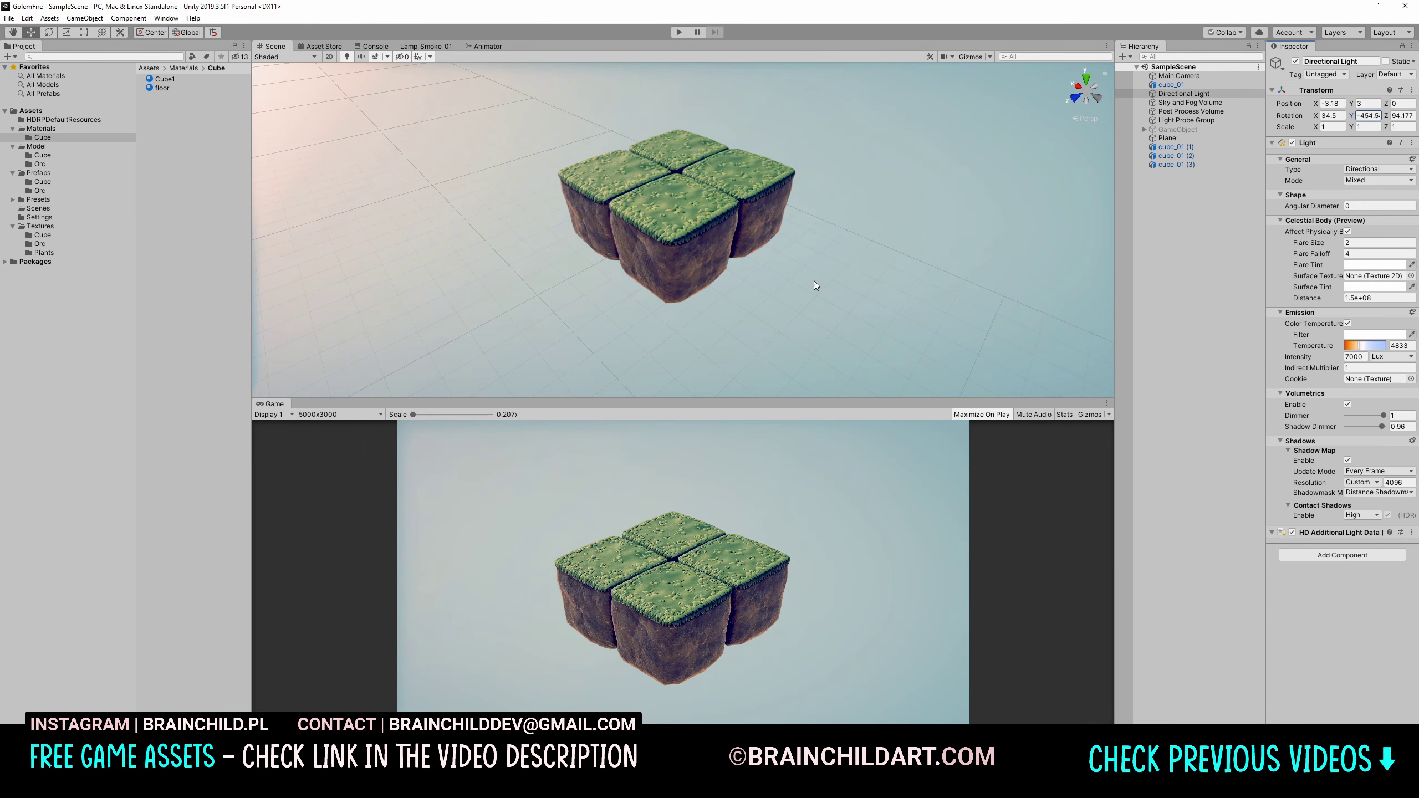
left_click(1191, 112)
scroll(1343, 431, "down", 5)
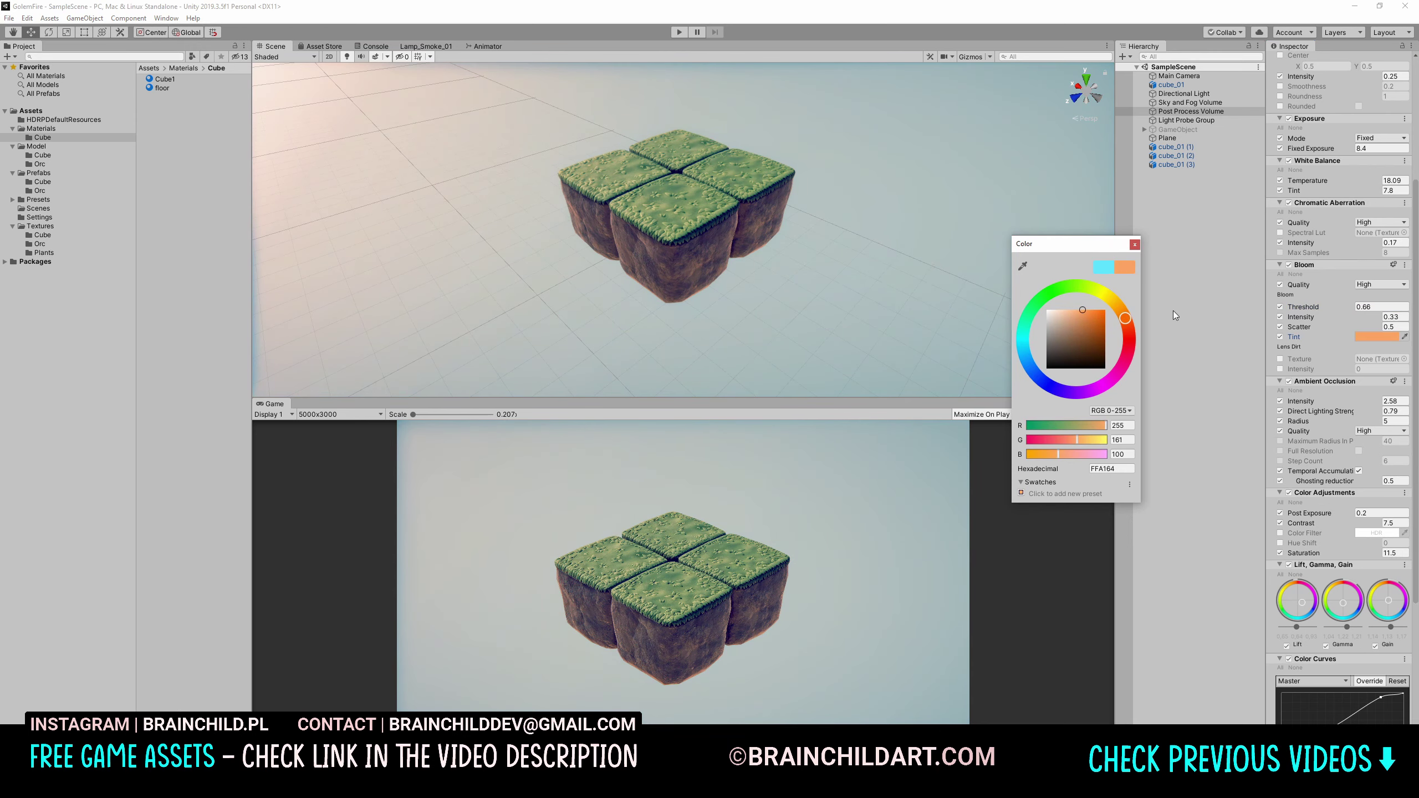
scroll(1360, 353, "down", 5)
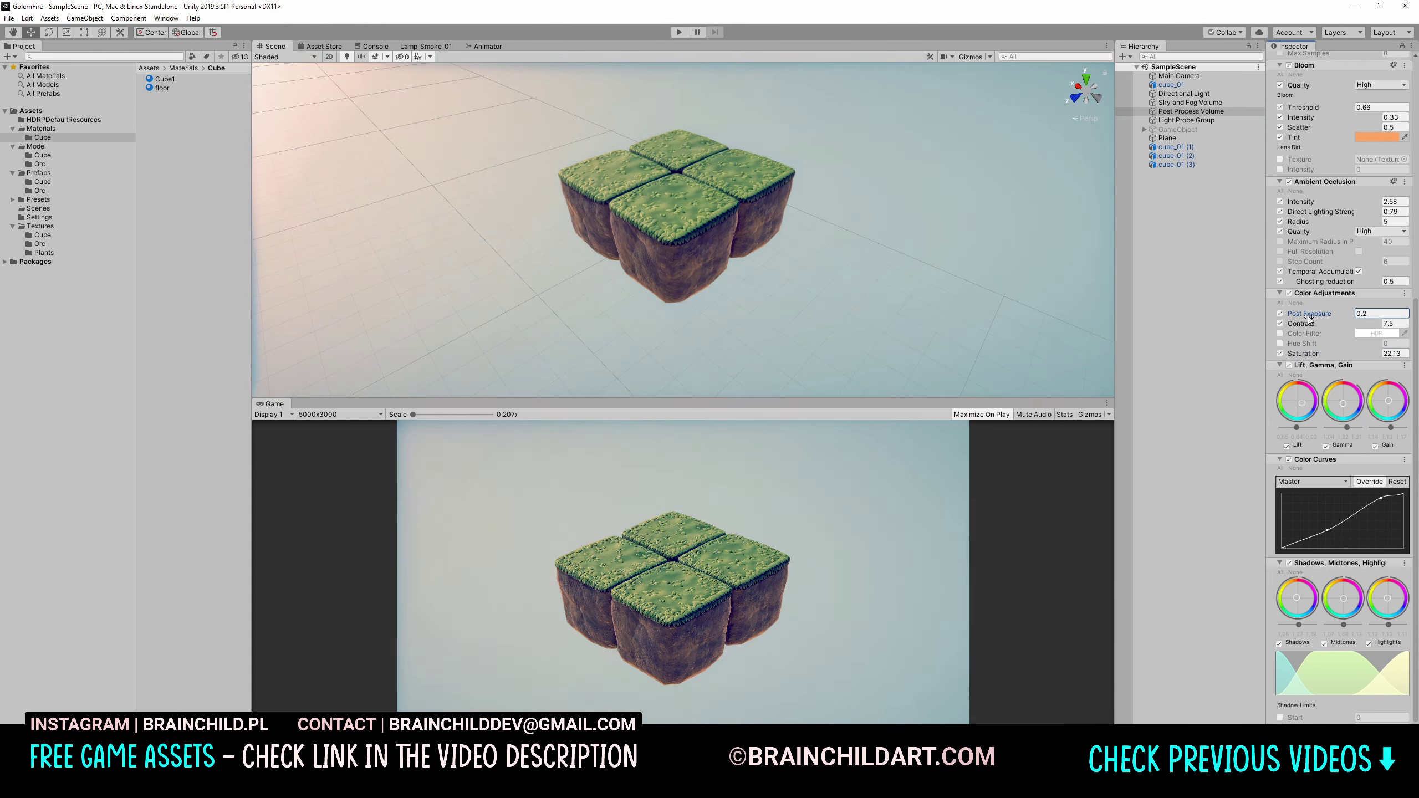
Rotate the Directional Light's Y angle to change the sky lighting
left_click(1184, 93)
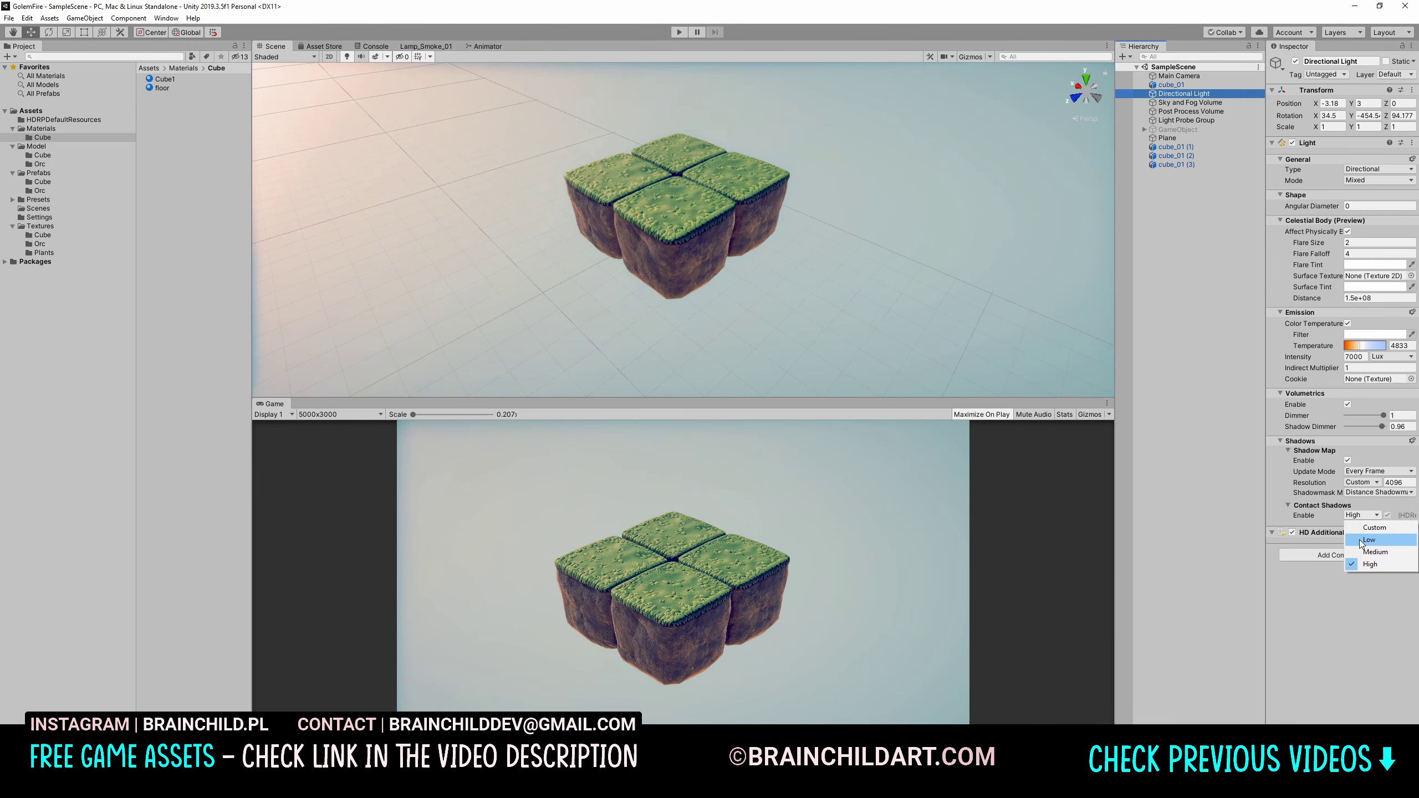
left_click_drag(1351, 116, 1223, 414)
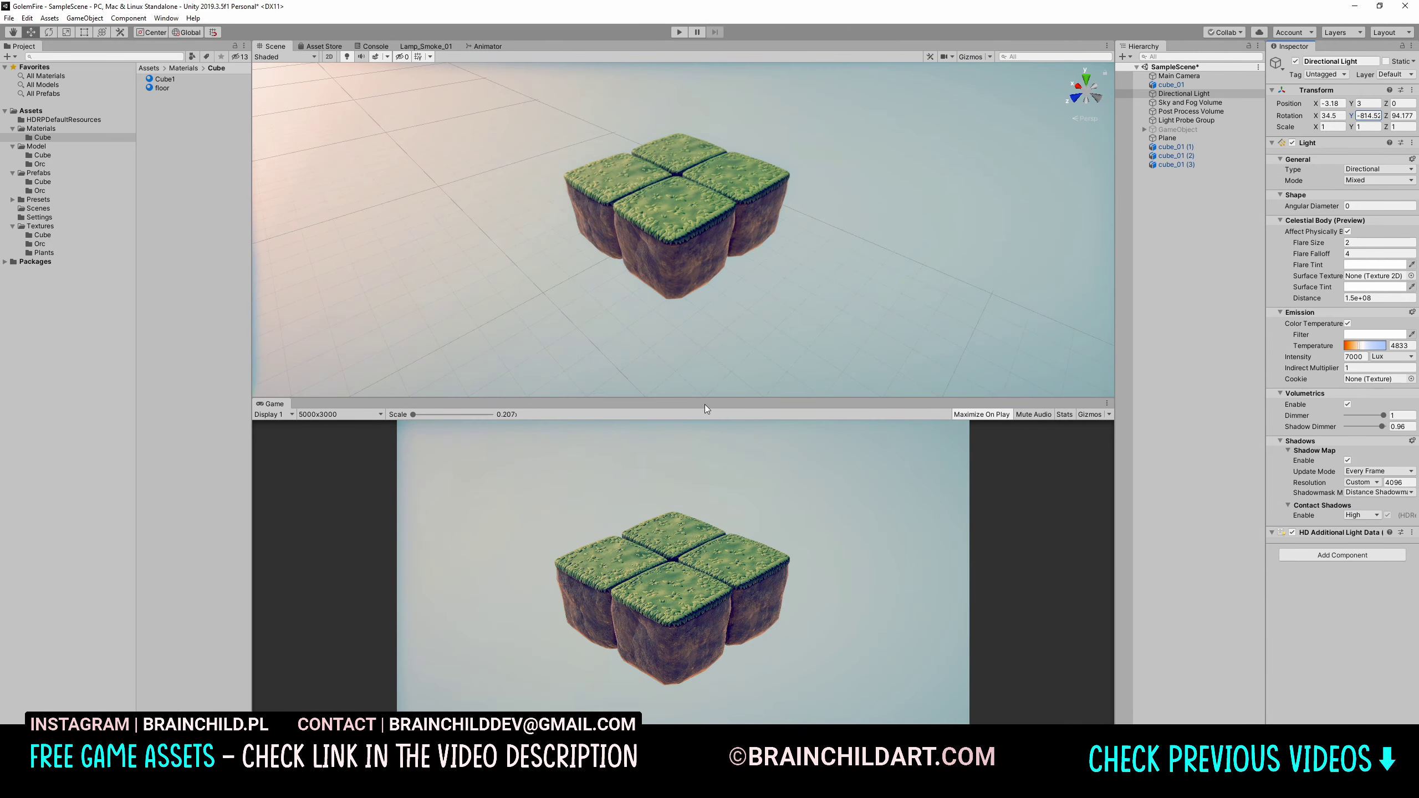
left_click(823, 328)
key("e")
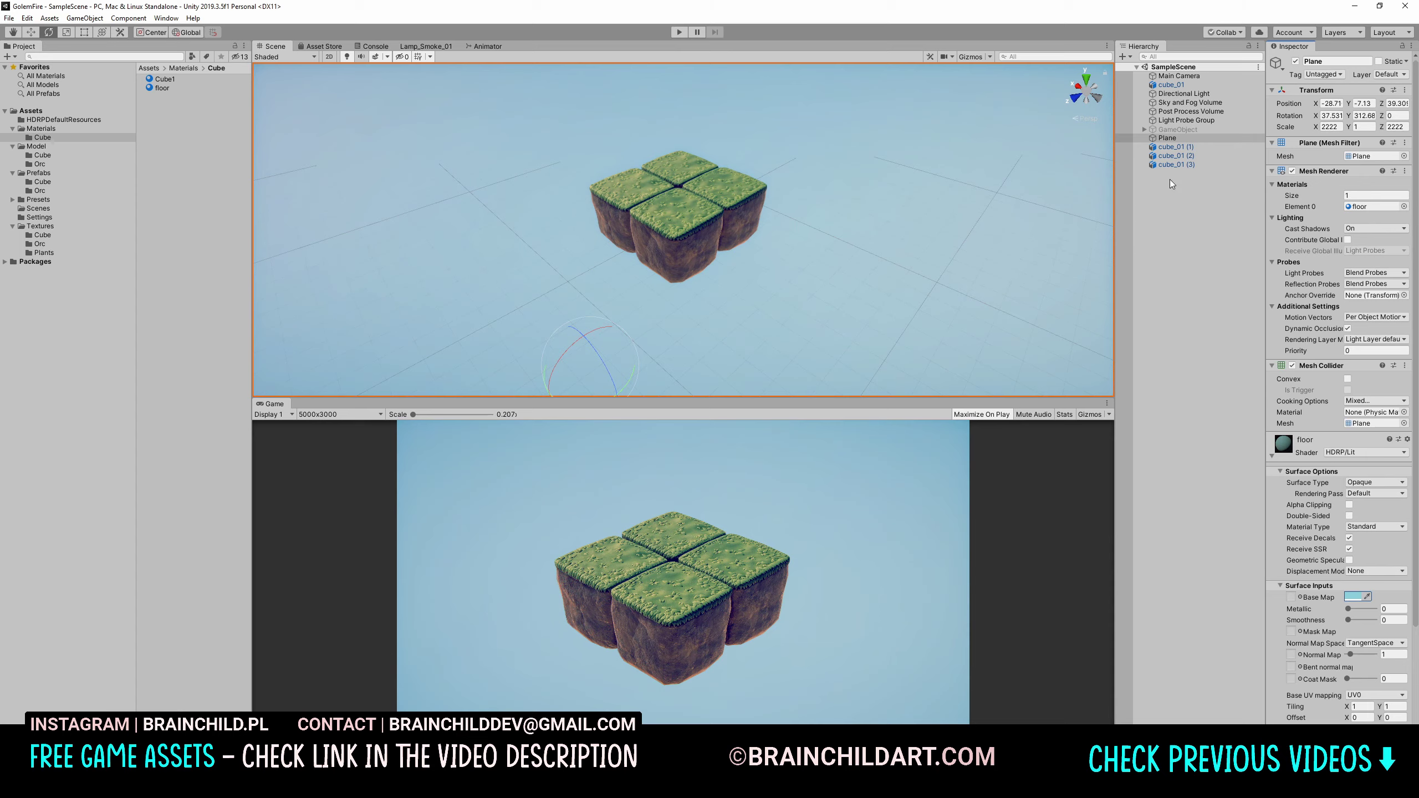
Tweak a post-process value and review the sky and fog volume settings
left_click_drag(1326, 517, 1338, 517)
scroll(1336, 448, "down", 5)
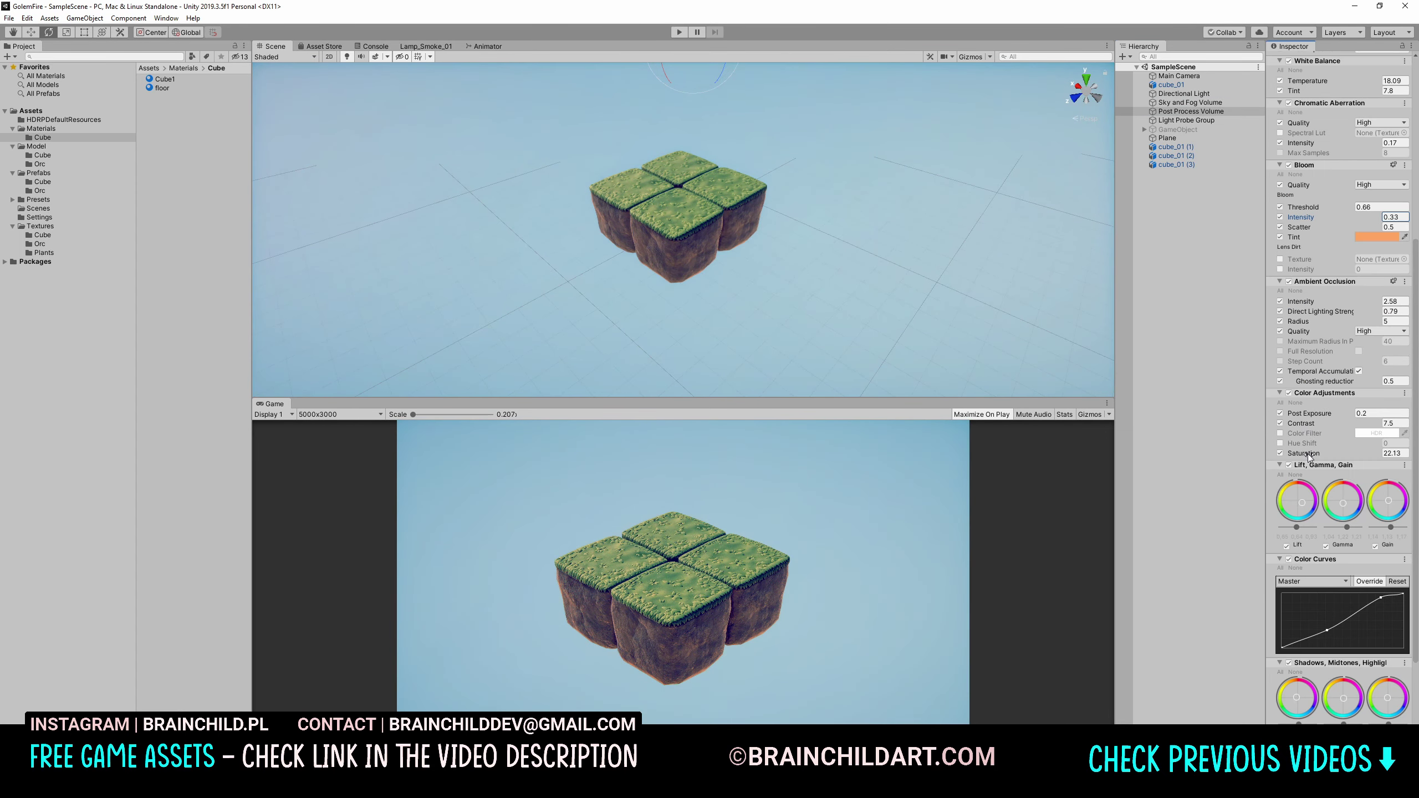
scroll(1286, 485, "down", 3)
scroll(1287, 488, "down", 3)
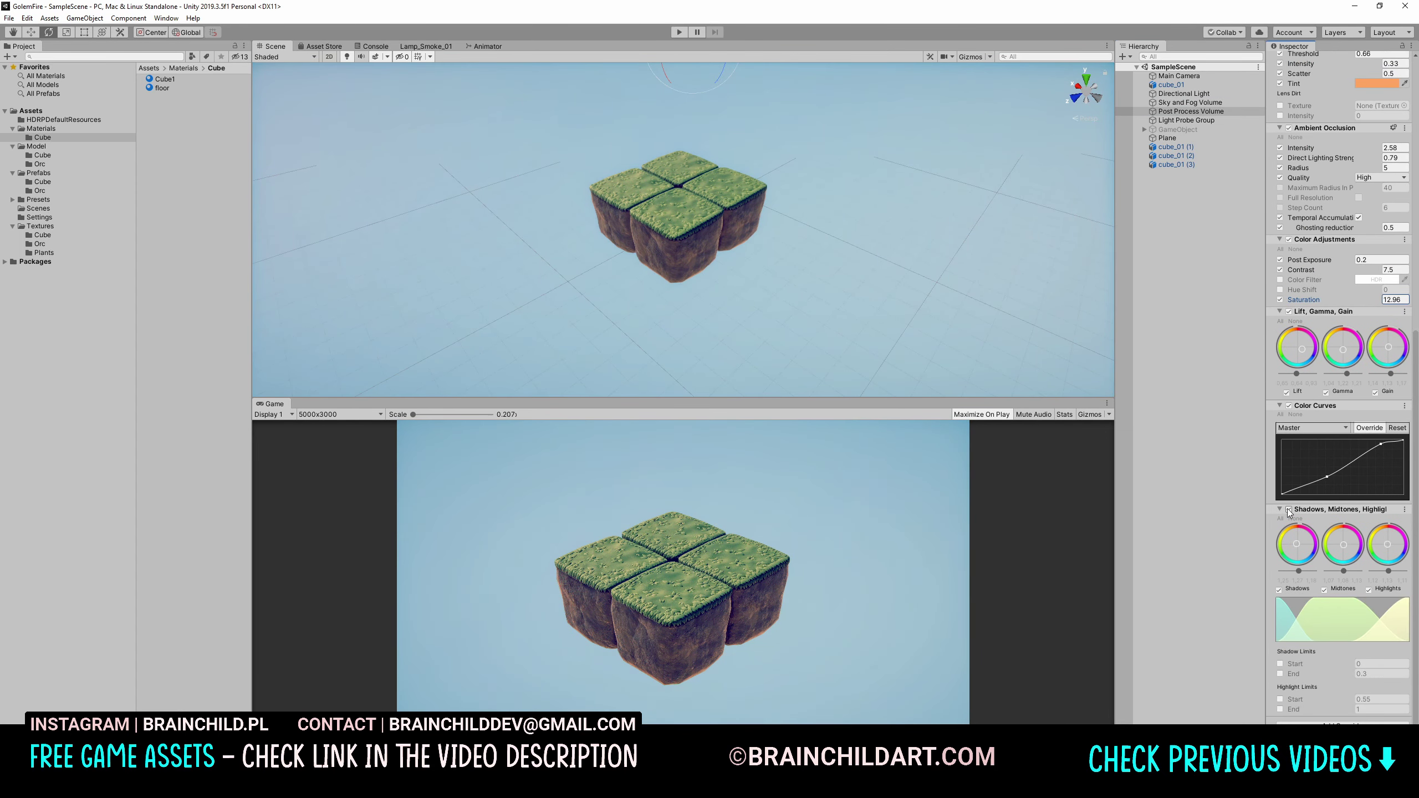
left_click(1191, 103)
scroll(1317, 693, "down", 3)
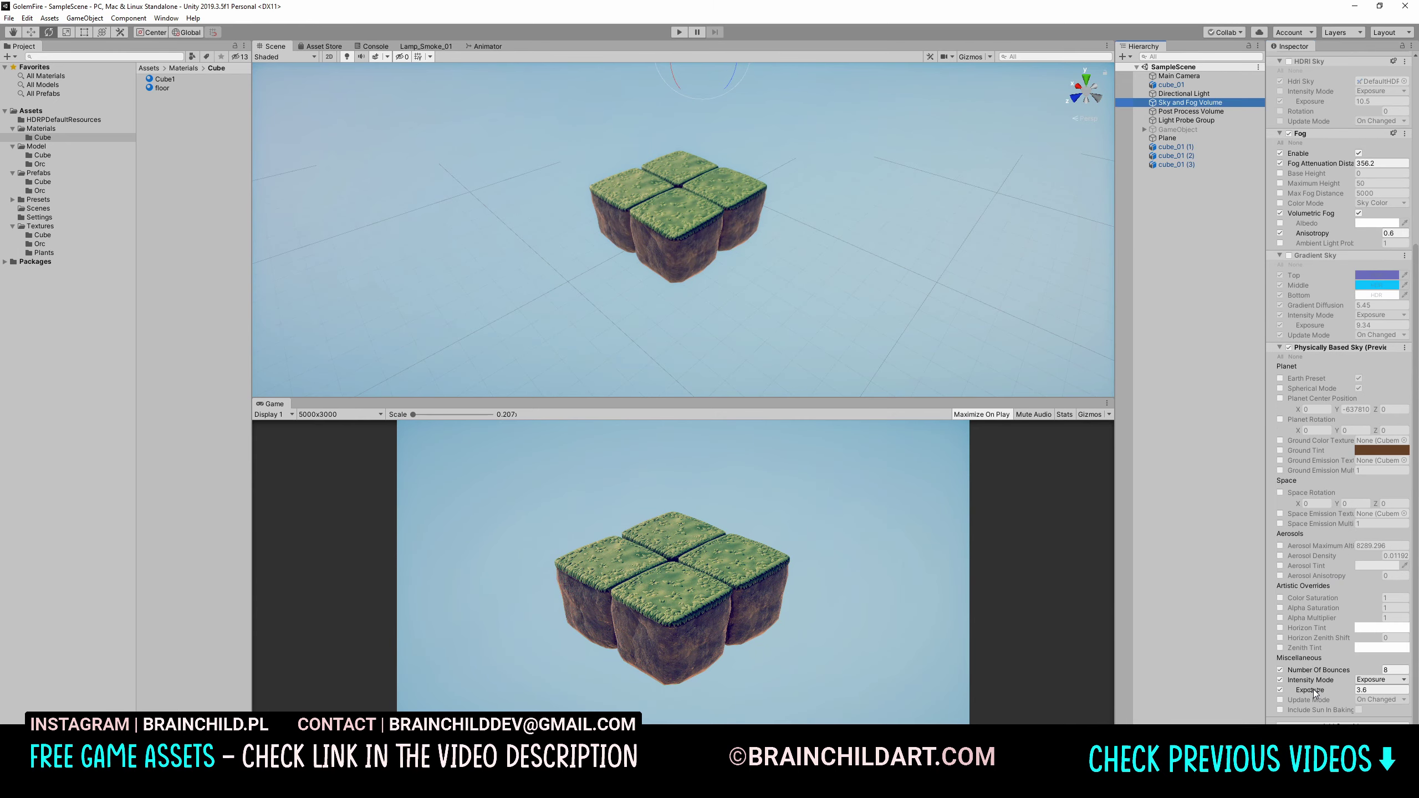
Widen the camera's field of view to 55 and narrow the front cube's smoothness and occlusion ranges
left_click_drag(681, 400, 681, 163)
left_click(1180, 75)
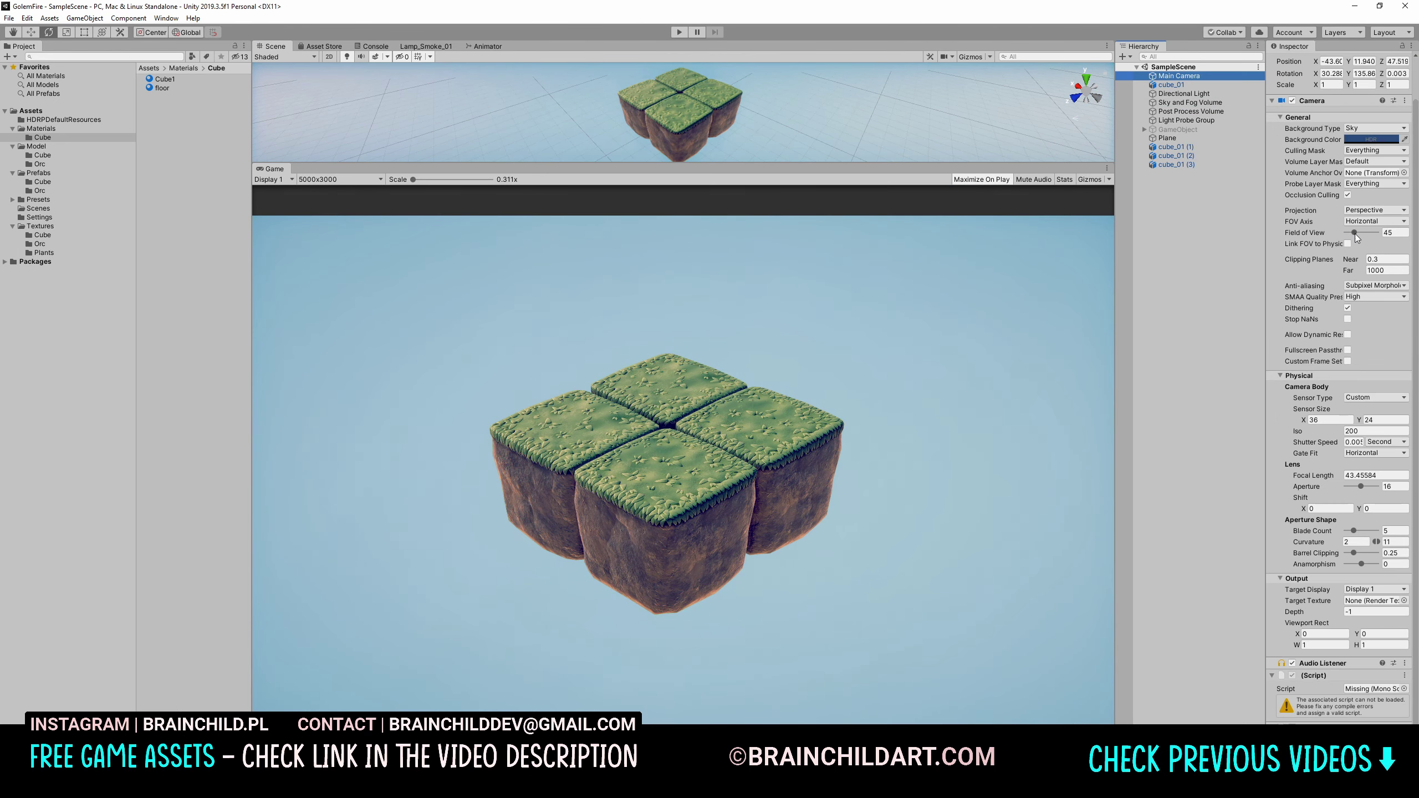
left_click_drag(1363, 231, 1356, 232)
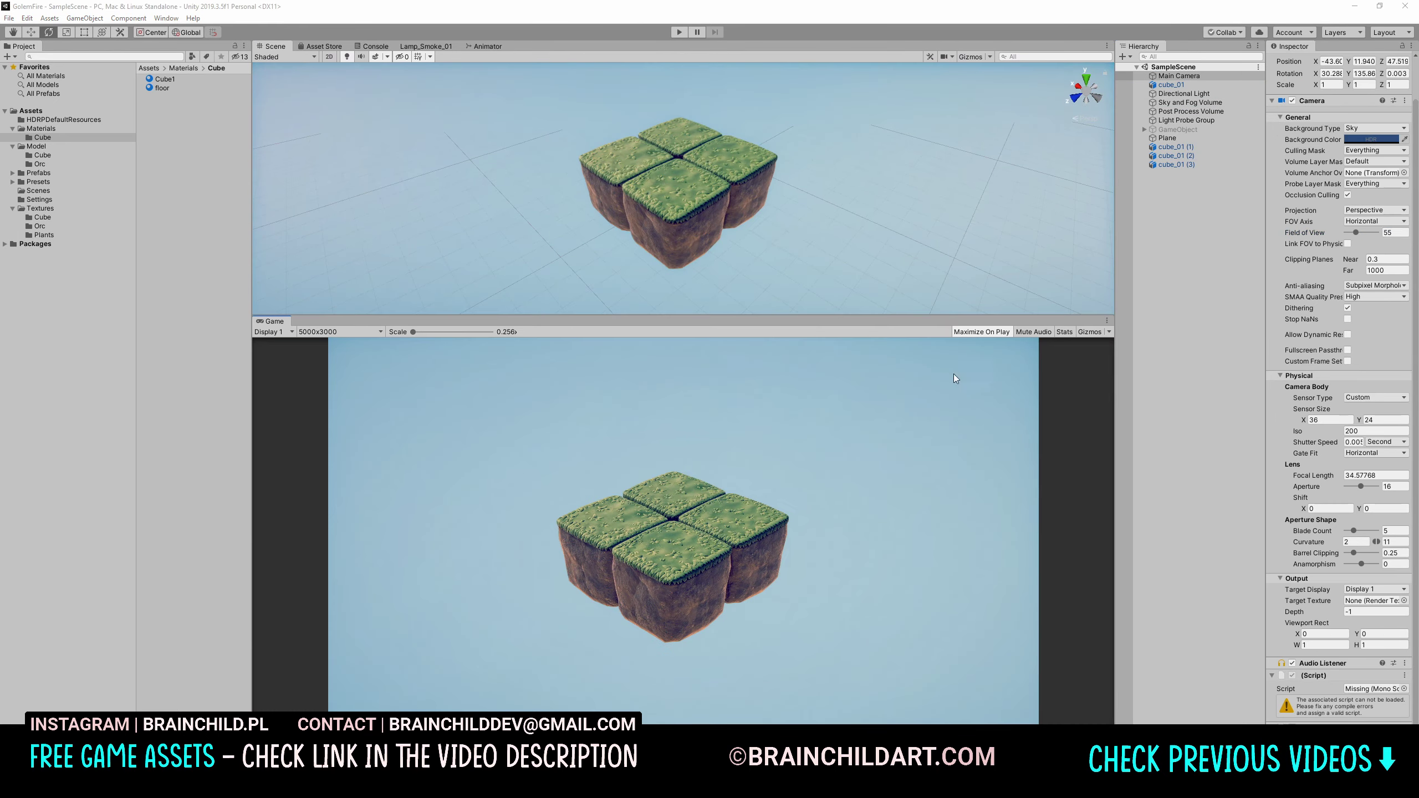
left_click(706, 194)
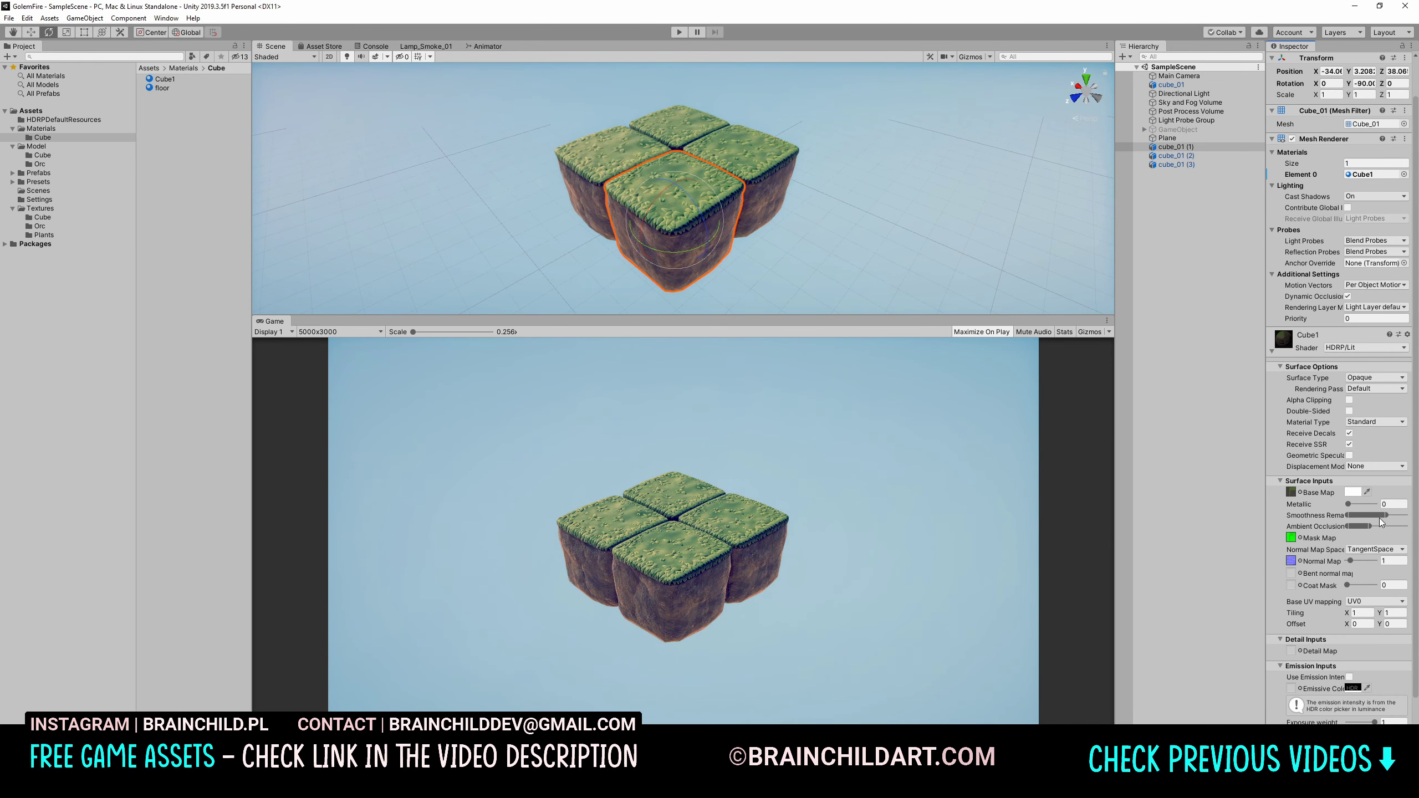
left_click_drag(1406, 527, 1353, 515)
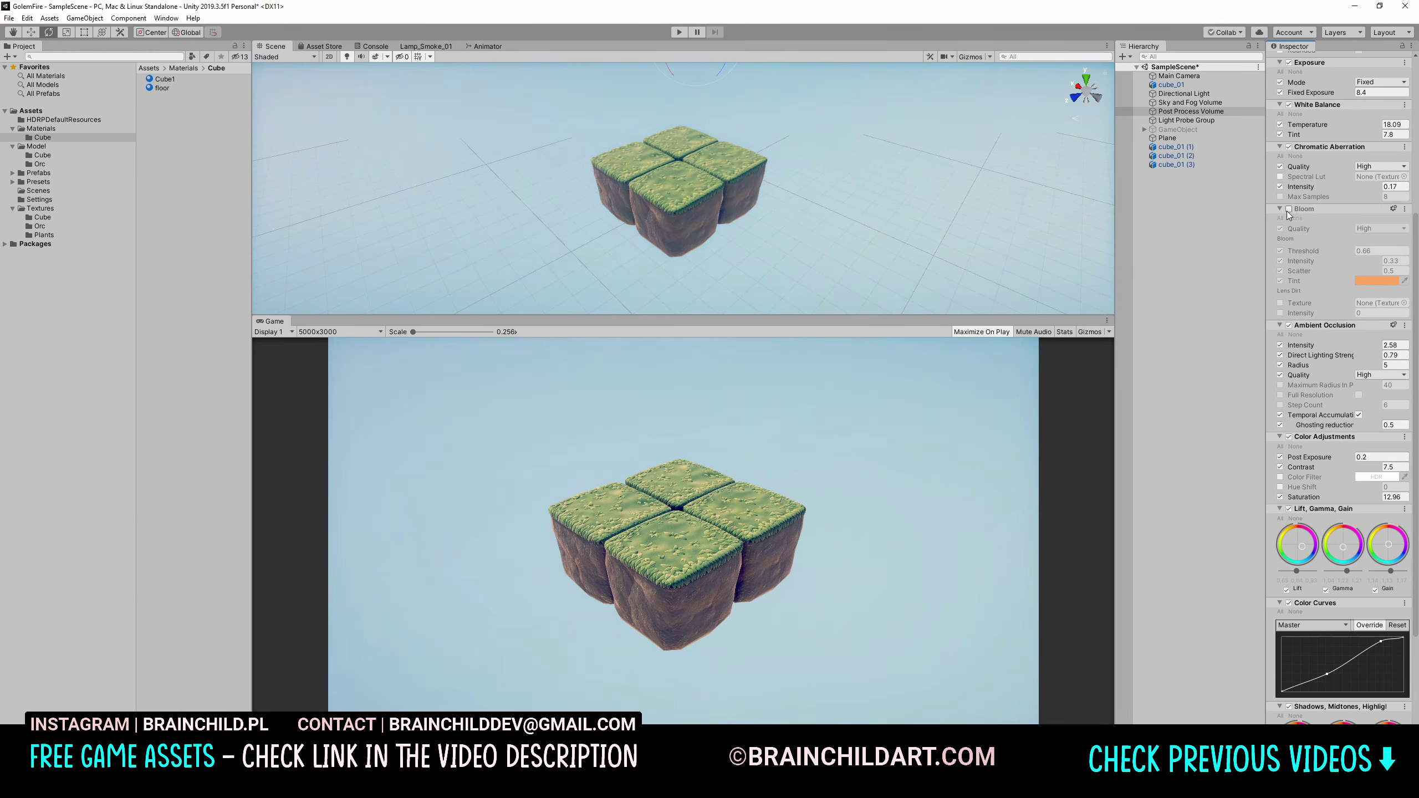
Raise the Gamma wheel in Lift, Gamma, Gain to brighten the colour grade
scroll(1311, 189, "up", 5)
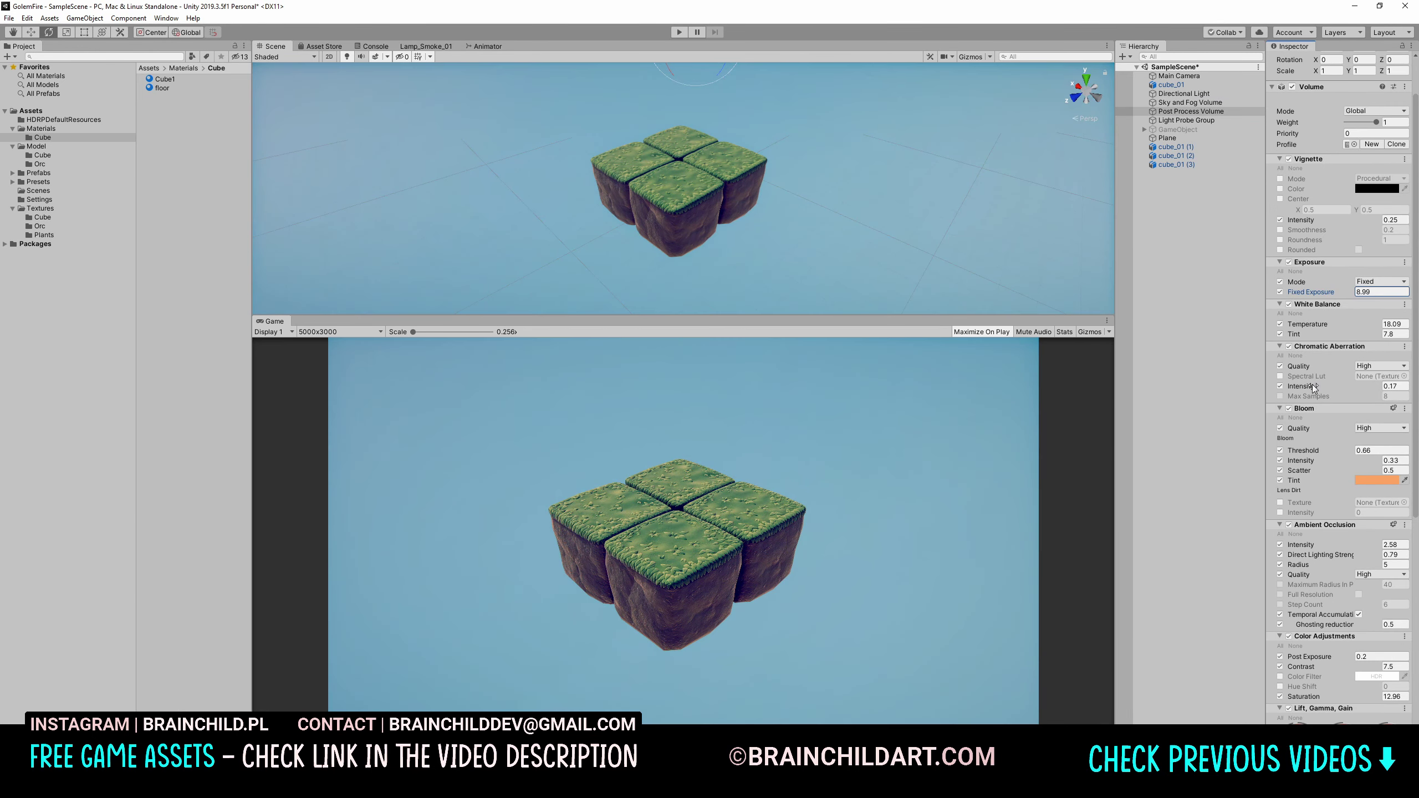
scroll(1324, 397, "down", 10)
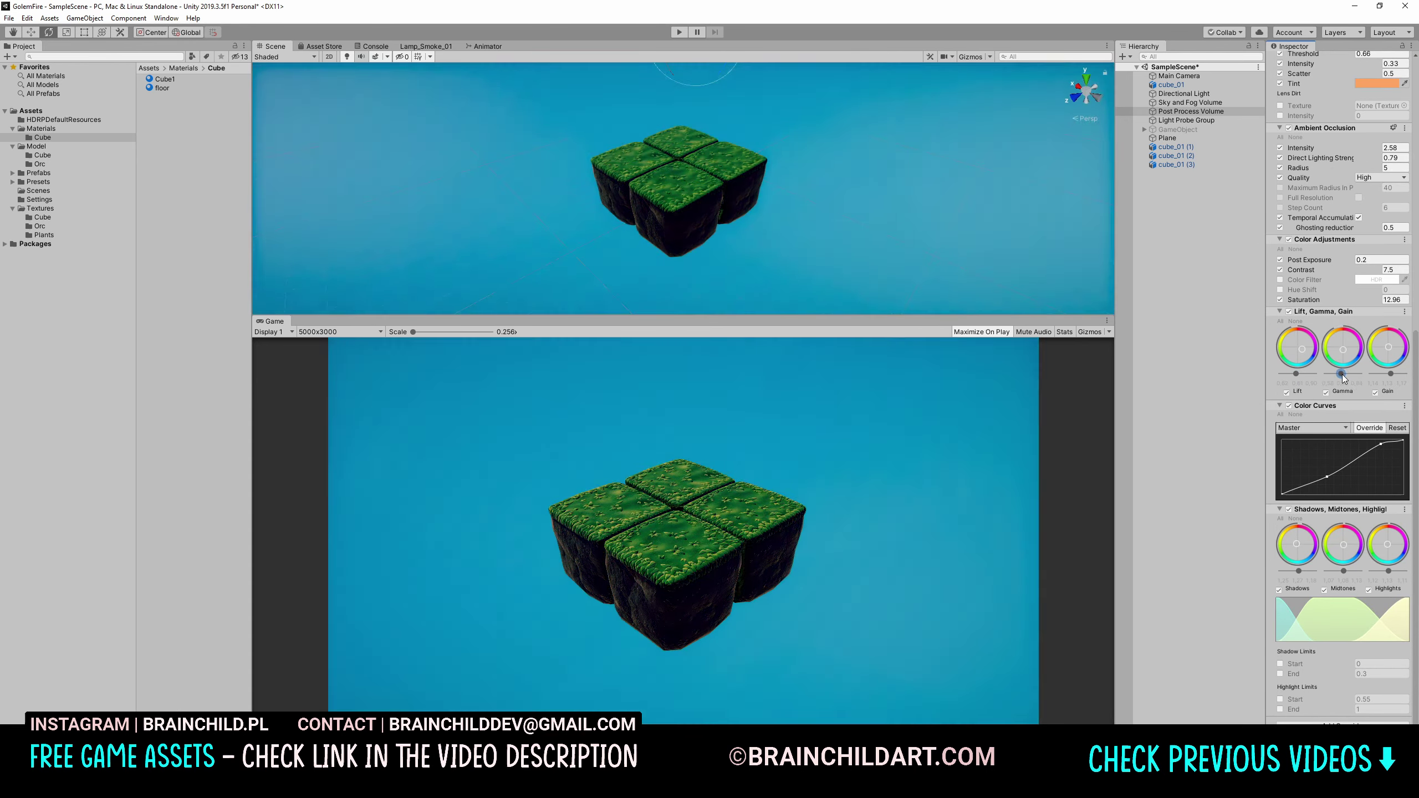
left_click_drag(1344, 379, 1347, 383)
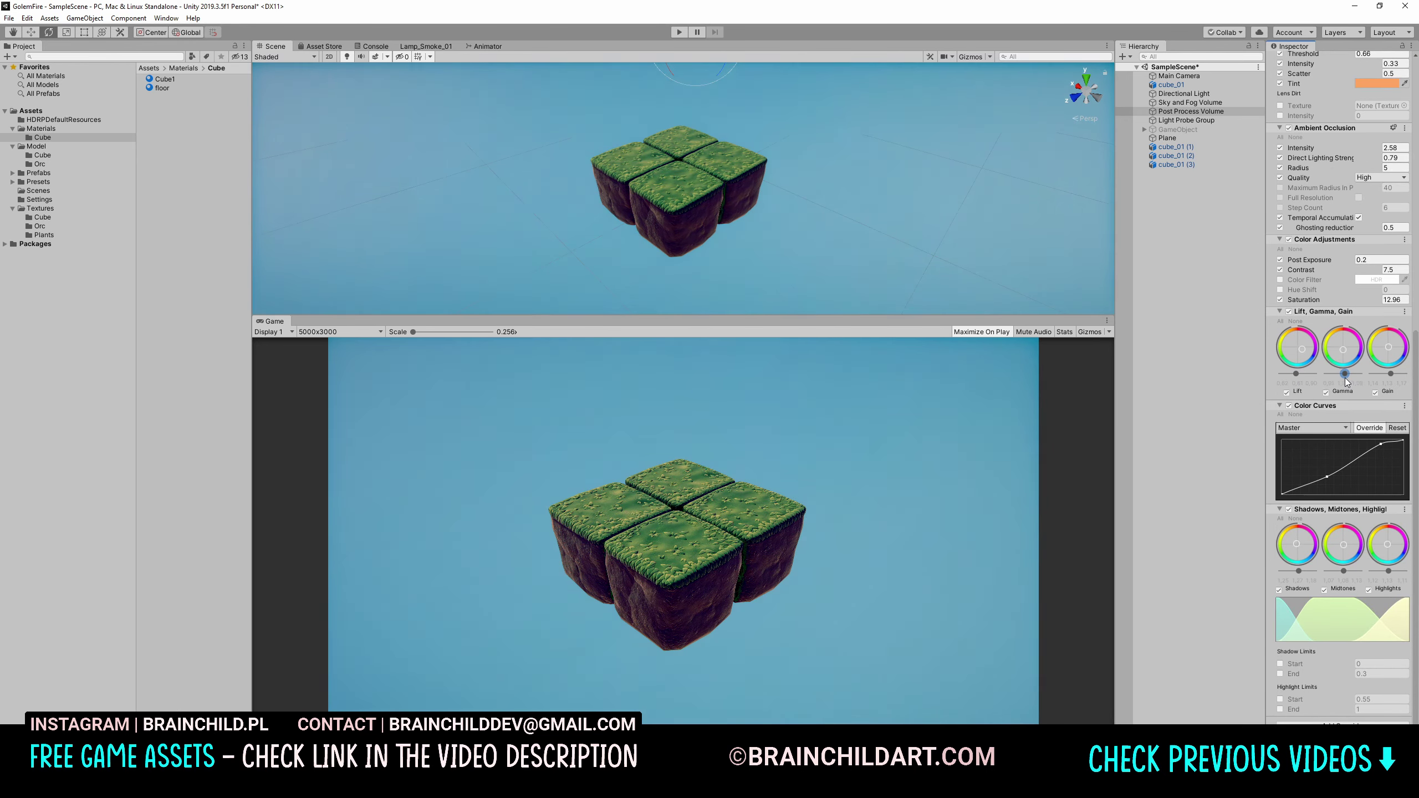
left_click(1184, 93)
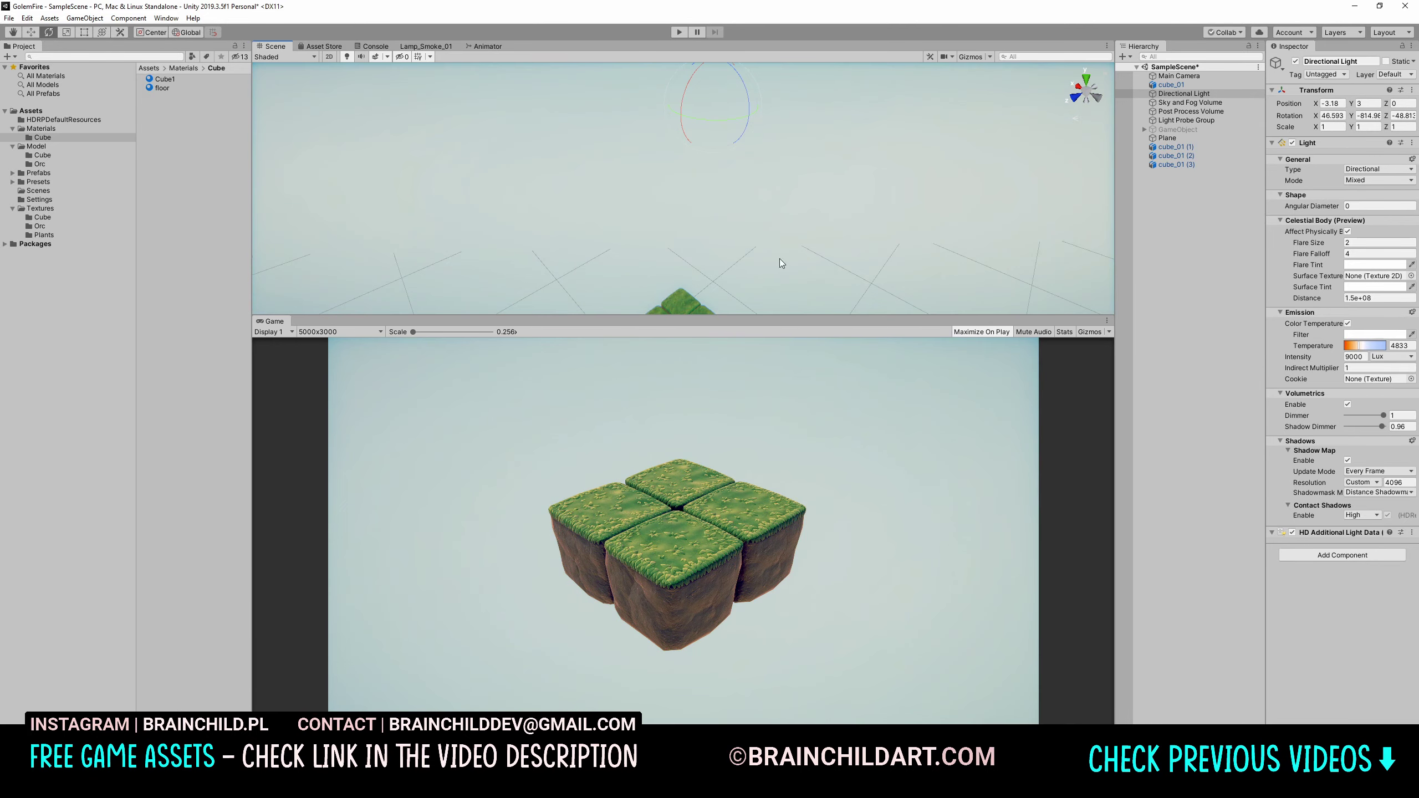
Duplicate grass cubes with Ctrl+D and move the copies into the pyramid layout
left_click(1191, 111)
double_click(1180, 75)
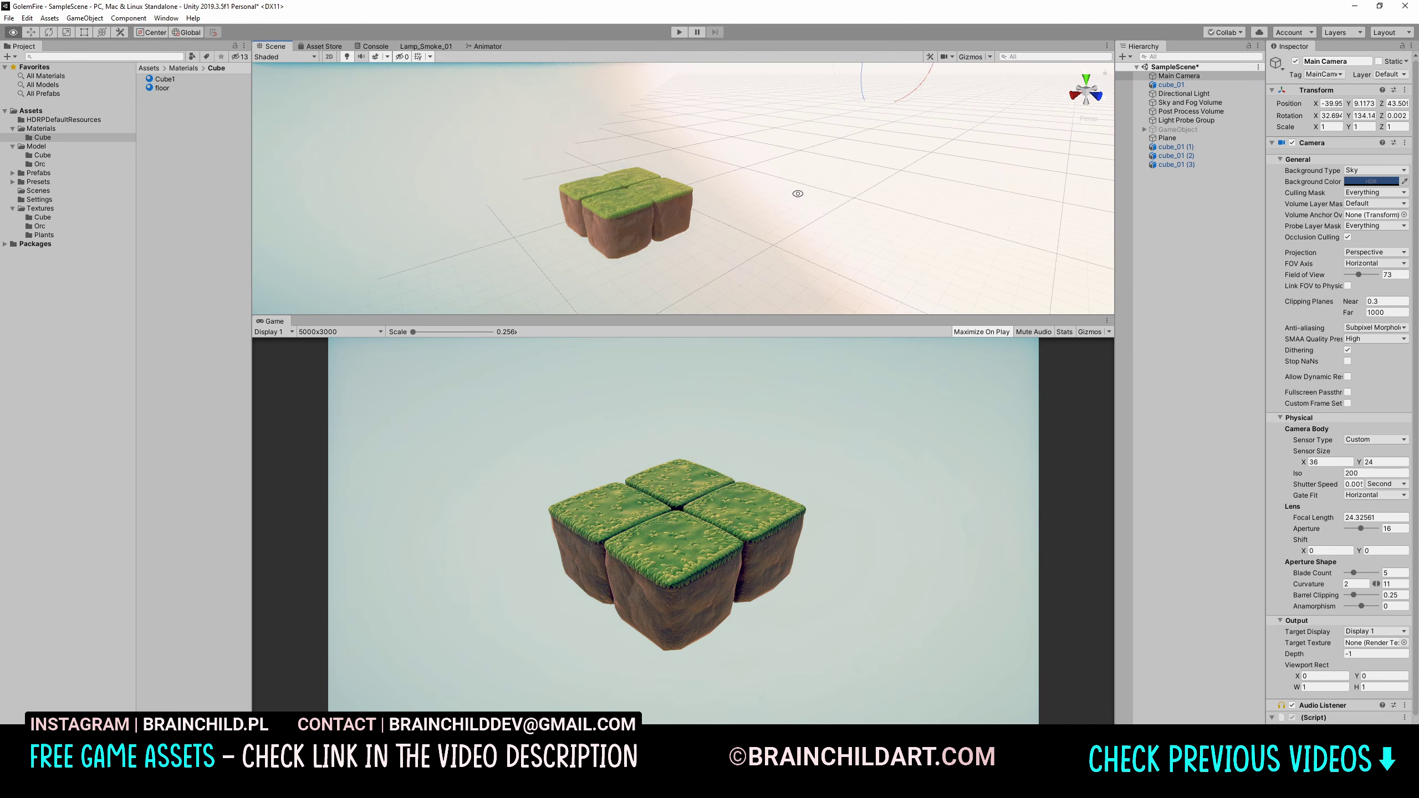
mouse_move(317, 181)
left_mouse_down("alt")
mouse_move(681, 187)
mouse_move(708, 164)
left_mouse_up("alt")
left_click(1184, 93)
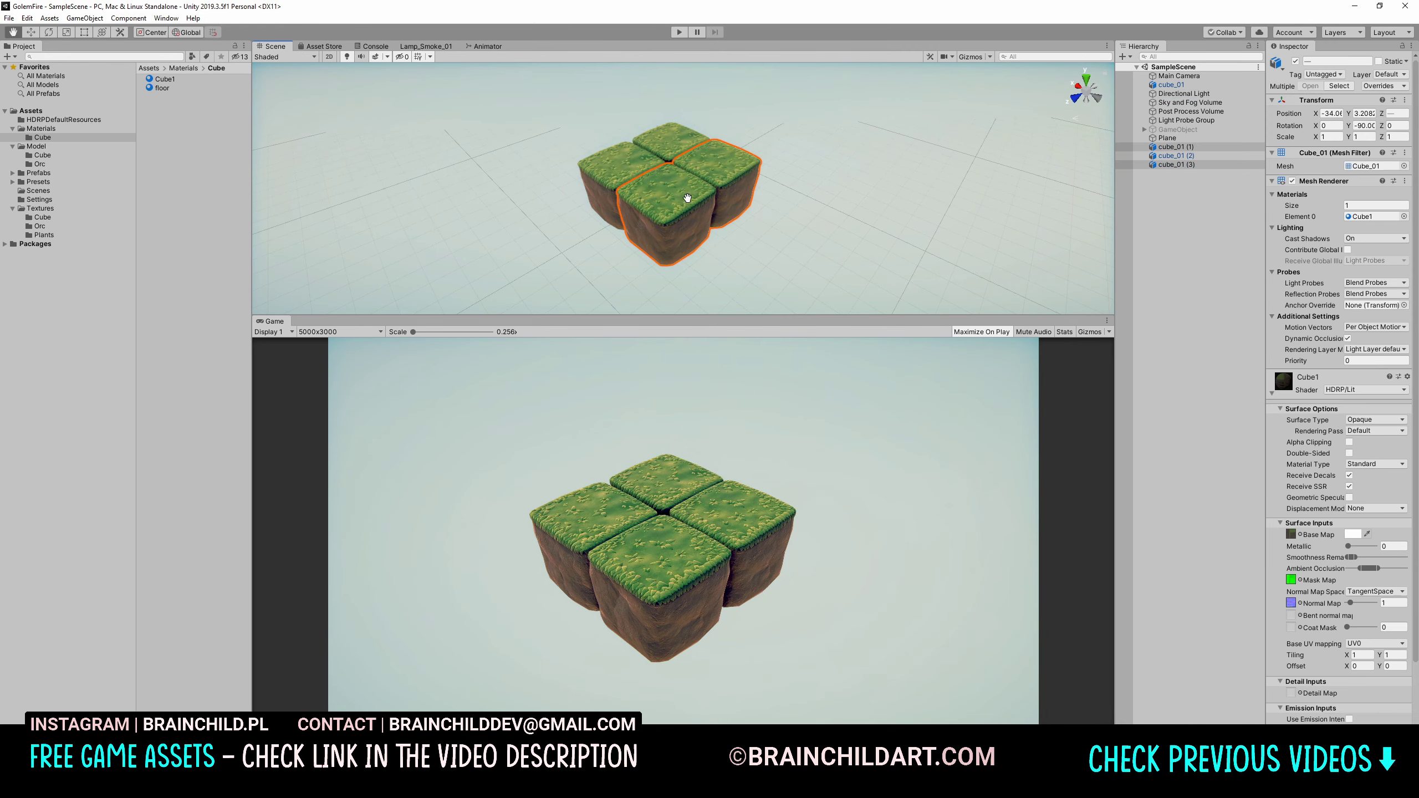
key("ctrl+d")
mouse_move(721, 212)
left_mouse_down()
mouse_move(771, 235)
mouse_move(648, 301)
mouse_move(687, 168)
left_mouse_up()
key("ctrl+d")
key("ctrl+d")
Save the scene, align the Main Camera with the view, and make cube_01 (4)'s material shinier
left_click(1179, 76)
key("ctrl+s")
middle_click_drag(803, 156, 791, 183)
key("ctrl+shift+f")
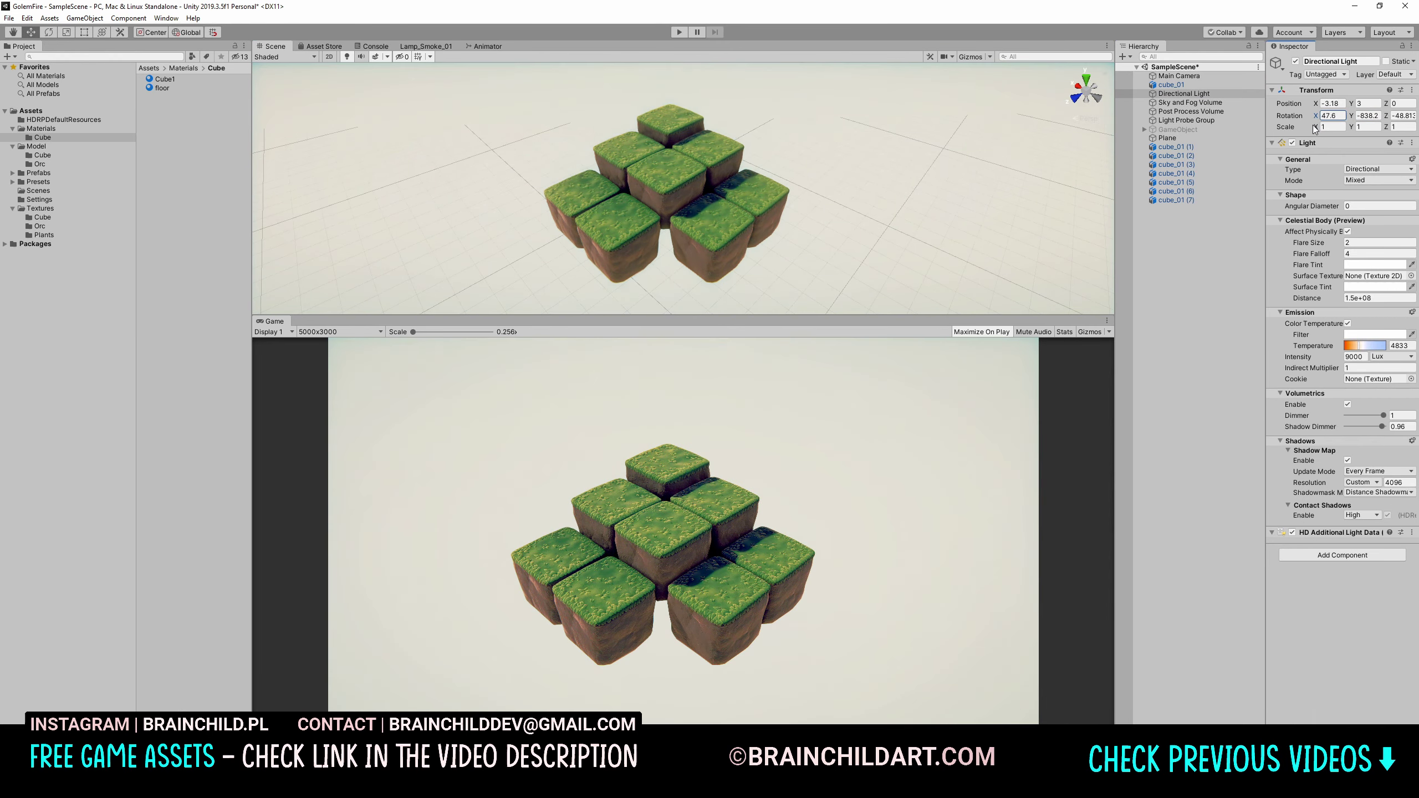
double_click(1176, 174)
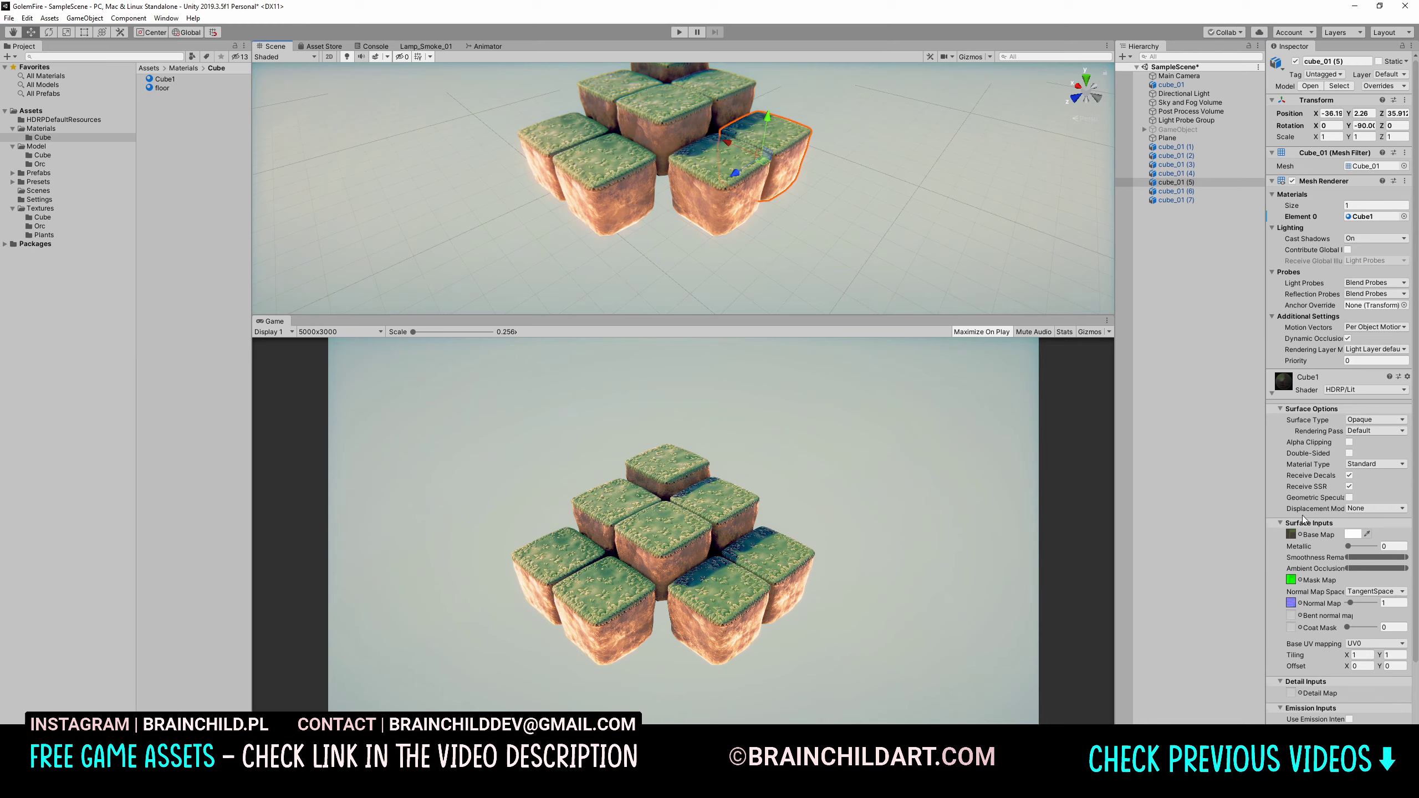
scroll(1302, 519, "down", 3)
mouse_move(1404, 469)
left_mouse_down()
mouse_move(1347, 468)
mouse_move(1374, 459)
left_mouse_up()
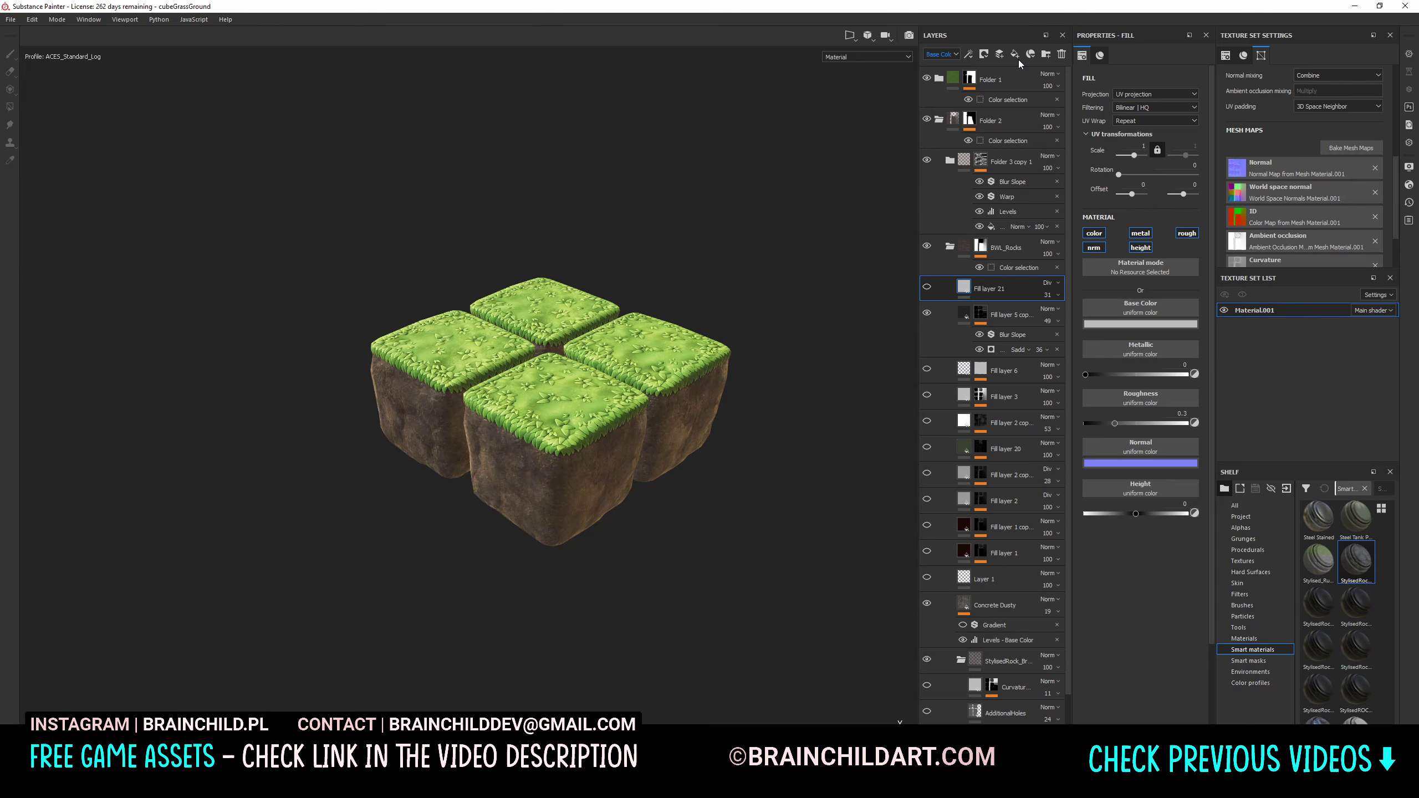
Add a curvature-masked fill layer with Divide blending and a near-black base colour
left_click(1014, 54)
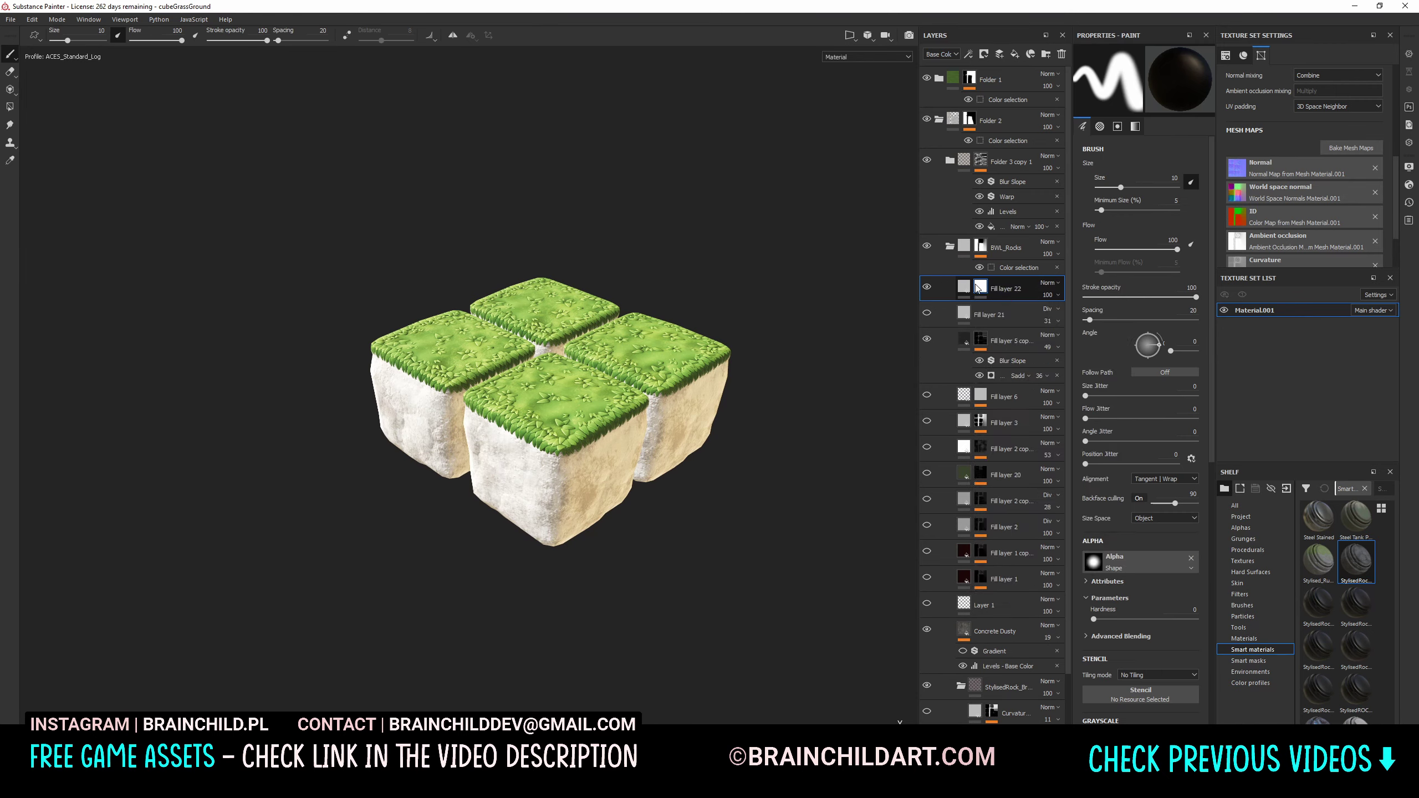
left_click(1049, 282)
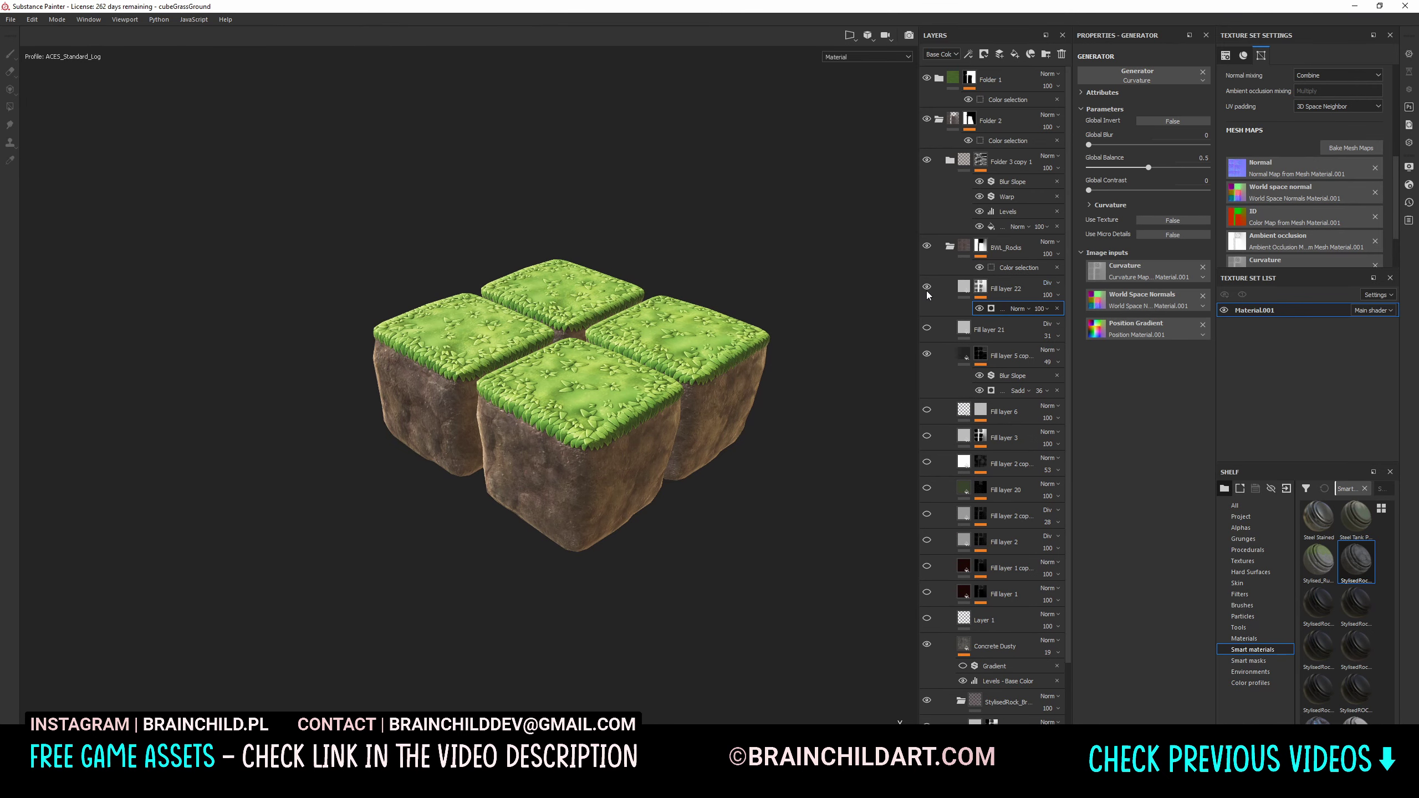
right_click(959, 280)
left_click(1006, 392)
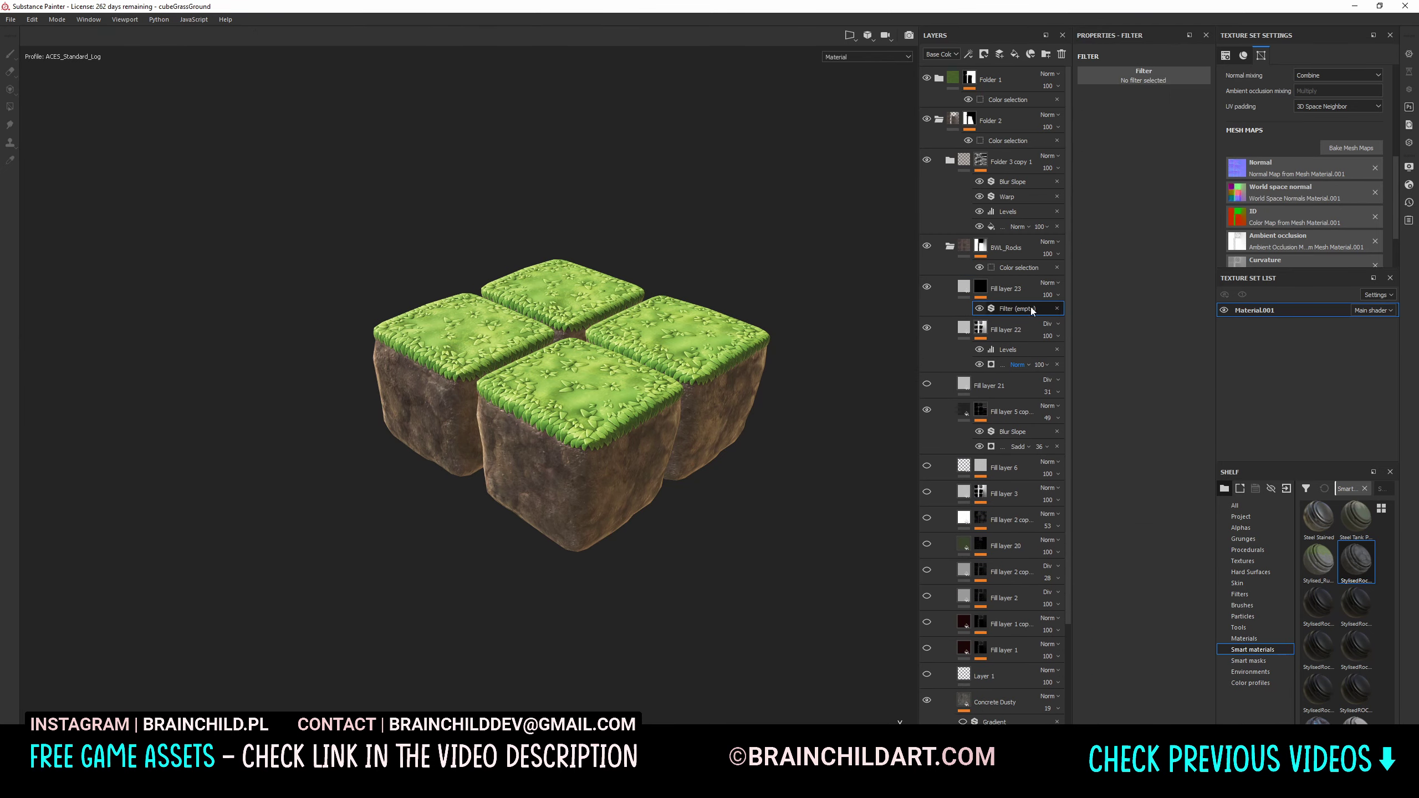
left_click(1143, 75)
scroll(1229, 223, "down", 2)
left_click(1138, 225)
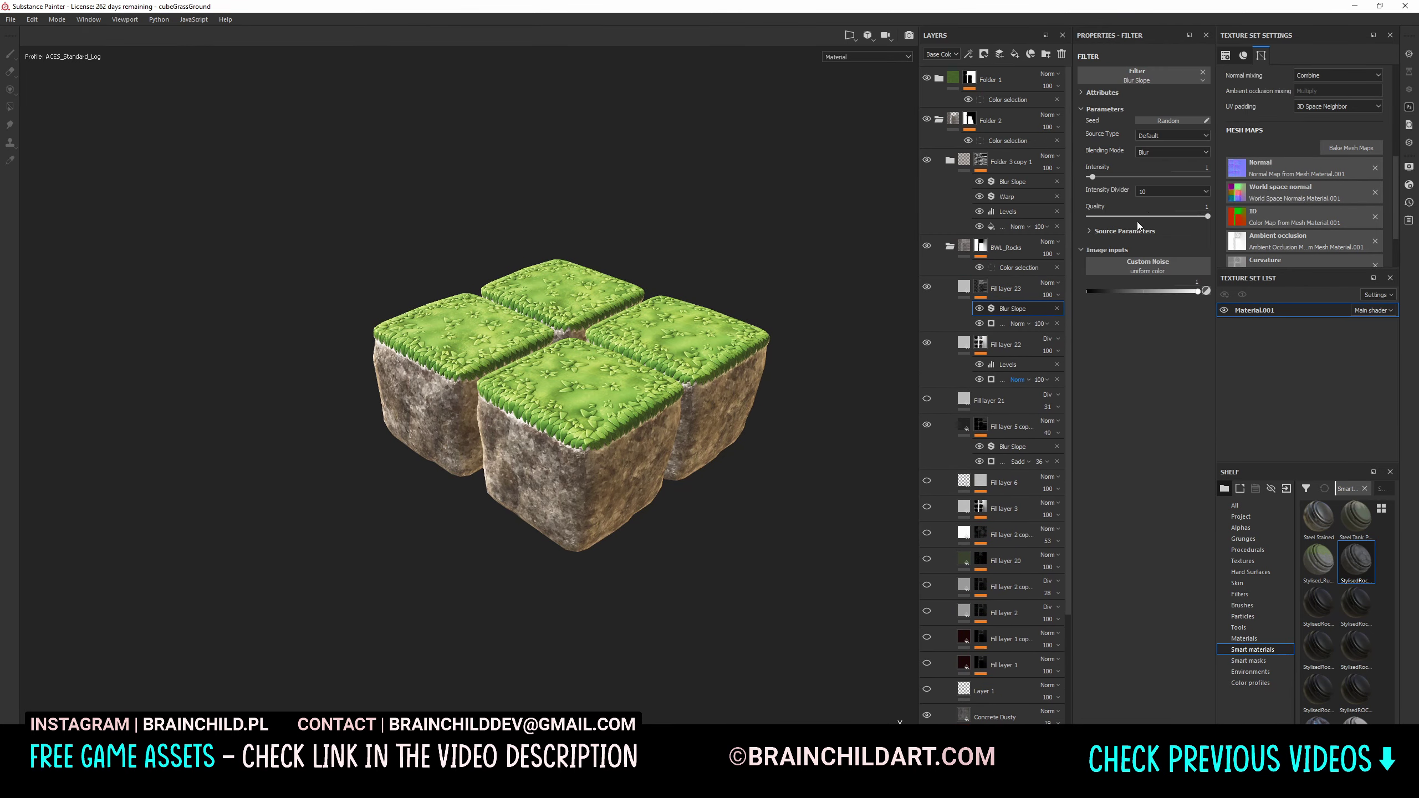
key("Delete")
left_click(1140, 323)
left_click(1229, 438)
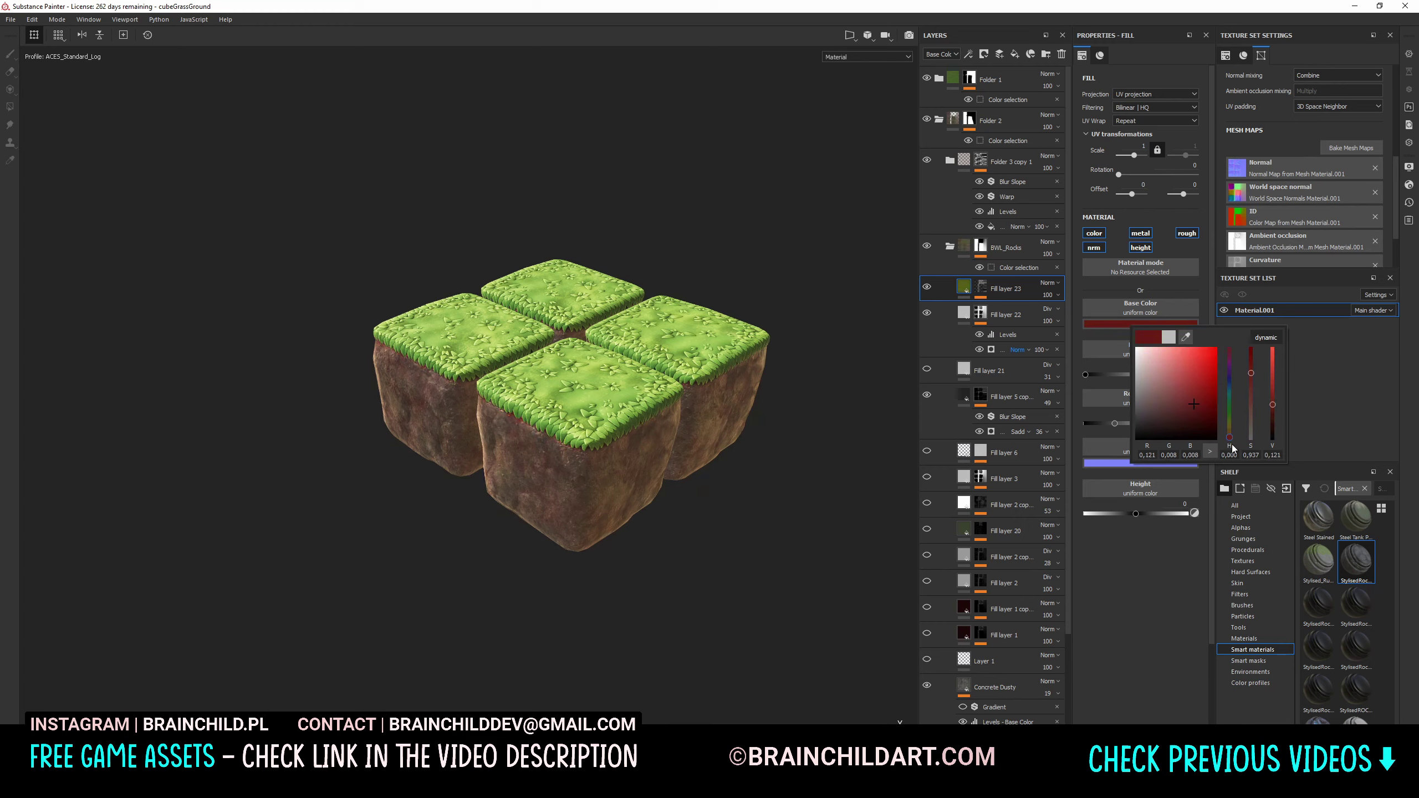
Add Fill layer 24 with a grayscale fill mask and a Levels effect
right_click(978, 286)
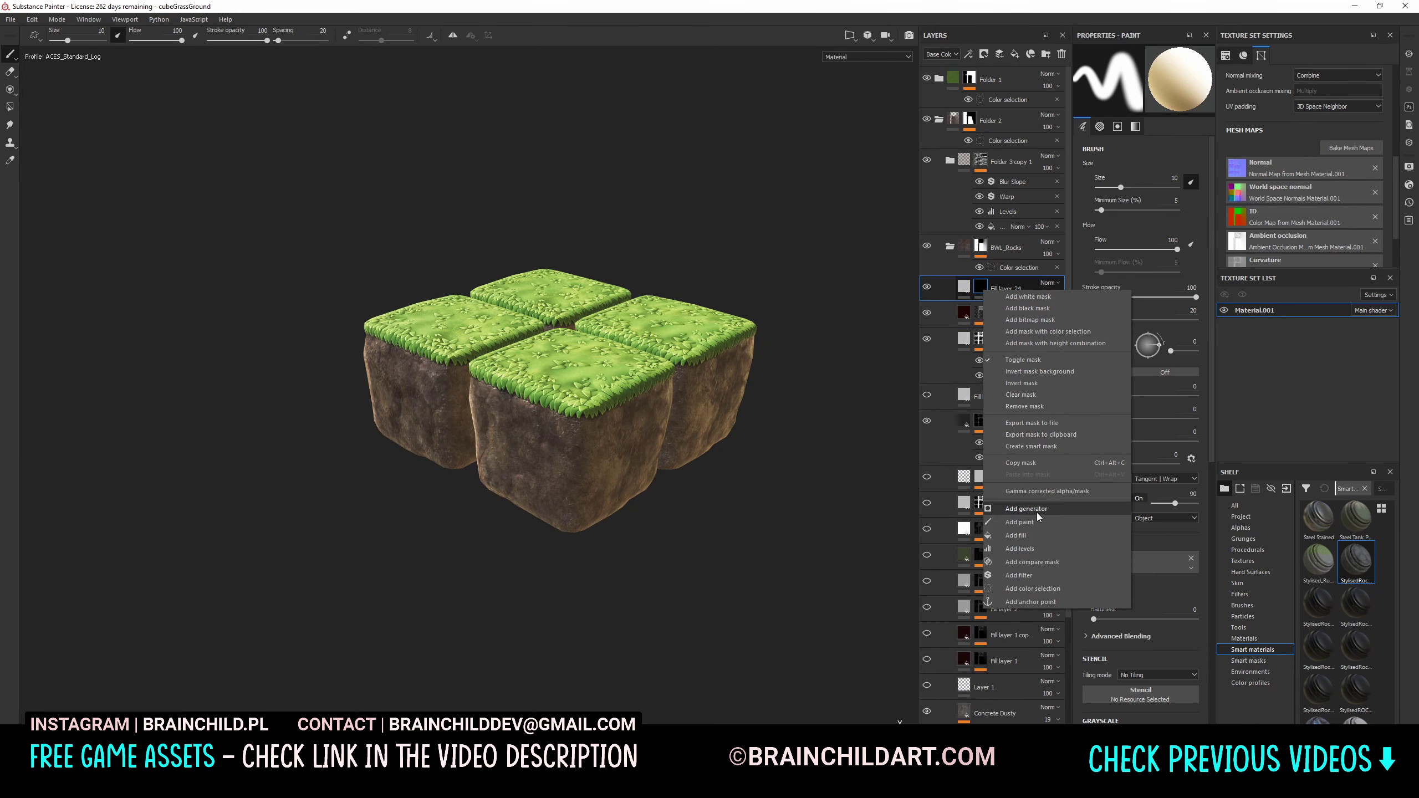
left_click(1037, 513)
left_click(1144, 75)
left_click(1033, 308)
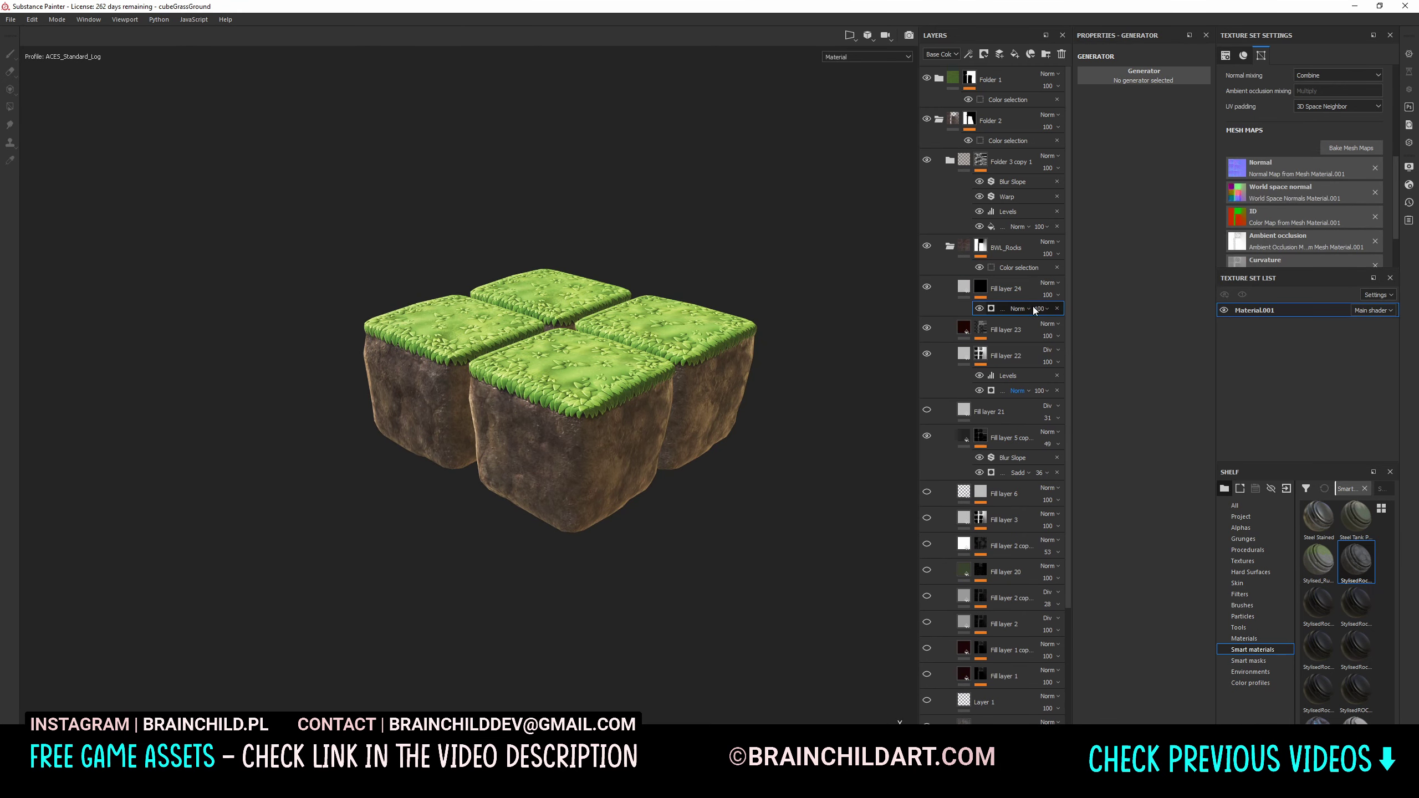
left_click(1142, 226)
right_click(1000, 309)
left_click(1042, 360)
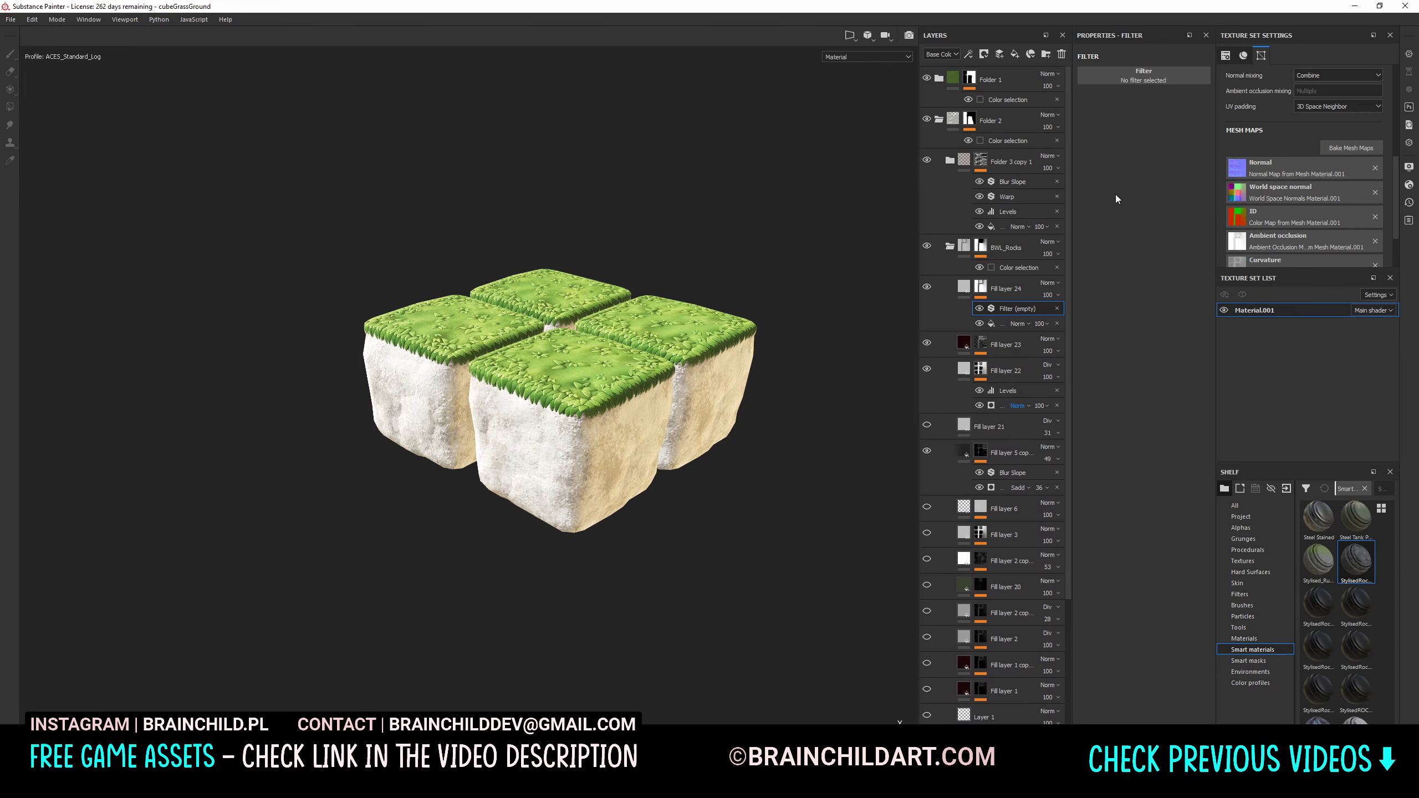
Give Fill layer 24 a dark brown base colour and a Blur Slope mask filter
left_click(1165, 151)
left_click(1006, 288)
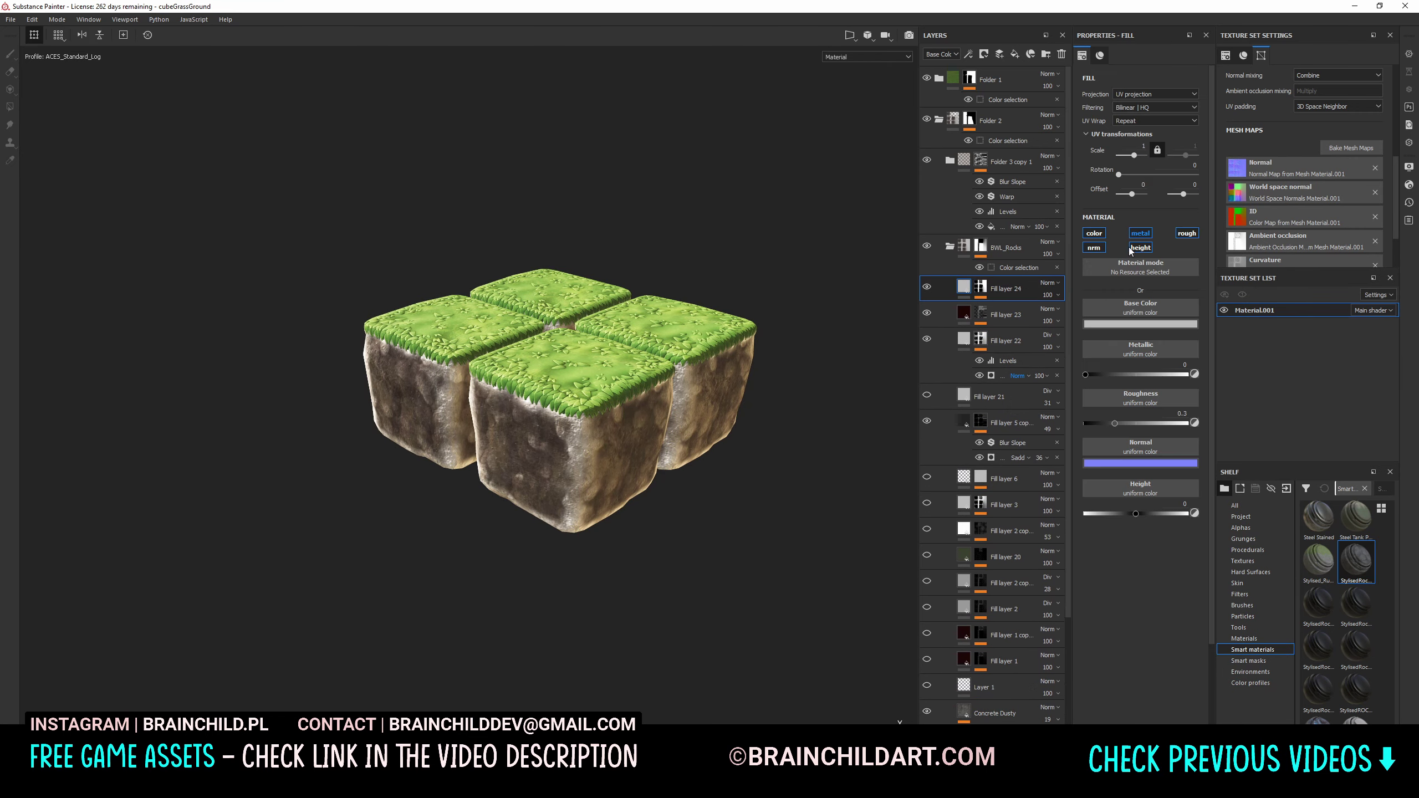
left_click(1101, 325)
left_click(1144, 392)
left_click(981, 287)
key("ctrl+v")
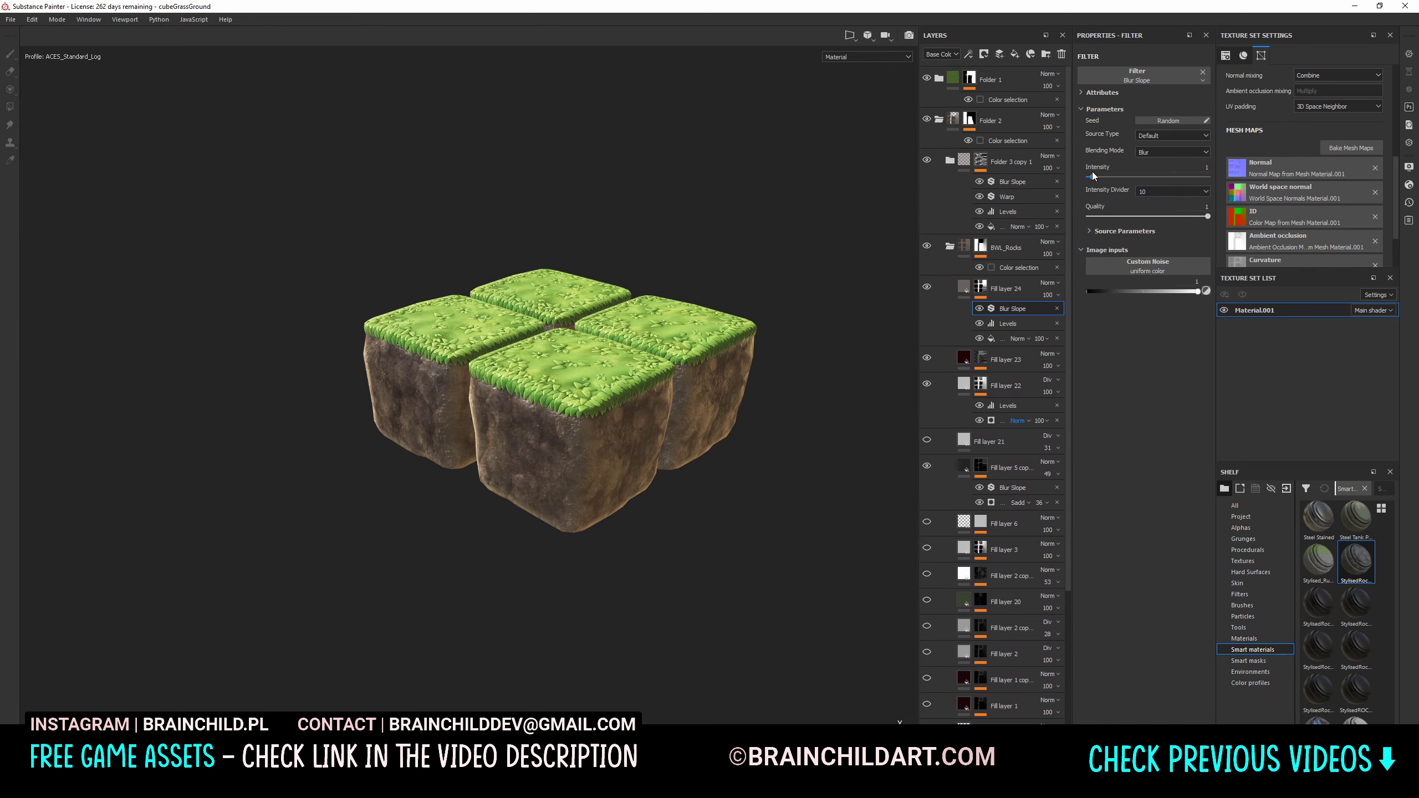
left_click(981, 287)
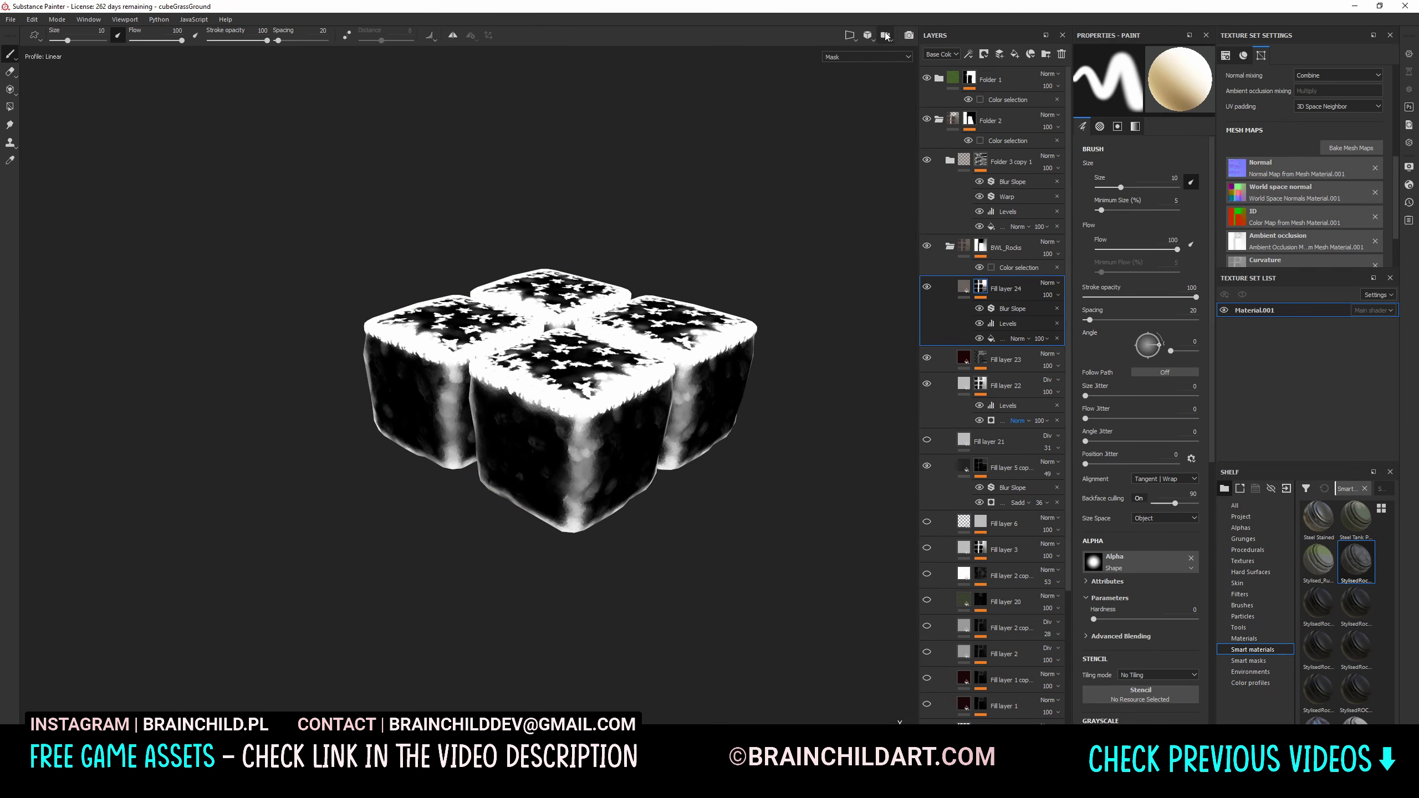
Return to the full material view and select the BaseTexture layer
key("m")
left_click_drag(754, 374, 726, 320, "alt")
scroll(1012, 628, "down", 4)
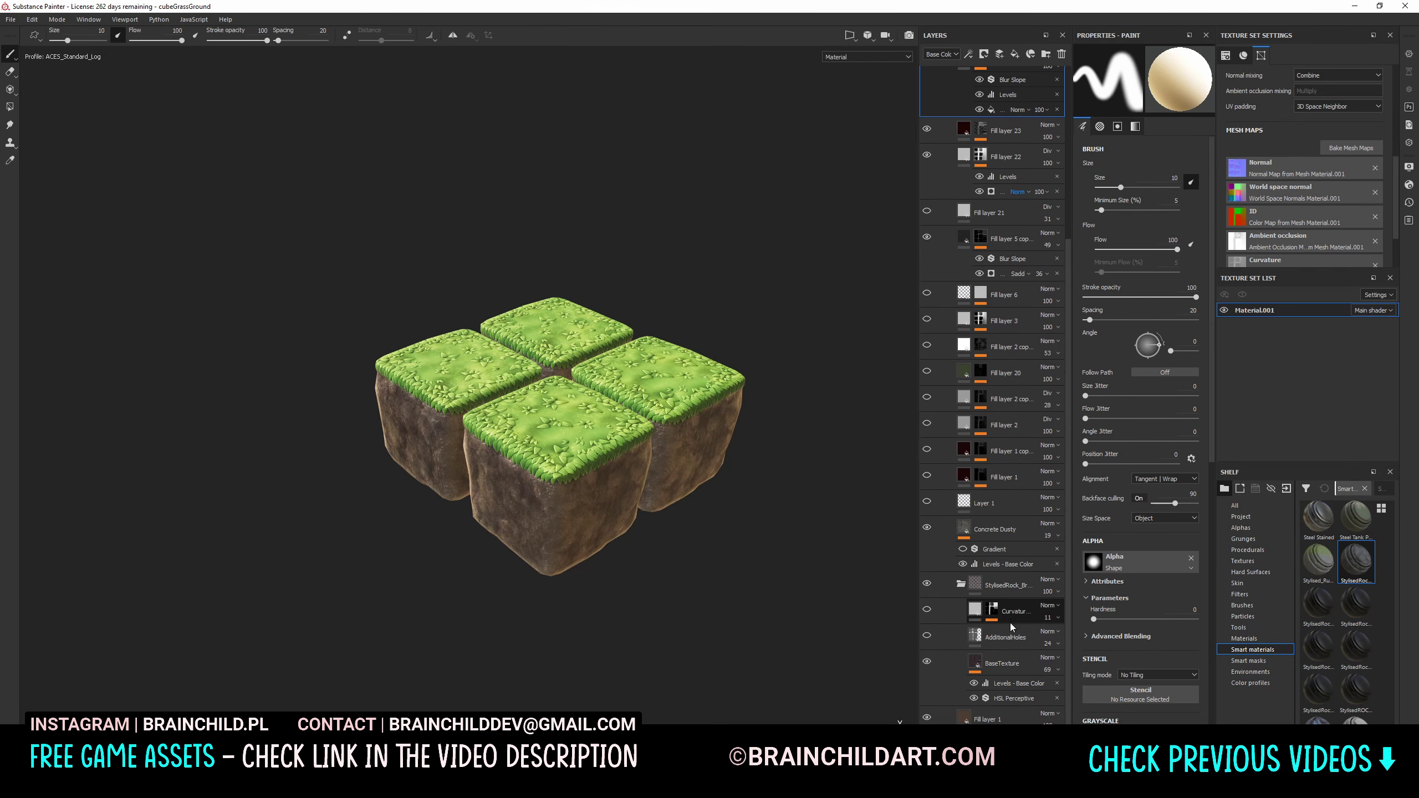
left_click(1003, 663)
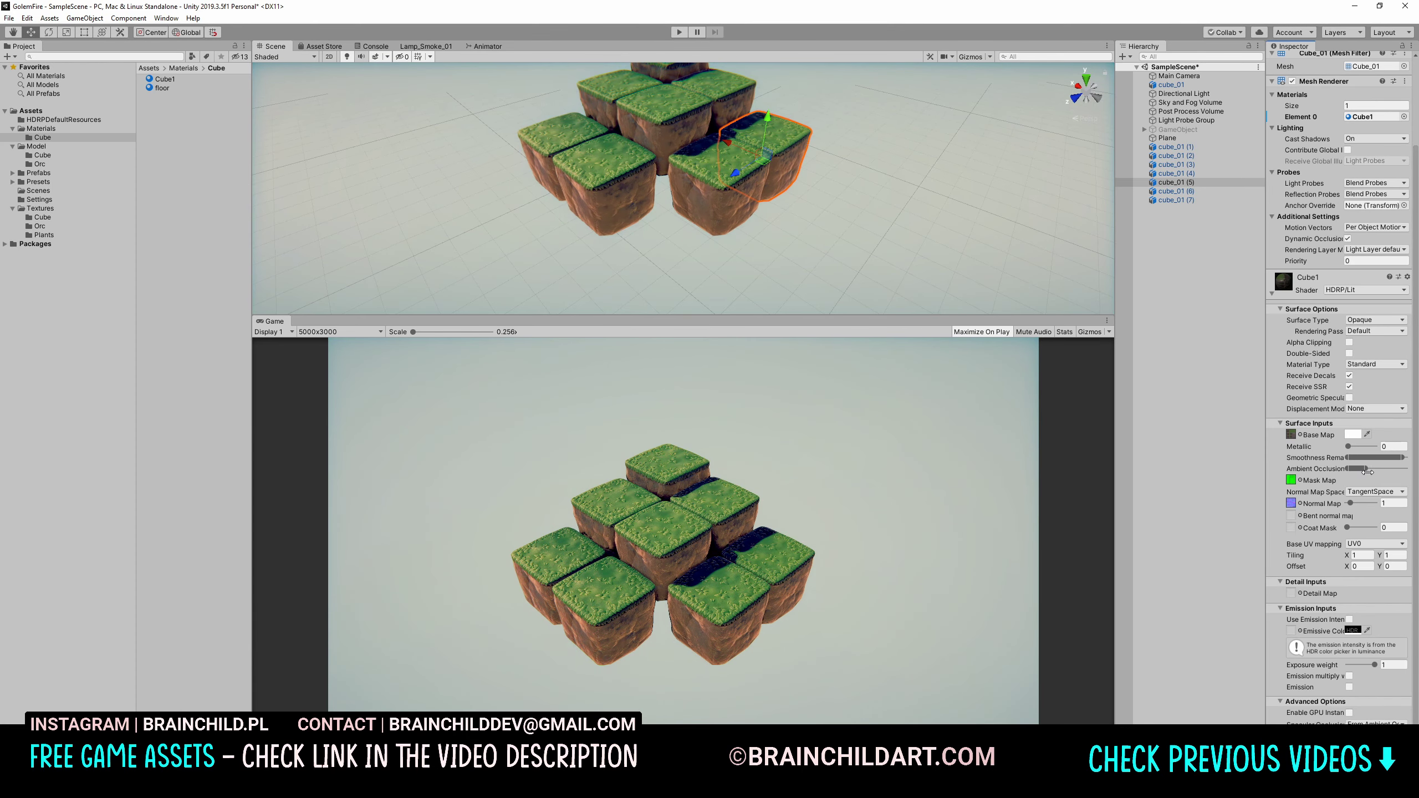
Switch the sky and fog volume's sky type to Gradient Sky
left_click(1183, 112)
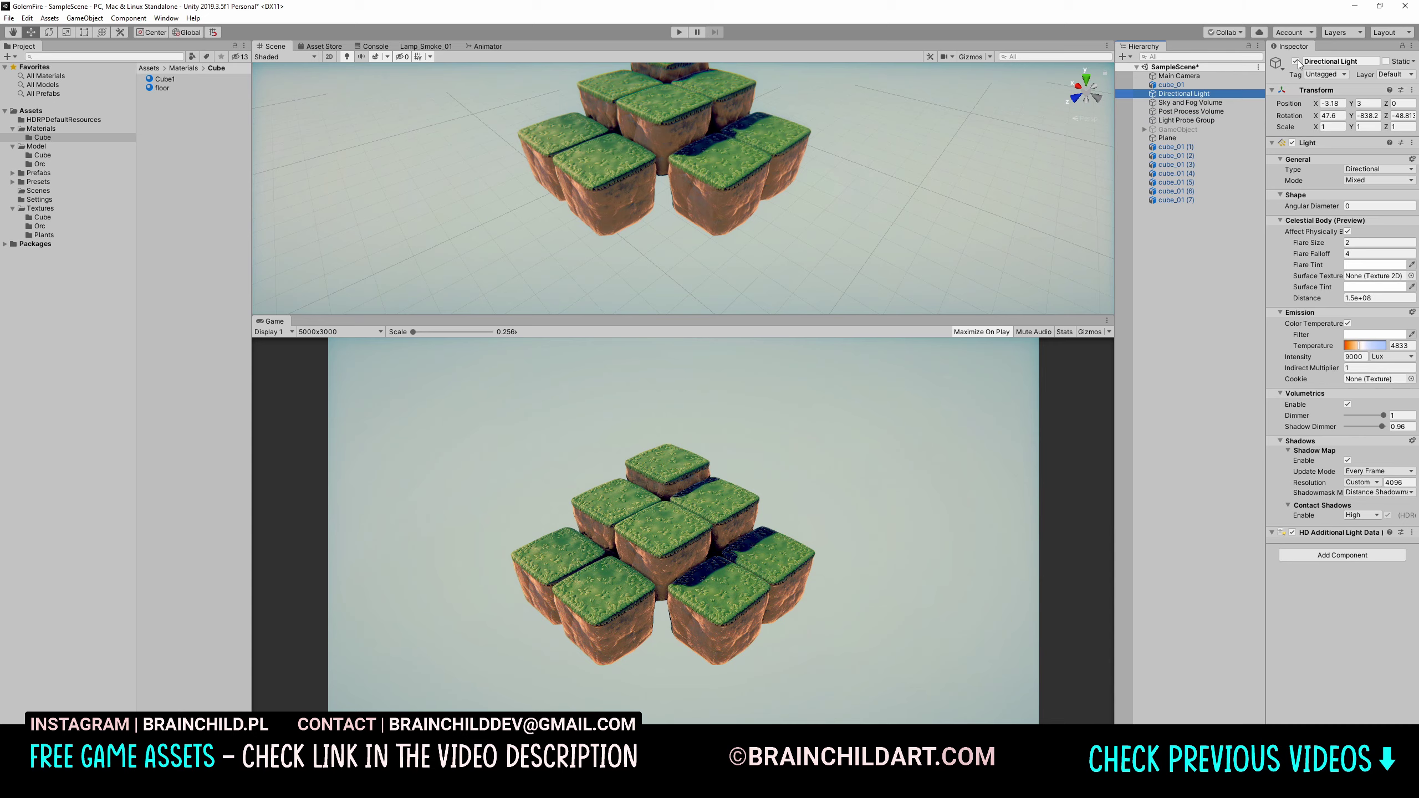
left_click(1190, 103)
left_click(1380, 245)
left_click(1359, 271)
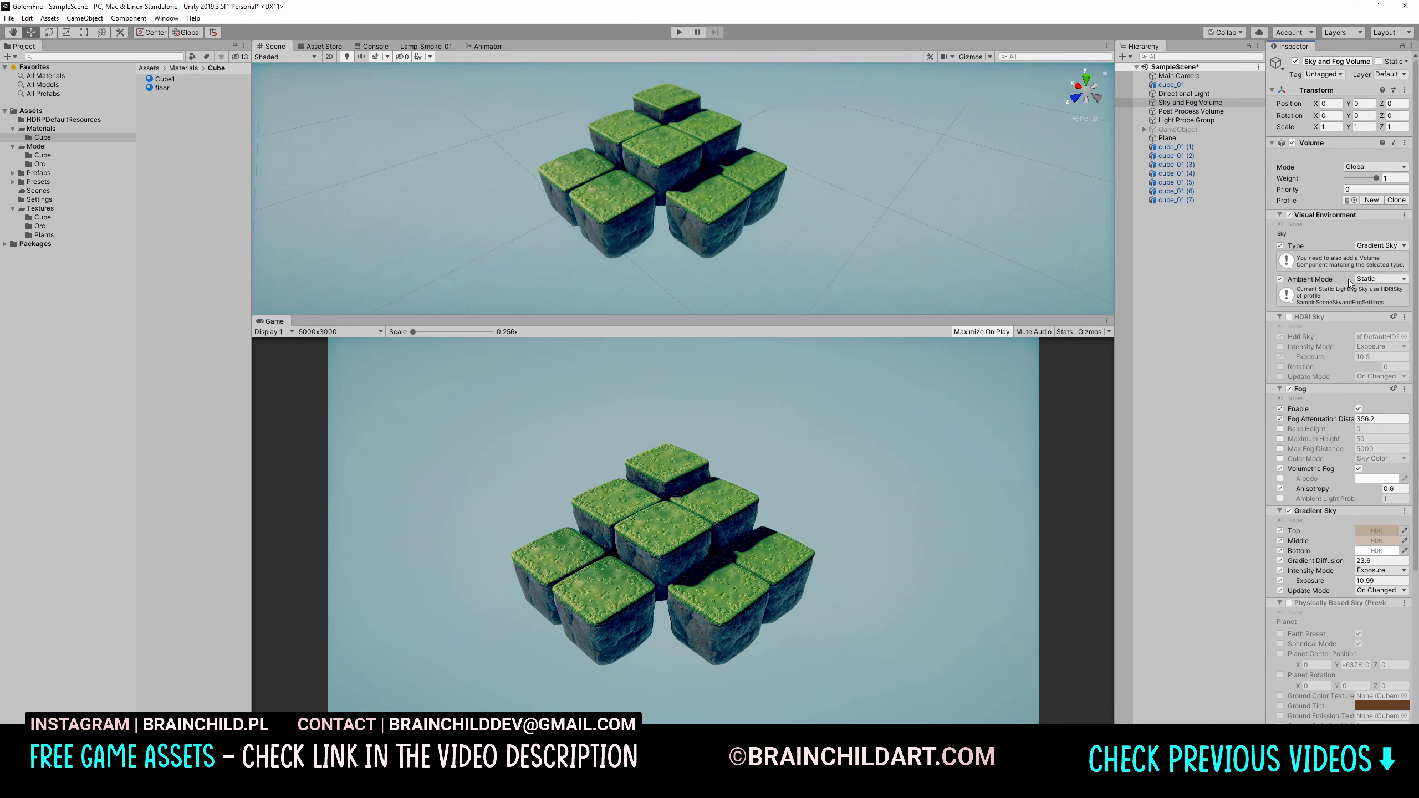
Replace Shadows Midtones Highlights grading with Lift Gamma Gain, shifting the lift colour
scroll(1311, 436, "down", 3)
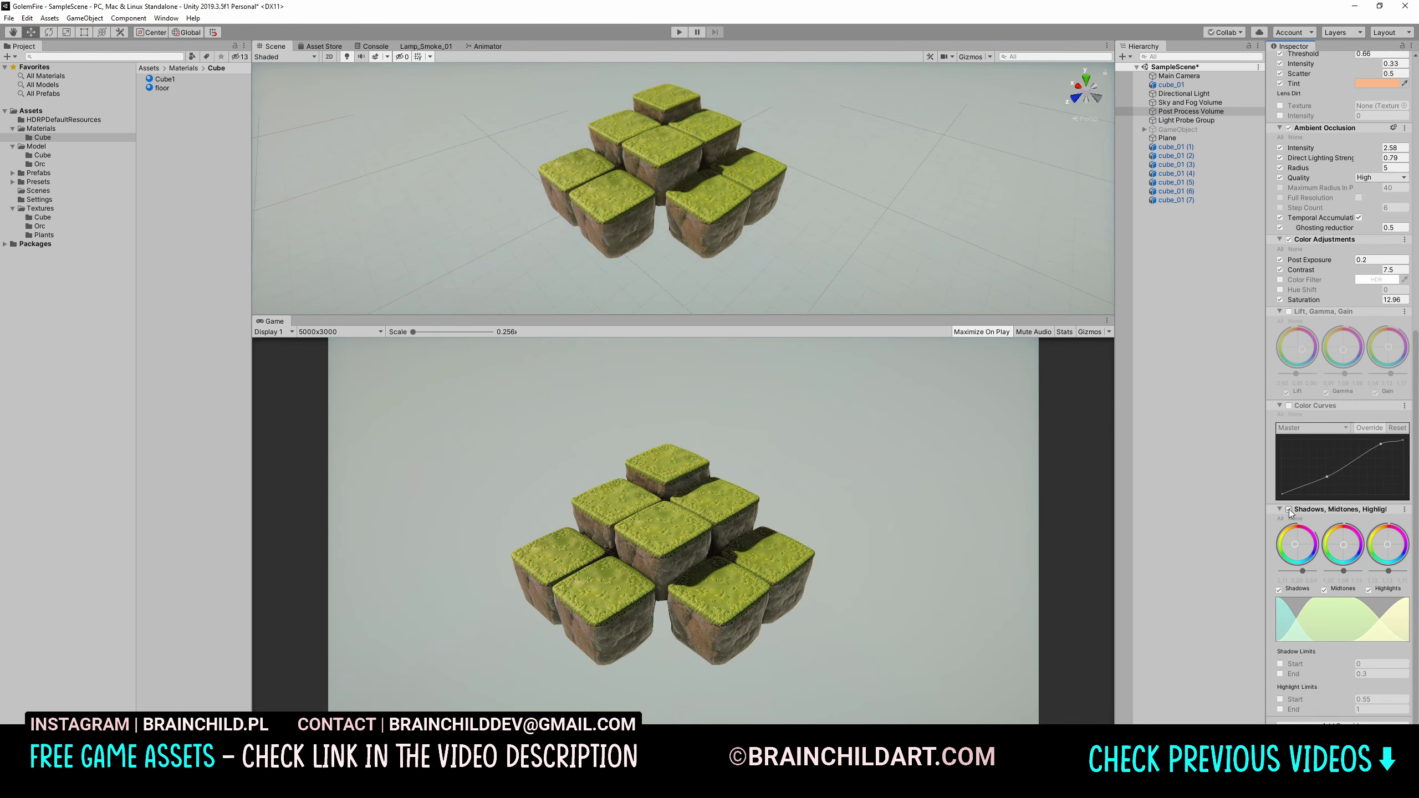
left_click(1291, 511)
left_click(1289, 311)
left_click_drag(1298, 346, 1285, 332)
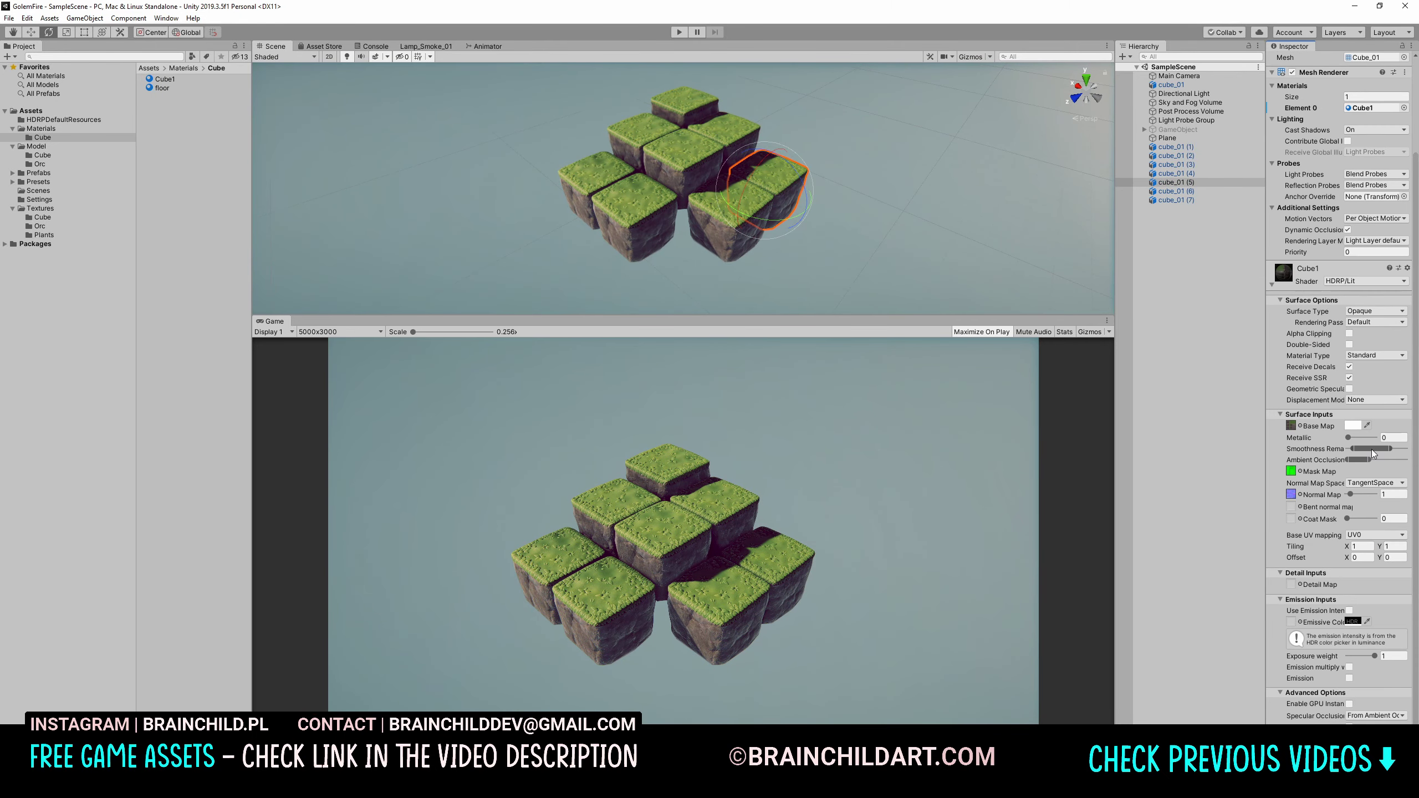
Raise the cube material's AO remap and rotate the directional light
mouse_move(1369, 460)
left_mouse_down()
mouse_move(1389, 462)
mouse_move(1367, 460)
left_mouse_up()
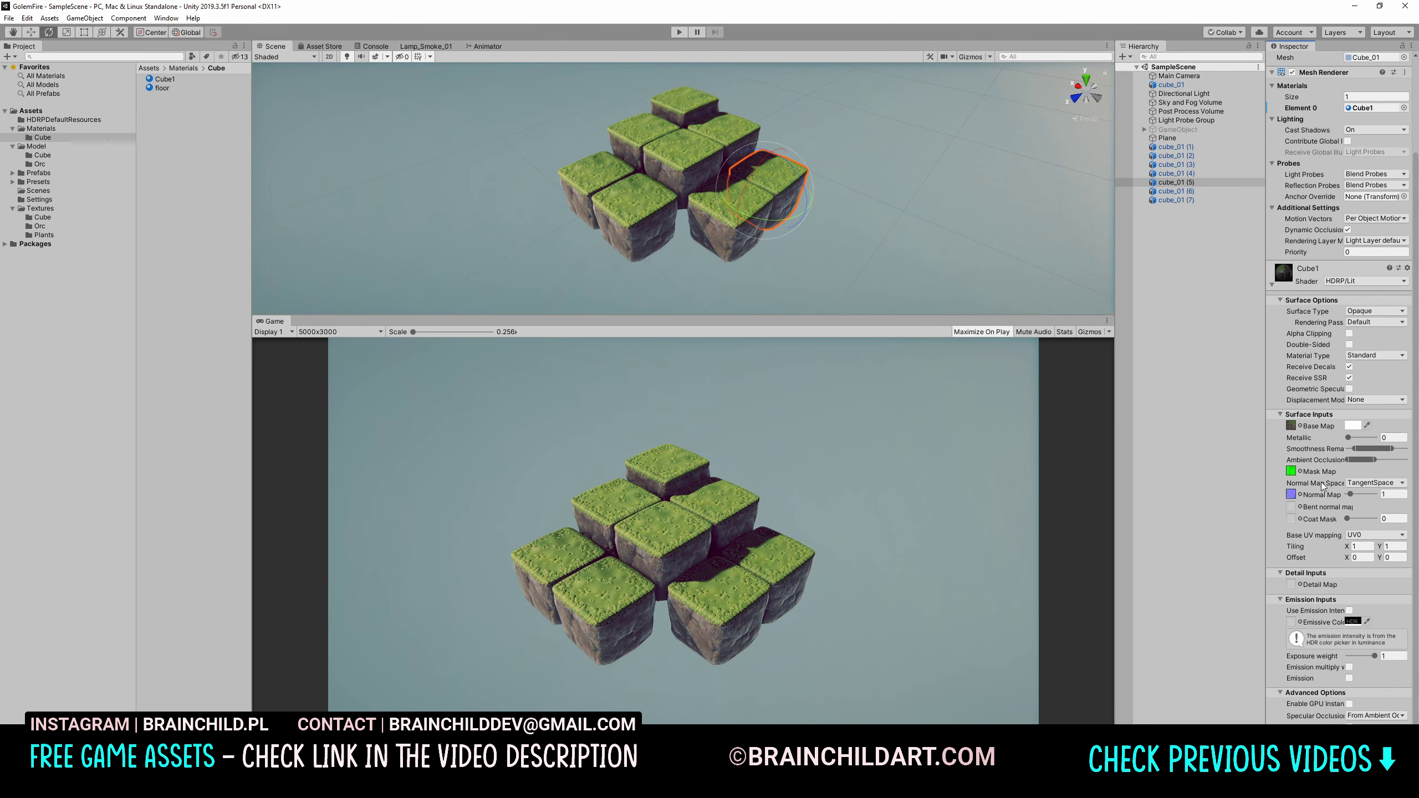
left_click(1183, 93)
left_click_drag(1351, 116, 91, 365)
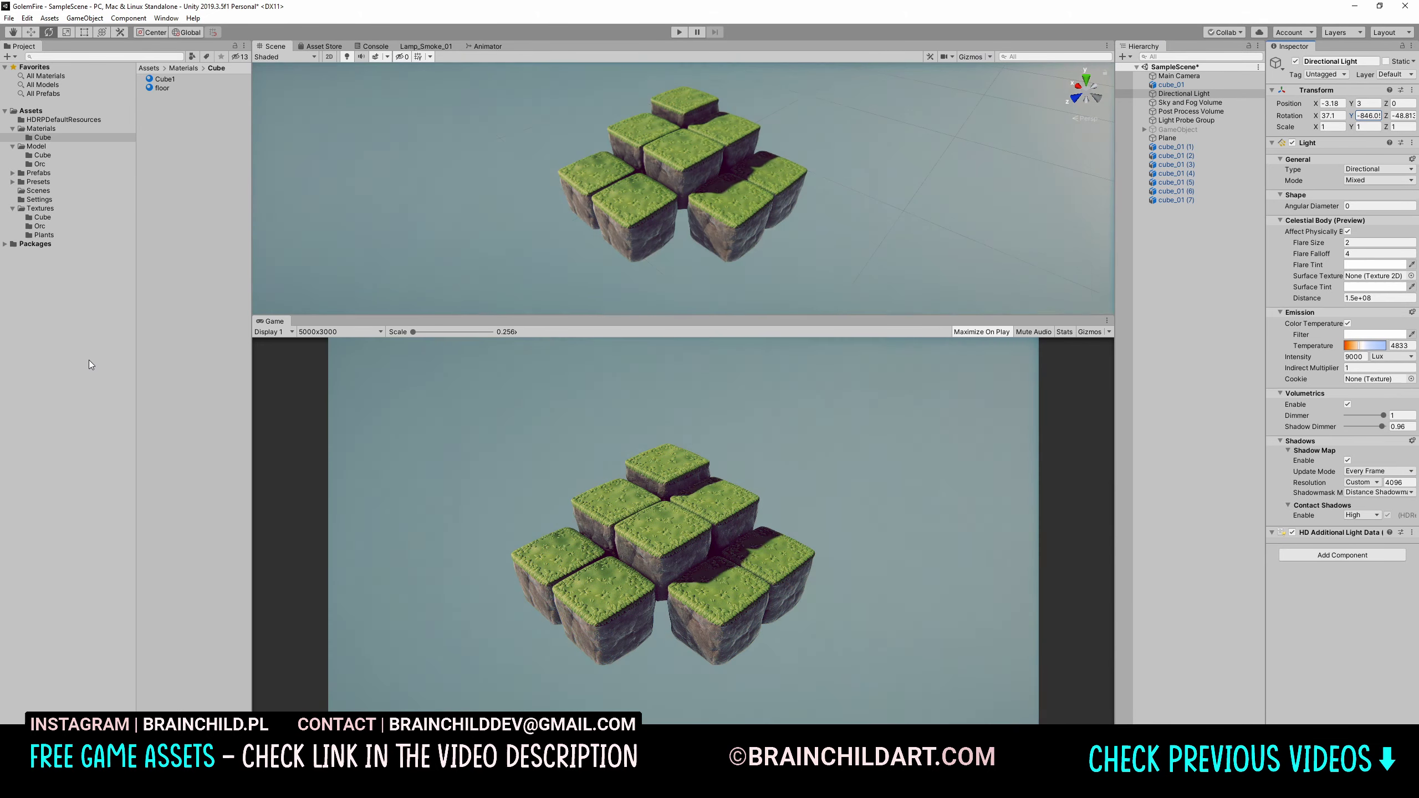
Save the scene, adjust fixed exposure, and raise the sun's intensity to 10654 Lux
key("ctrl+s")
left_click(1191, 111)
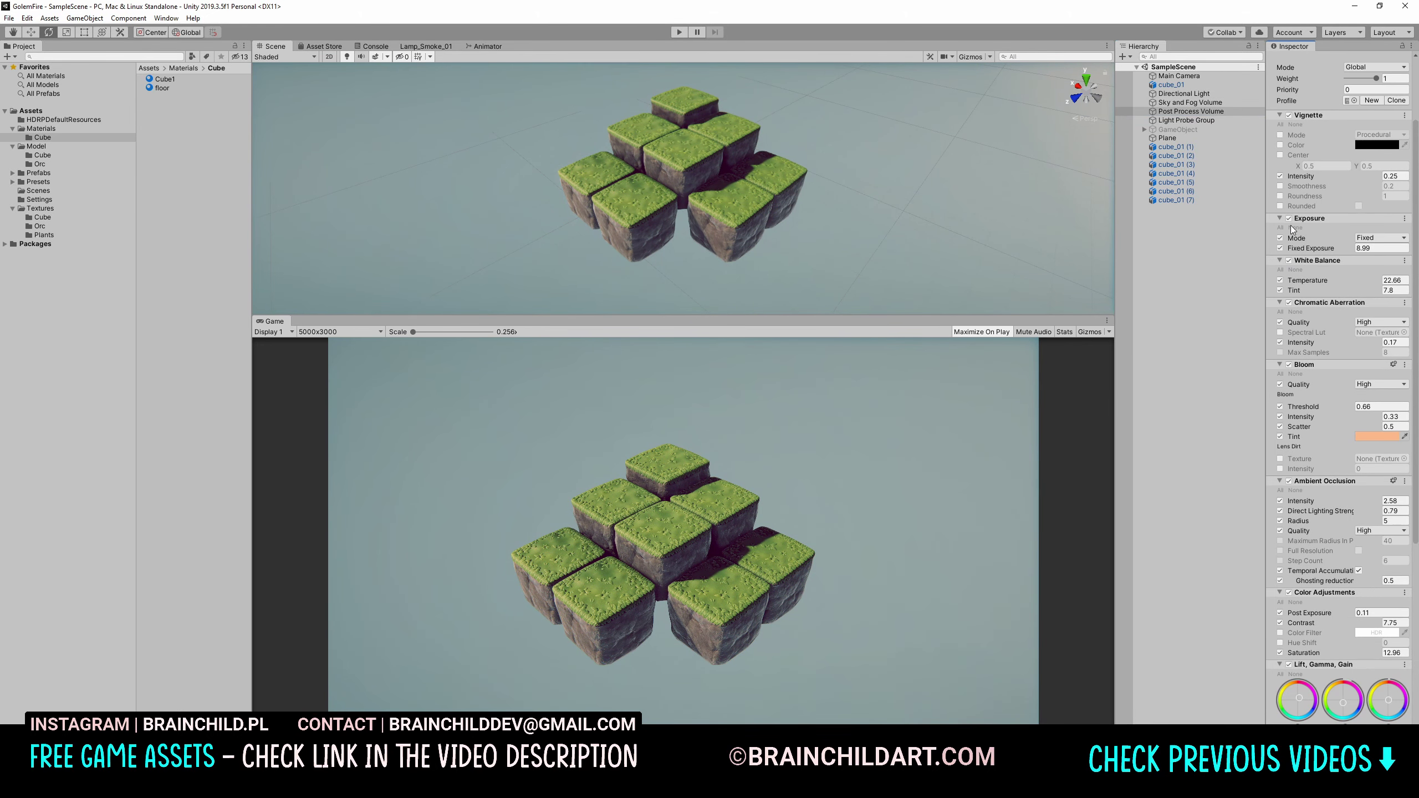
left_click(1311, 248)
scroll(1297, 559, "down", 3)
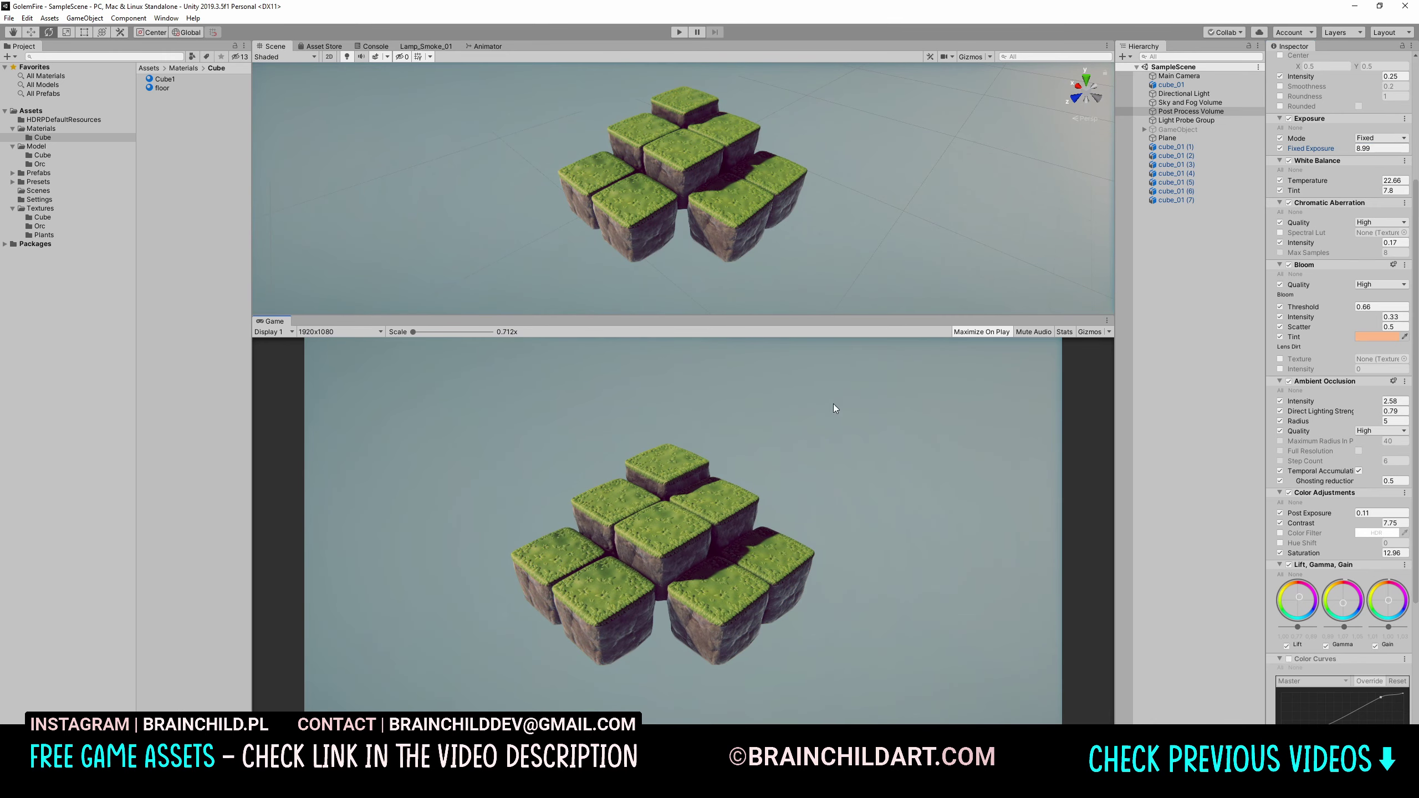
left_click(1183, 93)
Enlarge the game view, select the main camera, save, and choose 3840x2160 resolution
left_click_drag(682, 317, 682, 163)
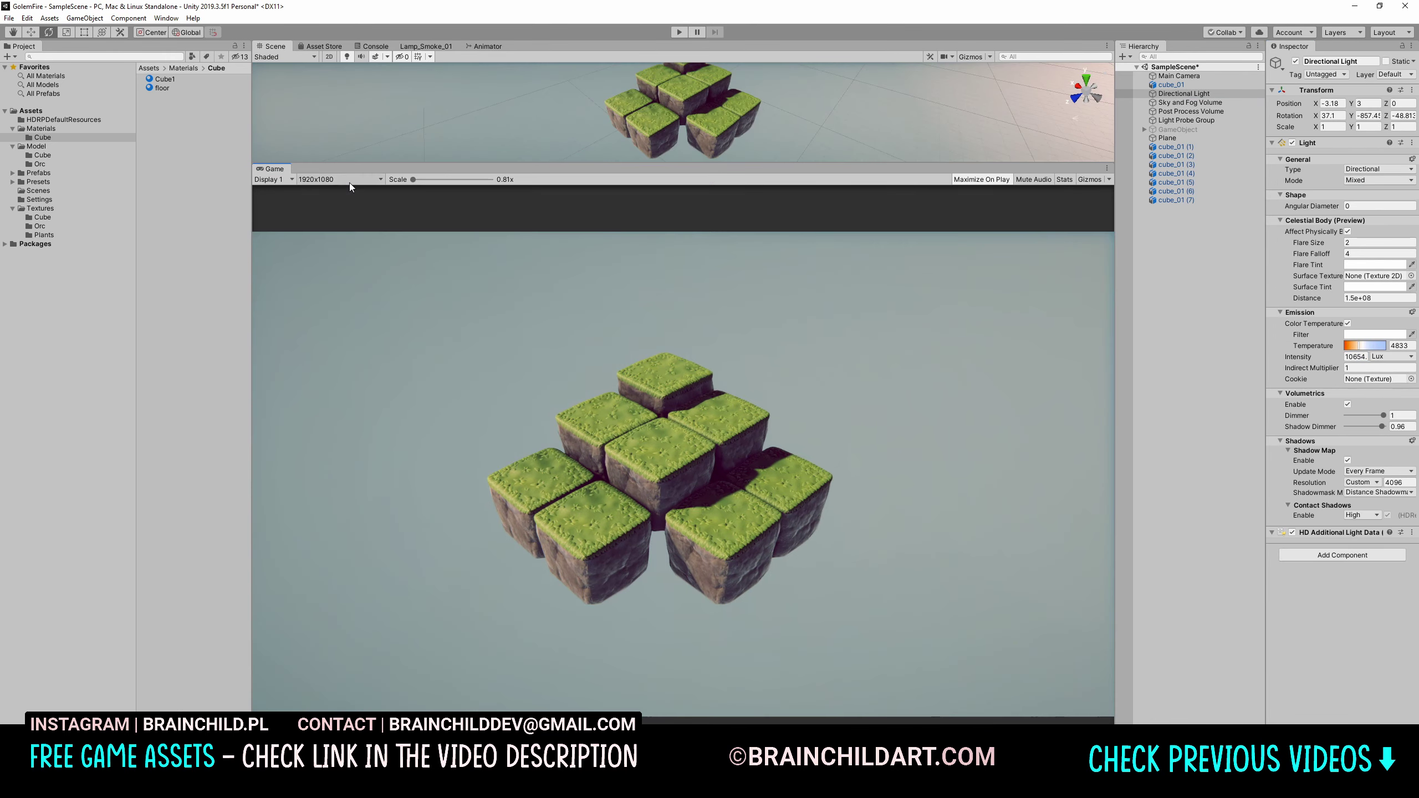
left_click(1180, 75)
key("ctrl+s")
left_click(340, 179)
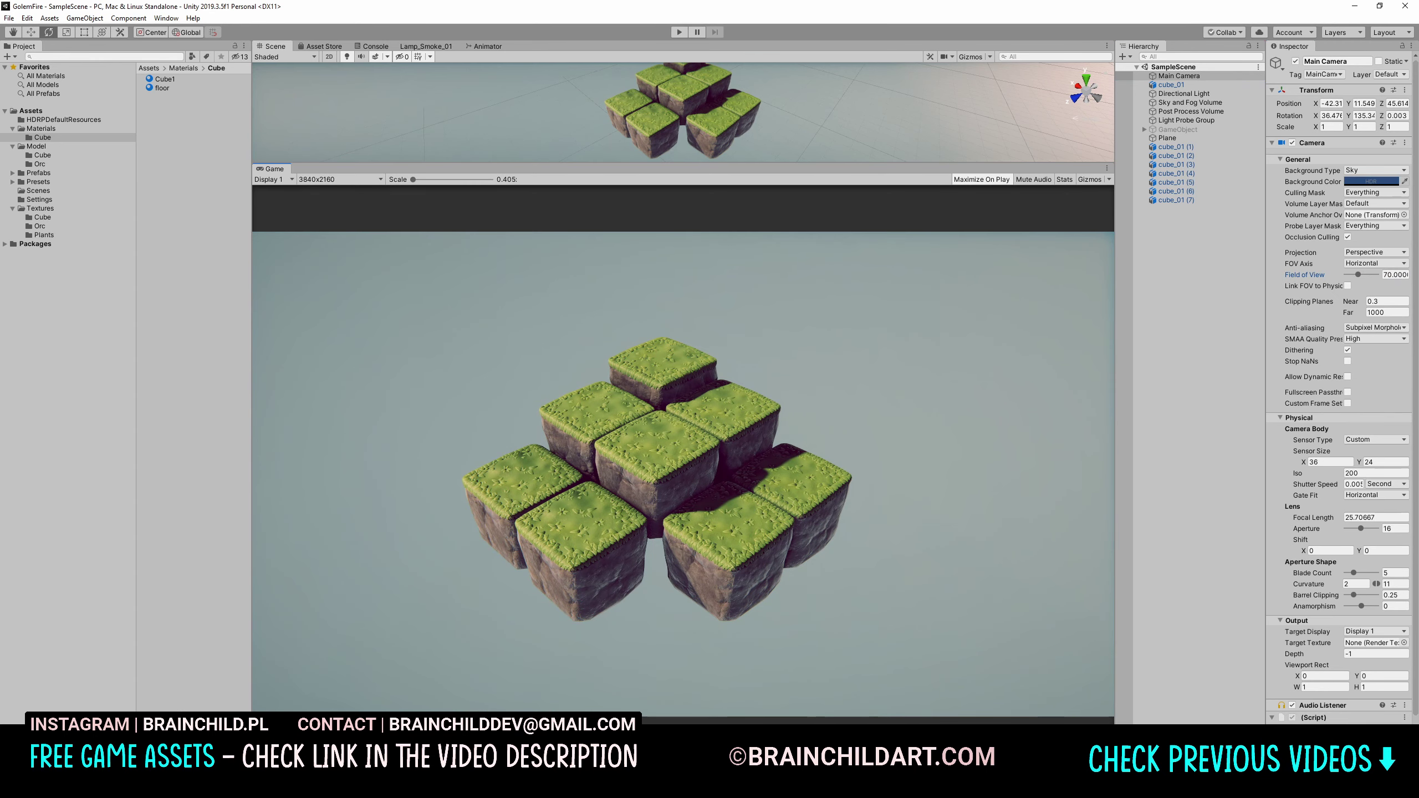